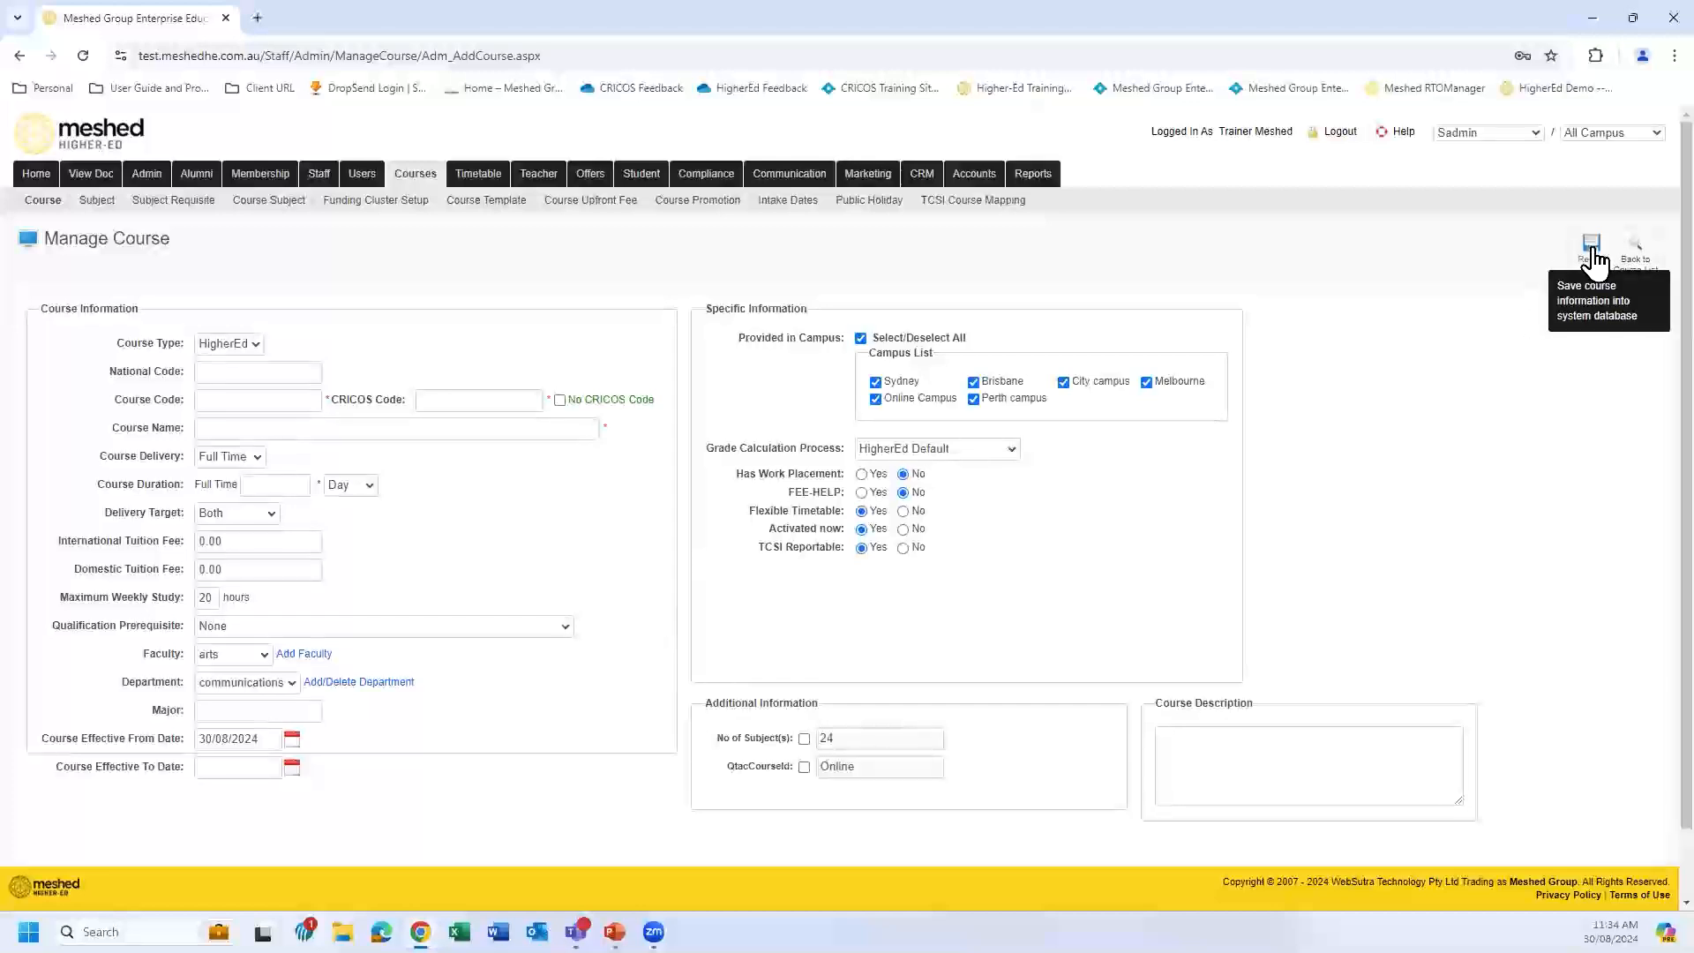
- Open the additional higher education information for Example Course from the course list, review its entry criteria and field-of-education fields, and close it
{"action": "left_click", "coordinate": [38, 201]}
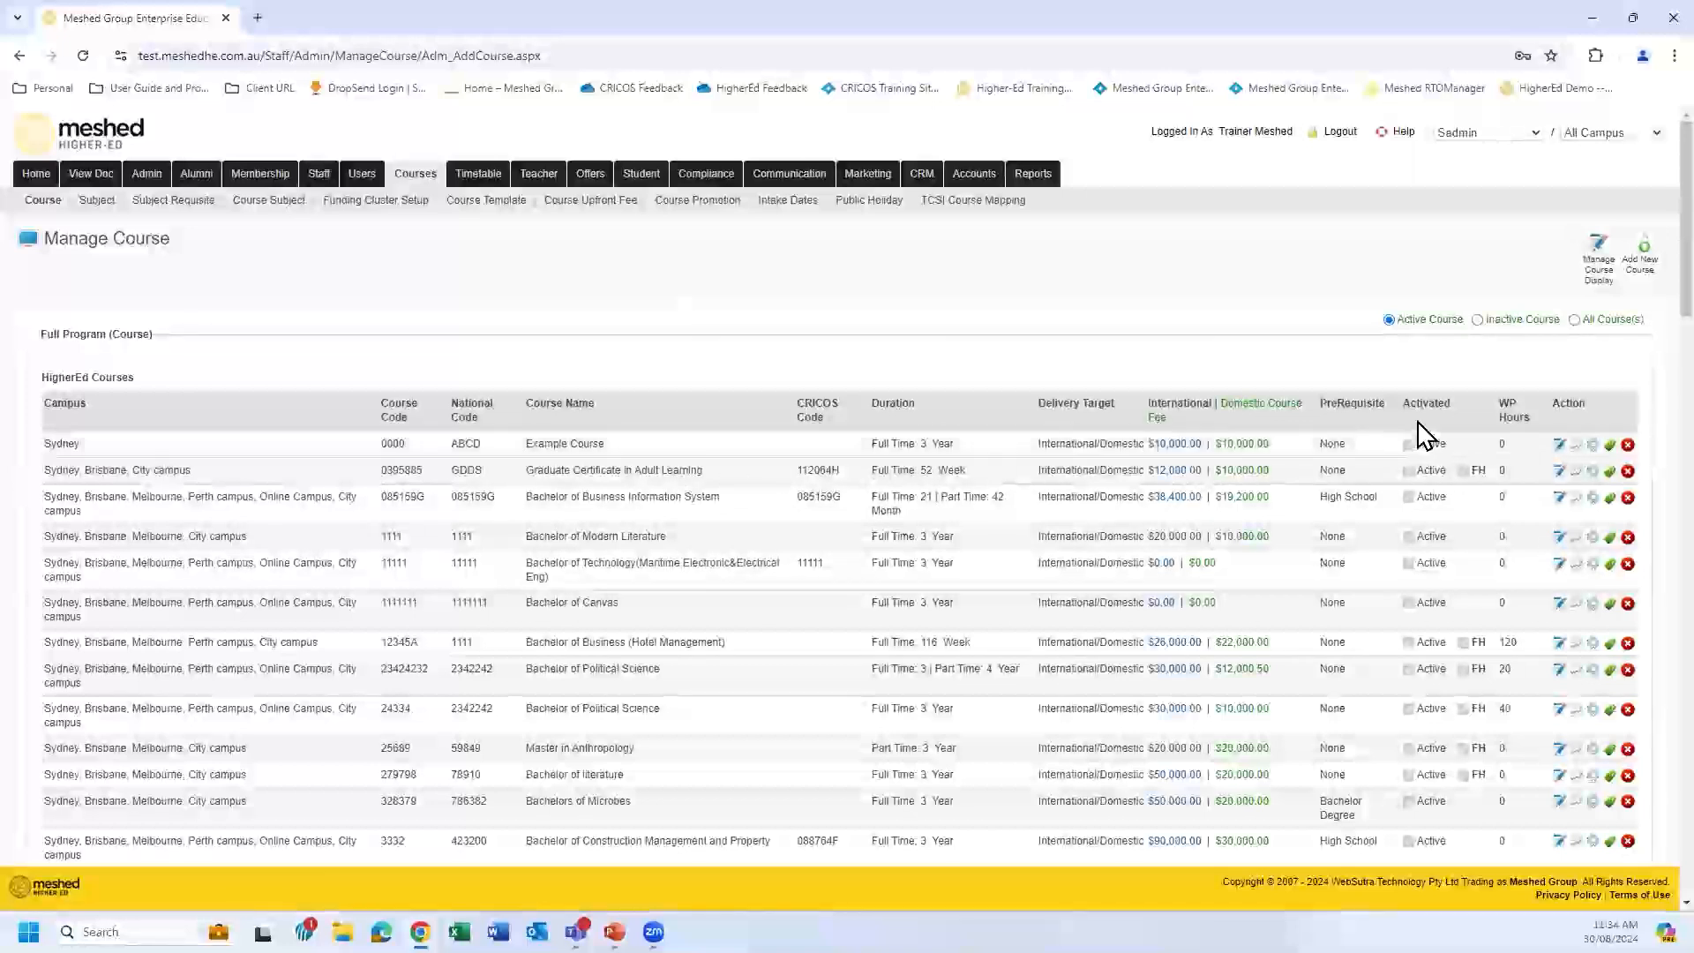
{"action": "left_click", "coordinate": [1595, 445]}
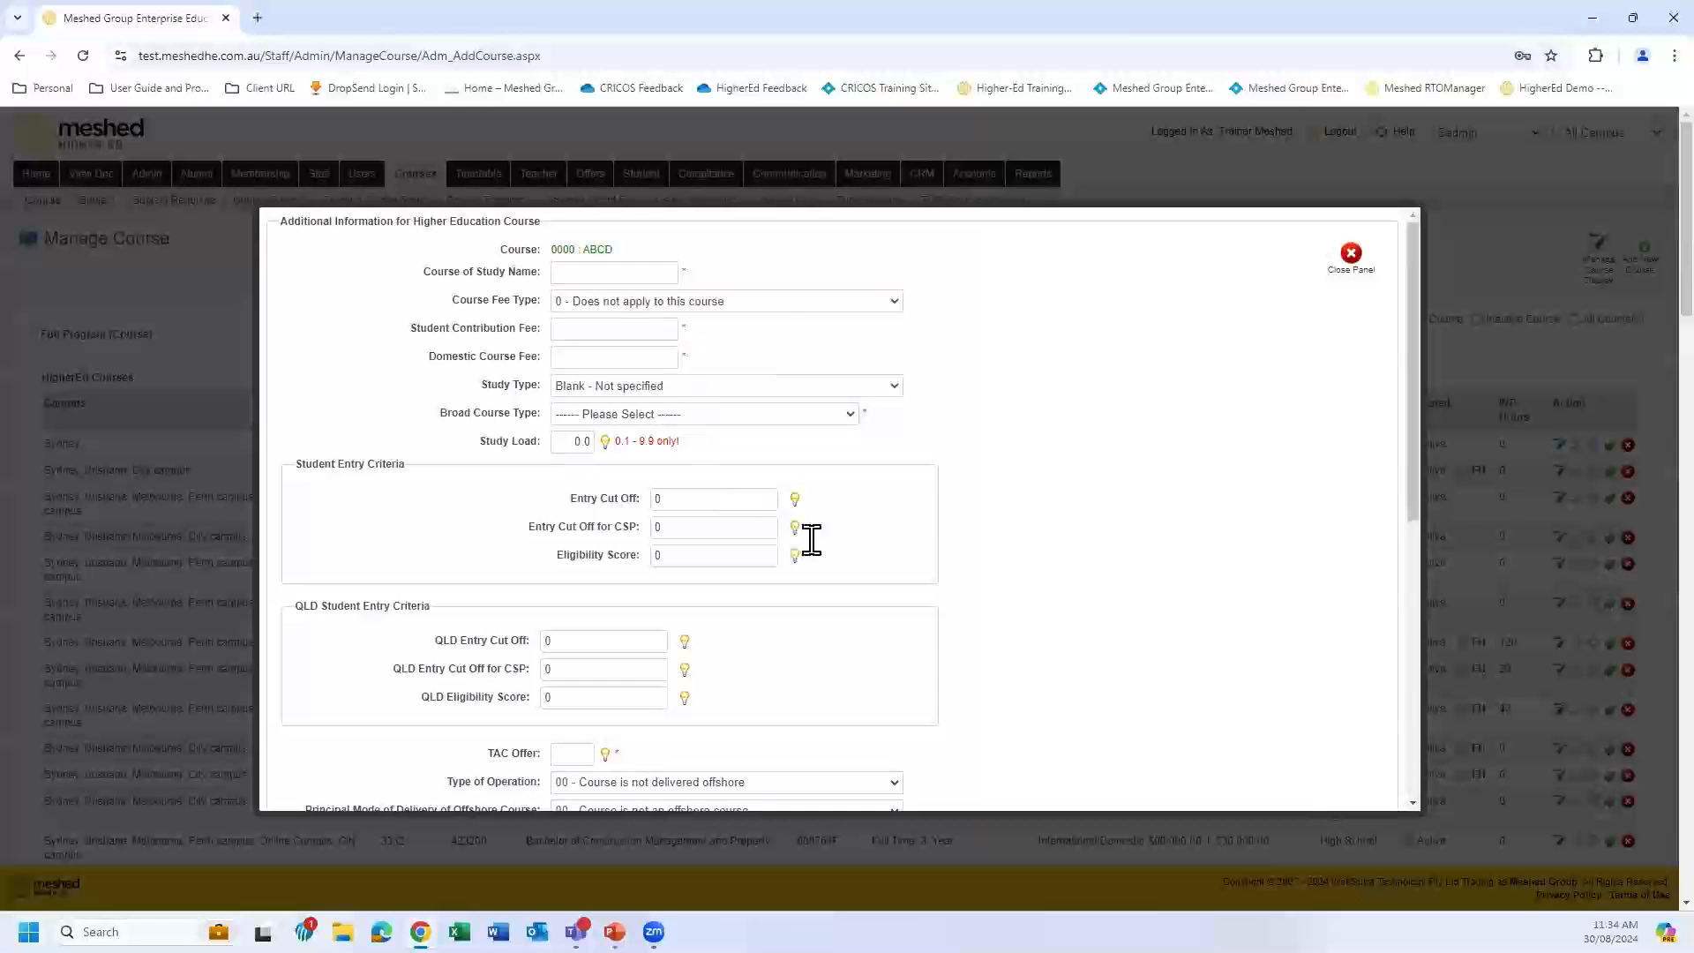
{"action": "scroll", "coordinate": [858, 600], "scroll_direction": "down", "scroll_amount": 5}
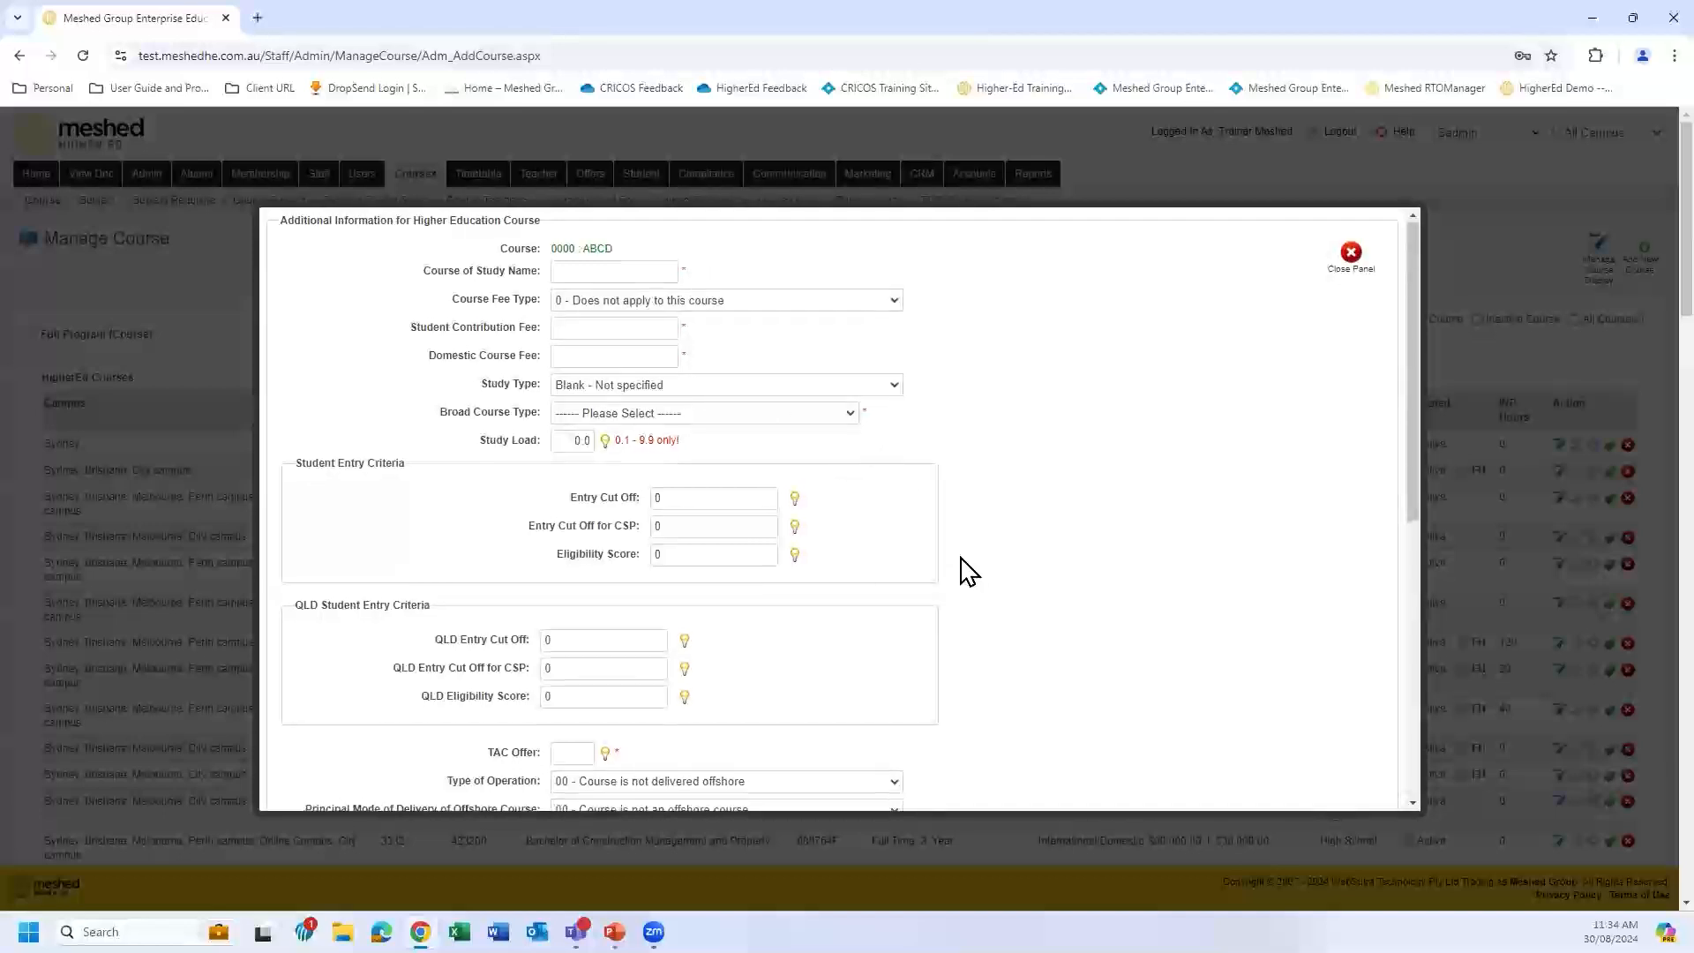
{"action": "scroll", "coordinate": [795, 512], "scroll_direction": "down", "scroll_amount": 1}
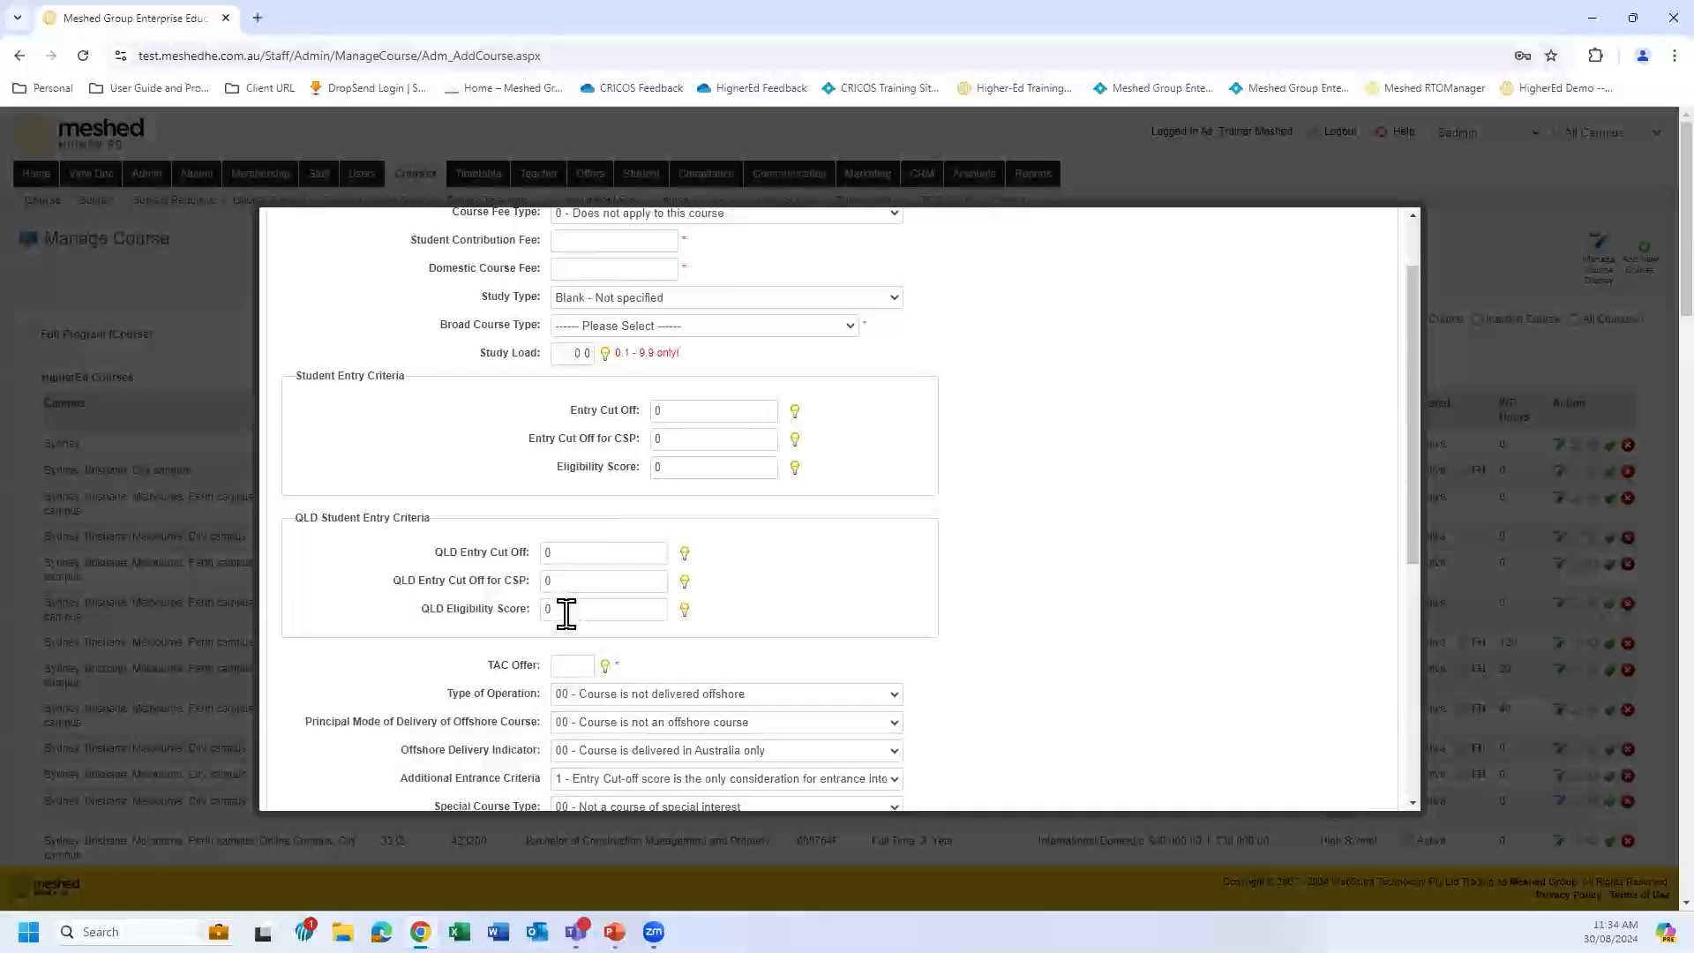
{"action": "scroll", "coordinate": [697, 601], "scroll_direction": "down", "scroll_amount": 1}
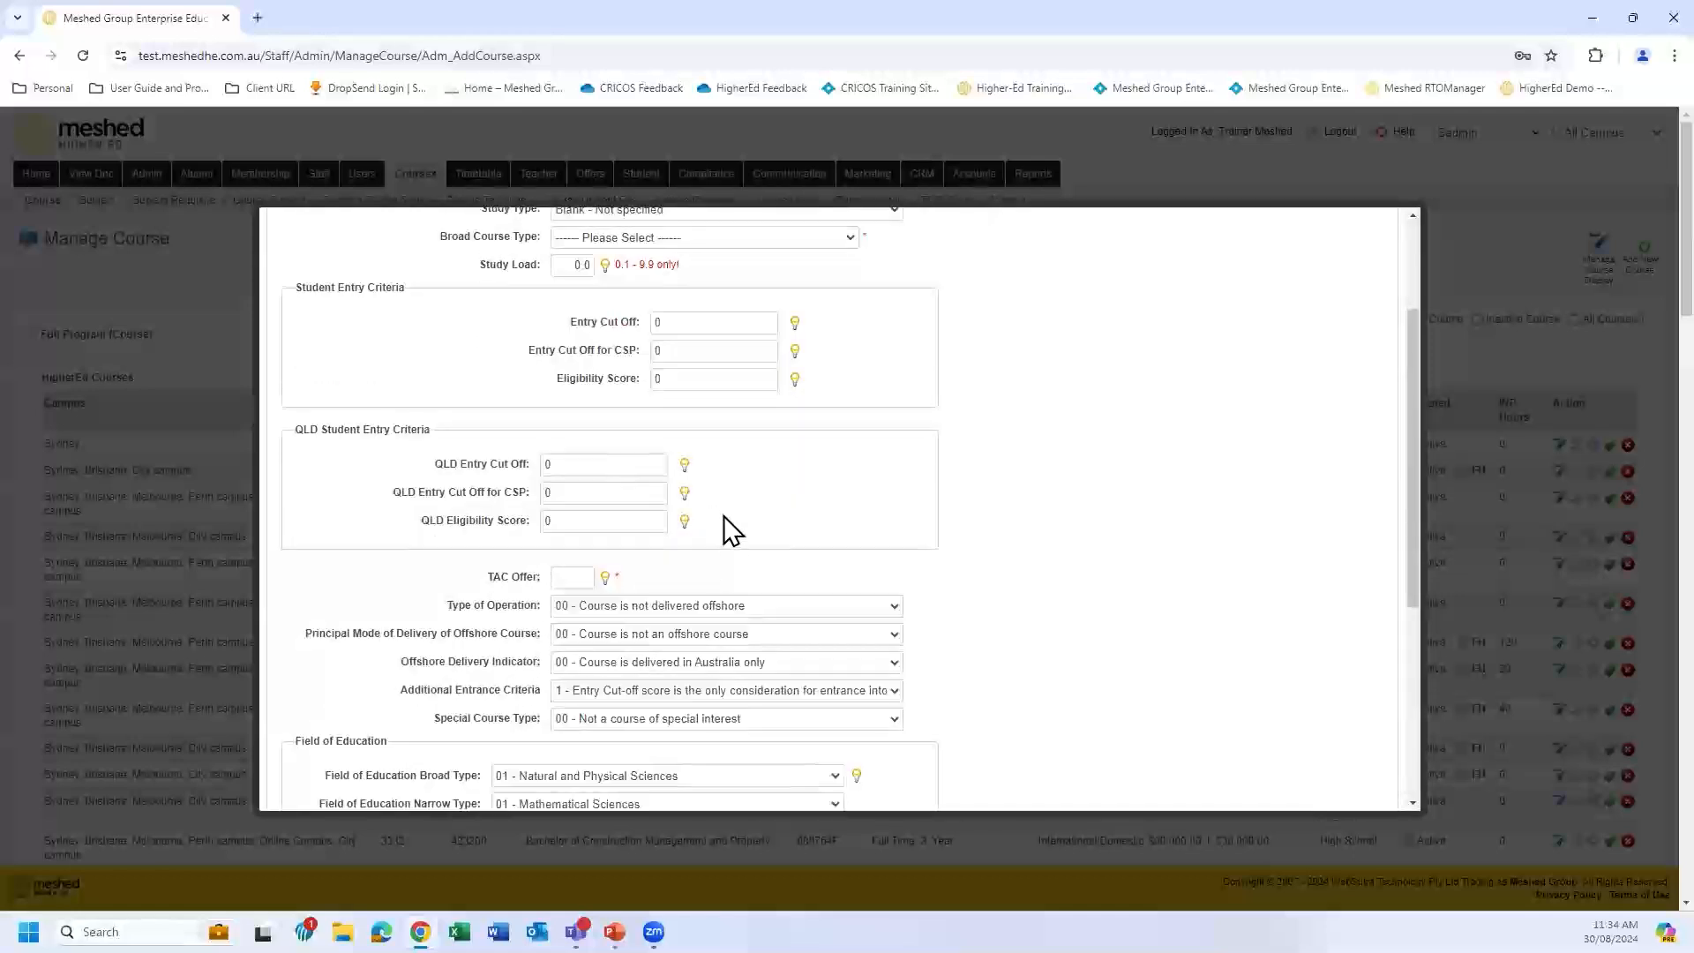
{"action": "scroll", "coordinate": [724, 524], "scroll_direction": "down", "scroll_amount": 2}
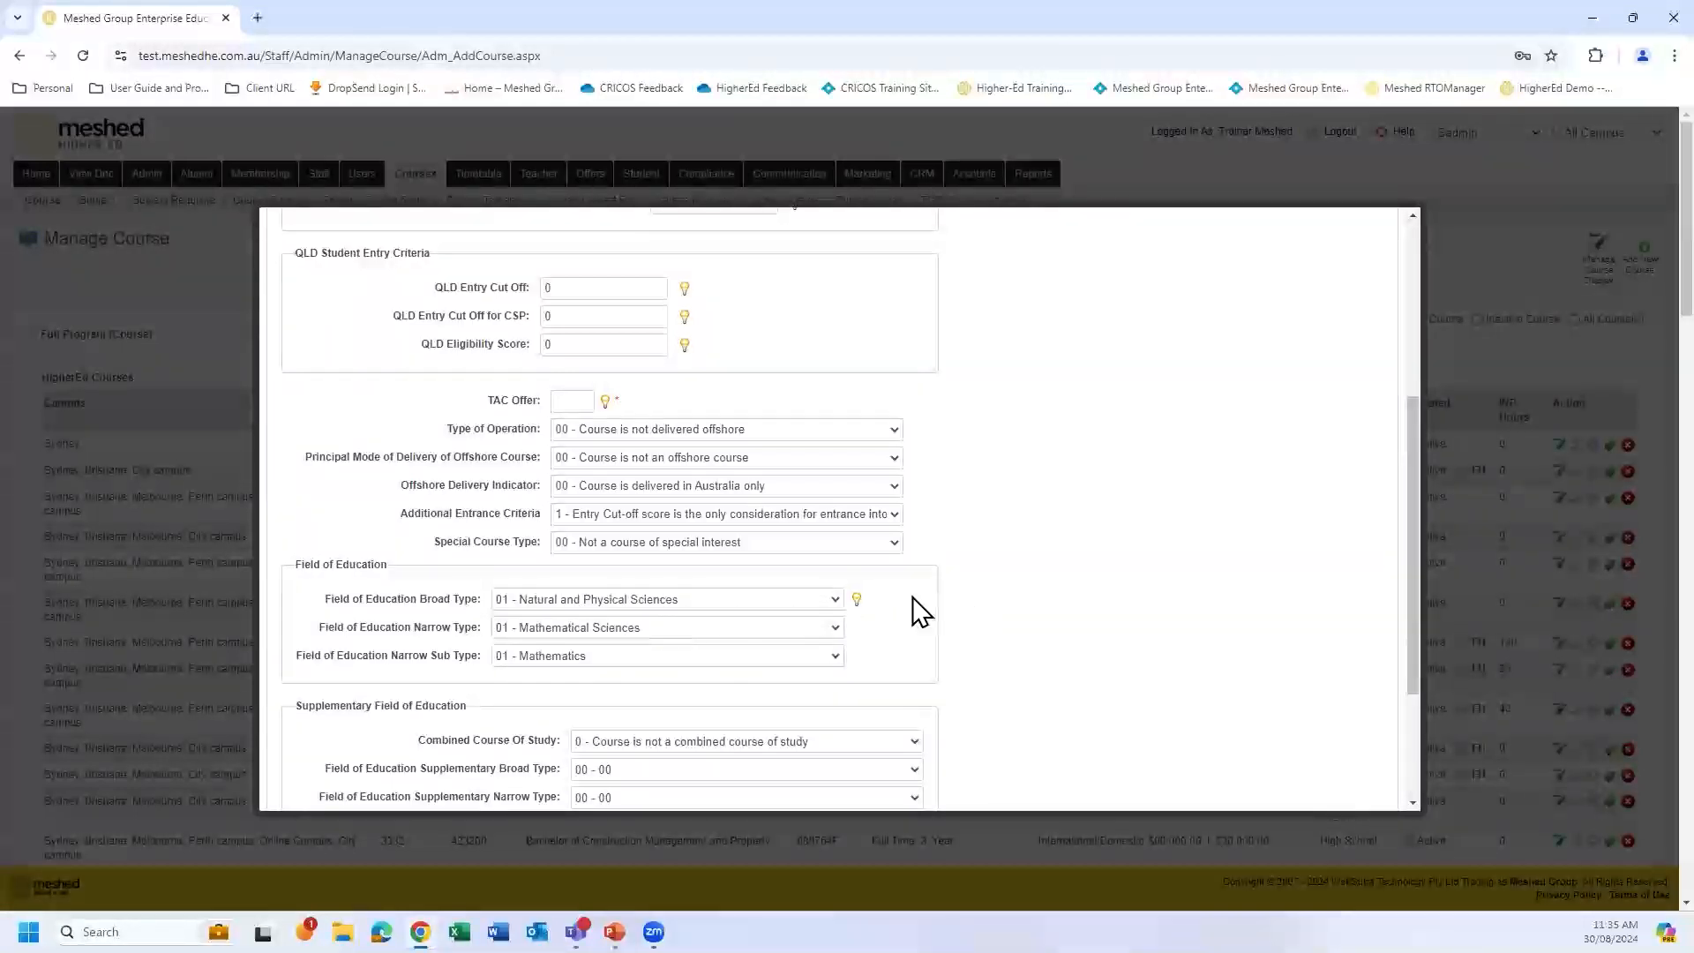
{"action": "scroll", "coordinate": [1093, 606], "scroll_direction": "down", "scroll_amount": 3}
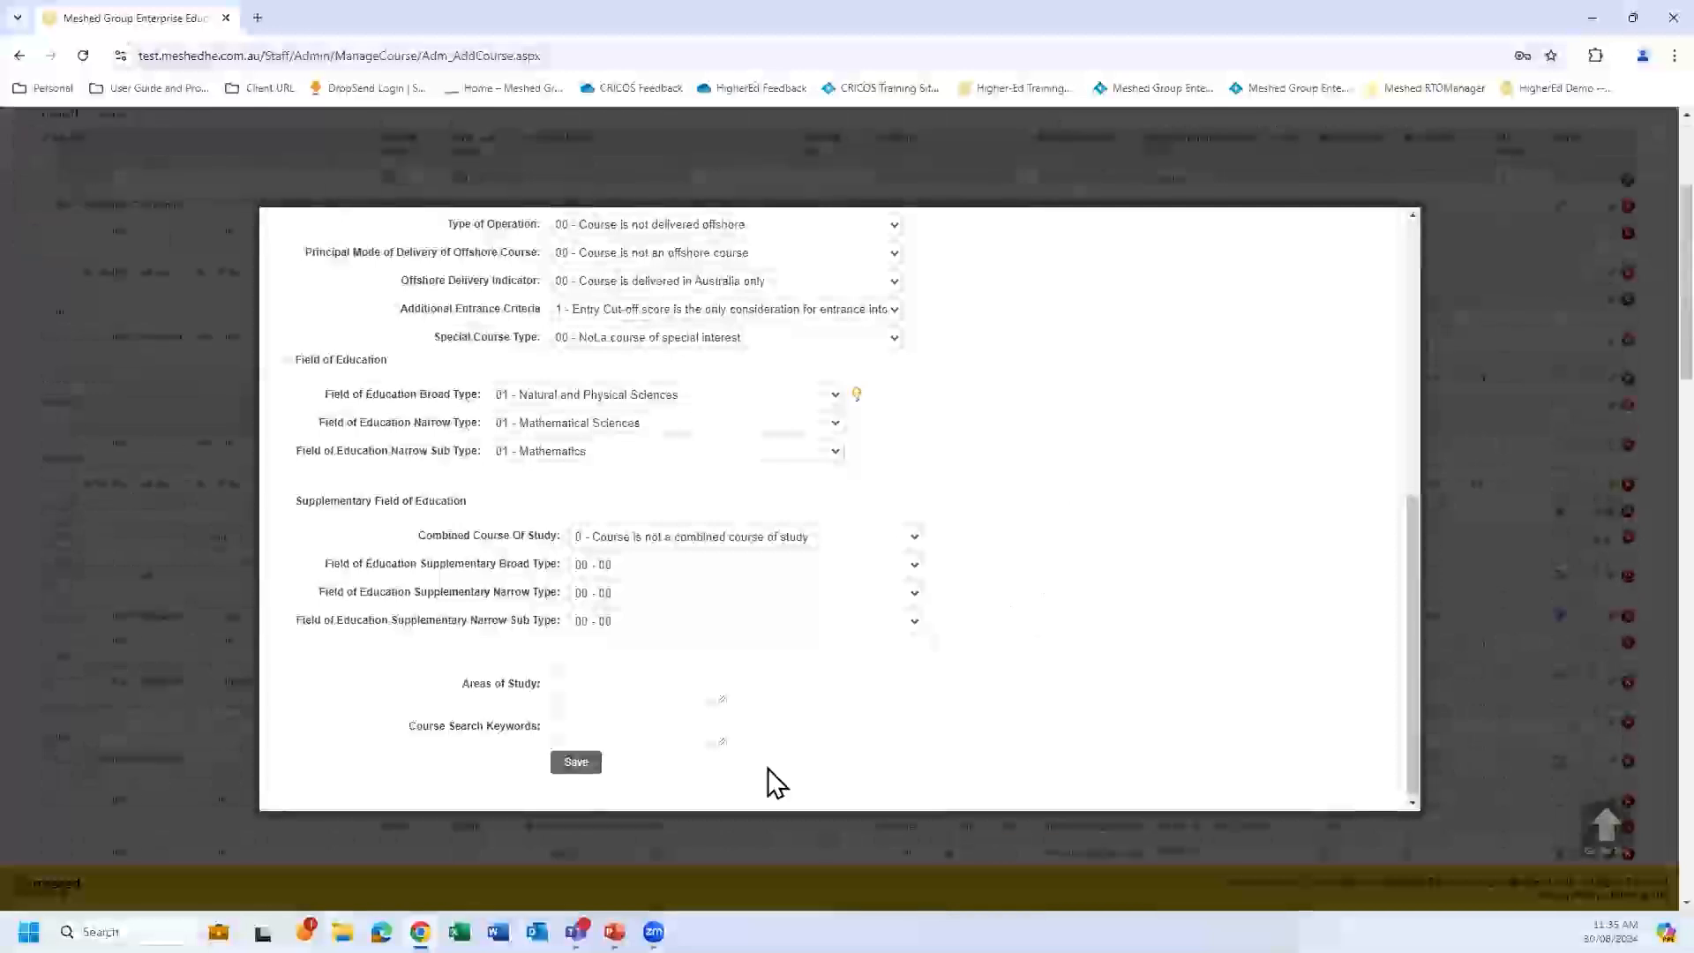
{"action": "scroll", "coordinate": [1271, 353], "scroll_direction": "up", "scroll_amount": 10}
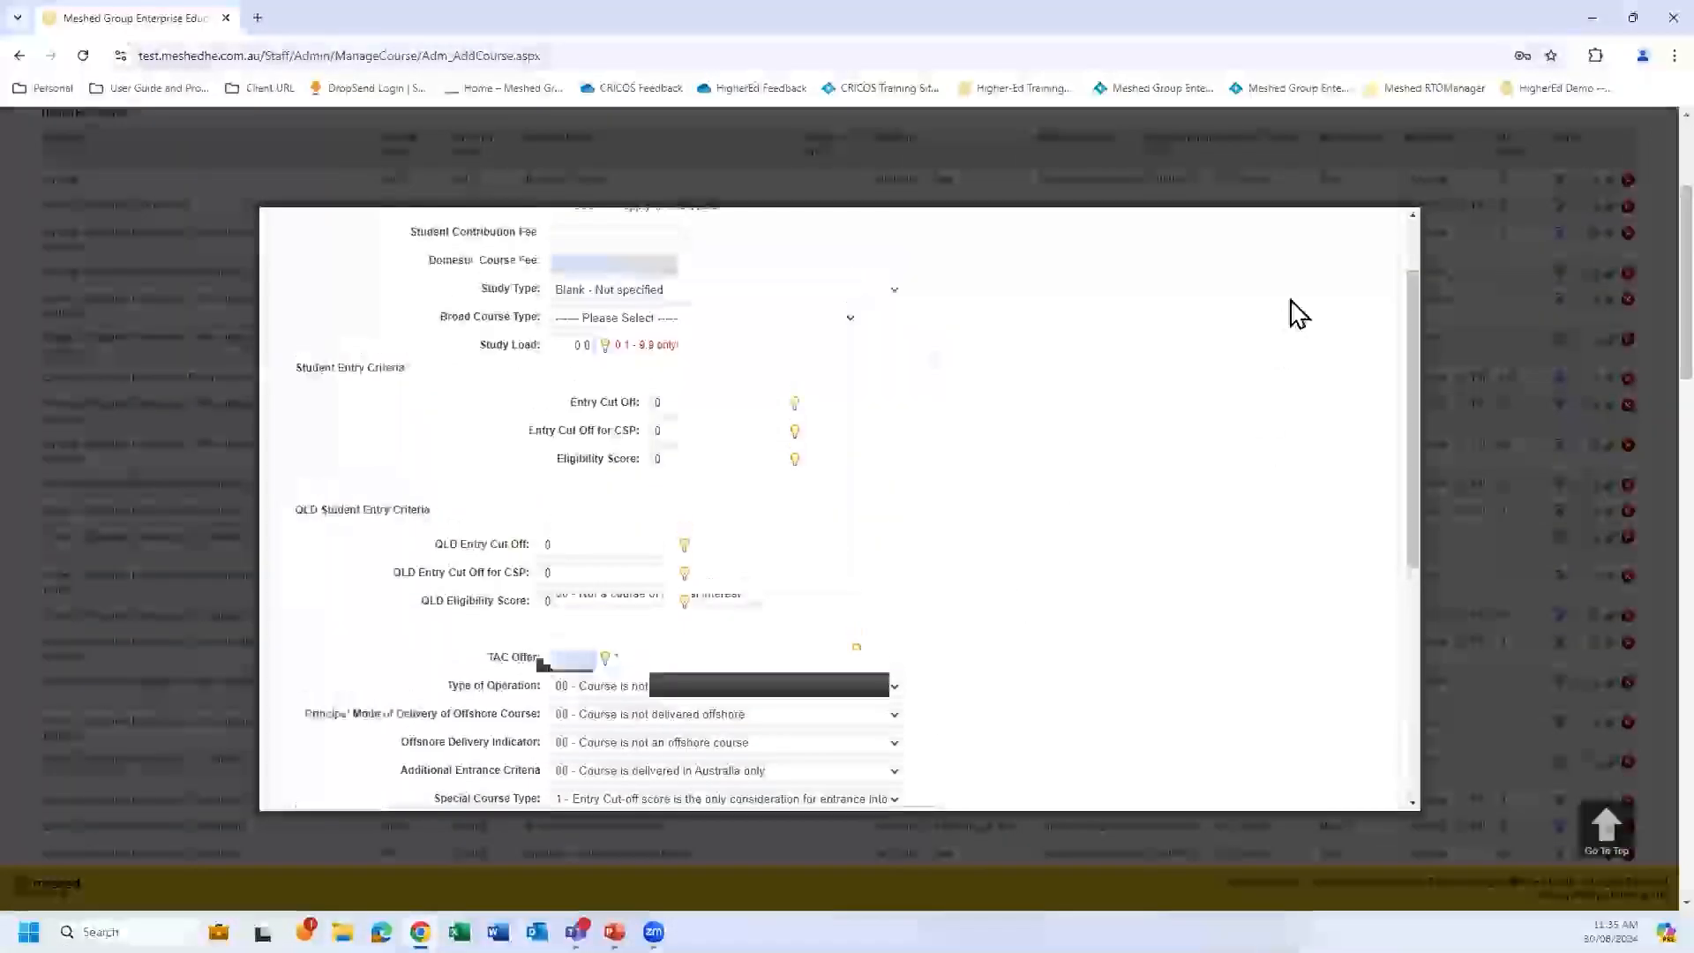
{"action": "left_click", "coordinate": [1349, 257]}
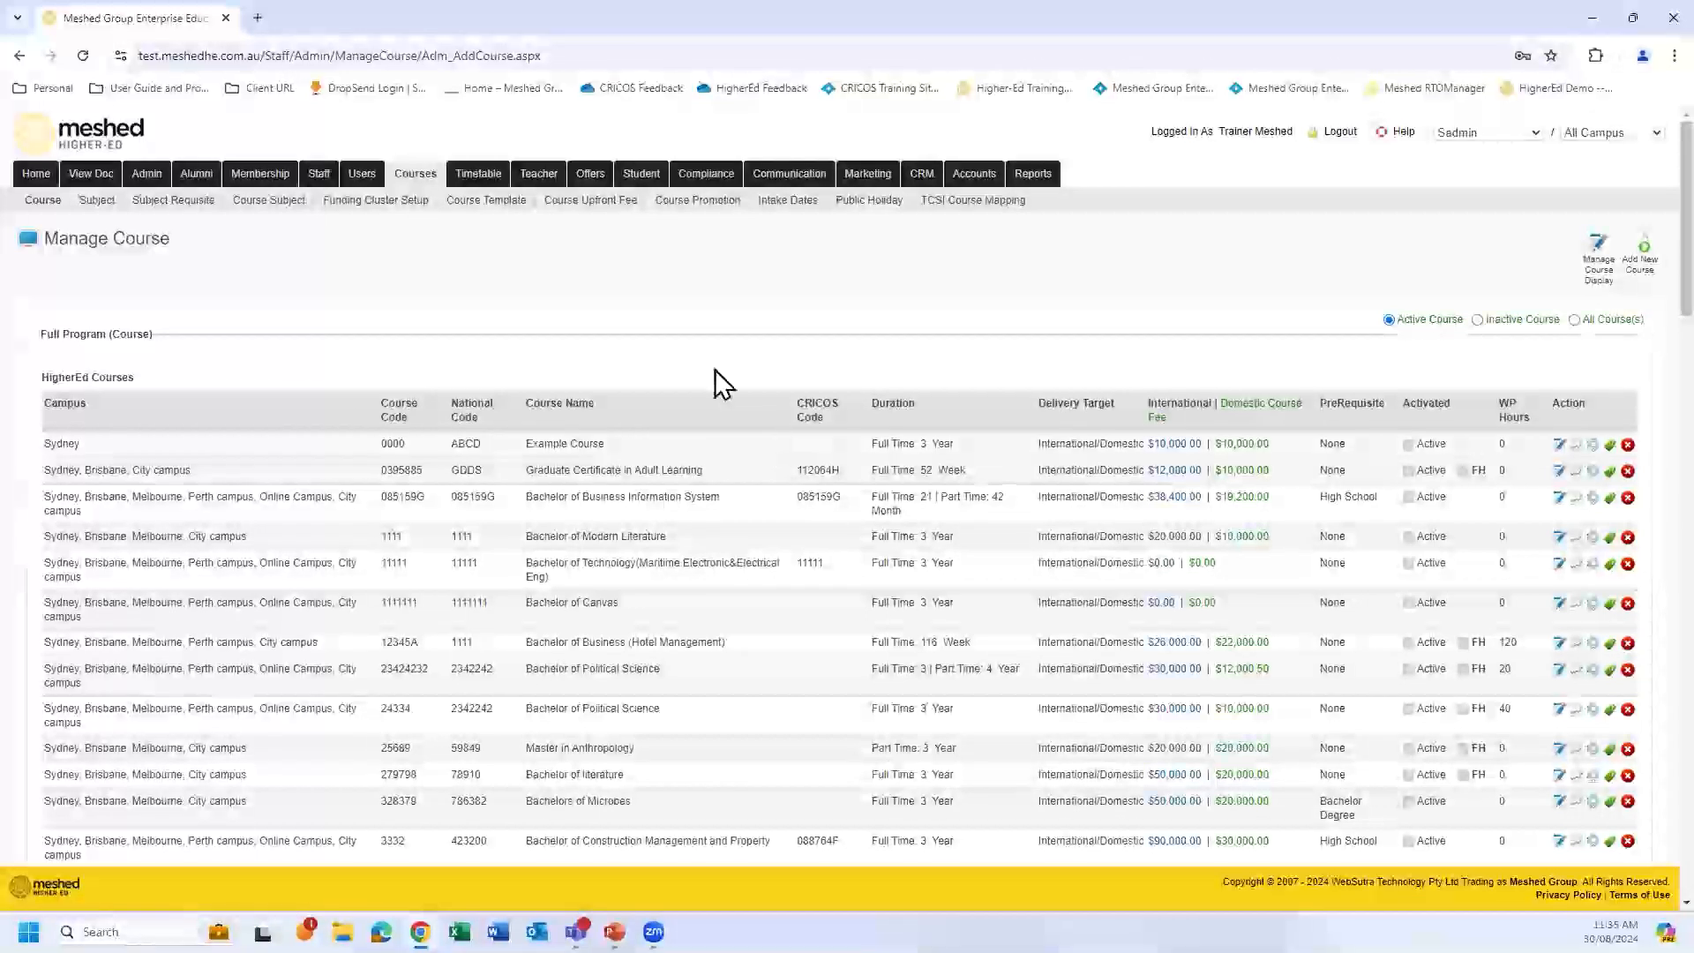
- Open a blank new-subject form from the subject list, review its grading types and Higher Ed Level field, and close it without adding a subject
{"action": "left_click", "coordinate": [100, 205]}
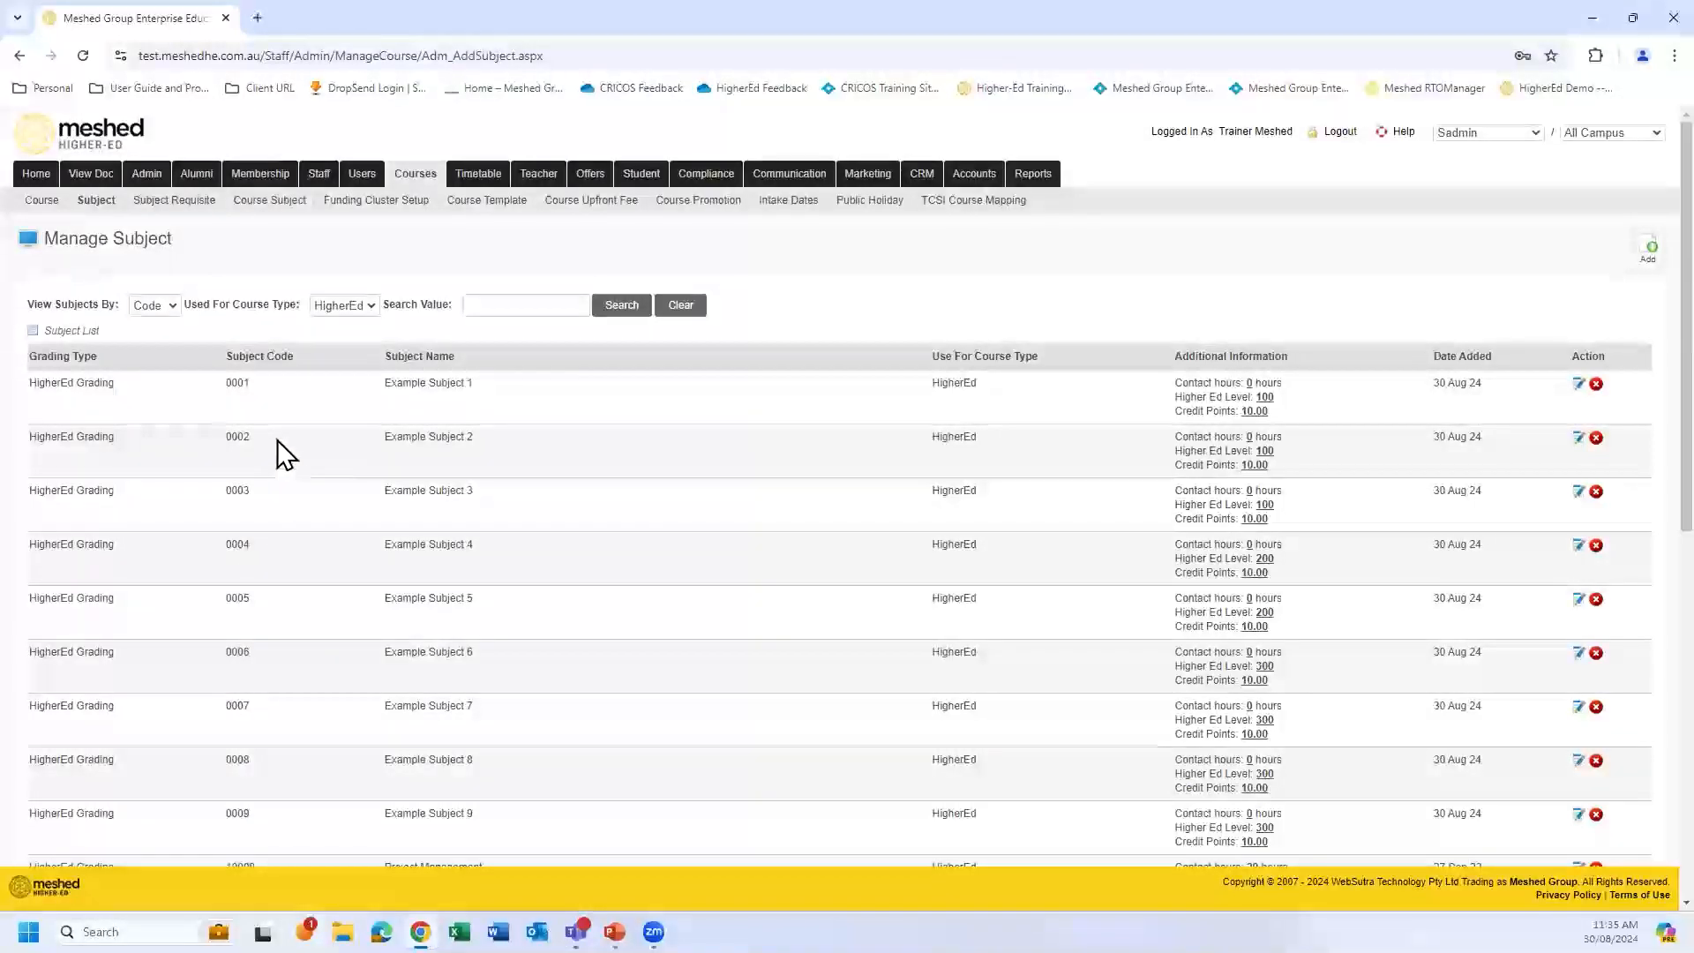
{"action": "left_click", "coordinate": [1652, 253]}
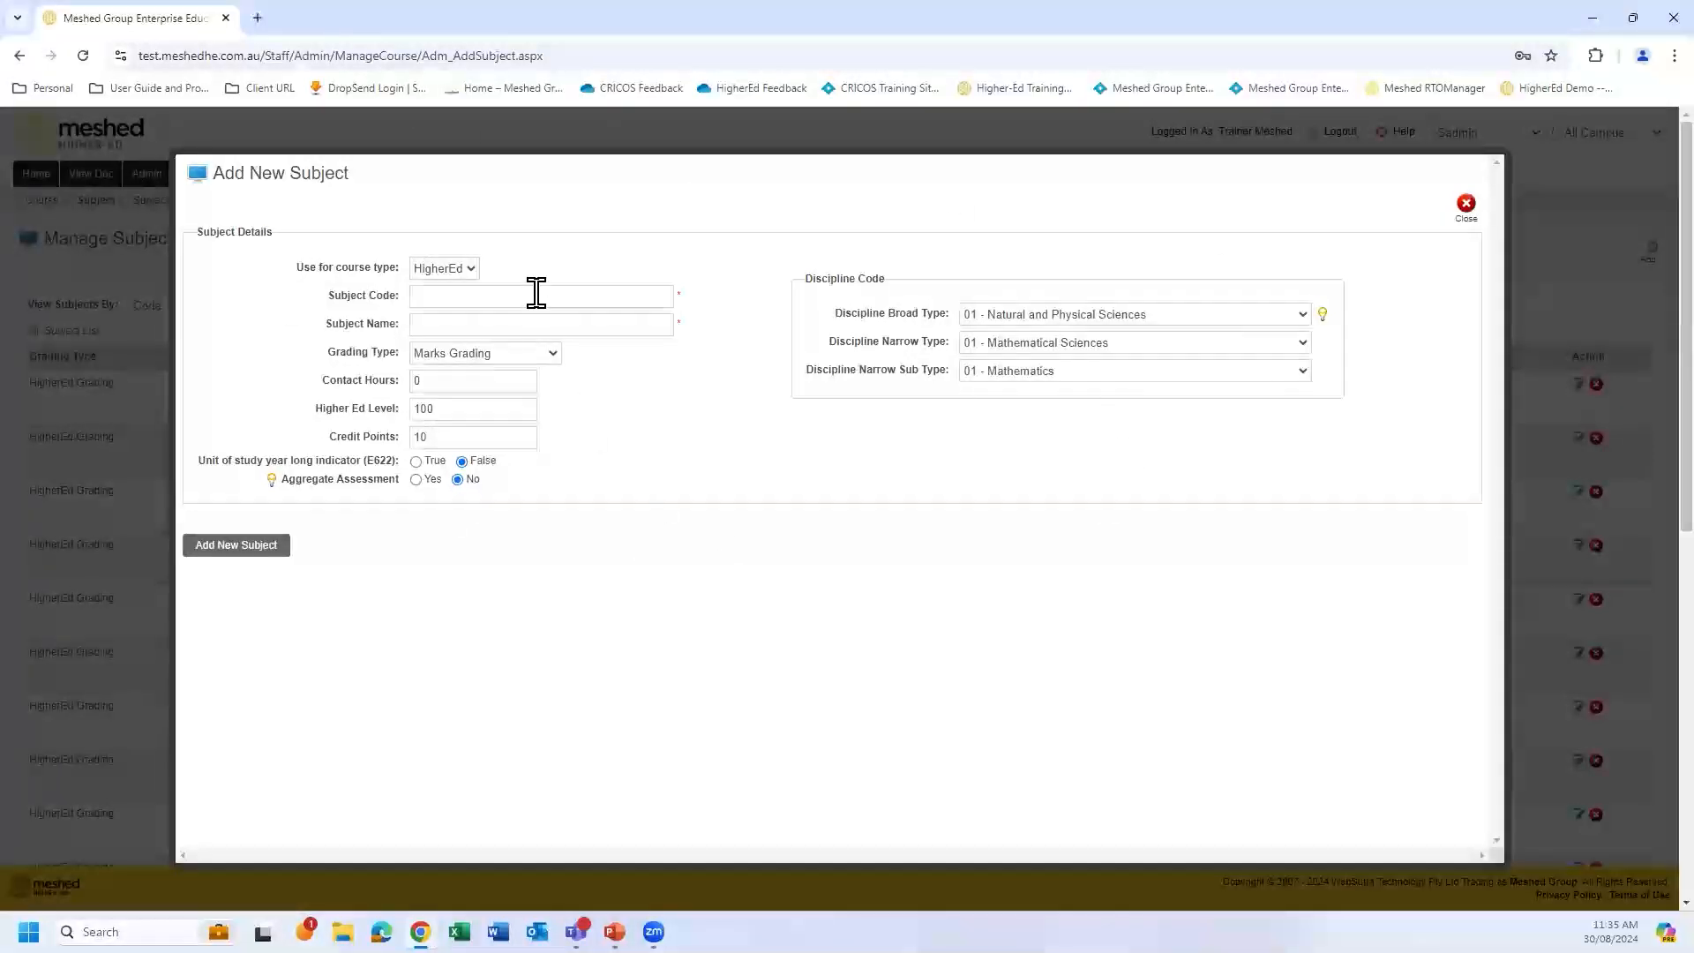
{"action": "left_click", "coordinate": [545, 325]}
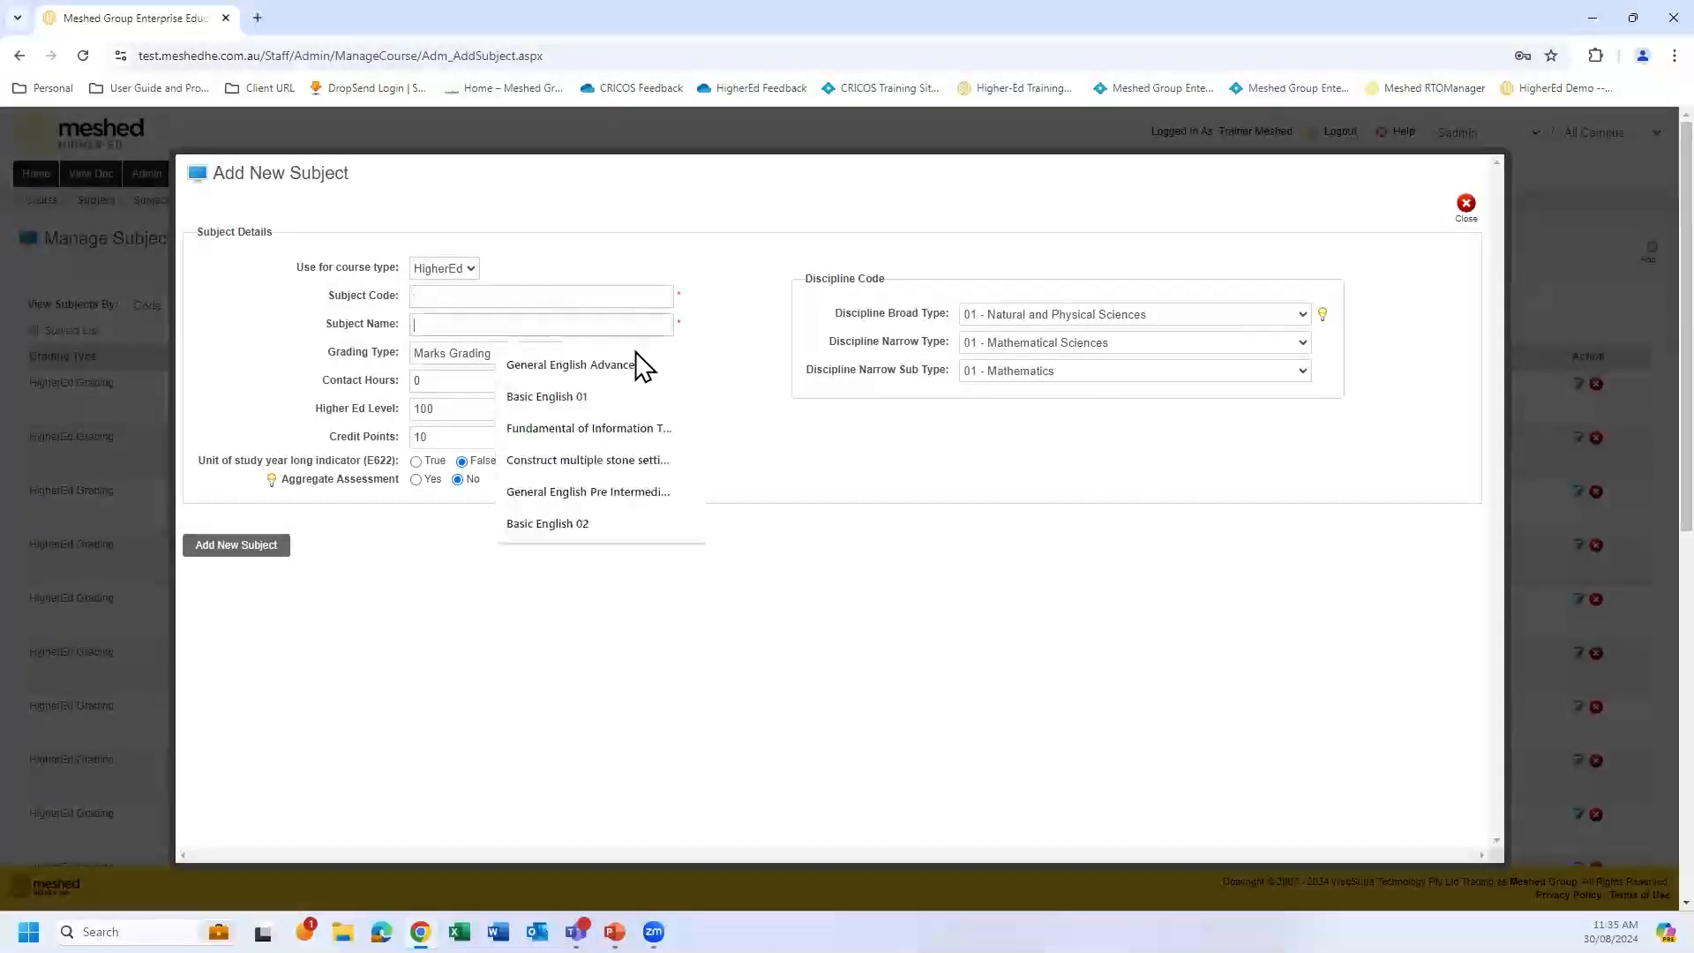
{"action": "left_click", "coordinate": [743, 472]}
{"action": "left_click", "coordinate": [552, 354]}
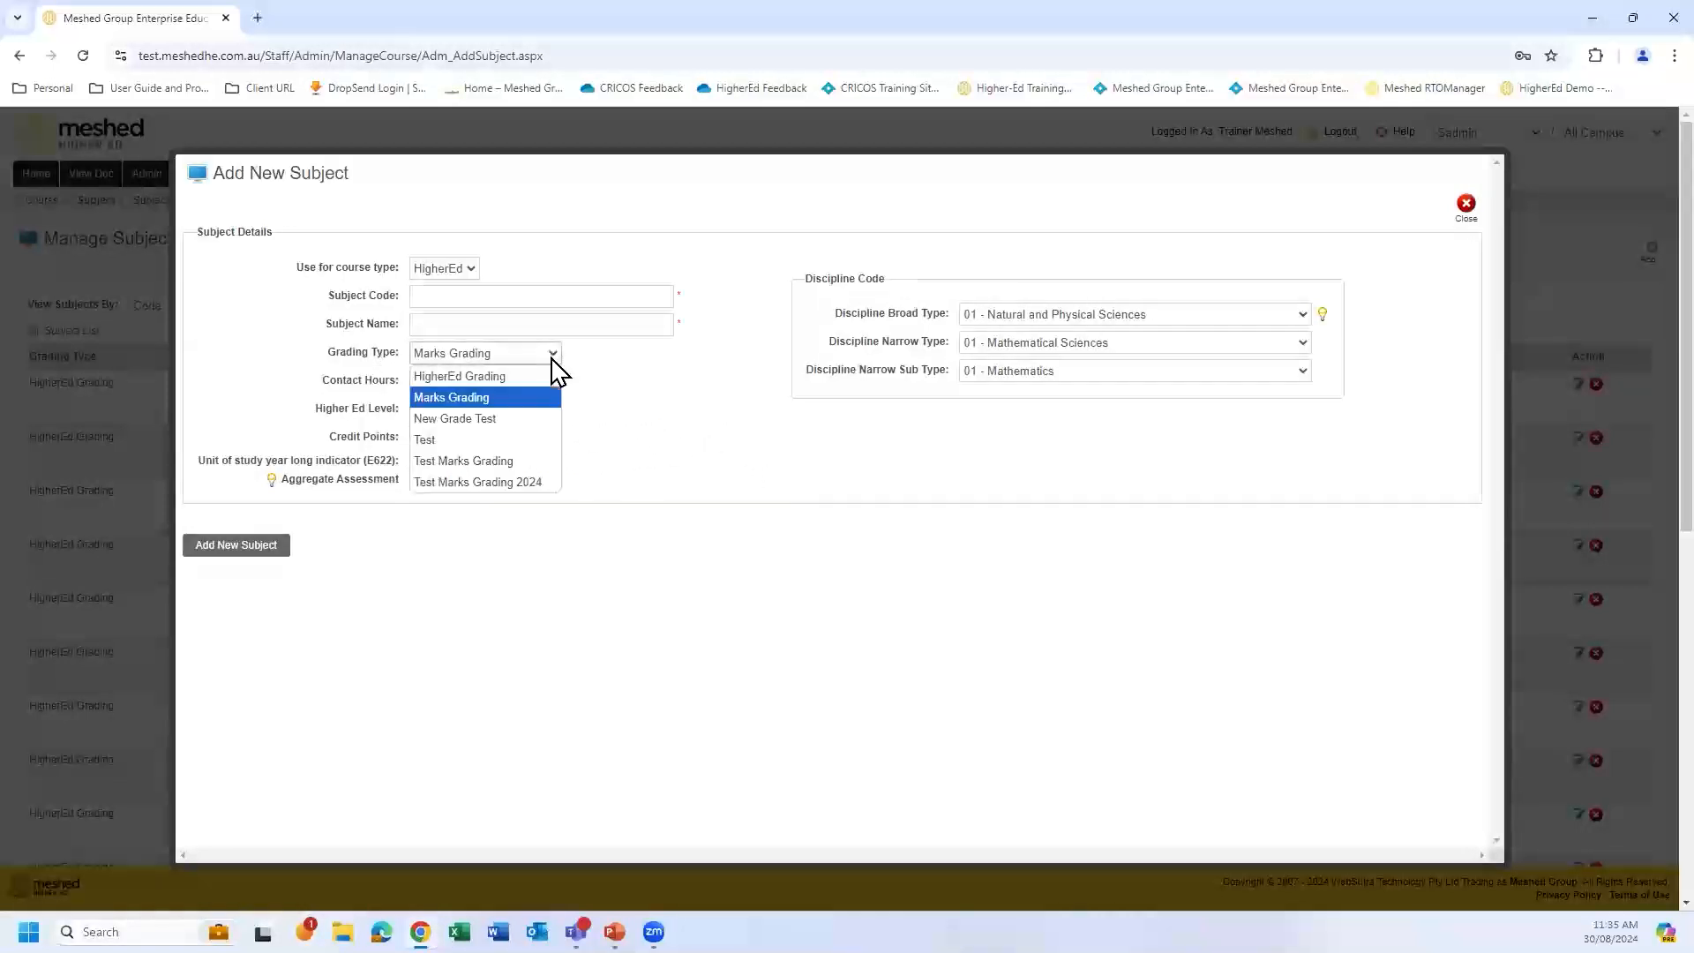
{"action": "left_click", "coordinate": [587, 375]}
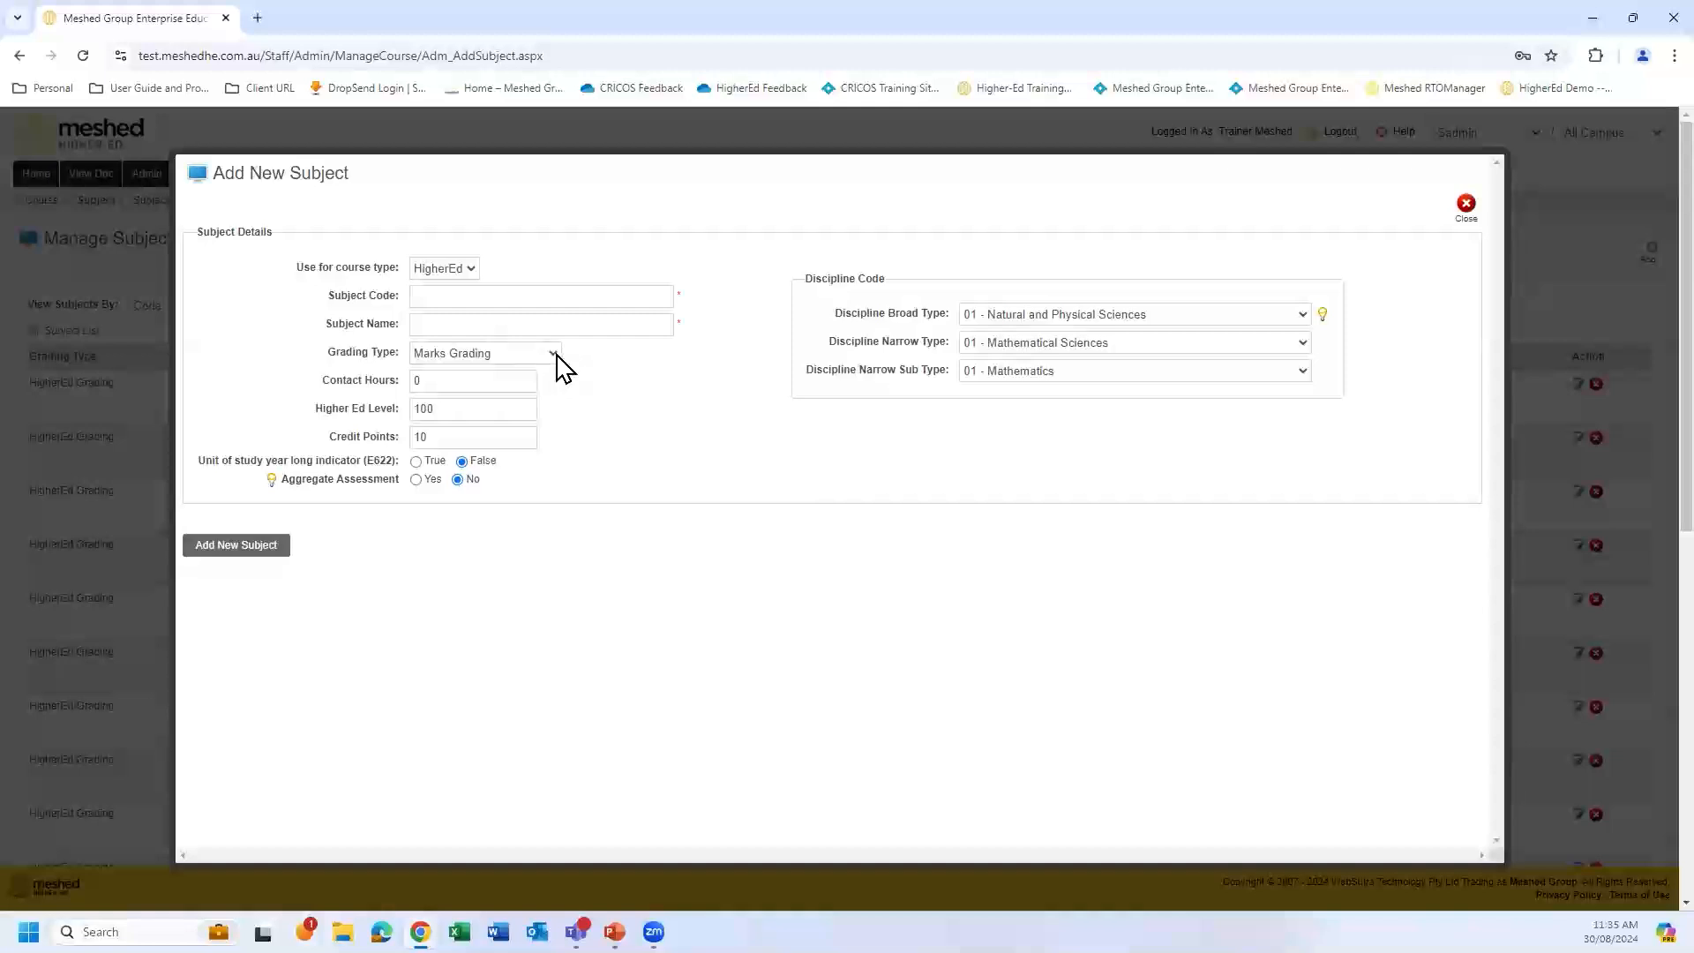
{"action": "left_click", "coordinate": [554, 354]}
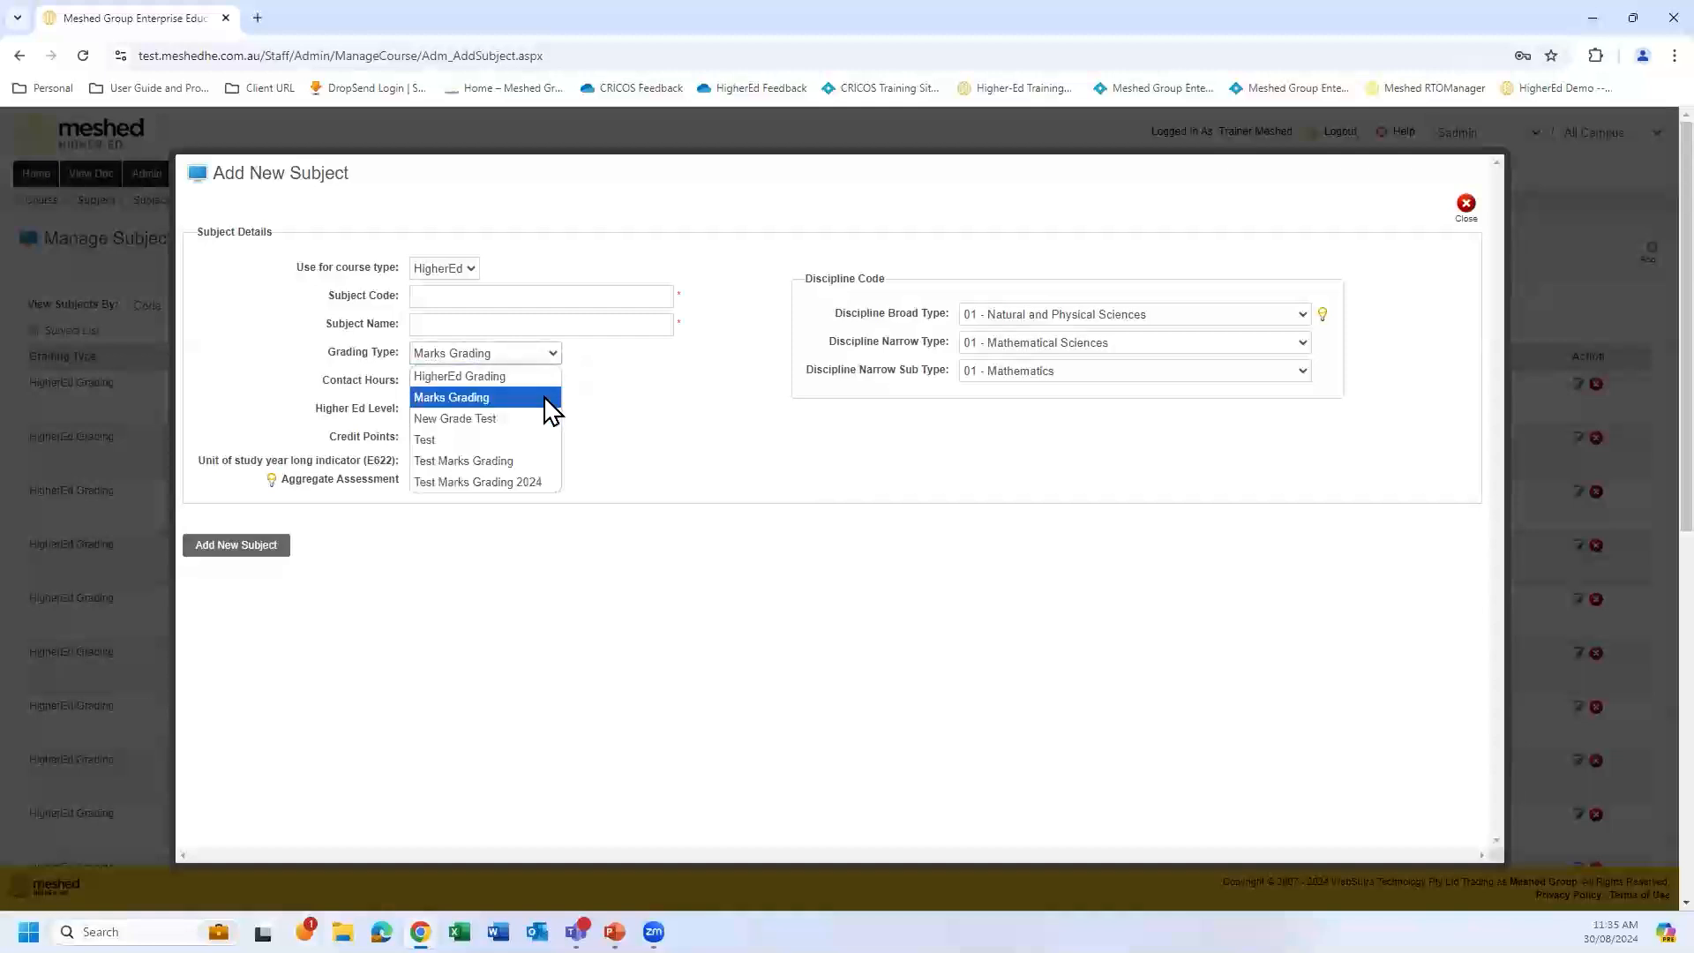
{"action": "left_click", "coordinate": [638, 374]}
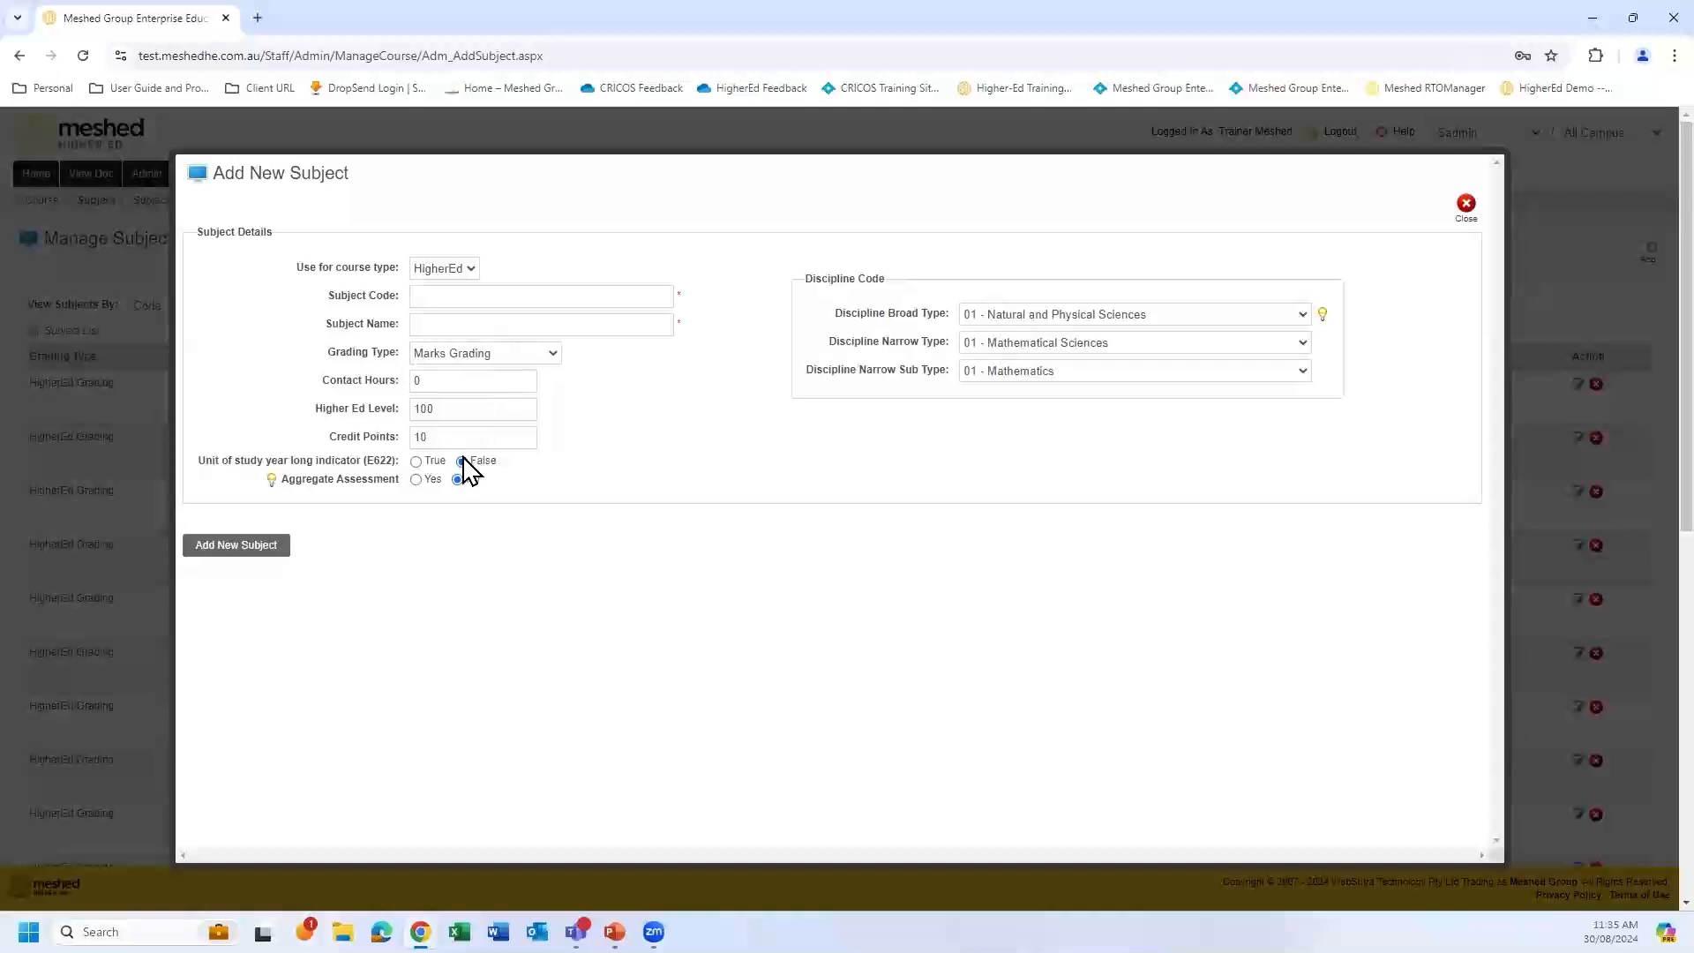
{"action": "left_click", "coordinate": [428, 411]}
{"action": "type", "text": "0"}
{"action": "left_click", "coordinate": [1467, 204]}
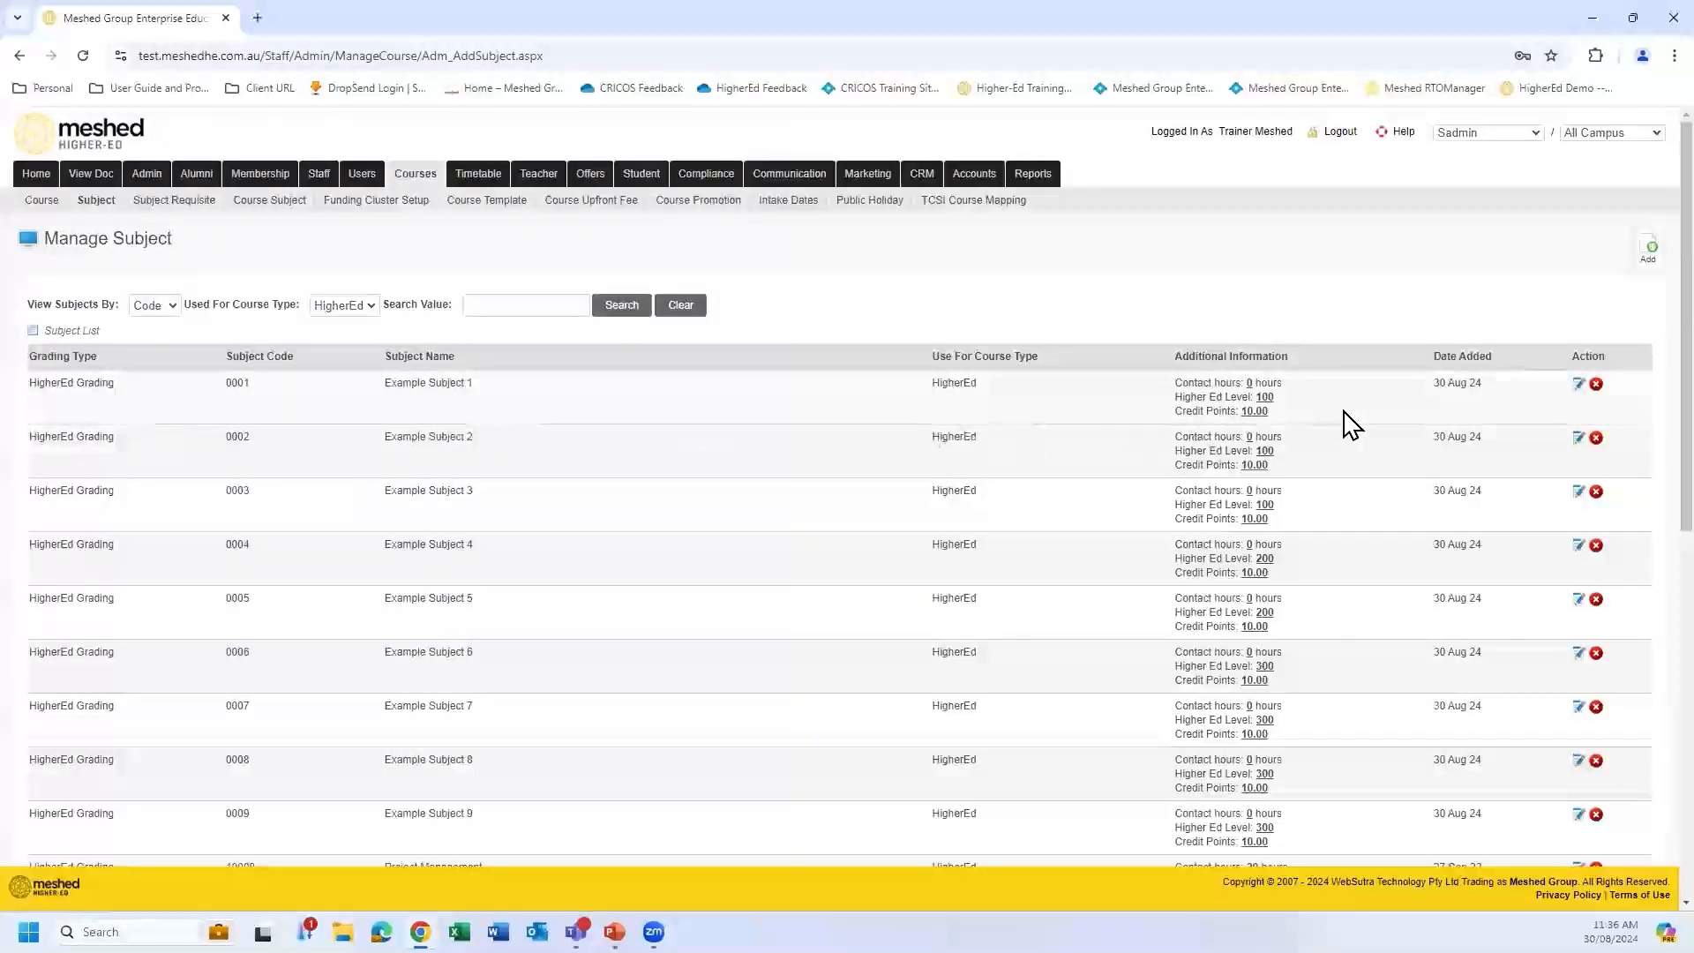
- View the editable details of Example Subject 1 and close them without changes
{"action": "left_click", "coordinate": [1580, 387]}
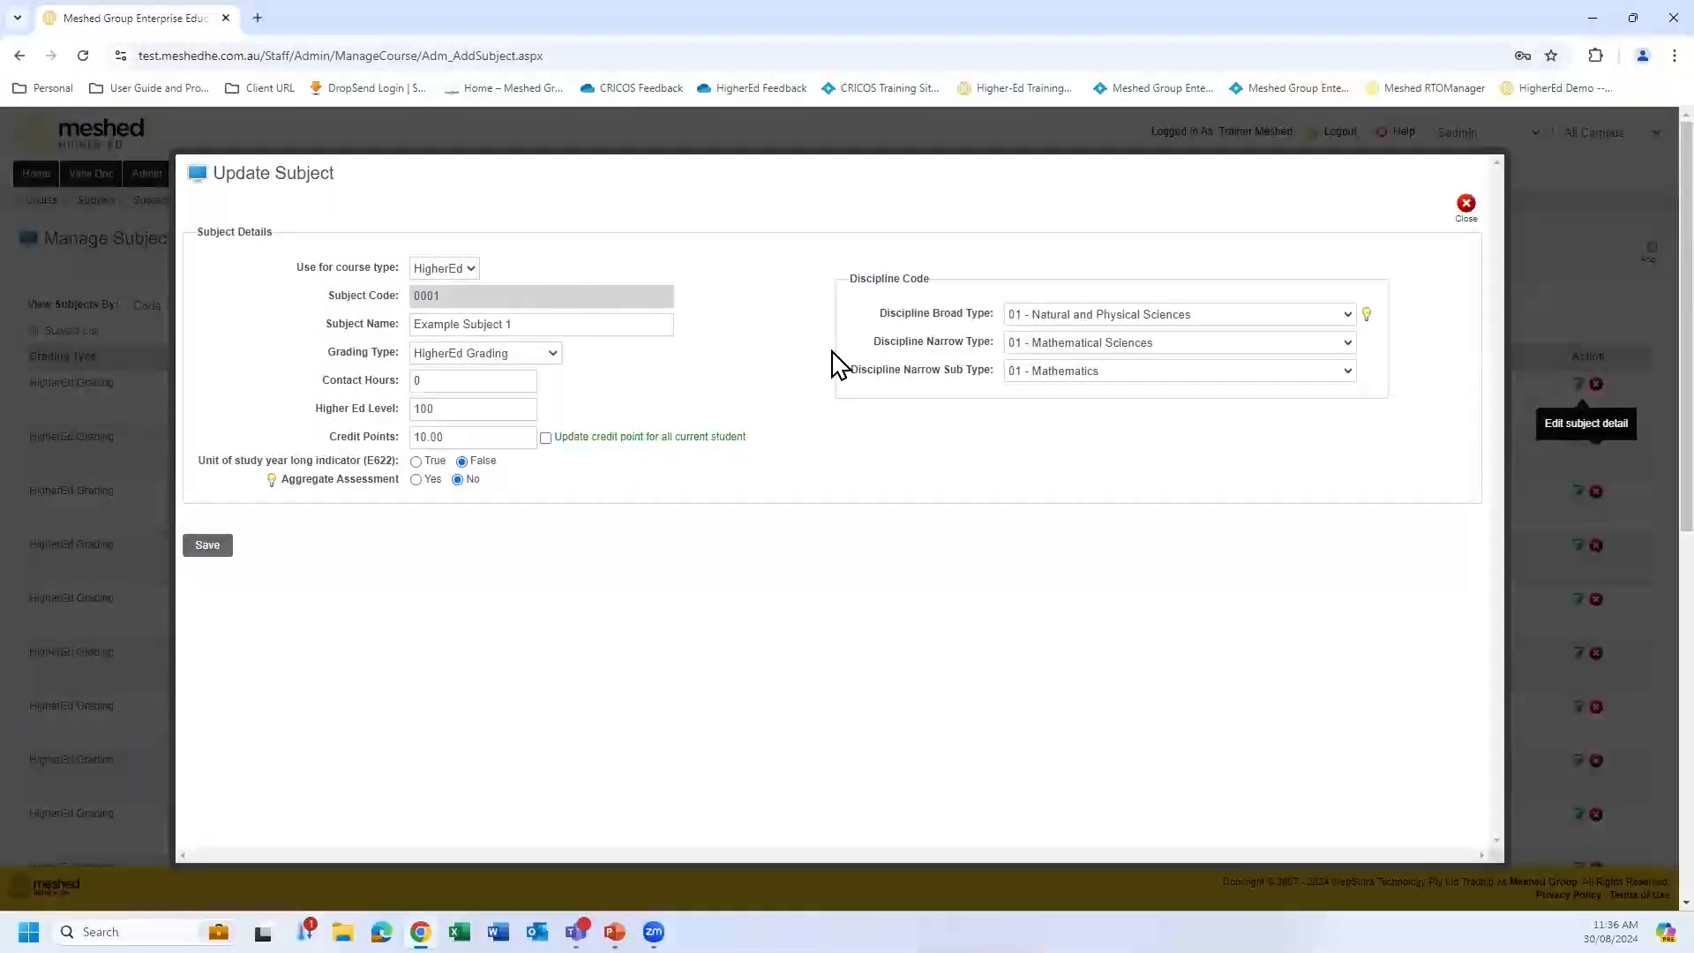
{"action": "left_click", "coordinate": [1467, 206]}
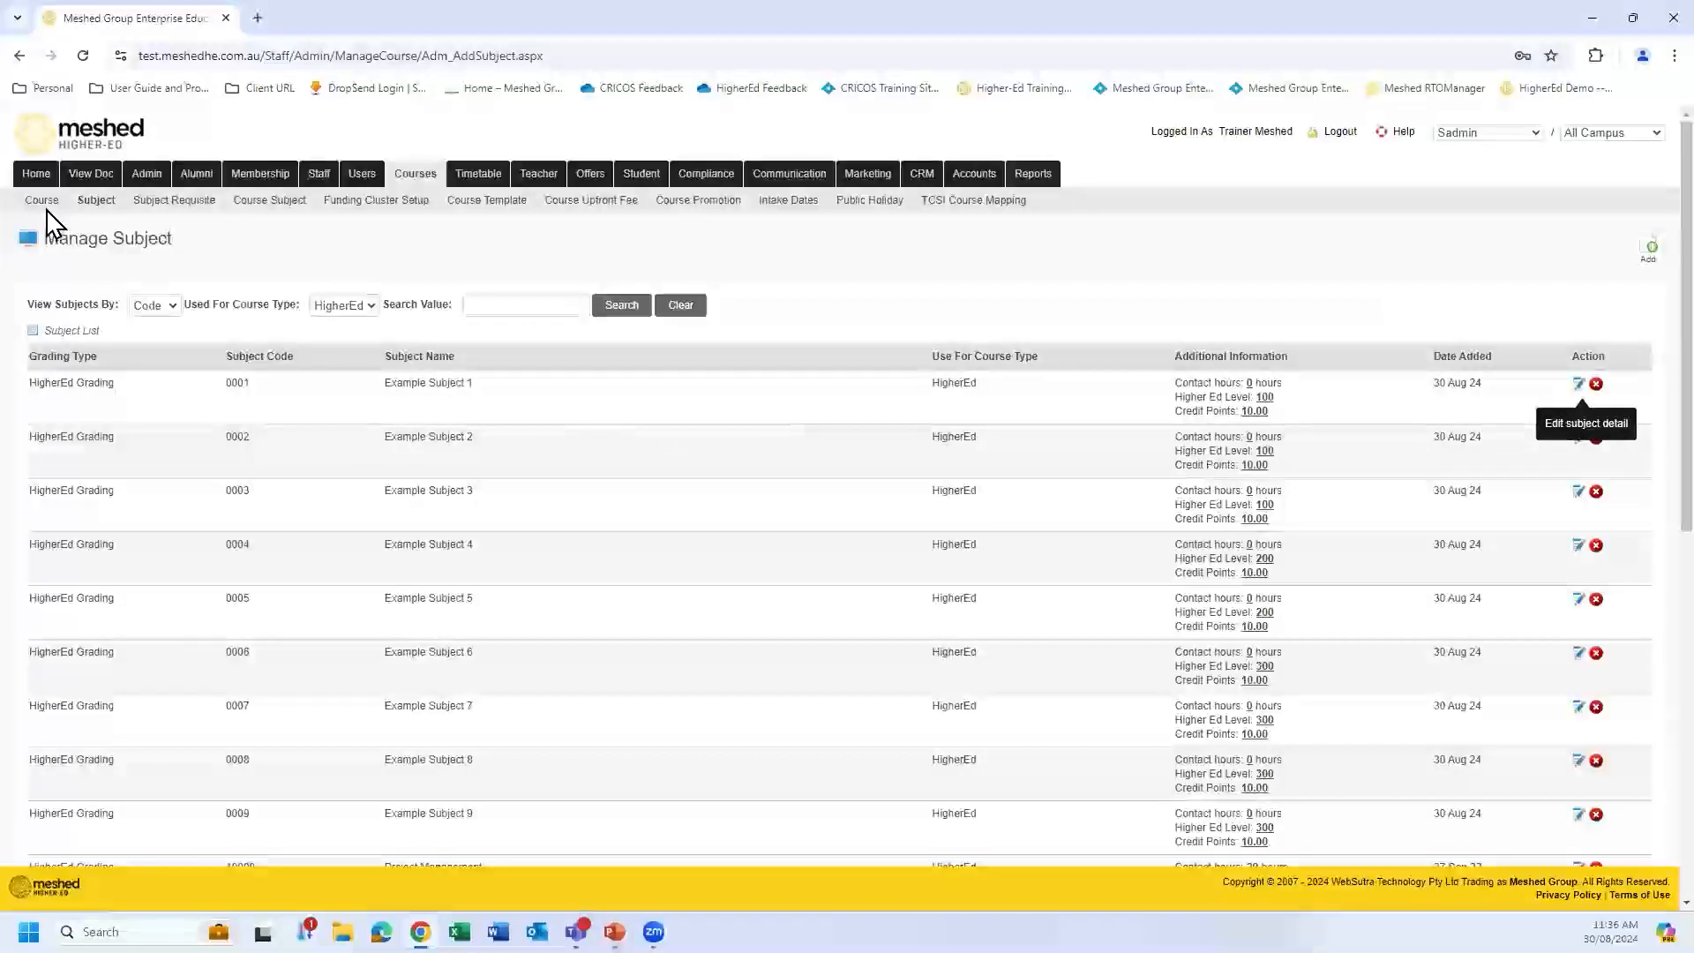
- In the course structure of Example Course, start adding subject 0009 Example Subject 9 with subject type Elective
{"action": "left_click", "coordinate": [274, 206]}
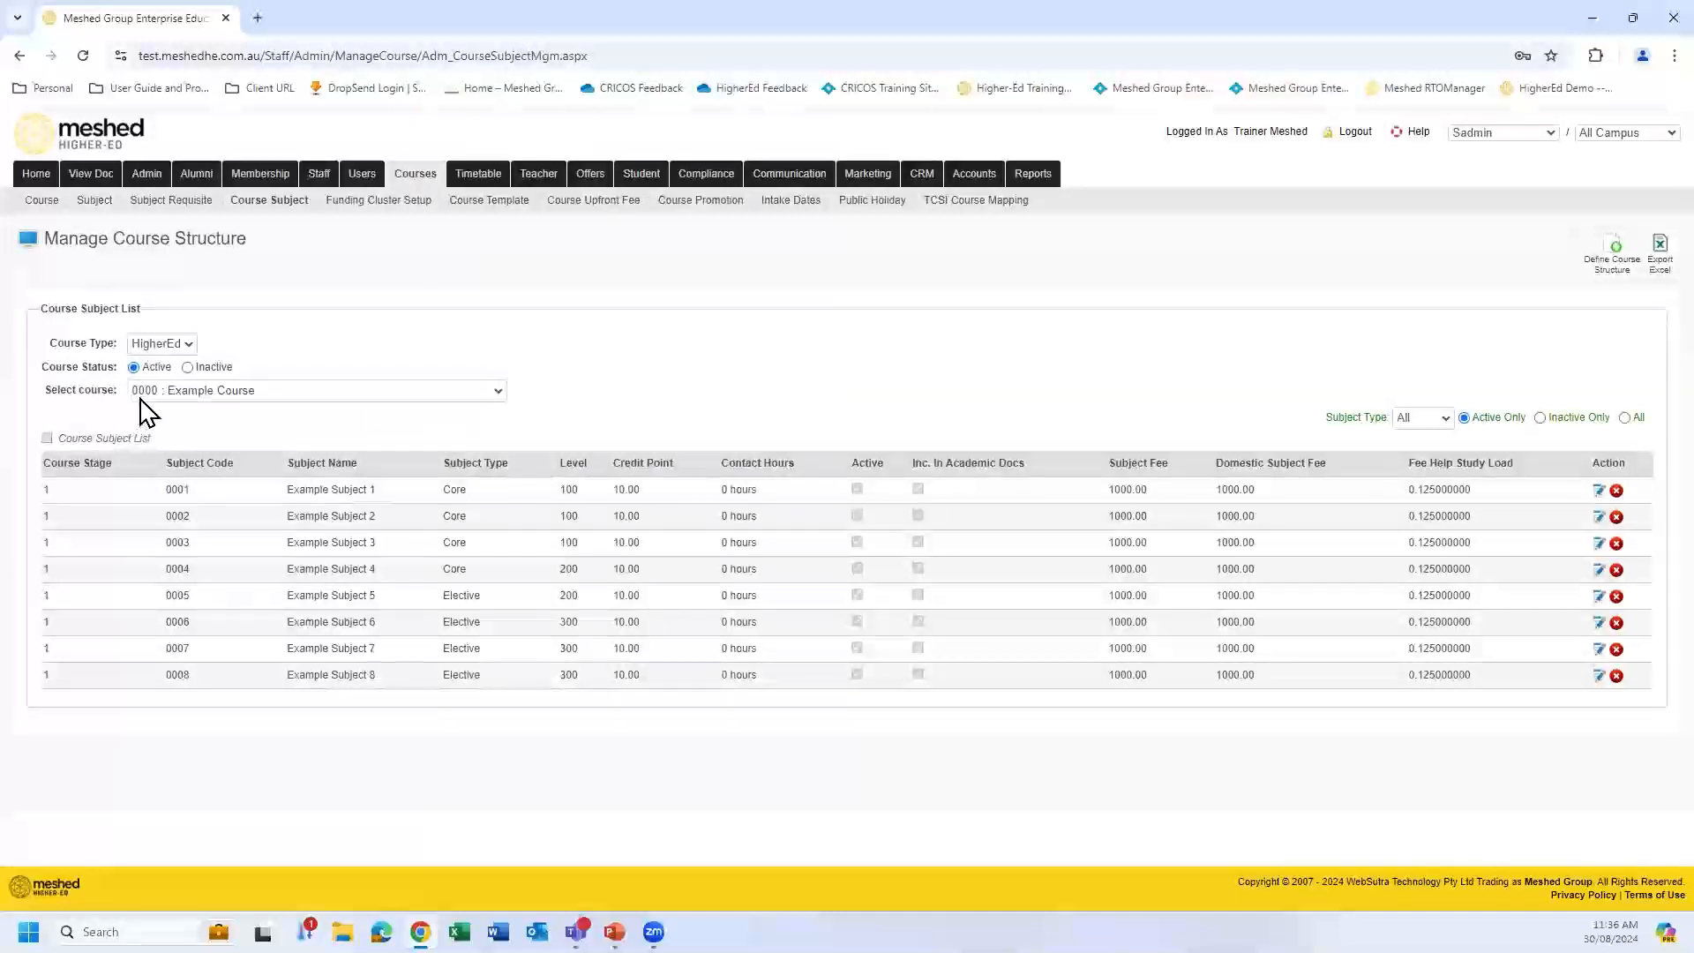
{"action": "left_click", "coordinate": [1615, 256]}
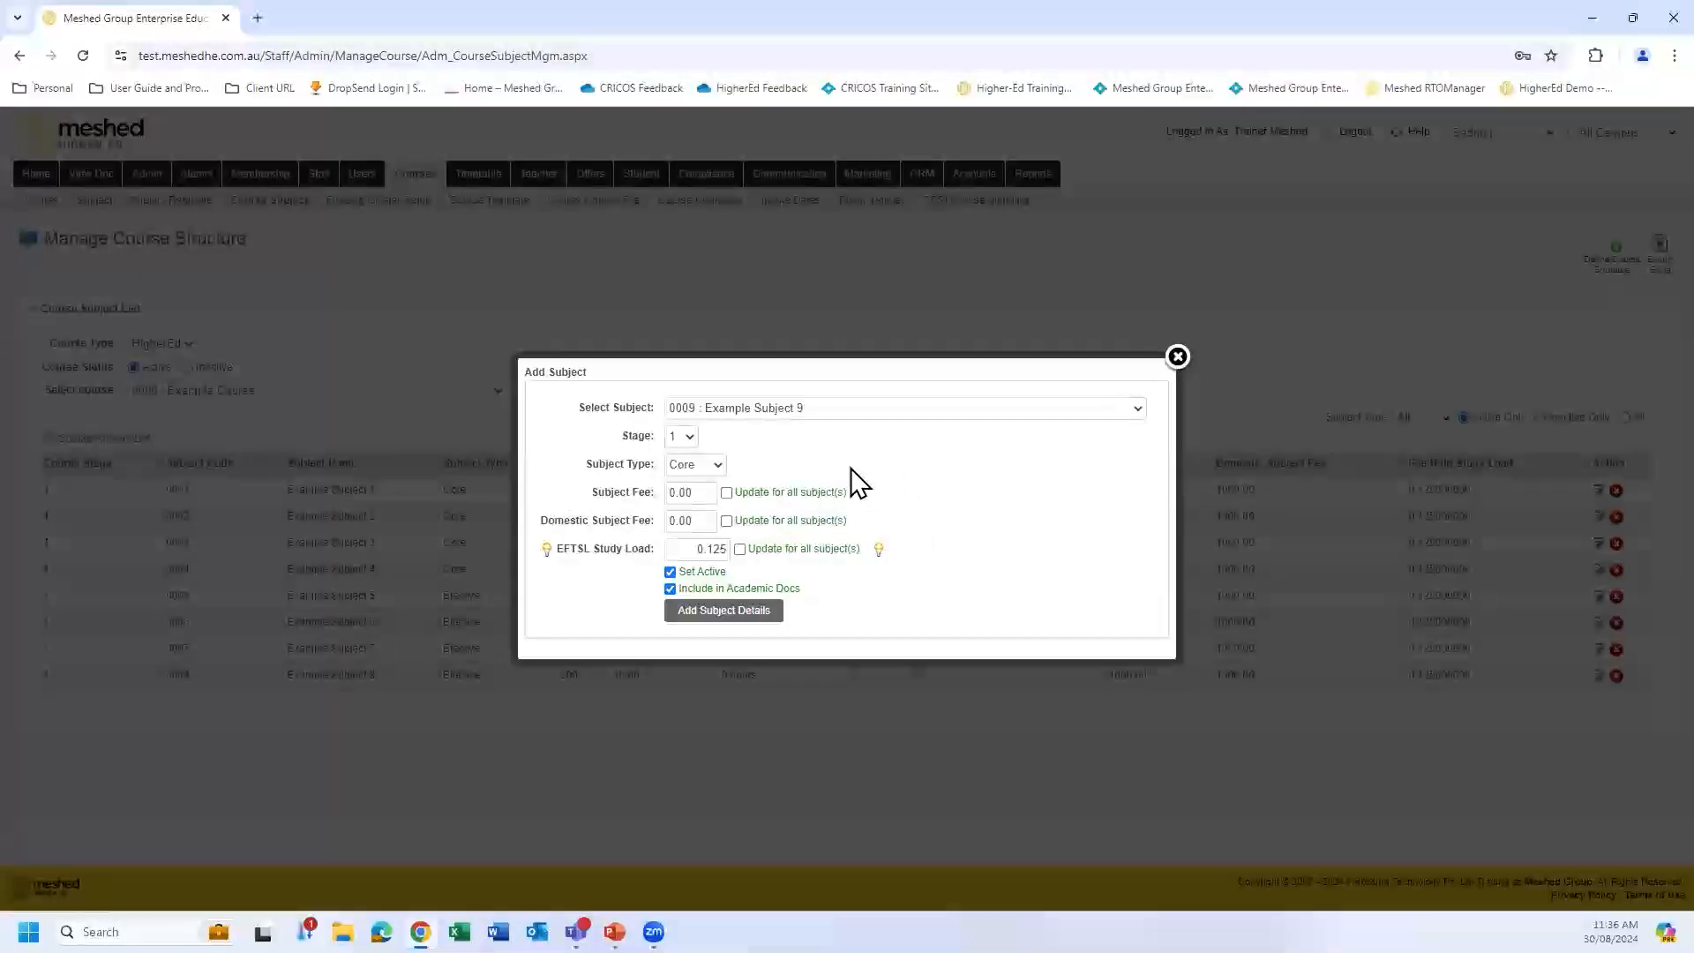
{"action": "left_click", "coordinate": [1137, 409]}
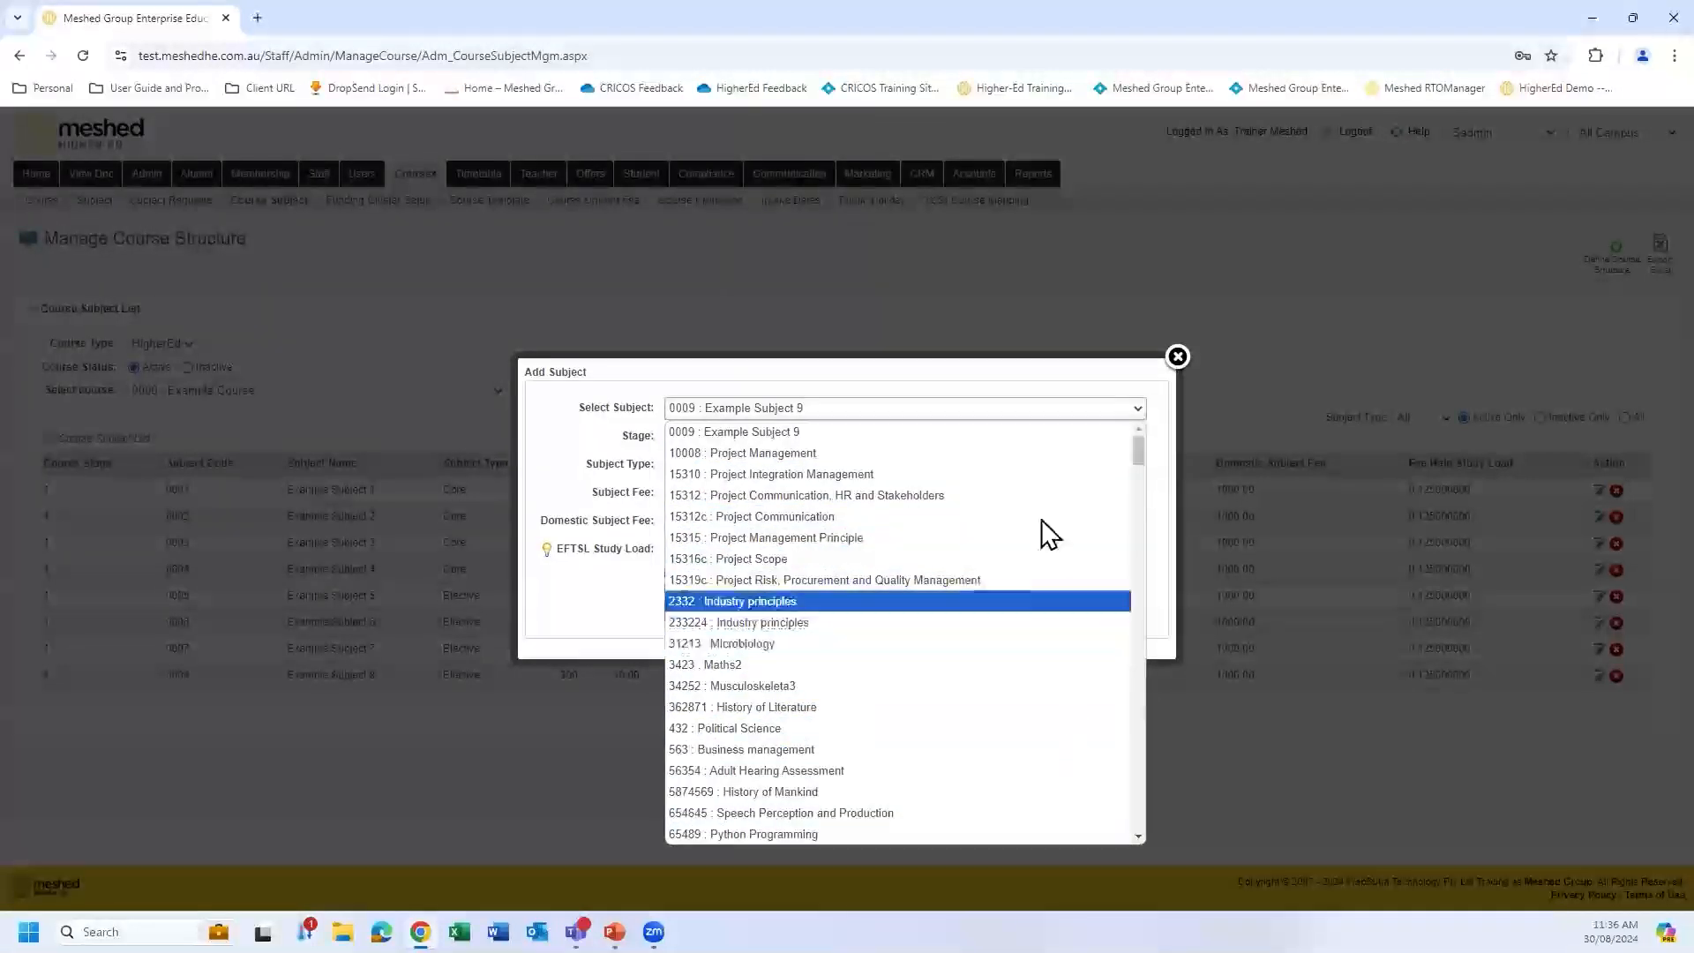
{"action": "left_click", "coordinate": [772, 433]}
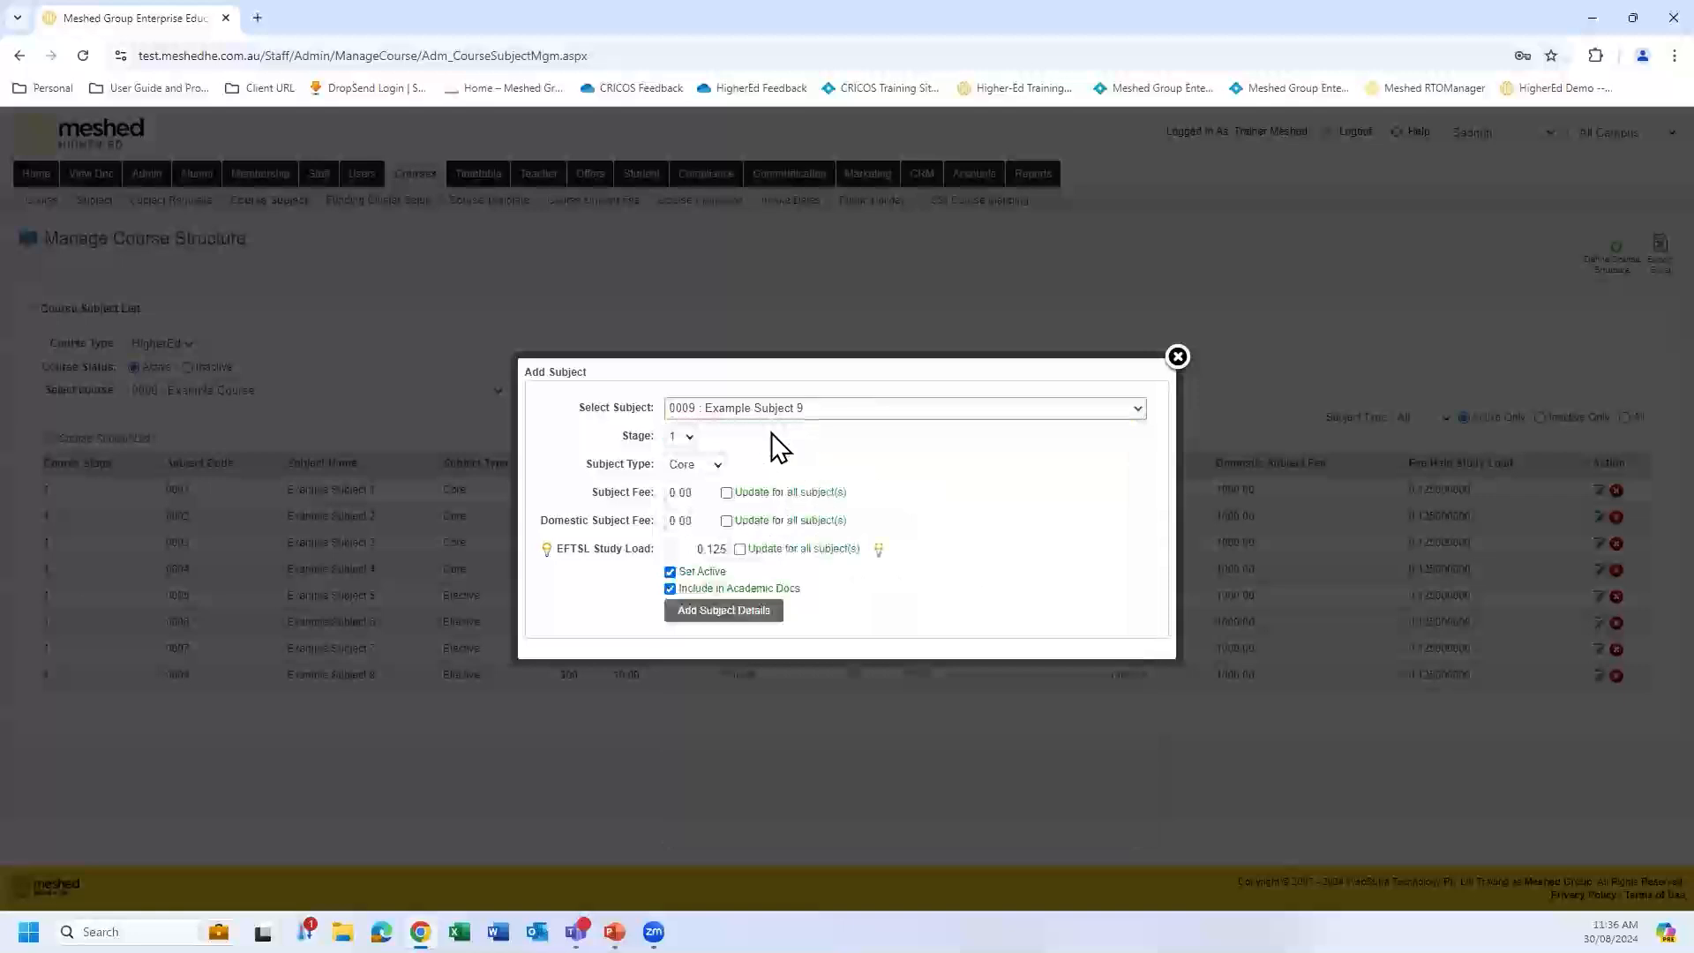
{"action": "left_click", "coordinate": [718, 466]}
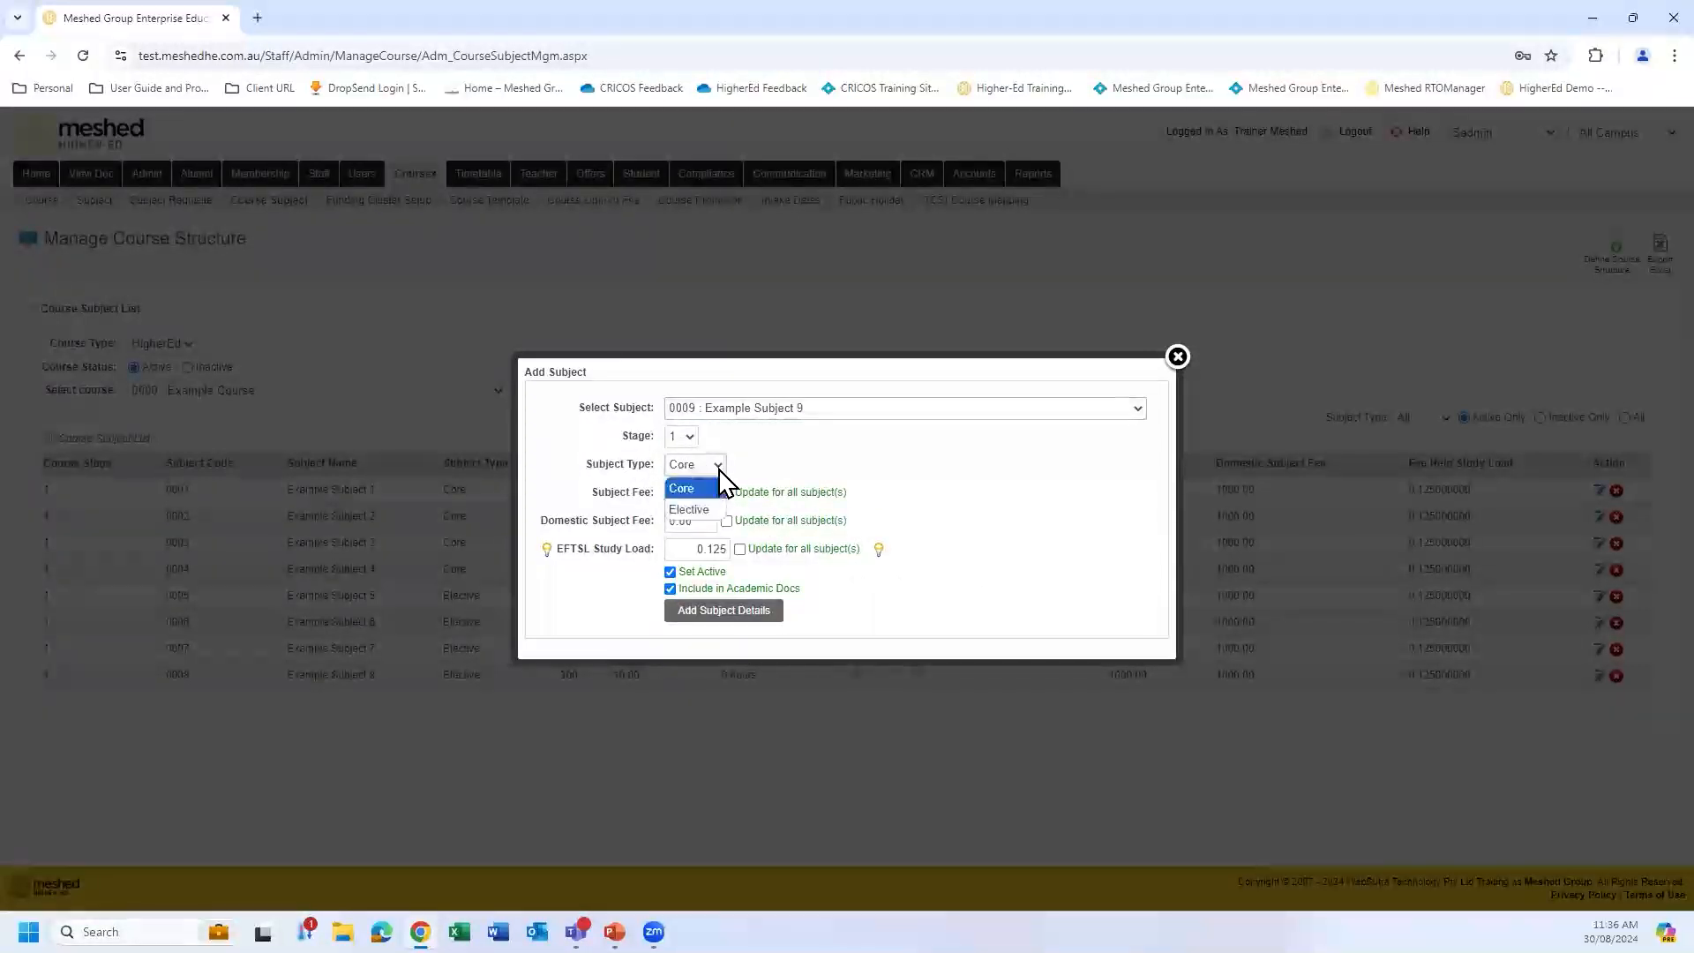
{"action": "left_click", "coordinate": [697, 510]}
- Set the subject fee and domestic subject fee to 1000, add the subject details to the course, and close the form
{"action": "left_click_drag", "start_coordinate": [698, 494], "coordinate": [658, 501]}
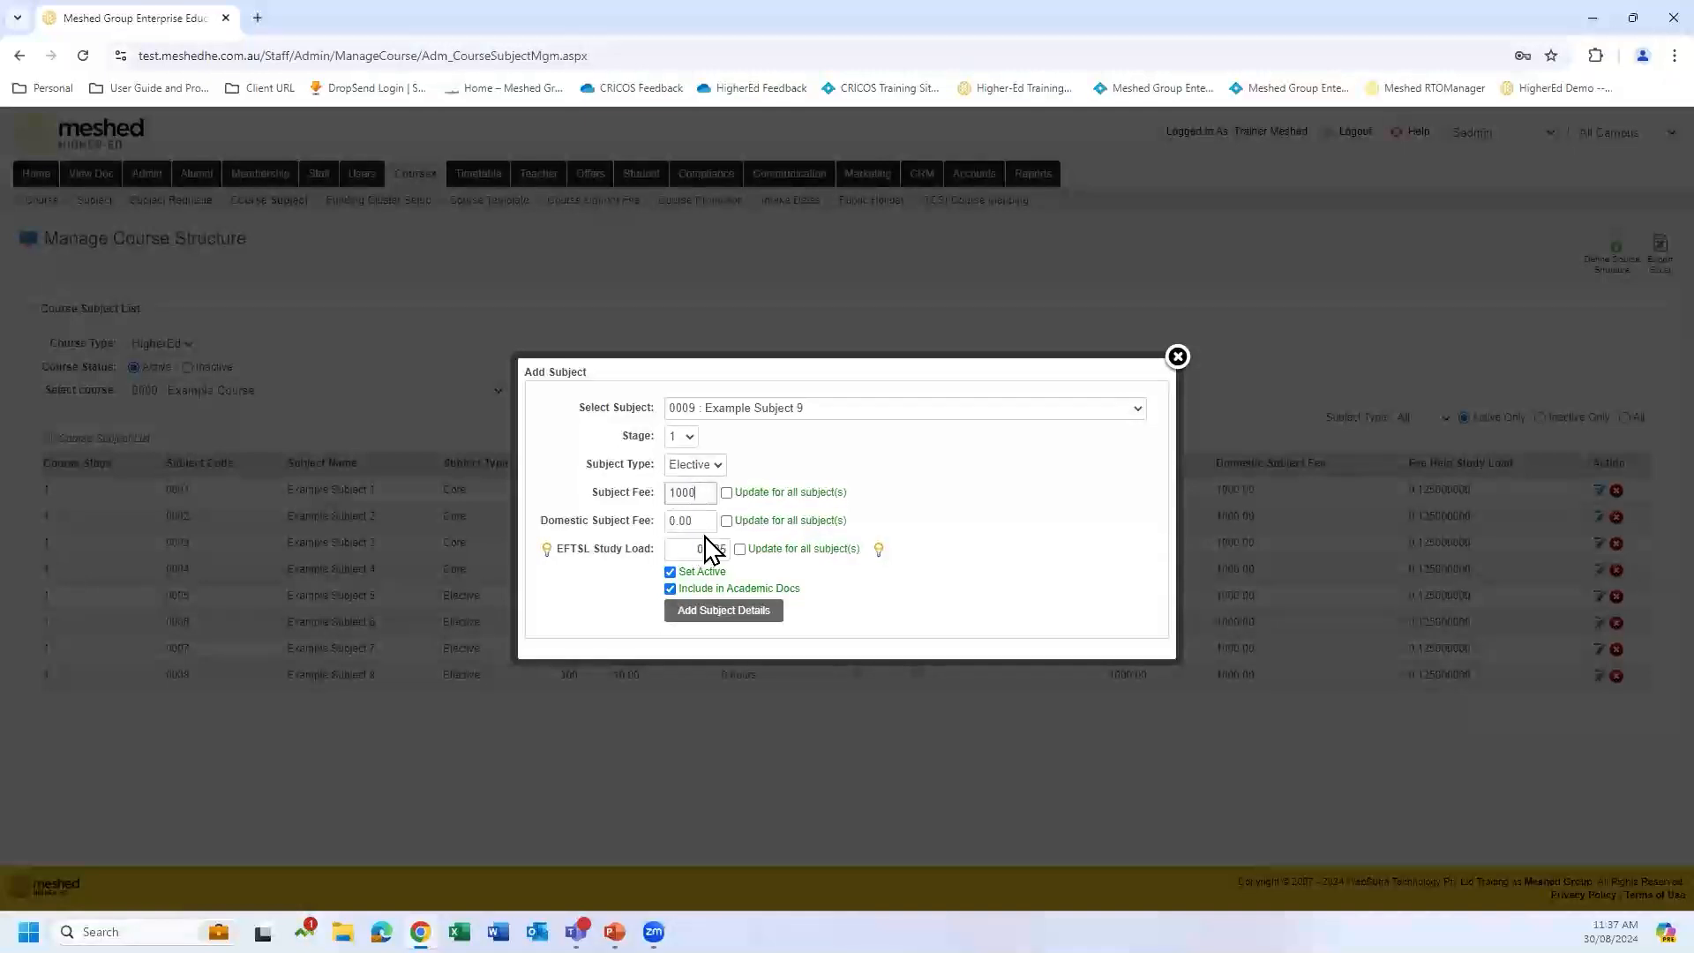
{"action": "left_click_drag", "start_coordinate": [700, 521], "coordinate": [671, 529]}
{"action": "type", "text": "1000"}
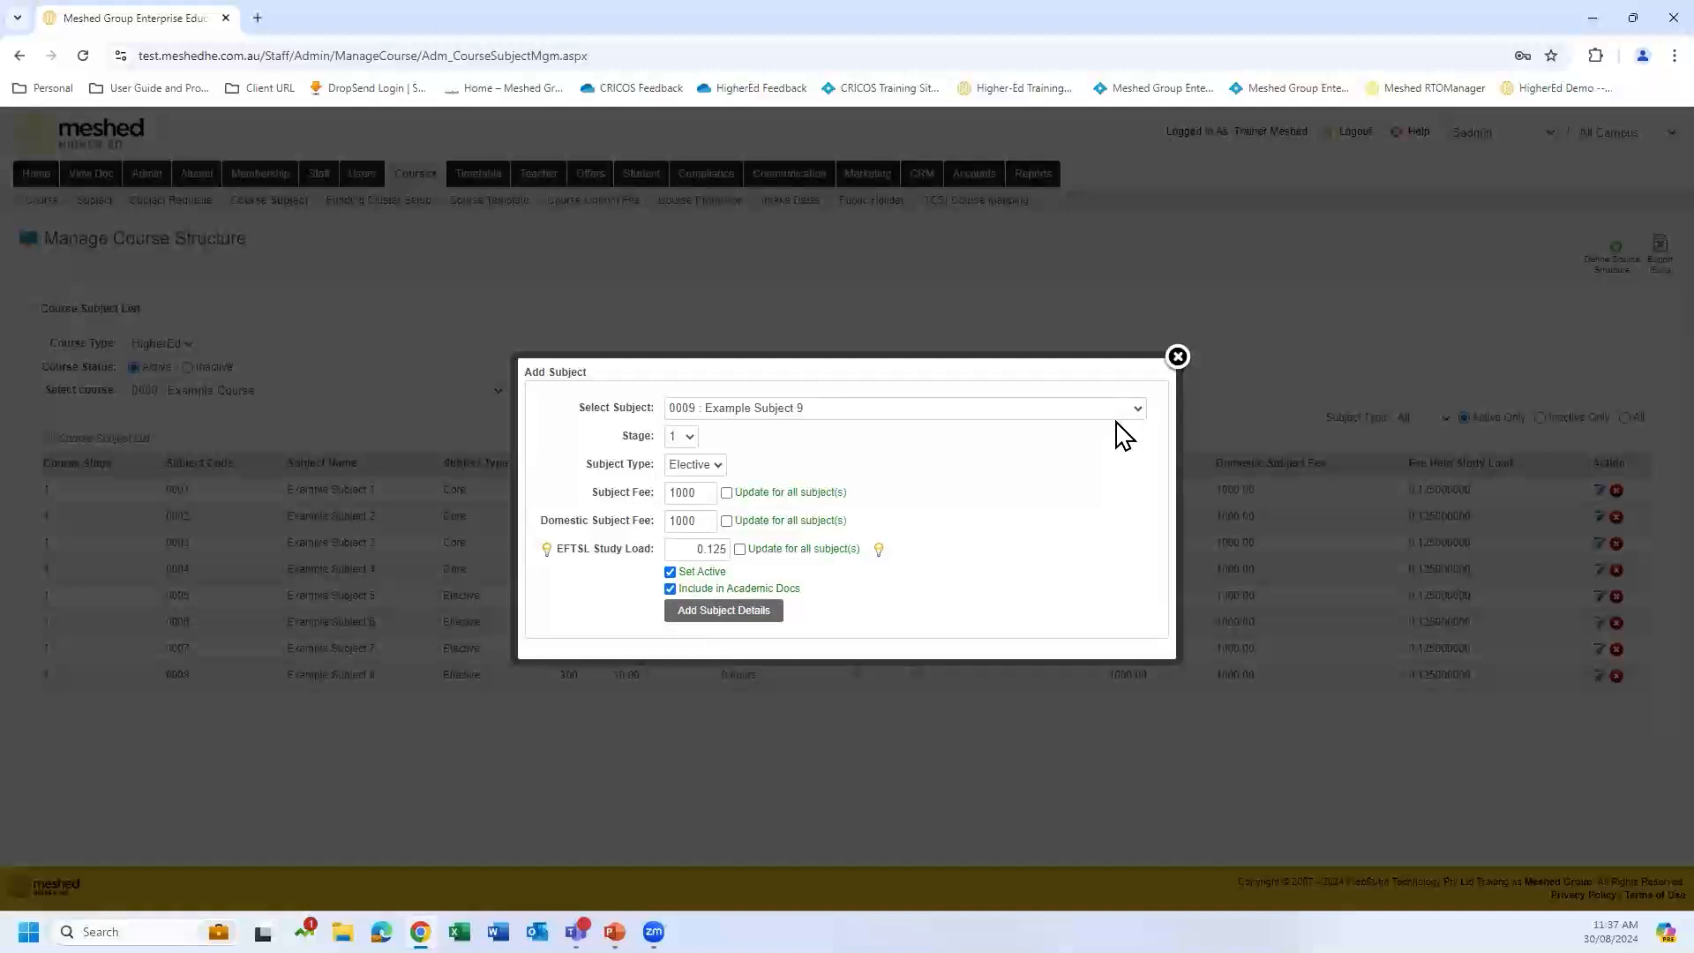
{"action": "left_click", "coordinate": [750, 613]}
{"action": "left_click", "coordinate": [1177, 331]}
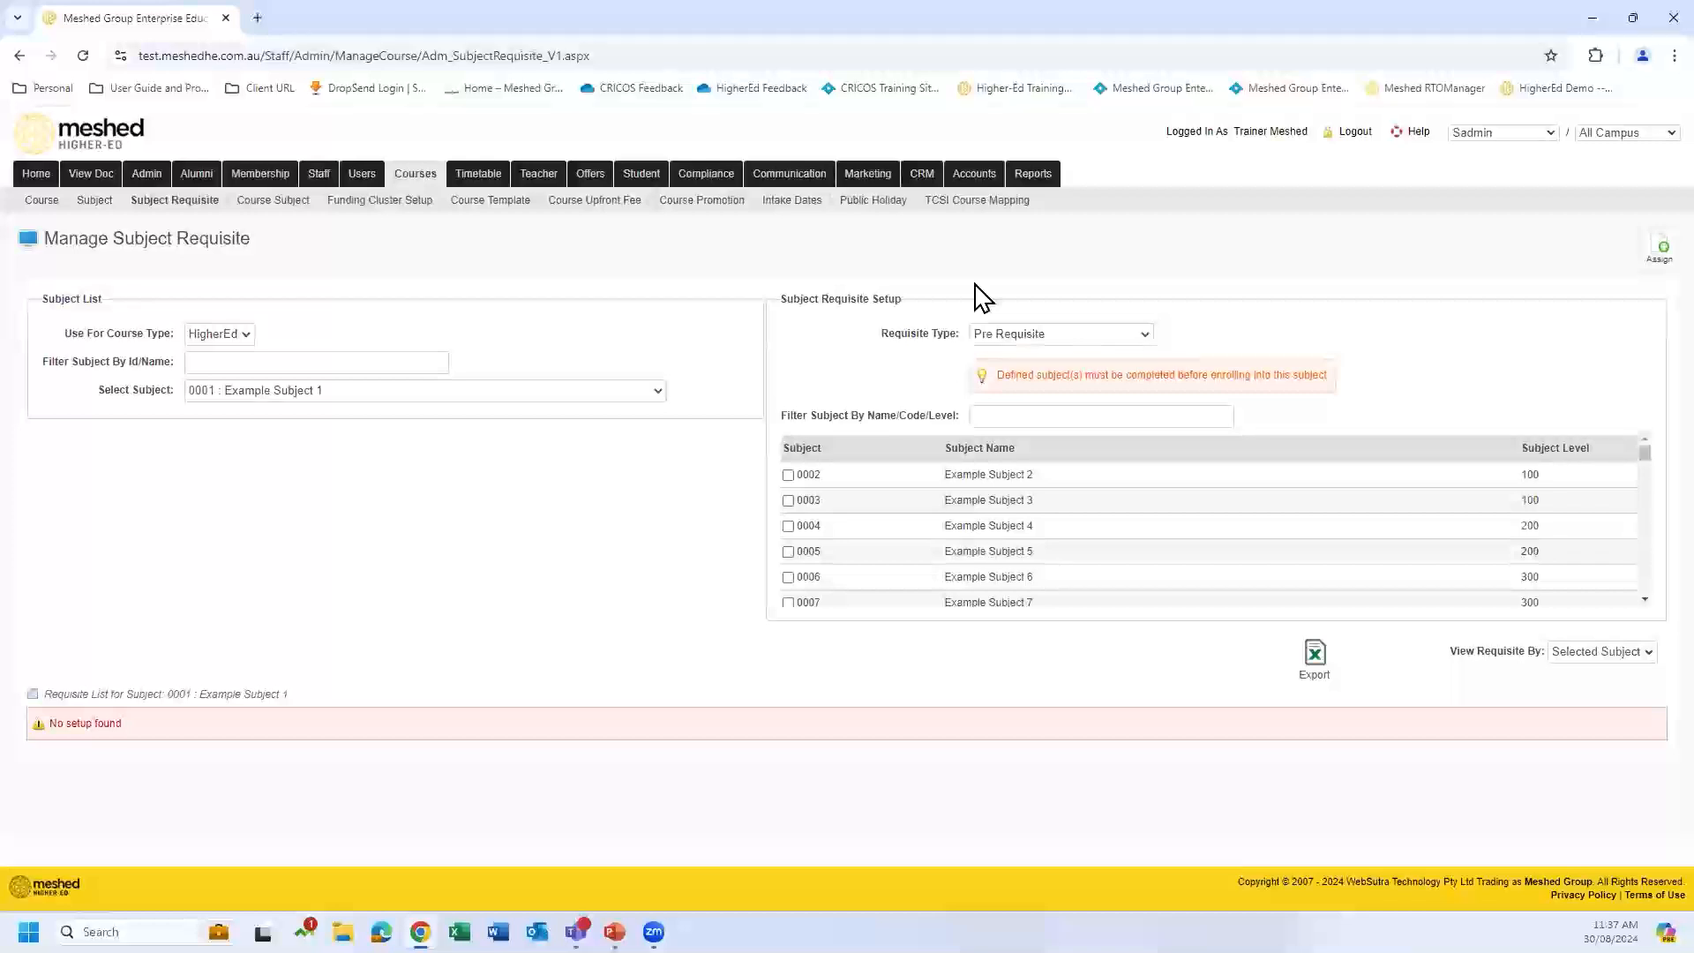
- Review the available subject requisite types, keep Pre Requisite, and select 0002 Example Subject 2 as the subject to set up
{"action": "left_click", "coordinate": [1145, 336]}
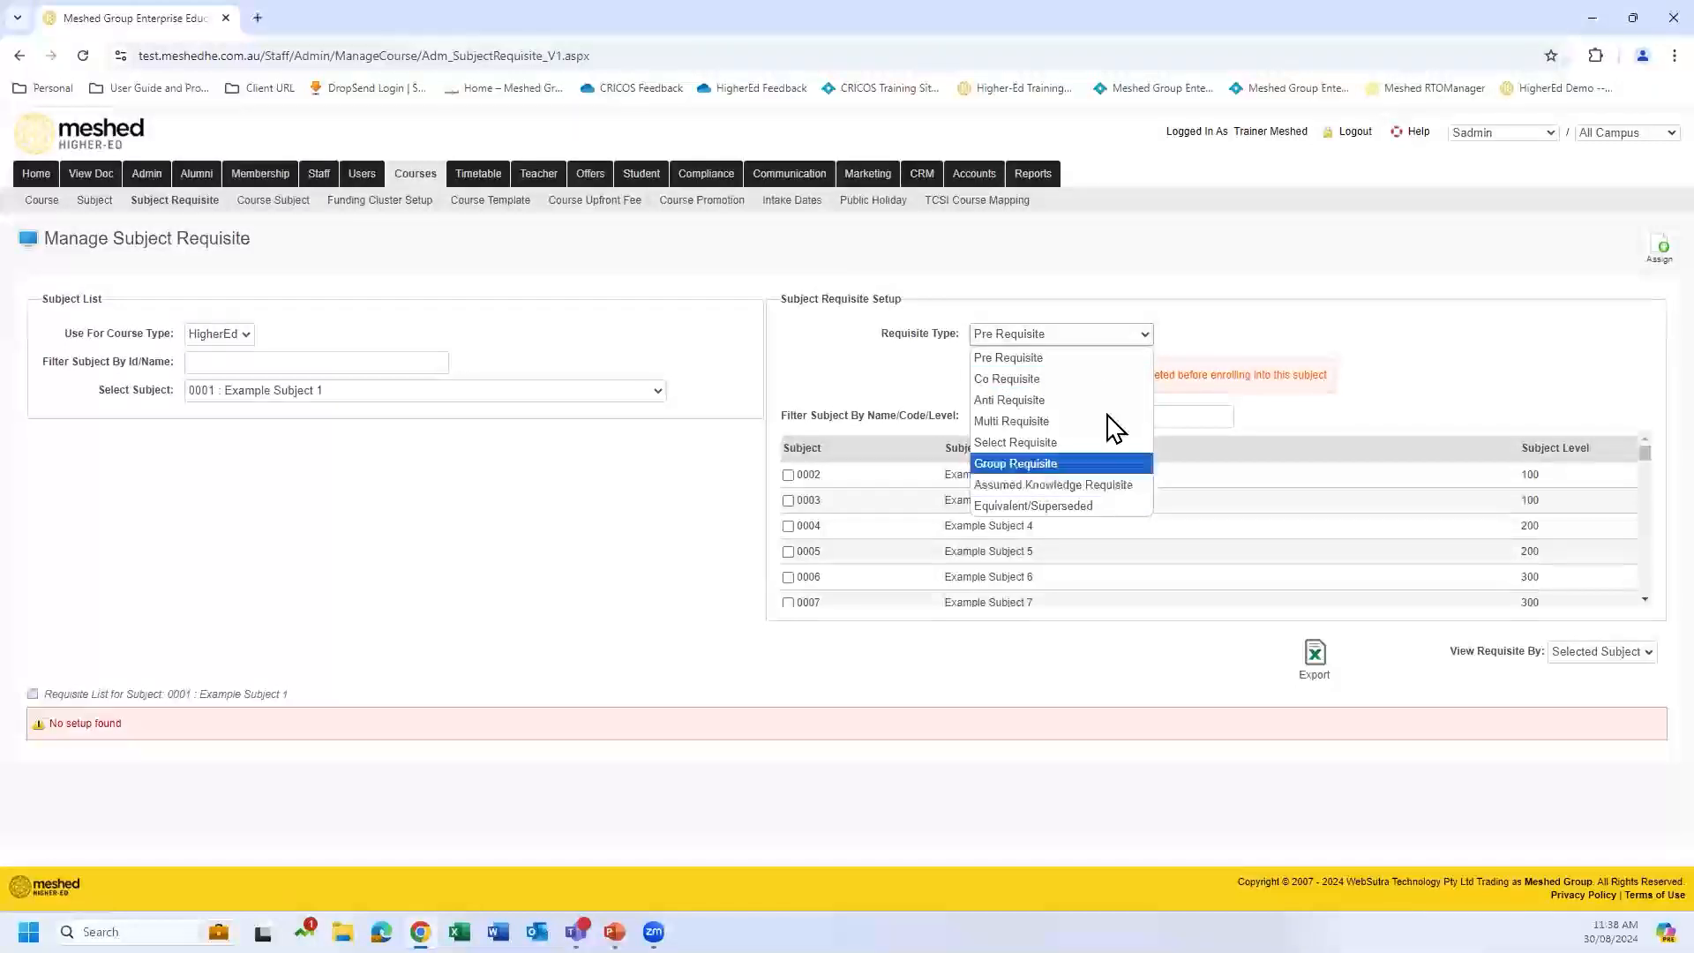
{"action": "left_click", "coordinate": [1093, 371]}
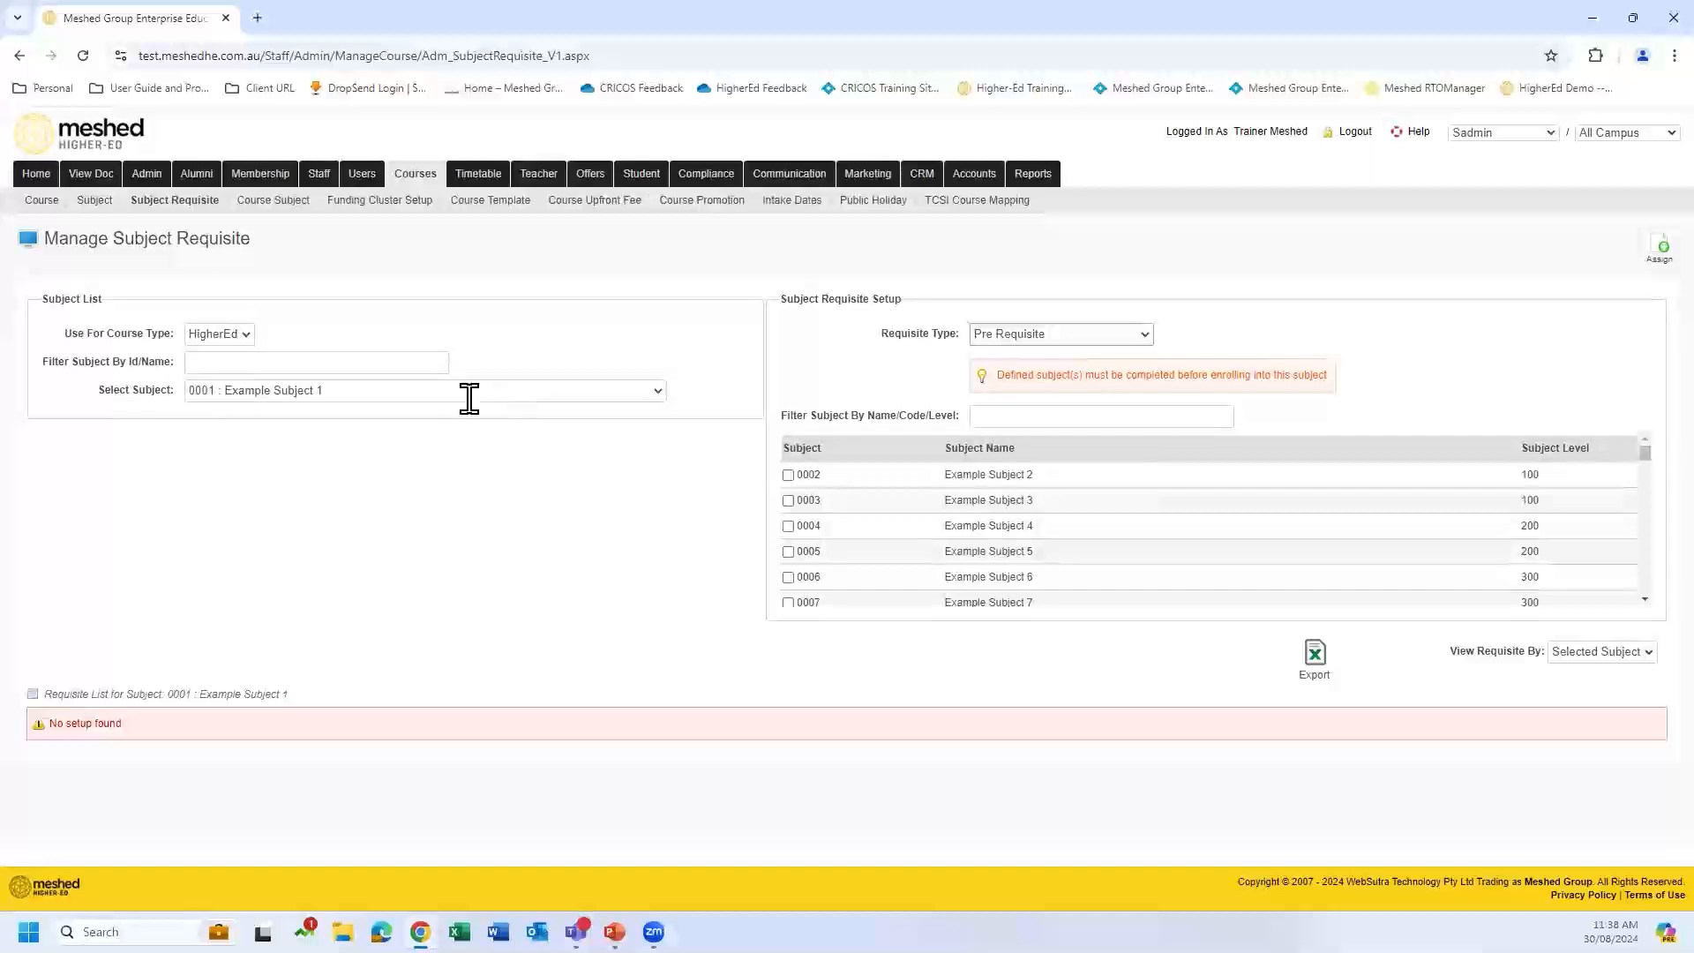
{"action": "left_click", "coordinate": [650, 389]}
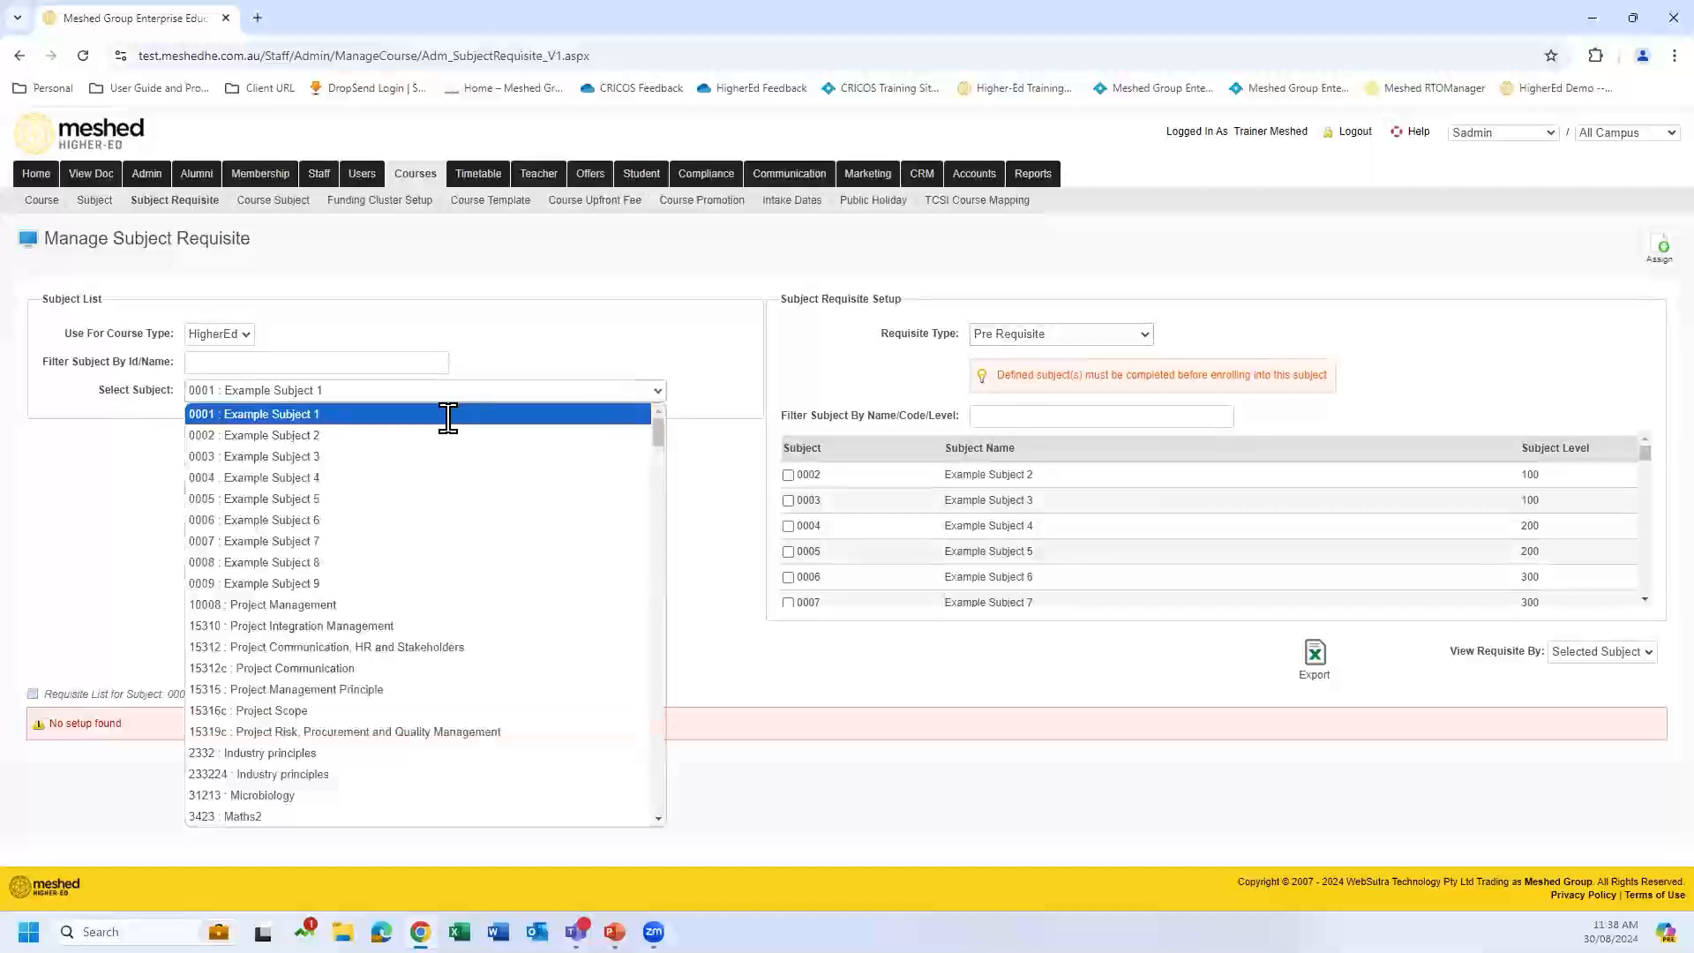
{"action": "left_click", "coordinate": [408, 411]}
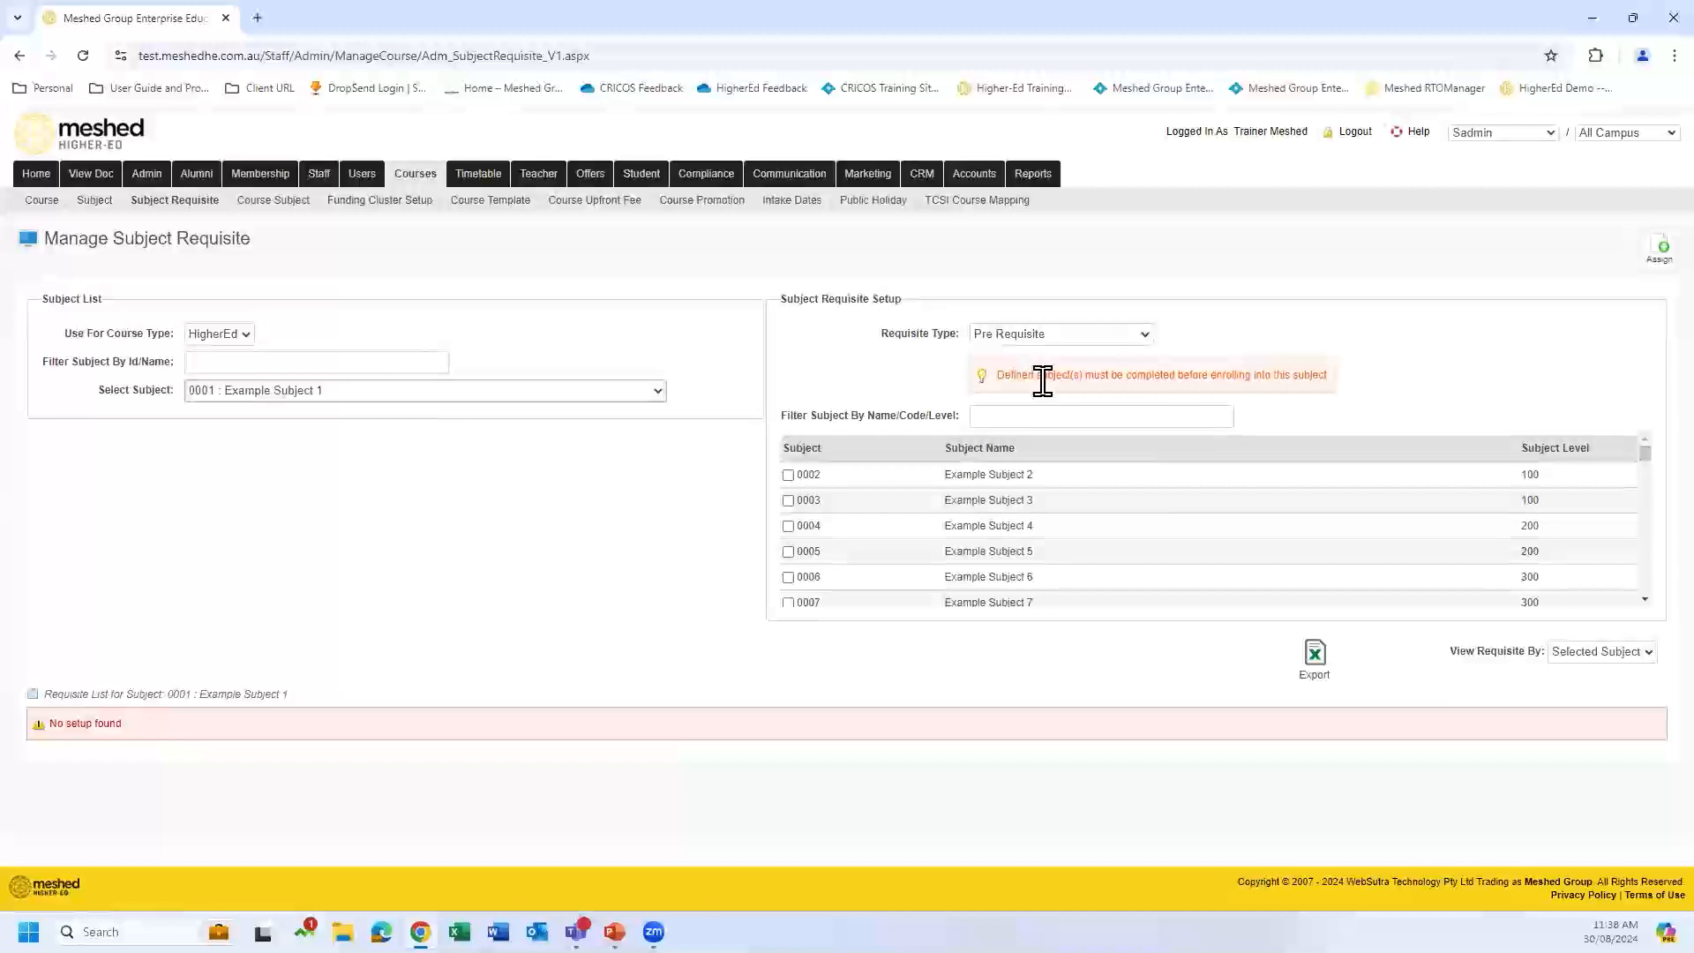
{"action": "left_click", "coordinate": [654, 391]}
{"action": "left_click", "coordinate": [609, 435]}
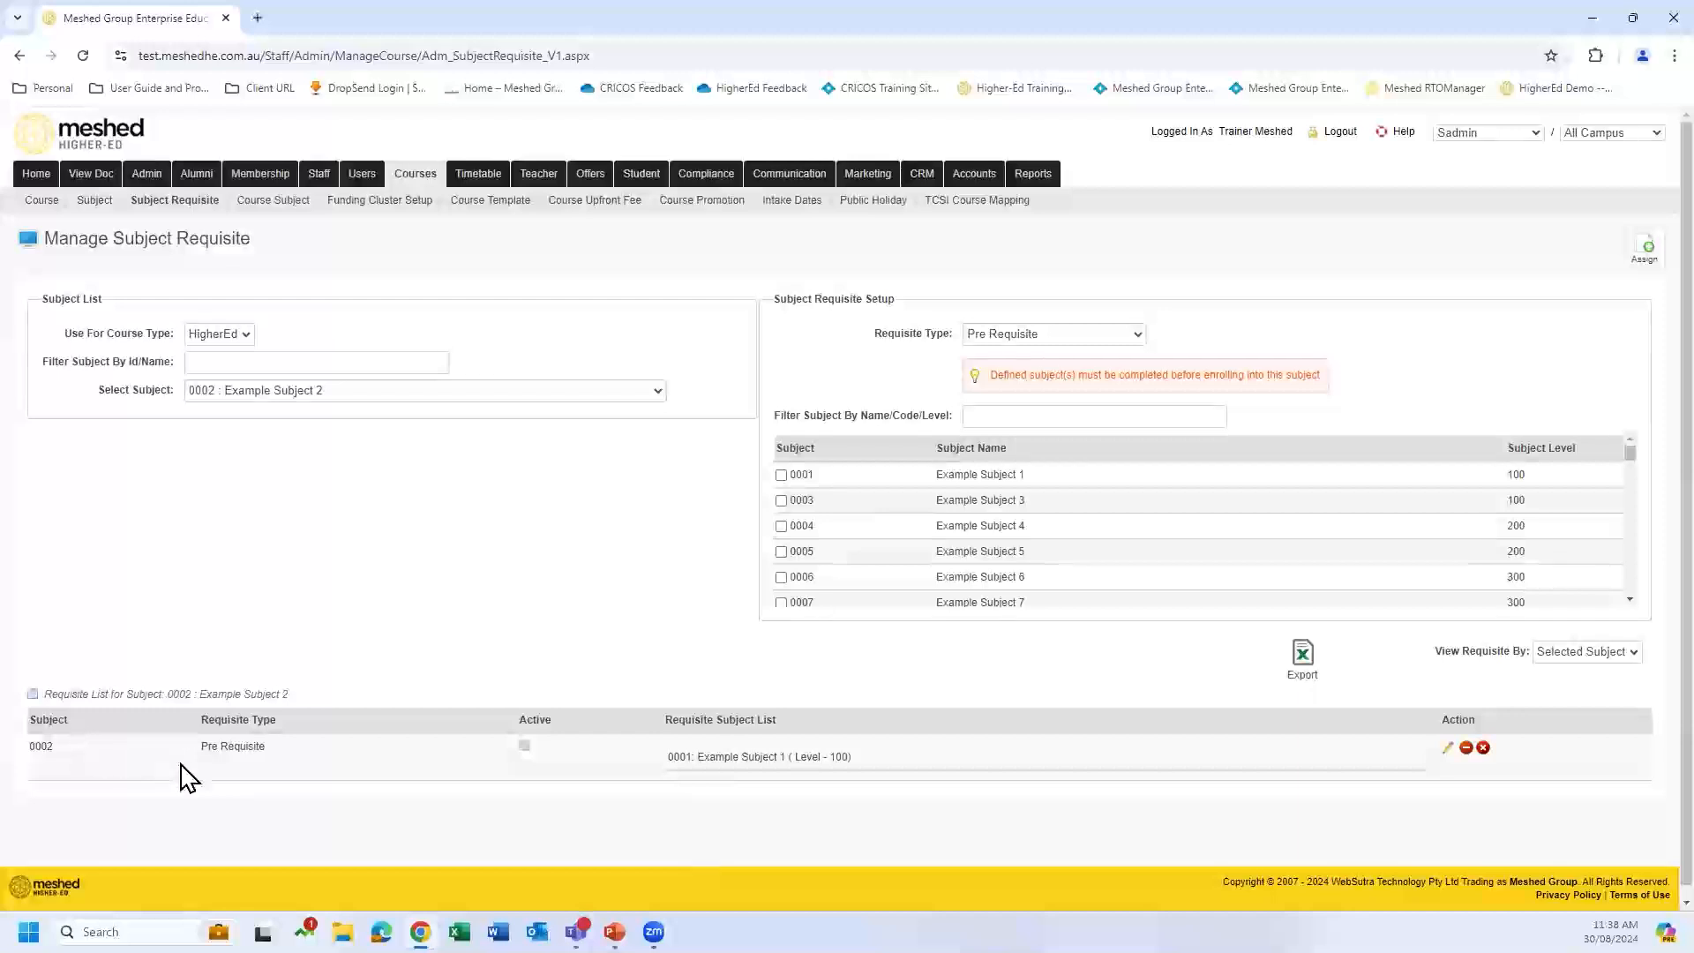
- Mark 0001 Example Subject 1 as the requisite subject and change the requisite type to Multi Requisite
{"action": "left_click", "coordinate": [781, 476]}
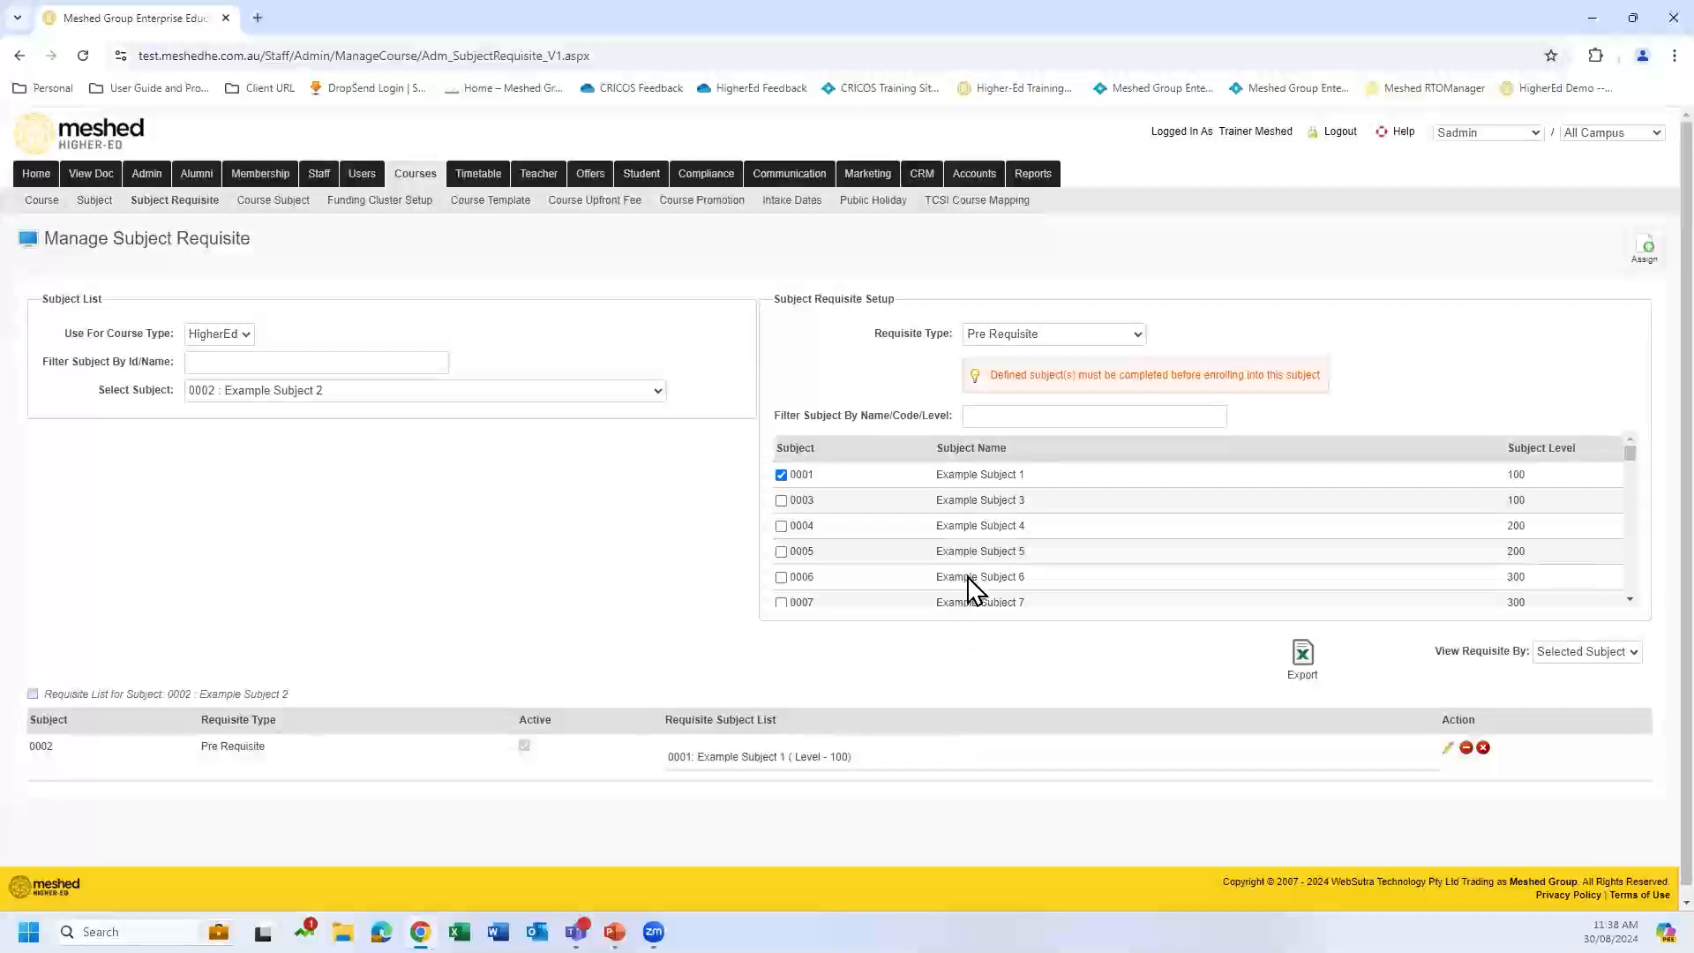
{"action": "left_click", "coordinate": [1141, 334]}
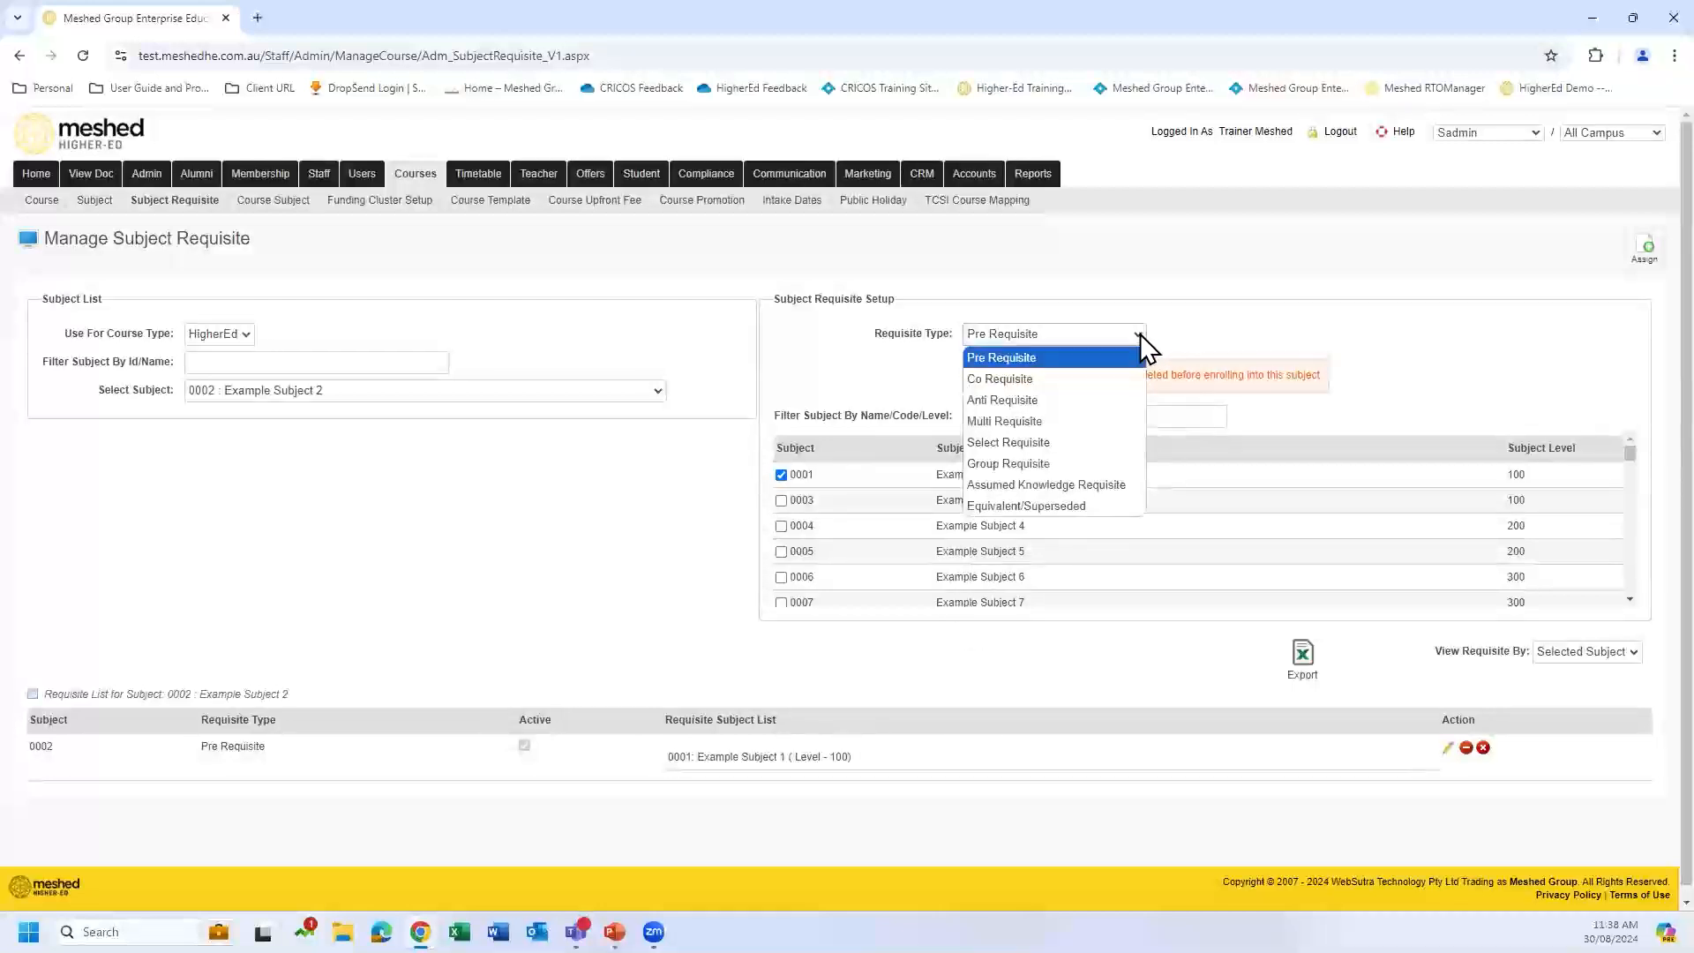
{"action": "left_click", "coordinate": [1075, 424]}
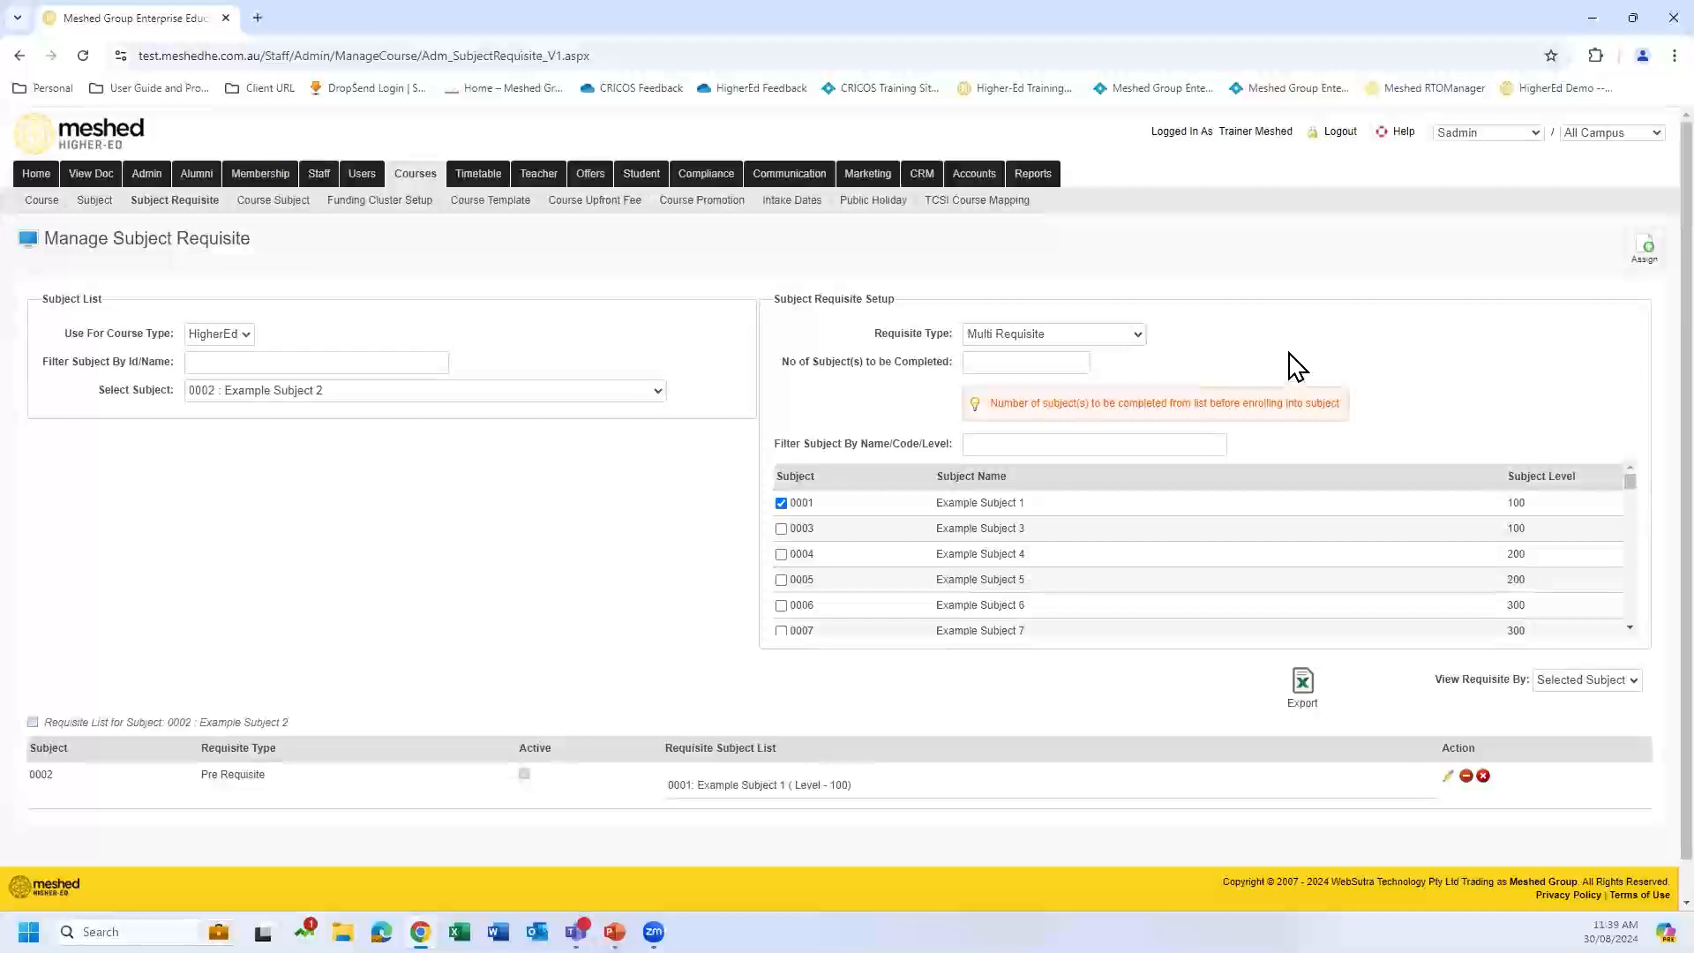
- Select 0009 Example Subject 9 as the subject to set up and require 2 subjects to be completed
{"action": "scroll", "coordinate": [1293, 367], "scroll_direction": "down", "scroll_amount": 1}
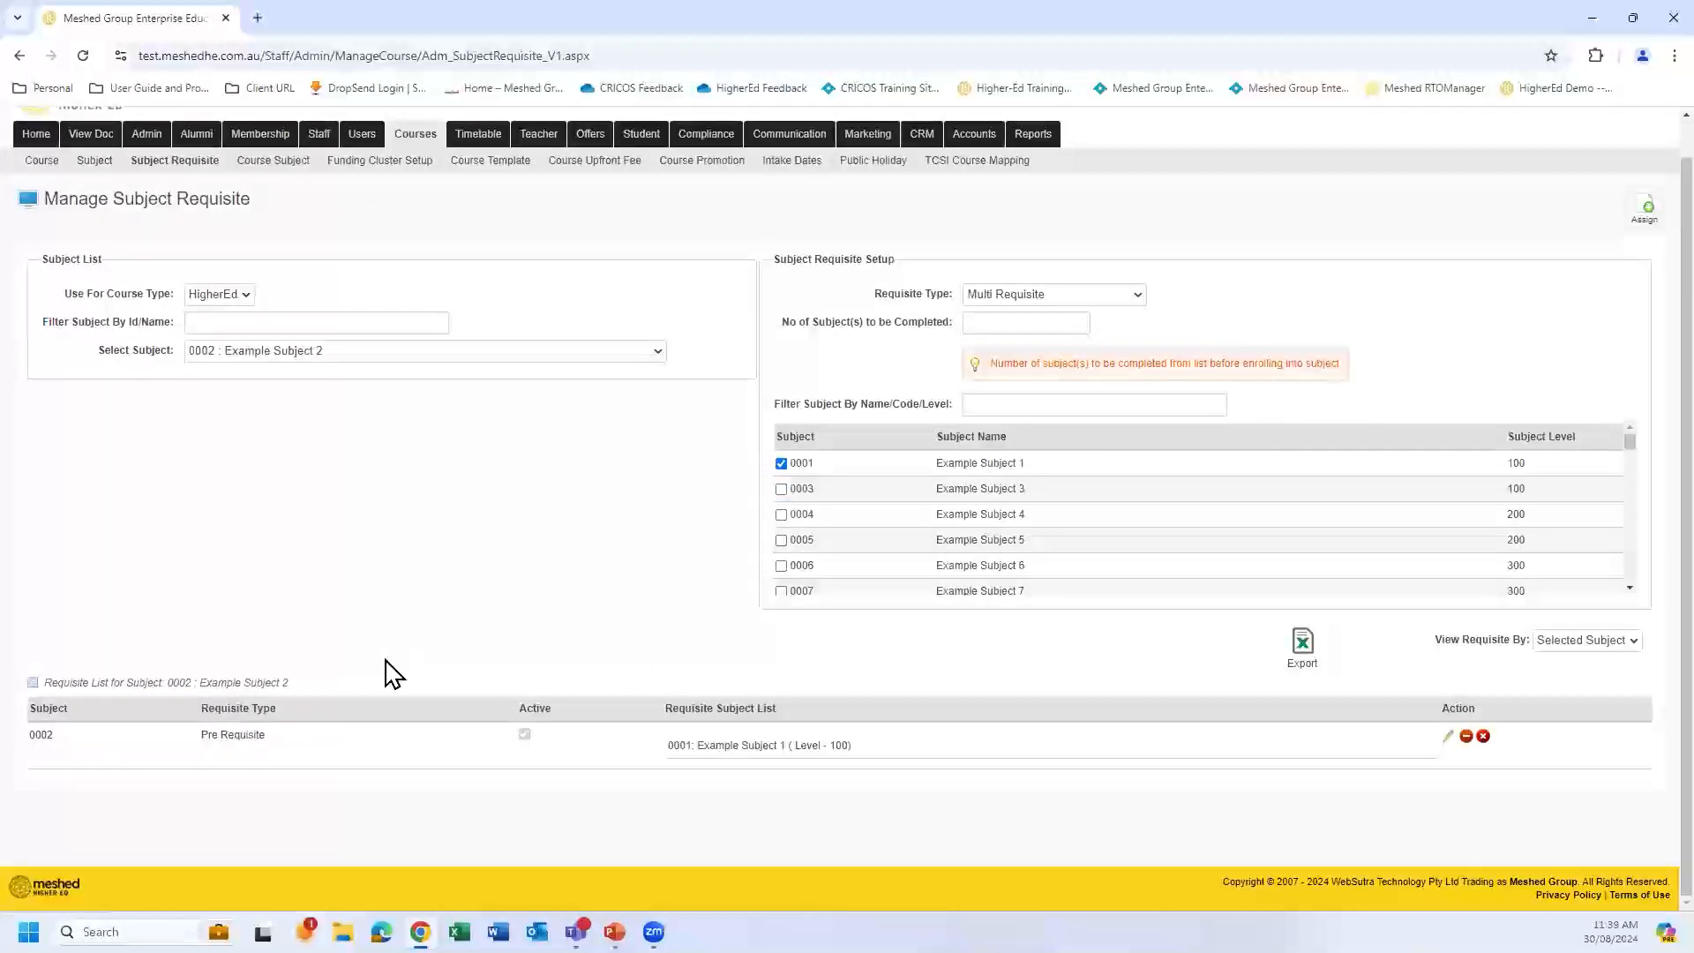
{"action": "left_click", "coordinate": [653, 353]}
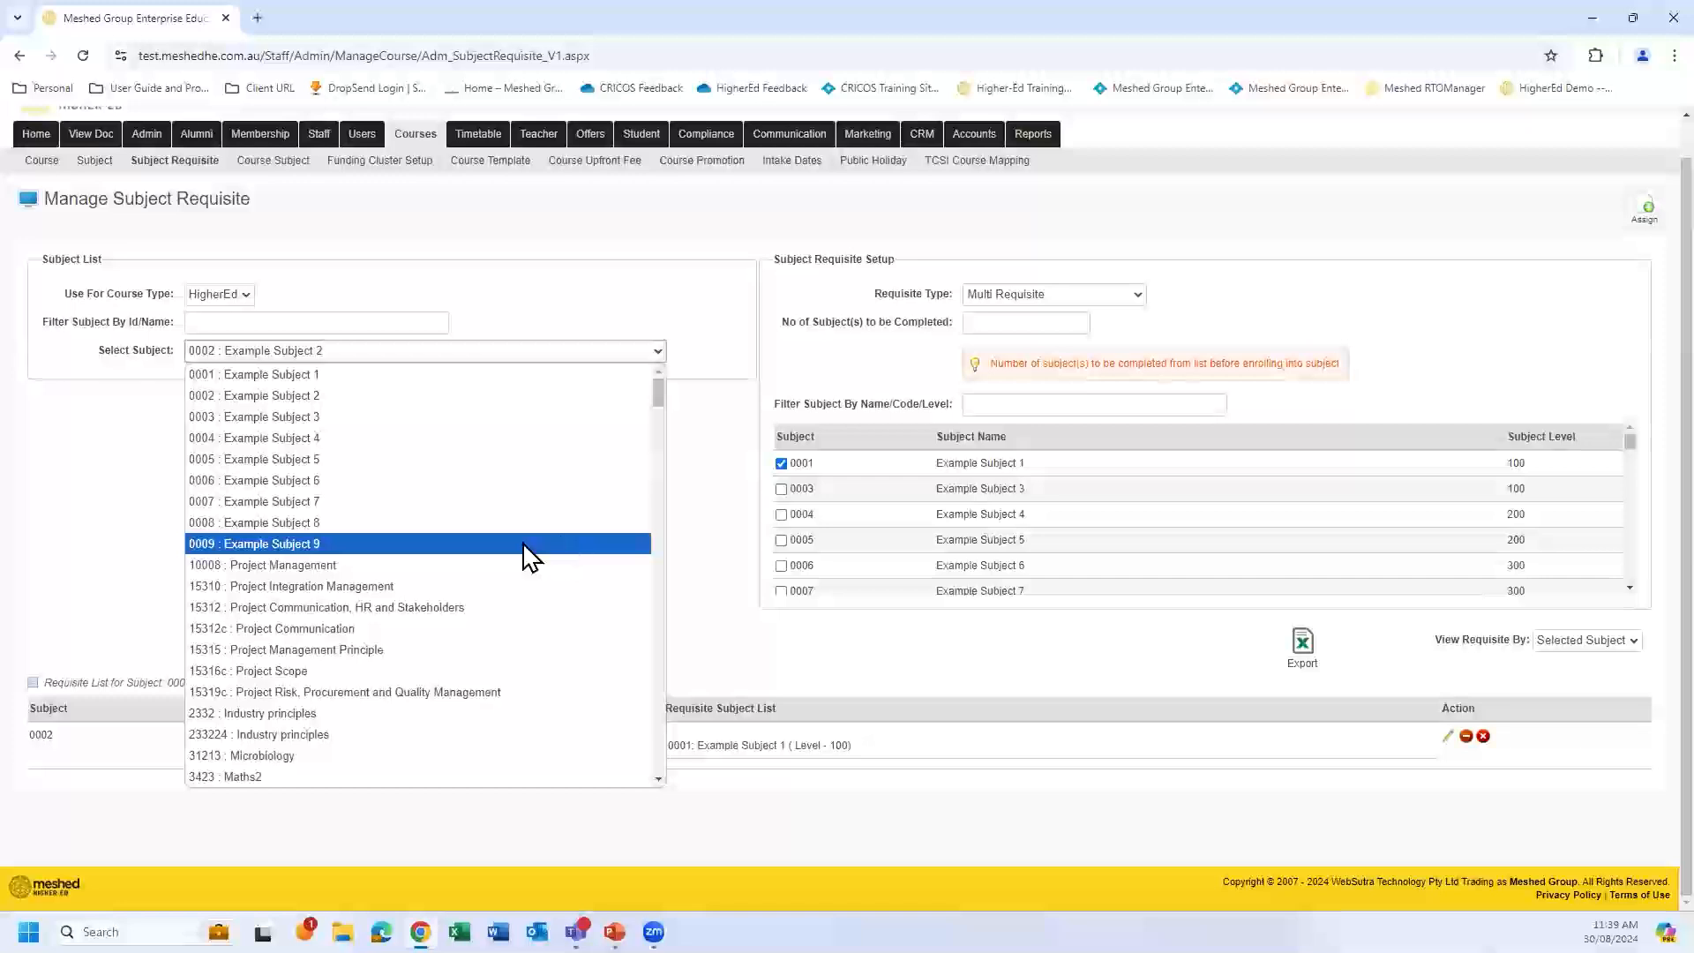
{"action": "left_click", "coordinate": [339, 544]}
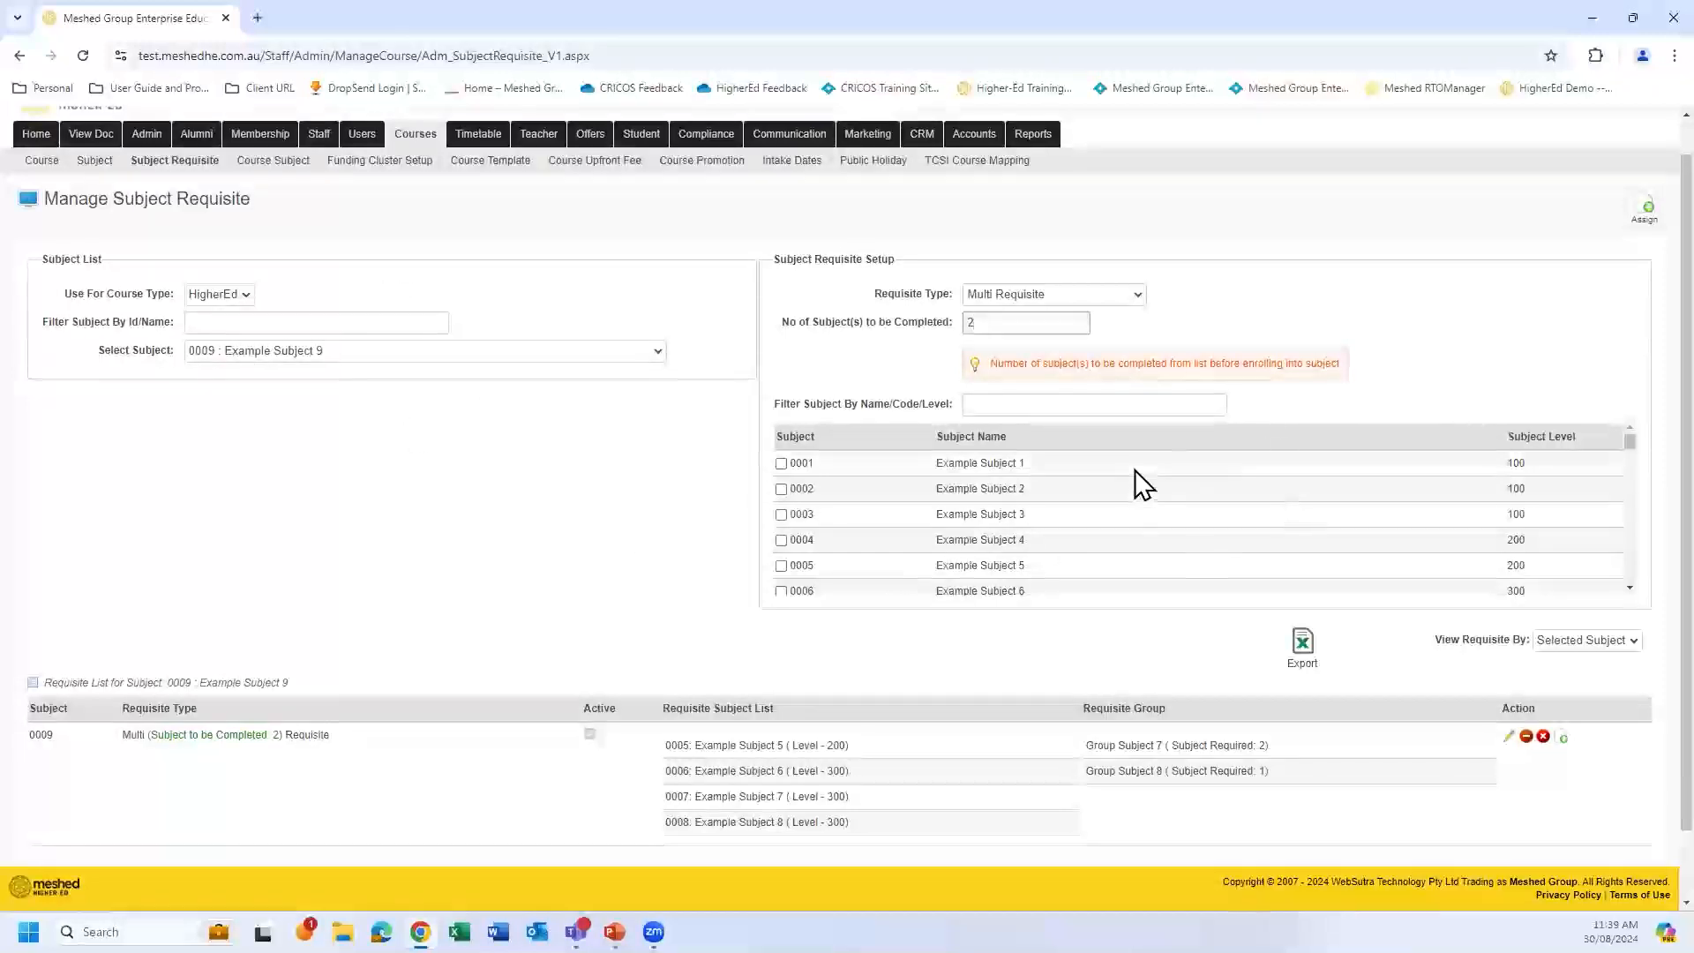
{"action": "scroll", "coordinate": [1125, 486], "scroll_direction": "down", "scroll_amount": 1}
{"action": "scroll", "coordinate": [1125, 485], "scroll_direction": "down", "scroll_amount": 4}
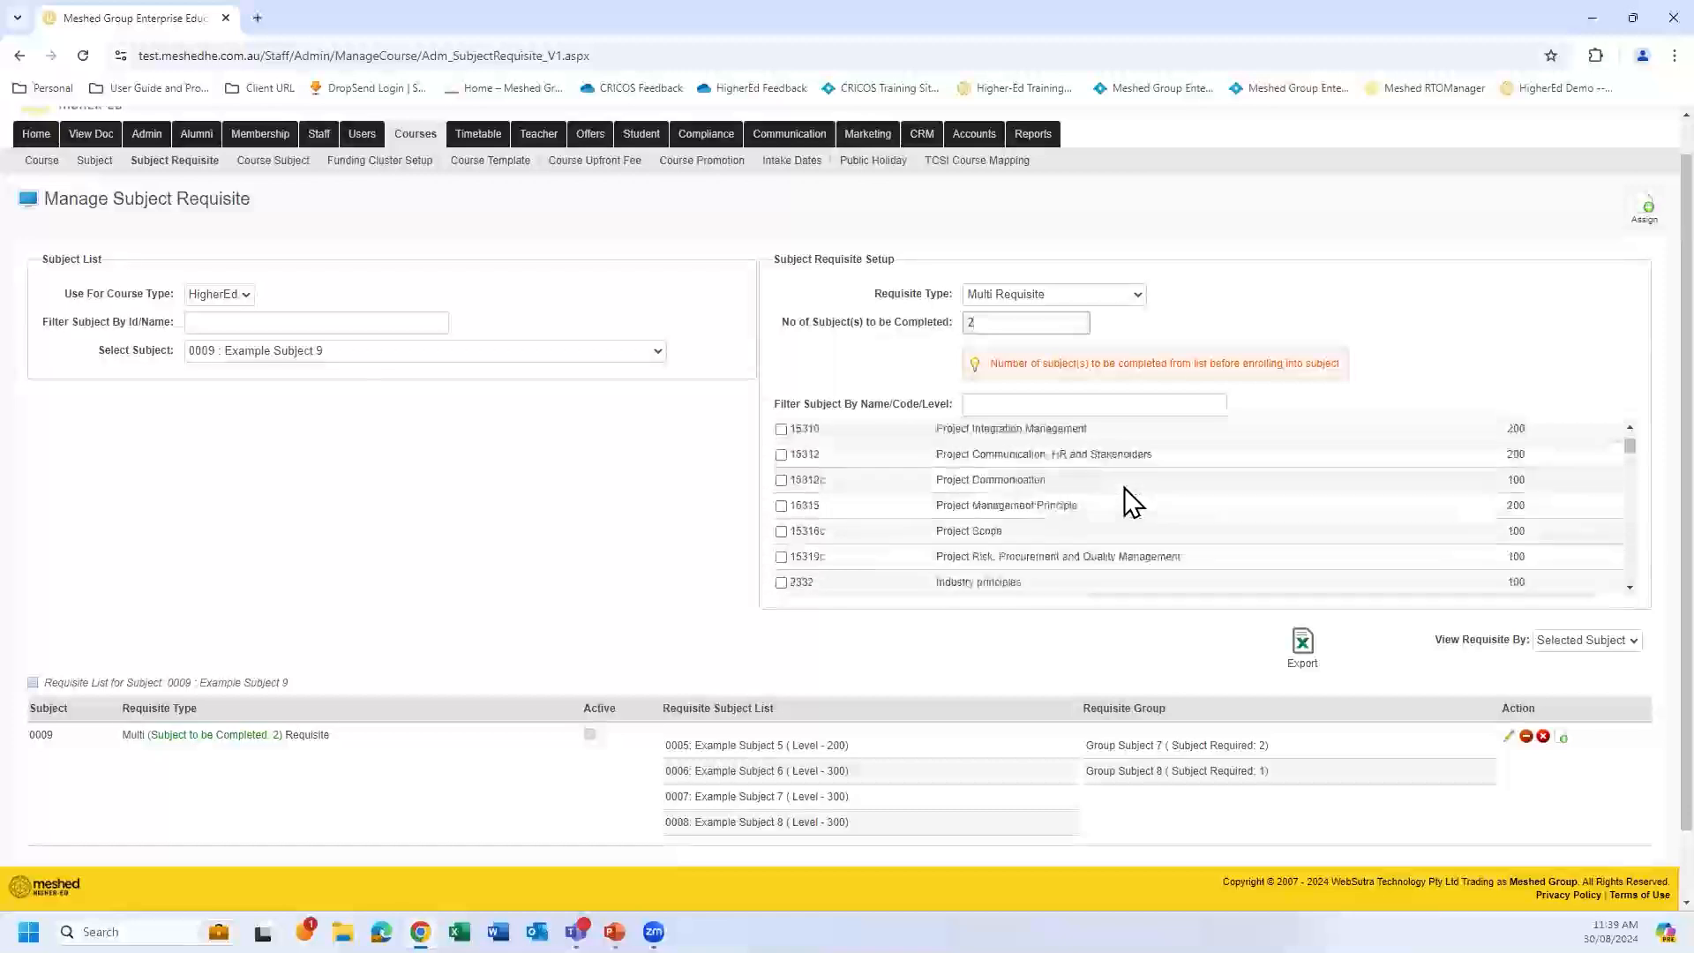
{"action": "scroll", "coordinate": [1125, 487], "scroll_direction": "up", "scroll_amount": 6}
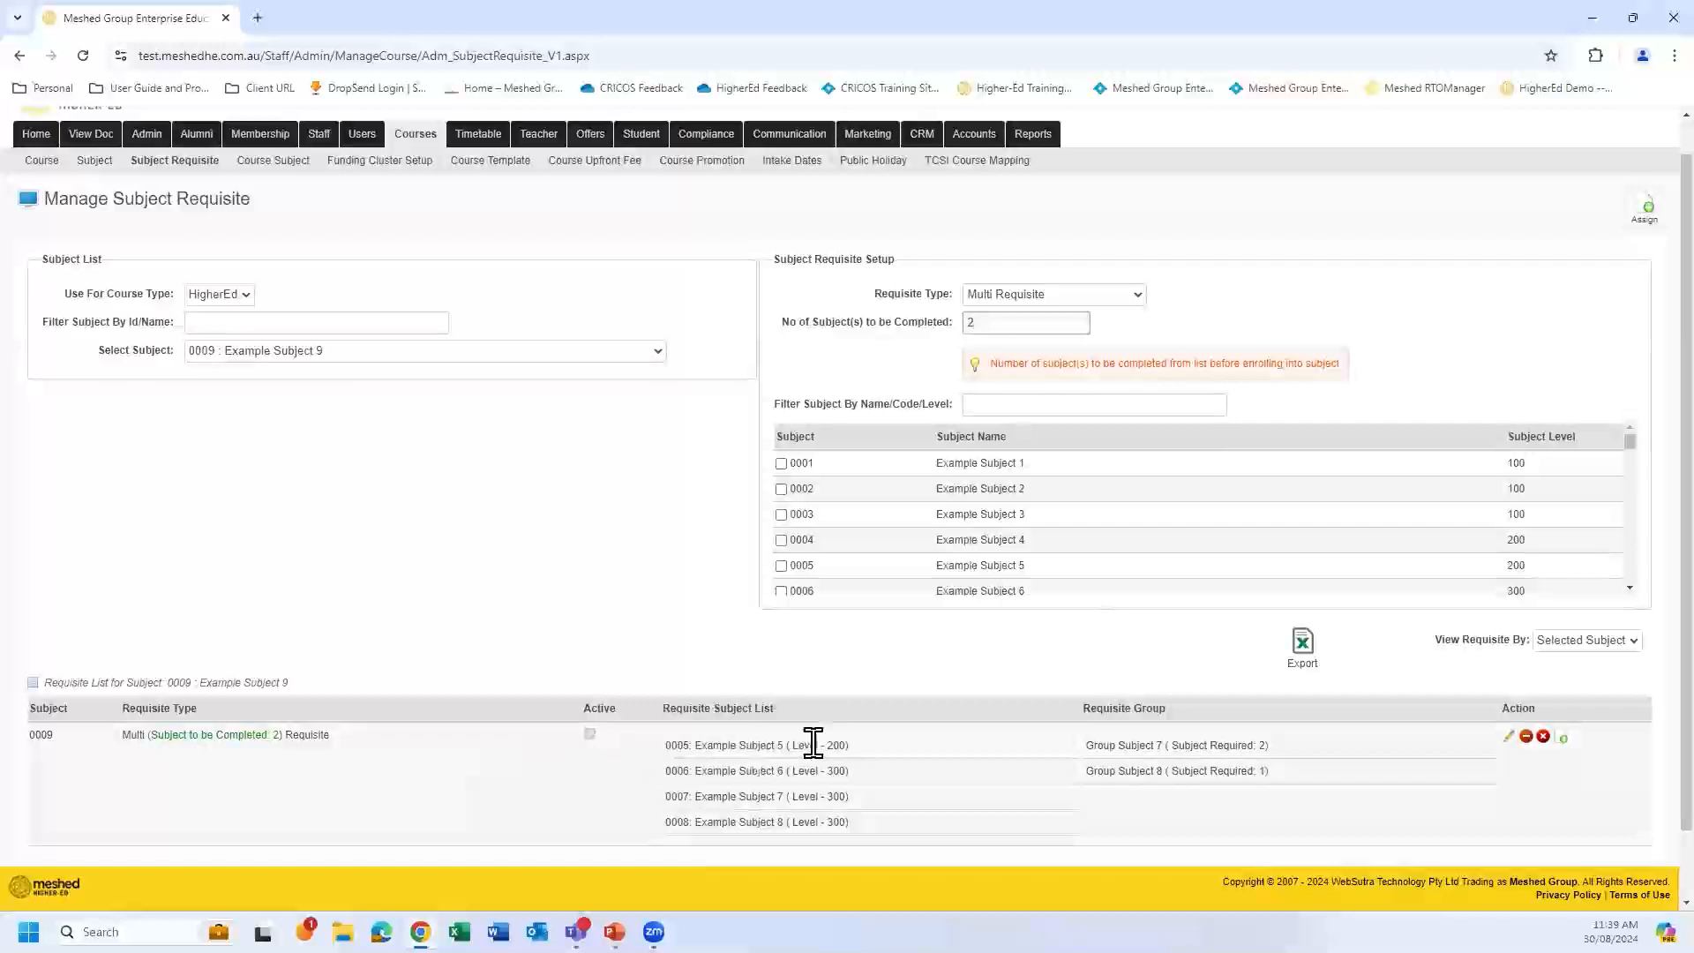
- Mark 0005 Example Subject 5, 0006 Example Subject 6, 0007 Example Subject 7 and 0008 Example Subject 8 as the multi requisite subjects
{"action": "left_click", "coordinate": [782, 565]}
{"action": "scroll", "coordinate": [794, 547], "scroll_direction": "down", "scroll_amount": 1}
{"action": "left_click", "coordinate": [781, 503]}
{"action": "left_click", "coordinate": [781, 528]}
{"action": "left_click", "coordinate": [782, 554]}
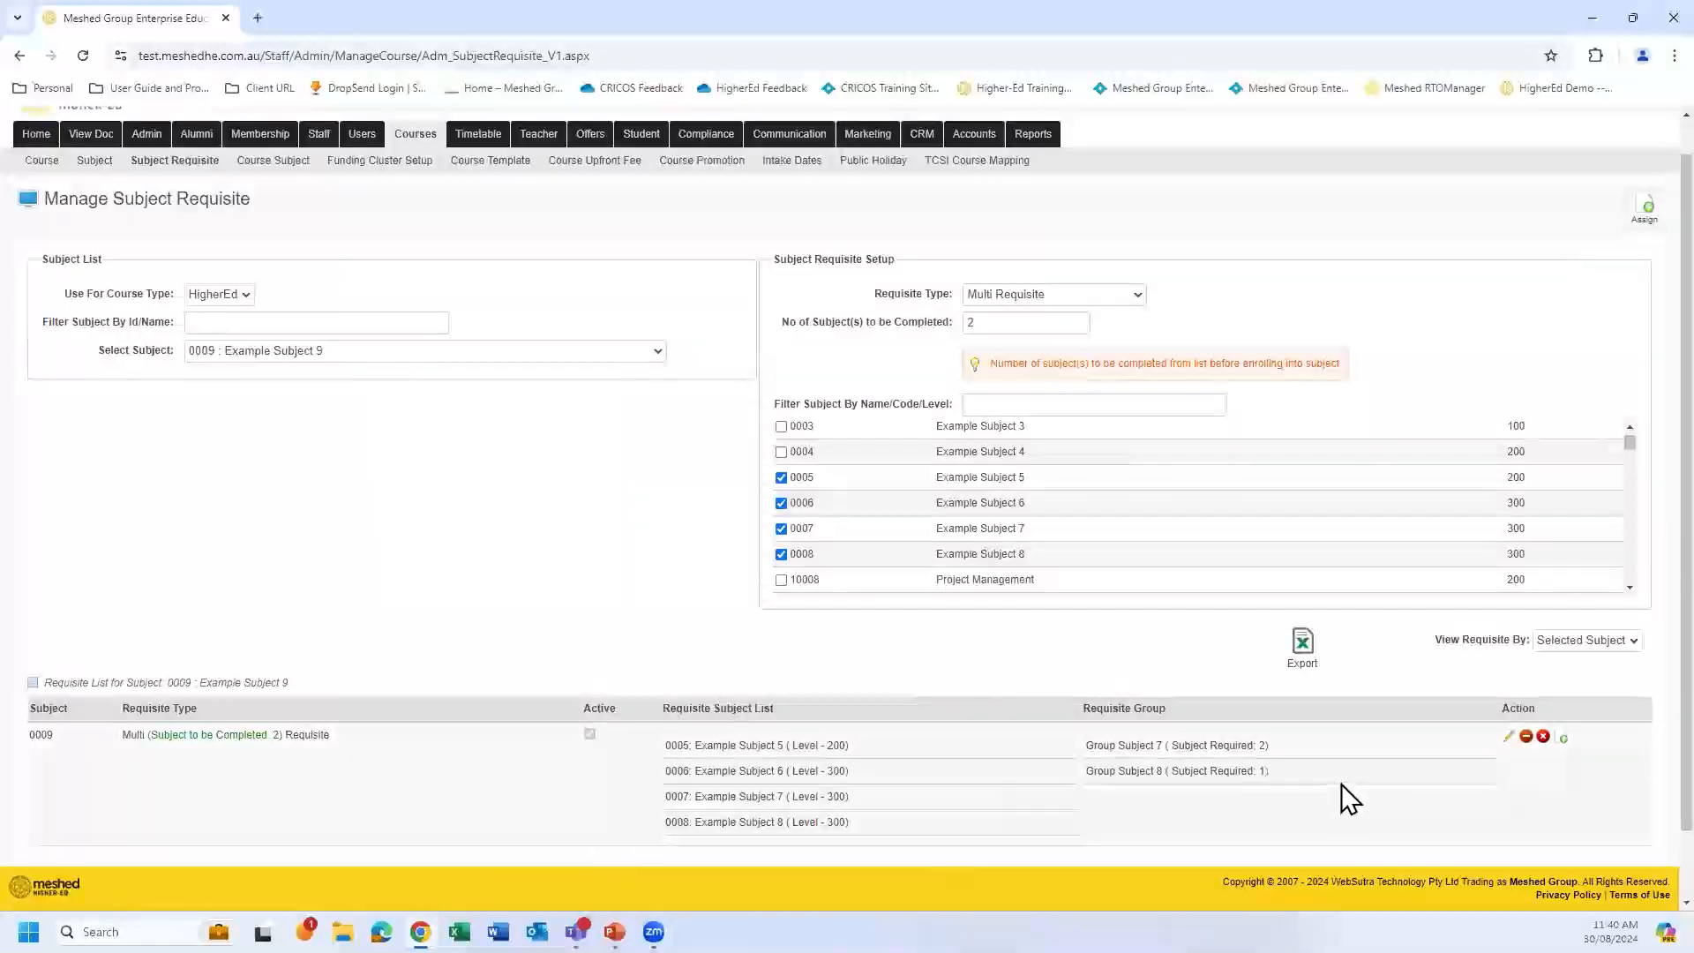
- Open the subject group requirements for Example Subject 9 and delete the existing Group Subject 7
{"action": "scroll", "coordinate": [1343, 771], "scroll_direction": "down", "scroll_amount": 1}
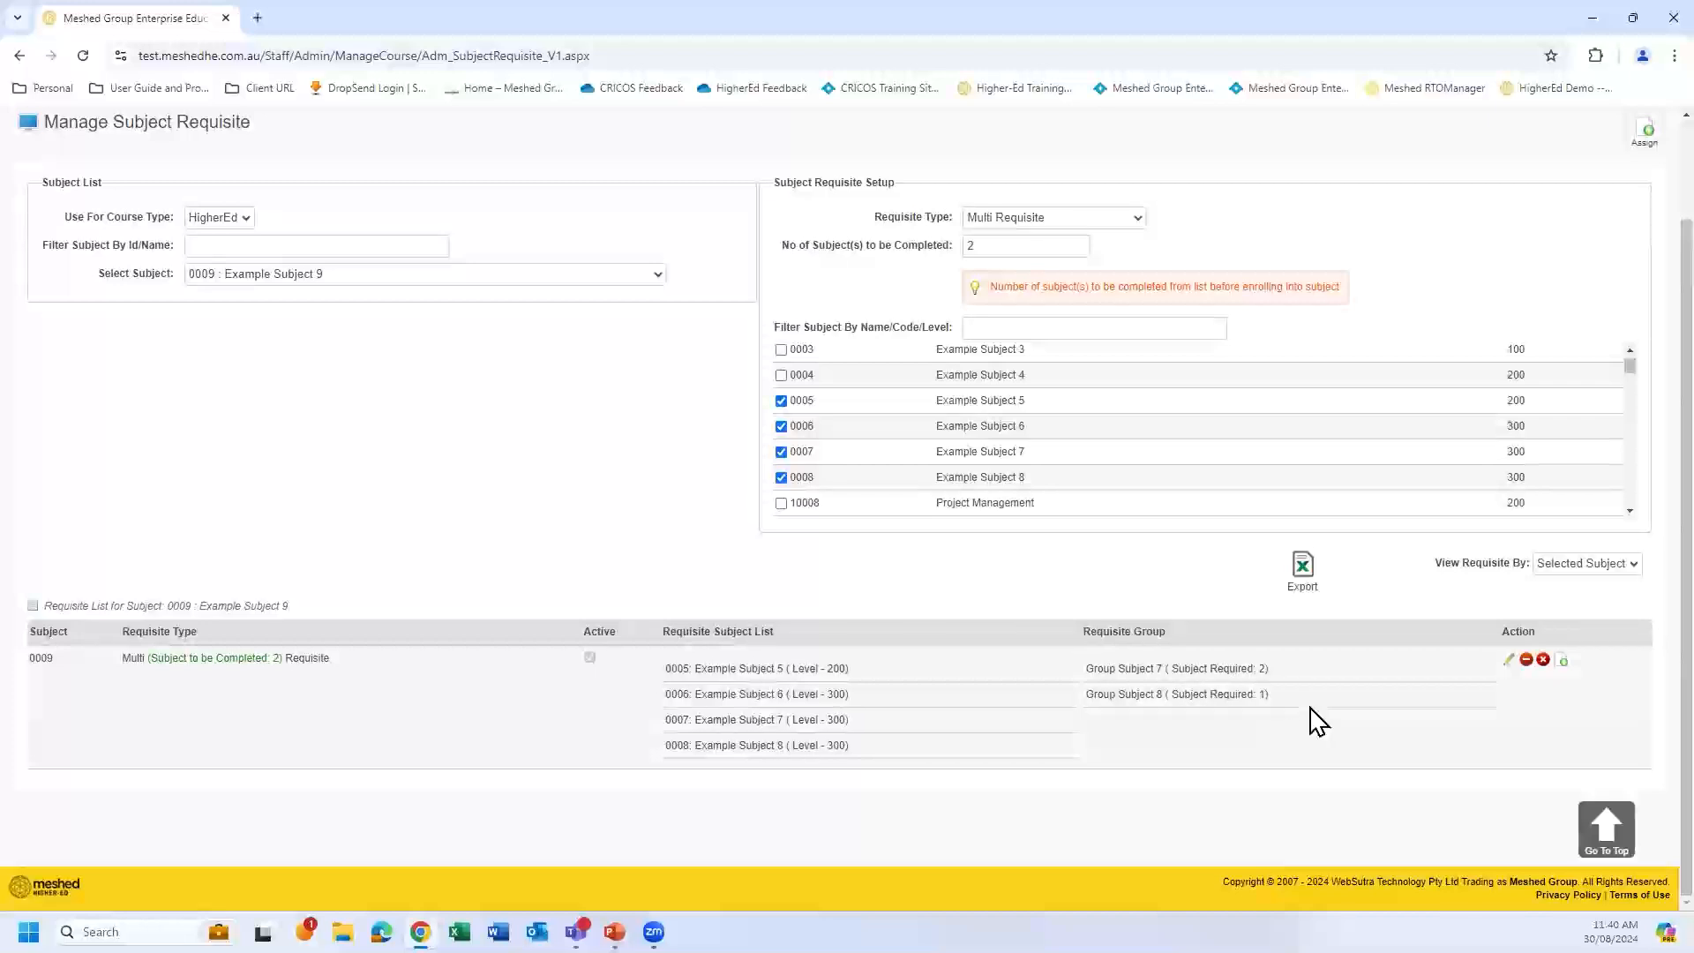
{"action": "left_click", "coordinate": [1563, 662]}
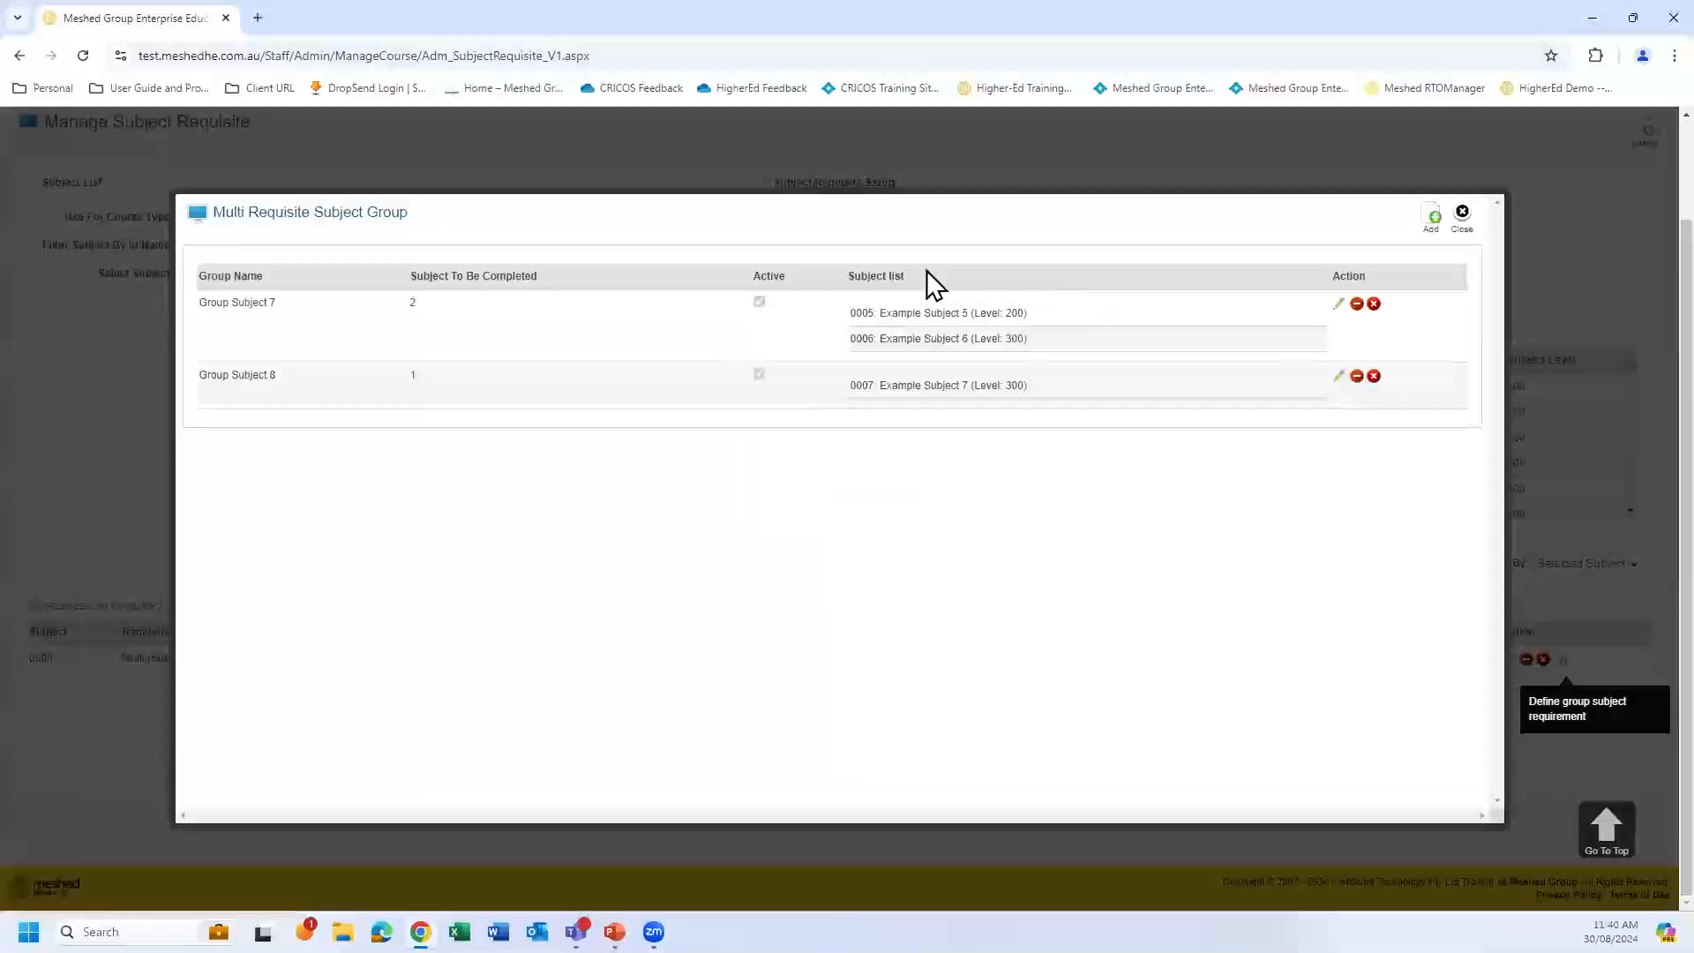
{"action": "left_click", "coordinate": [1434, 223]}
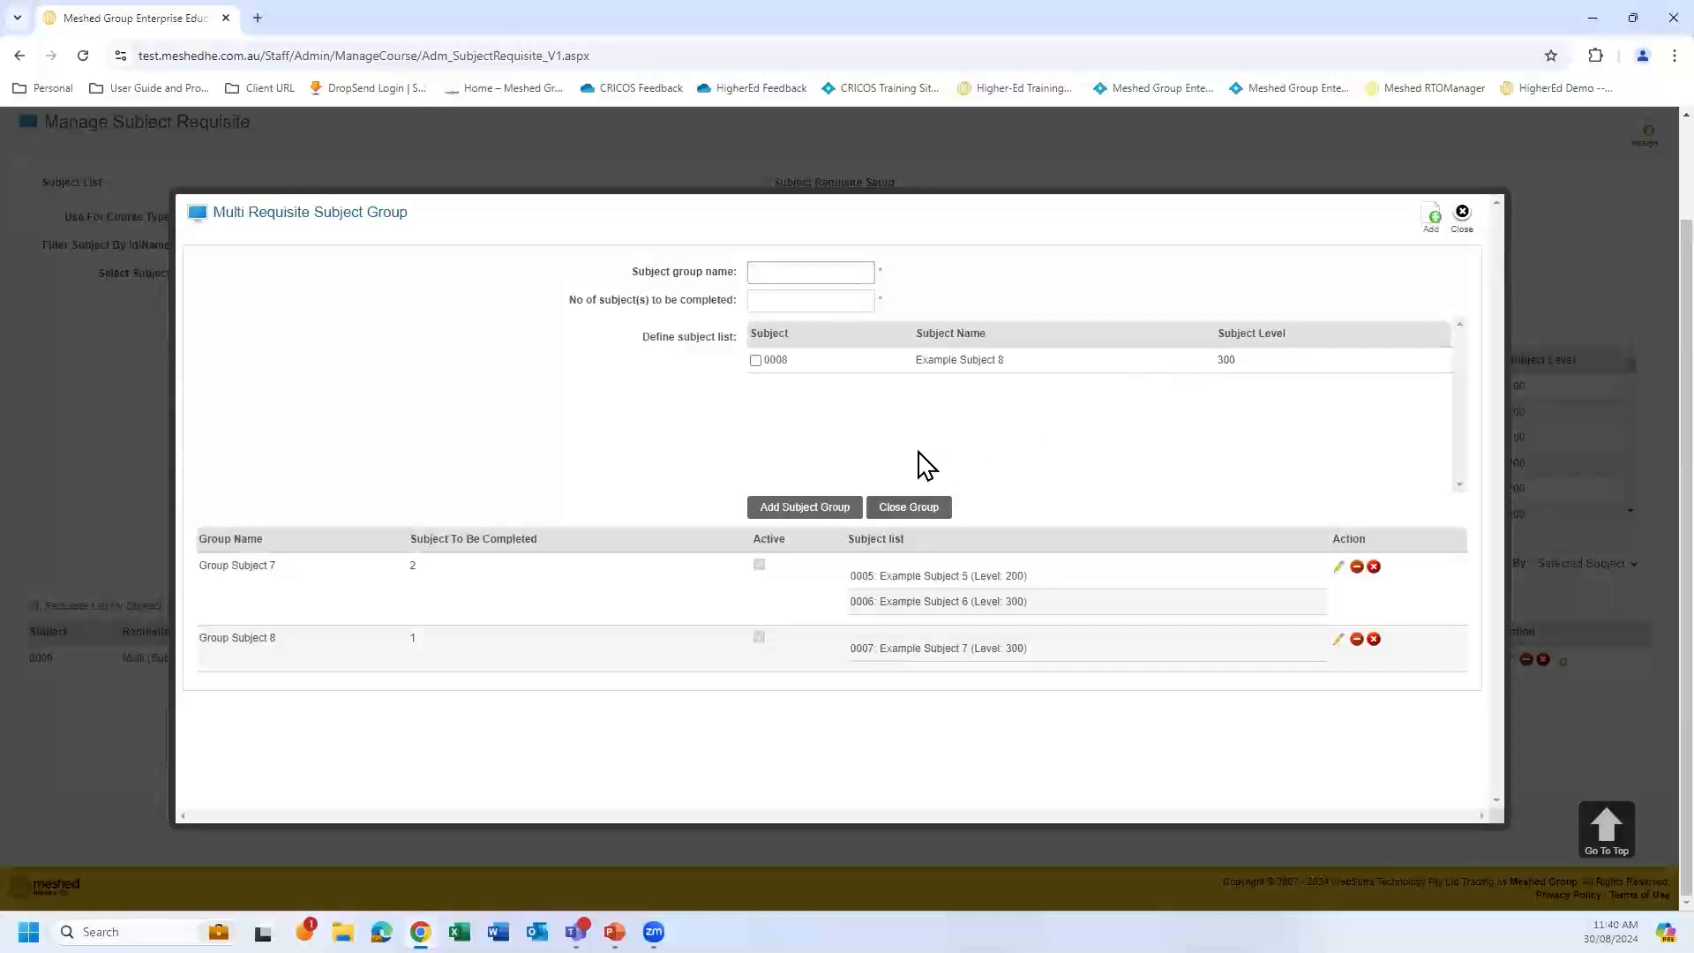
{"action": "left_click", "coordinate": [804, 271]}
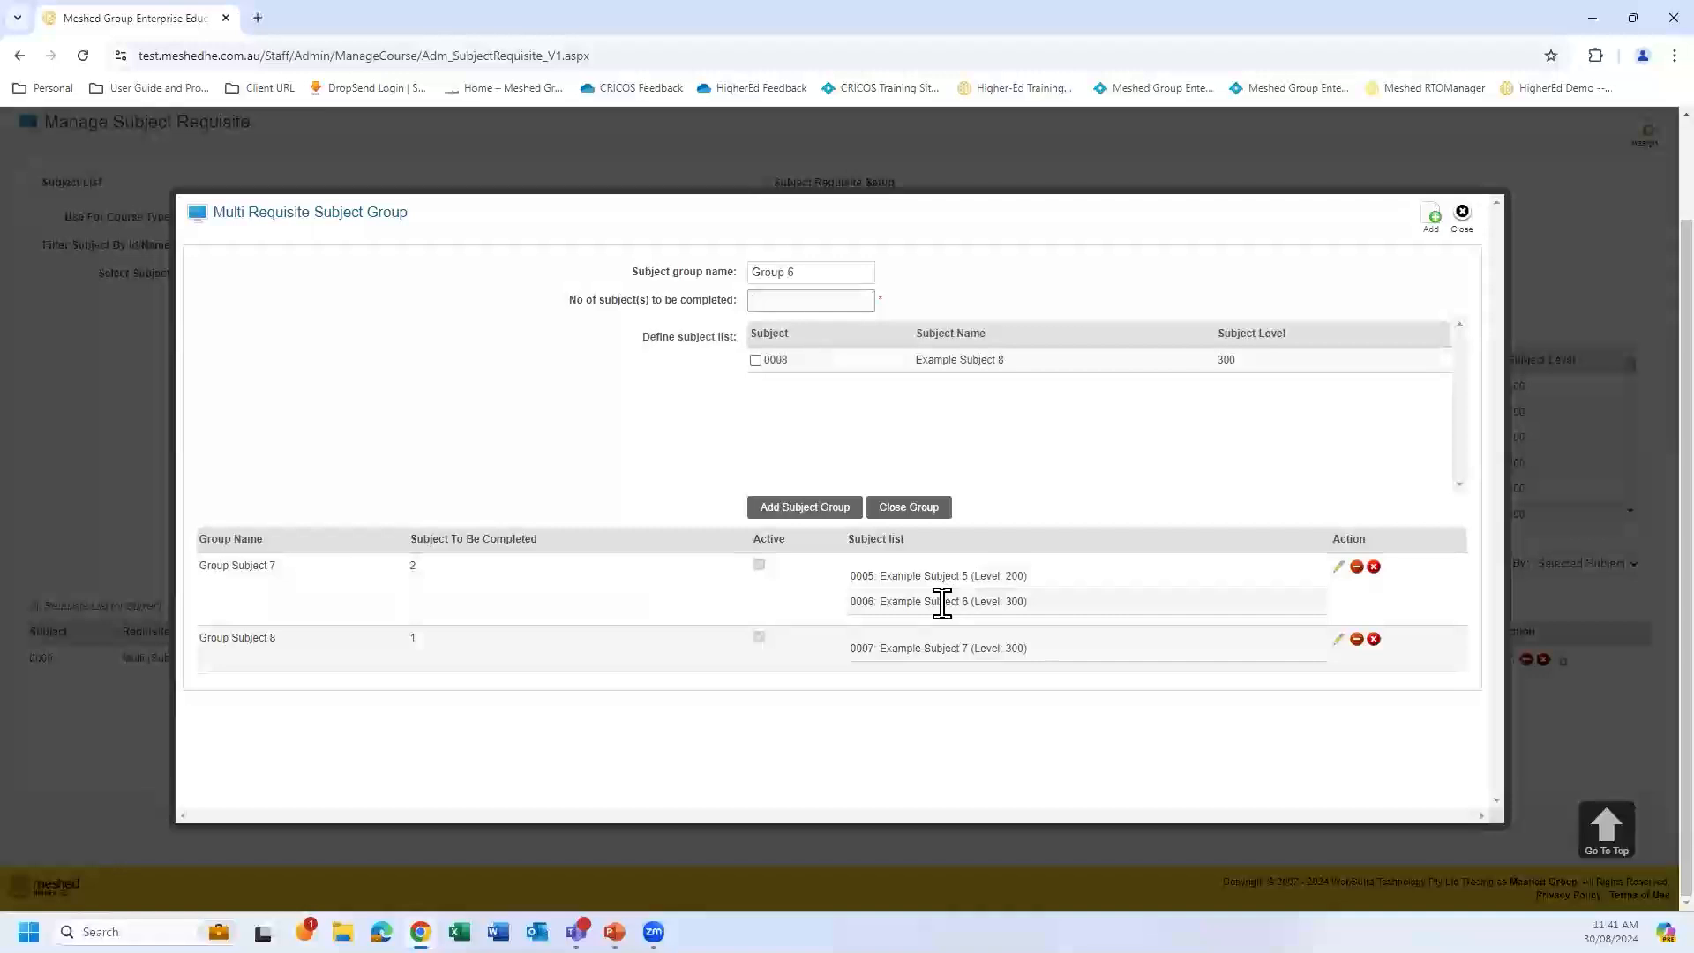
{"action": "left_click", "coordinate": [1374, 569]}
{"action": "left_click", "coordinate": [805, 267]}
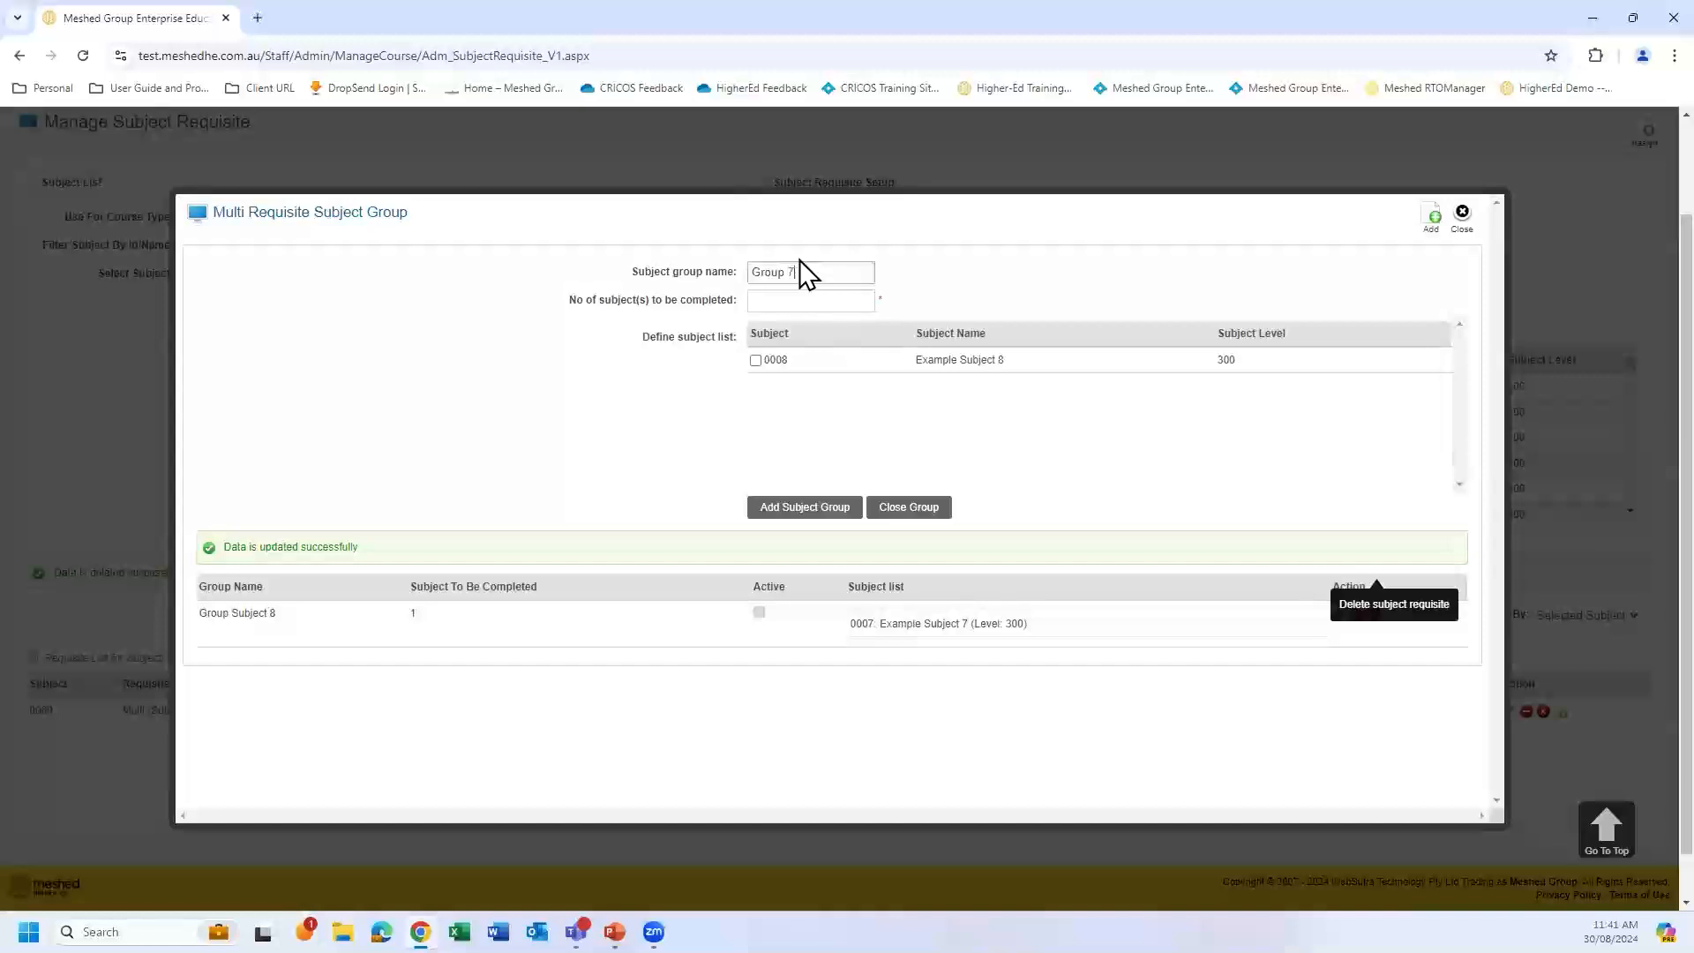
{"action": "key", "text": "BackSpace"}
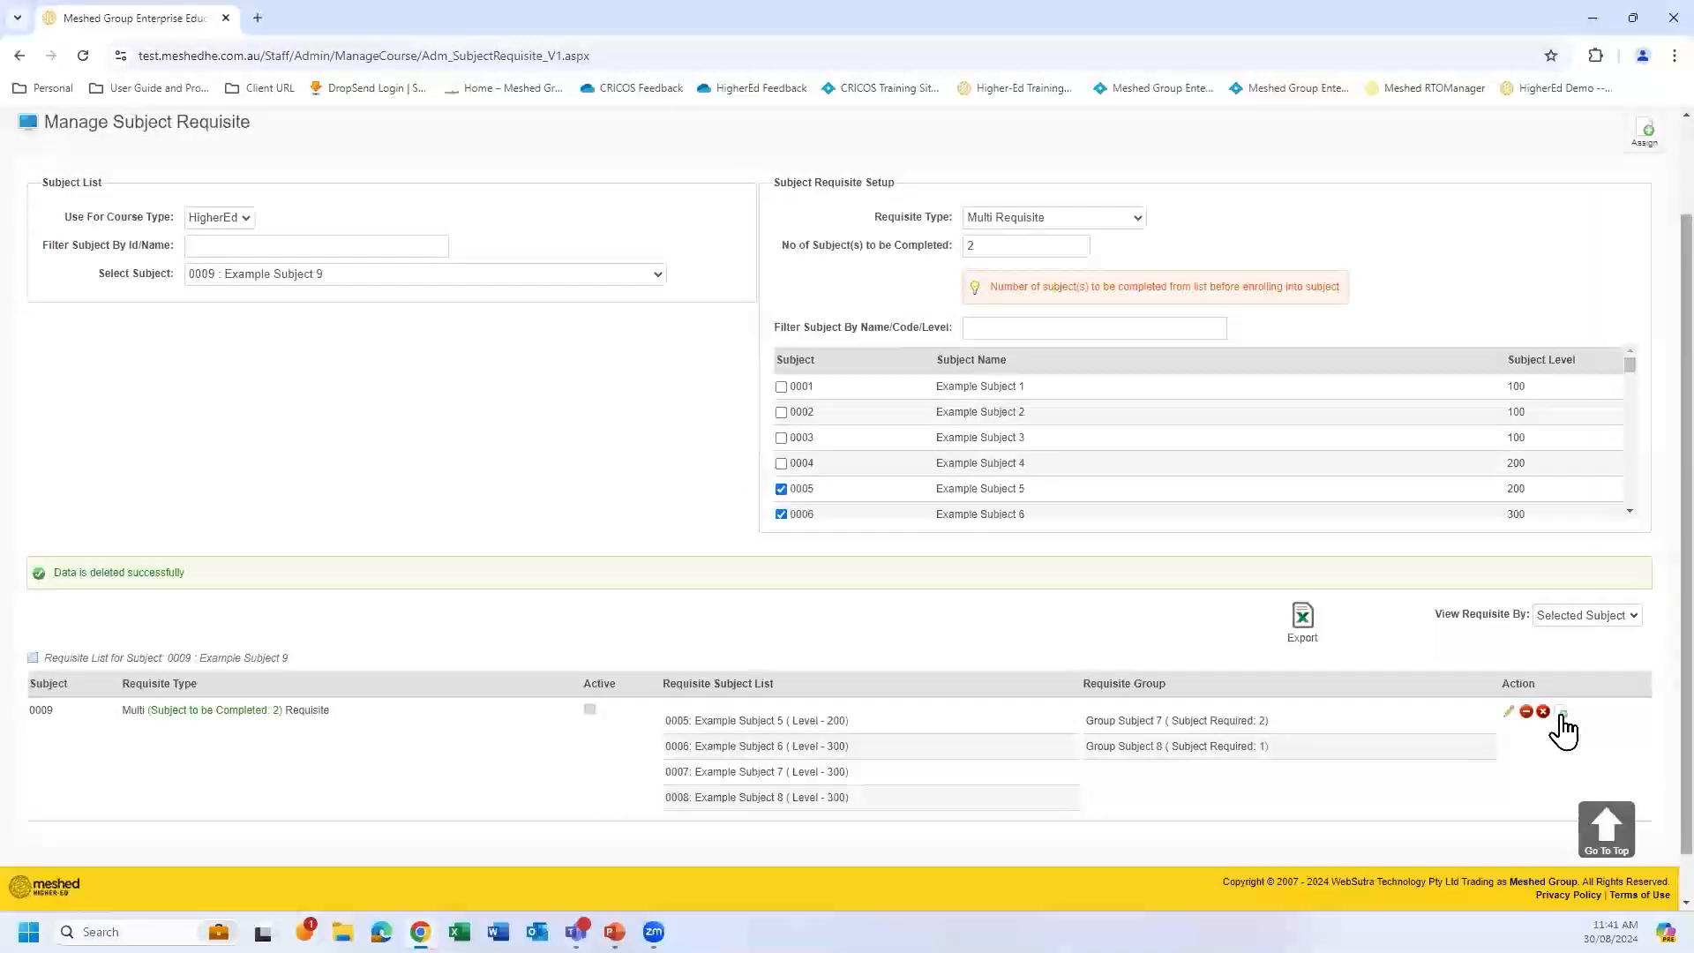
- Try to add a subject group named Group Subject 7 with 2 subjects to be completed, including 0005 Example Subject 5, and close the group window
{"action": "left_click", "coordinate": [1562, 715]}
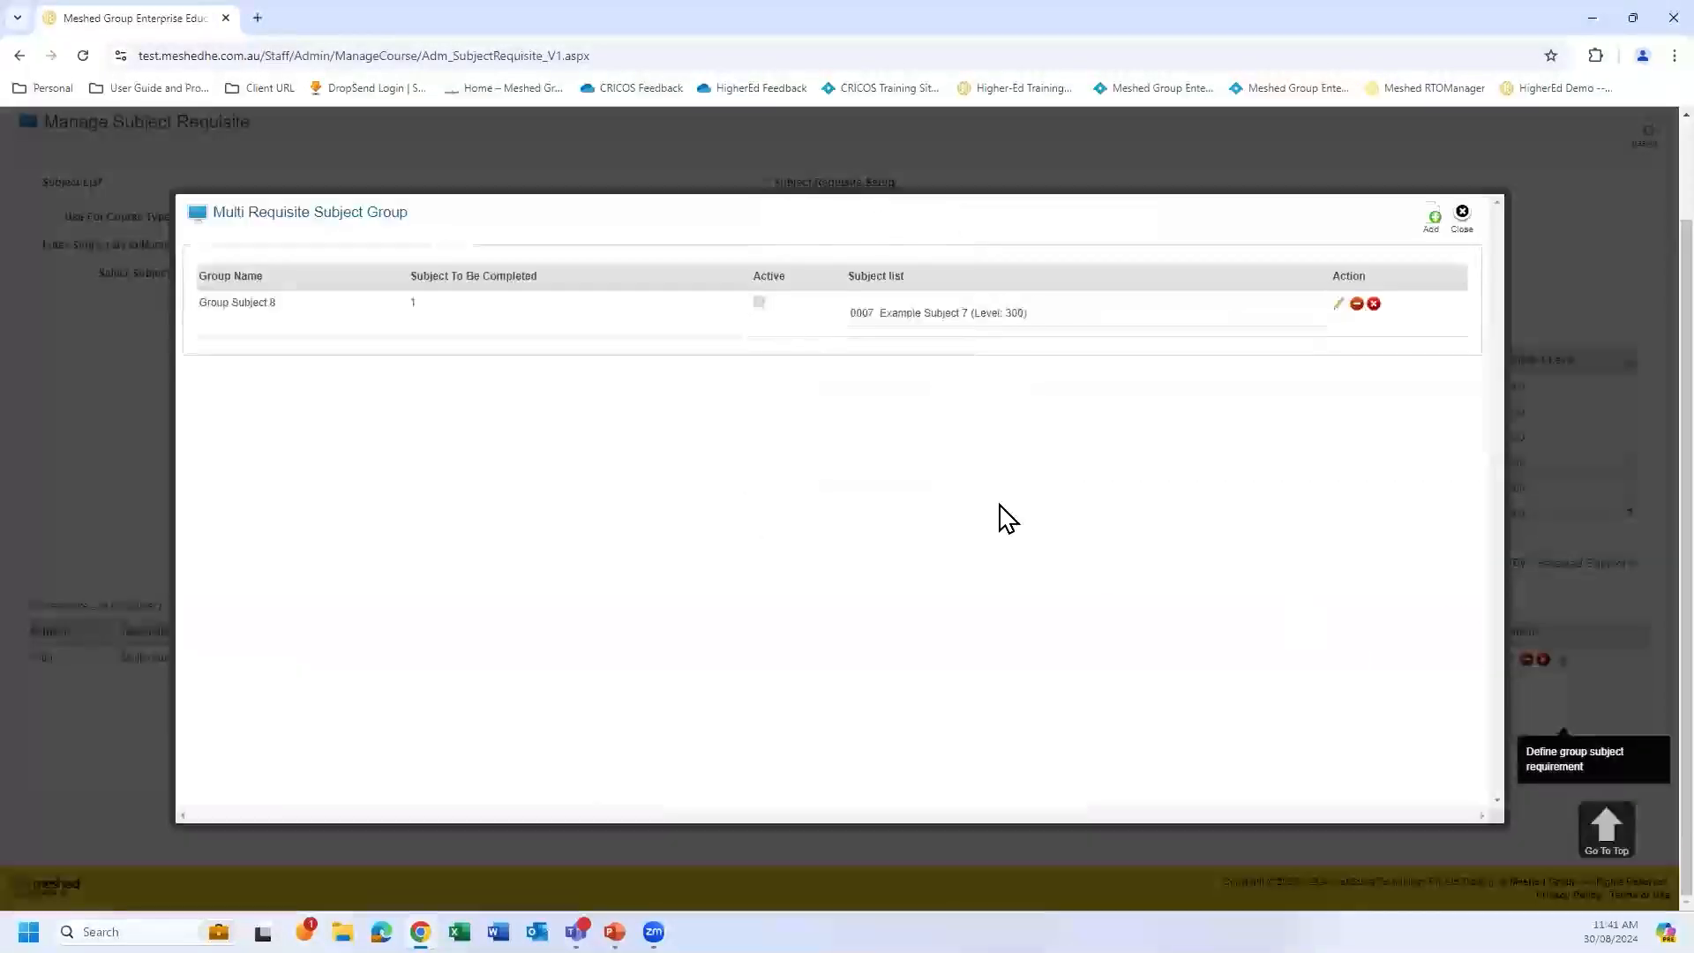
{"action": "left_click", "coordinate": [1430, 220]}
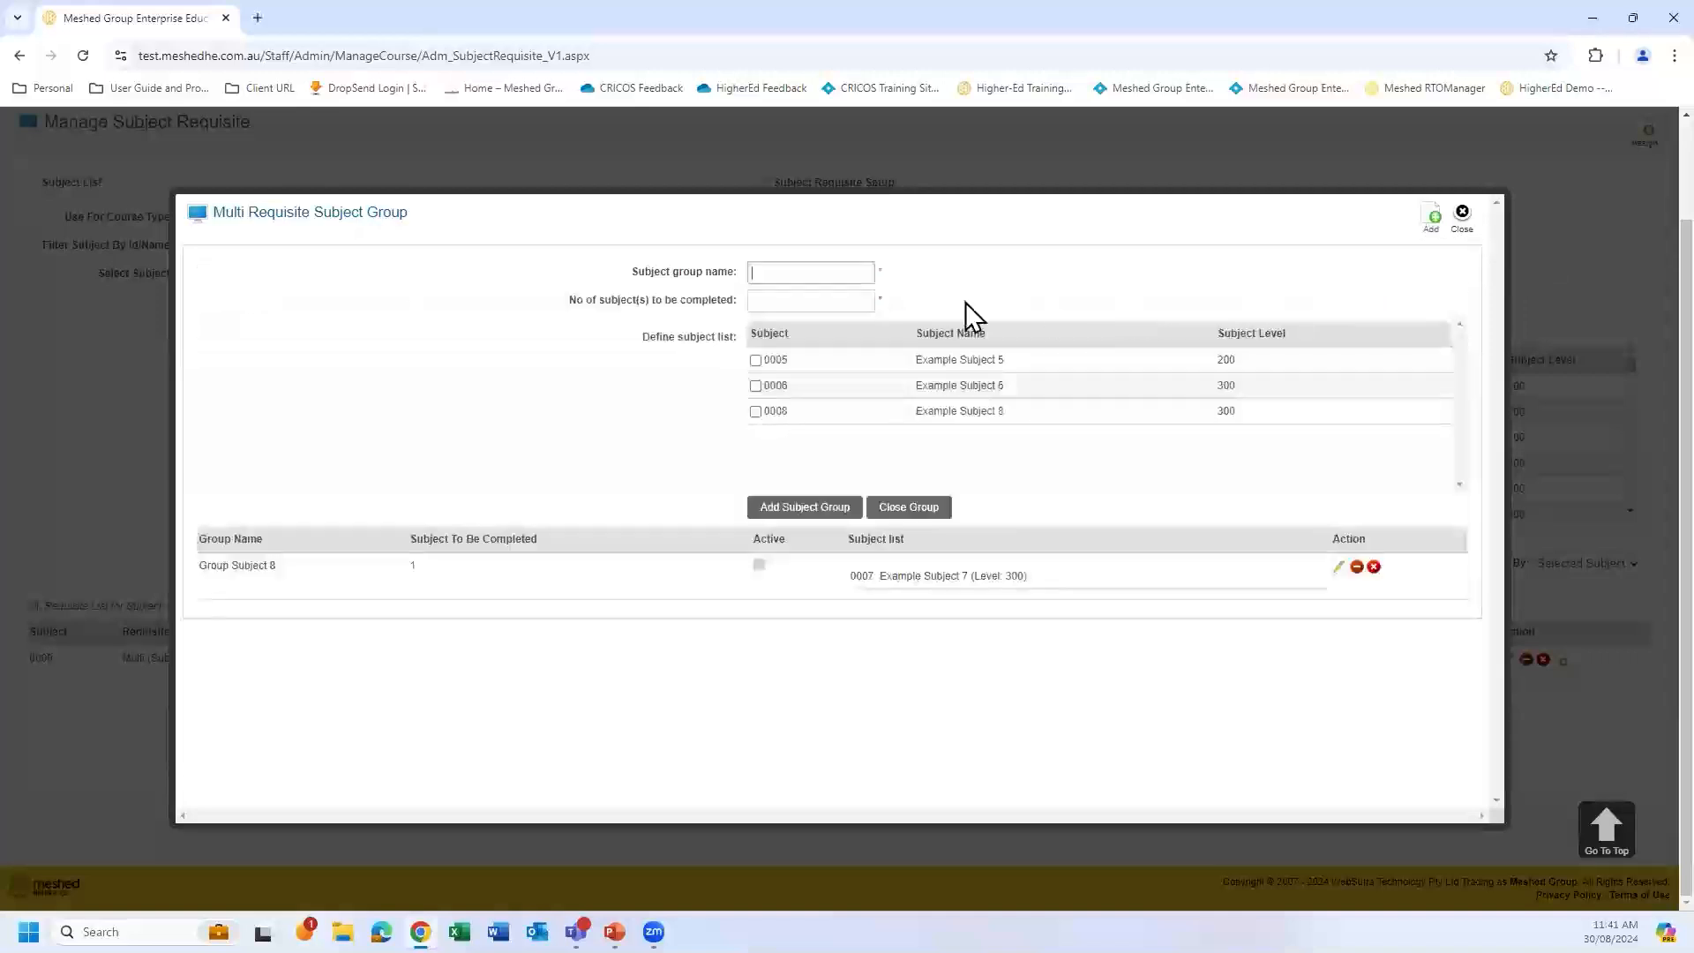
{"action": "left_click", "coordinate": [821, 269]}
{"action": "type", "text": "Group Subject 7"}
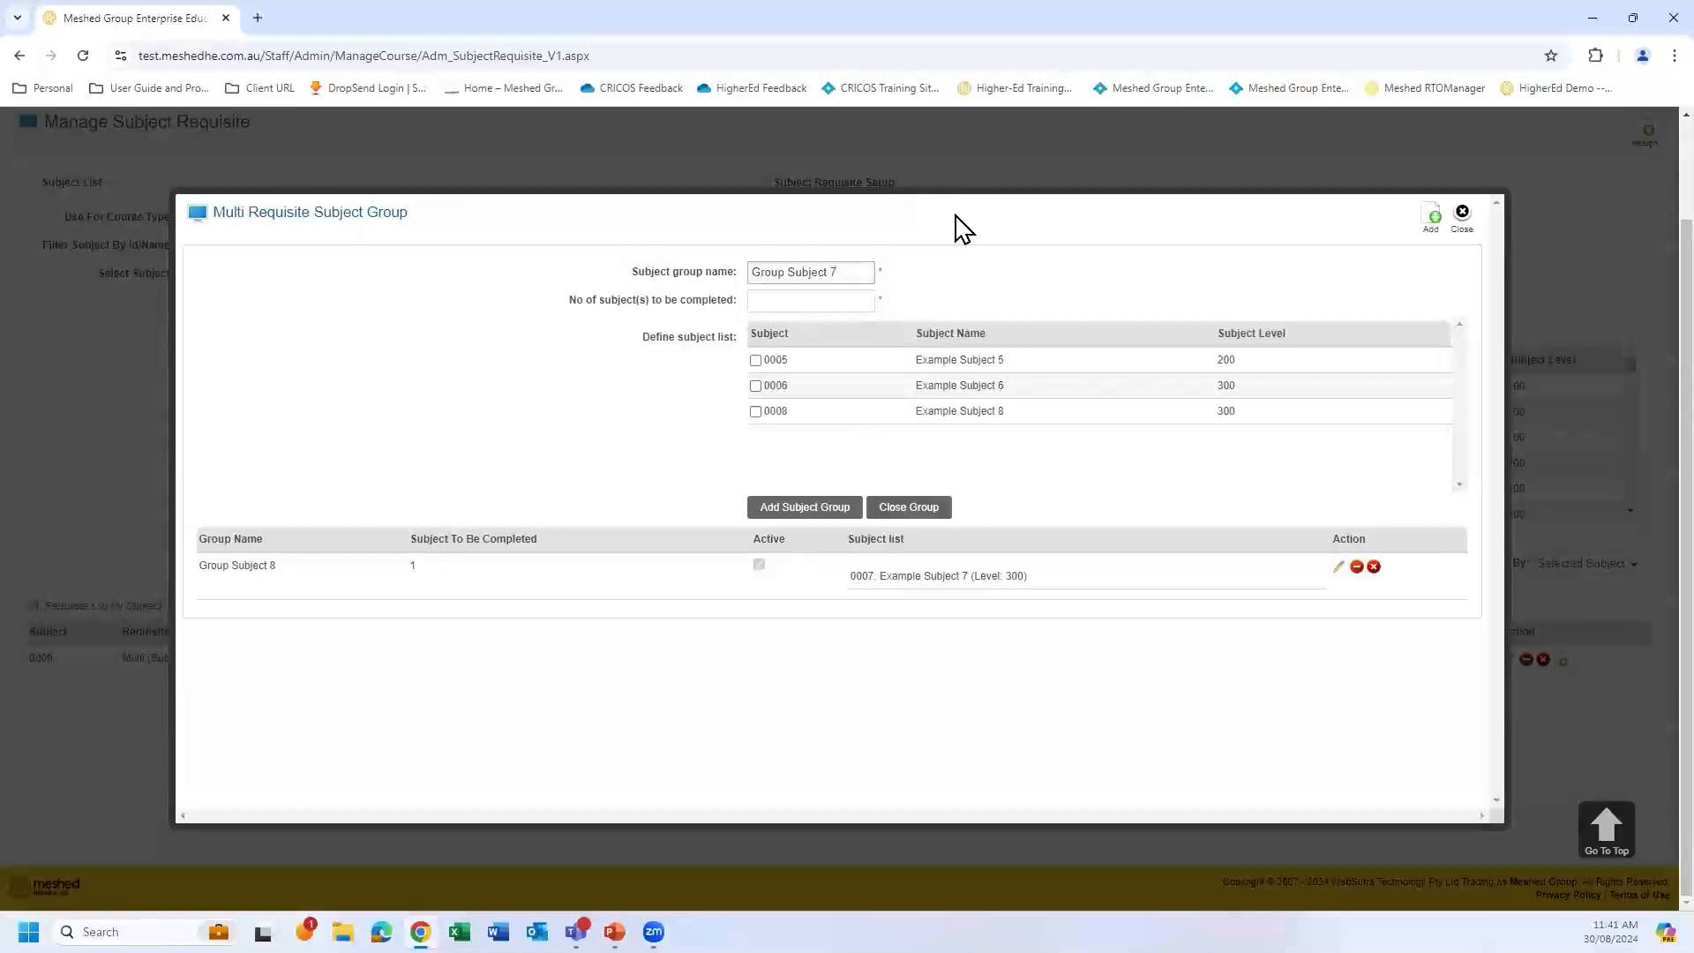
{"action": "left_click", "coordinate": [826, 300]}
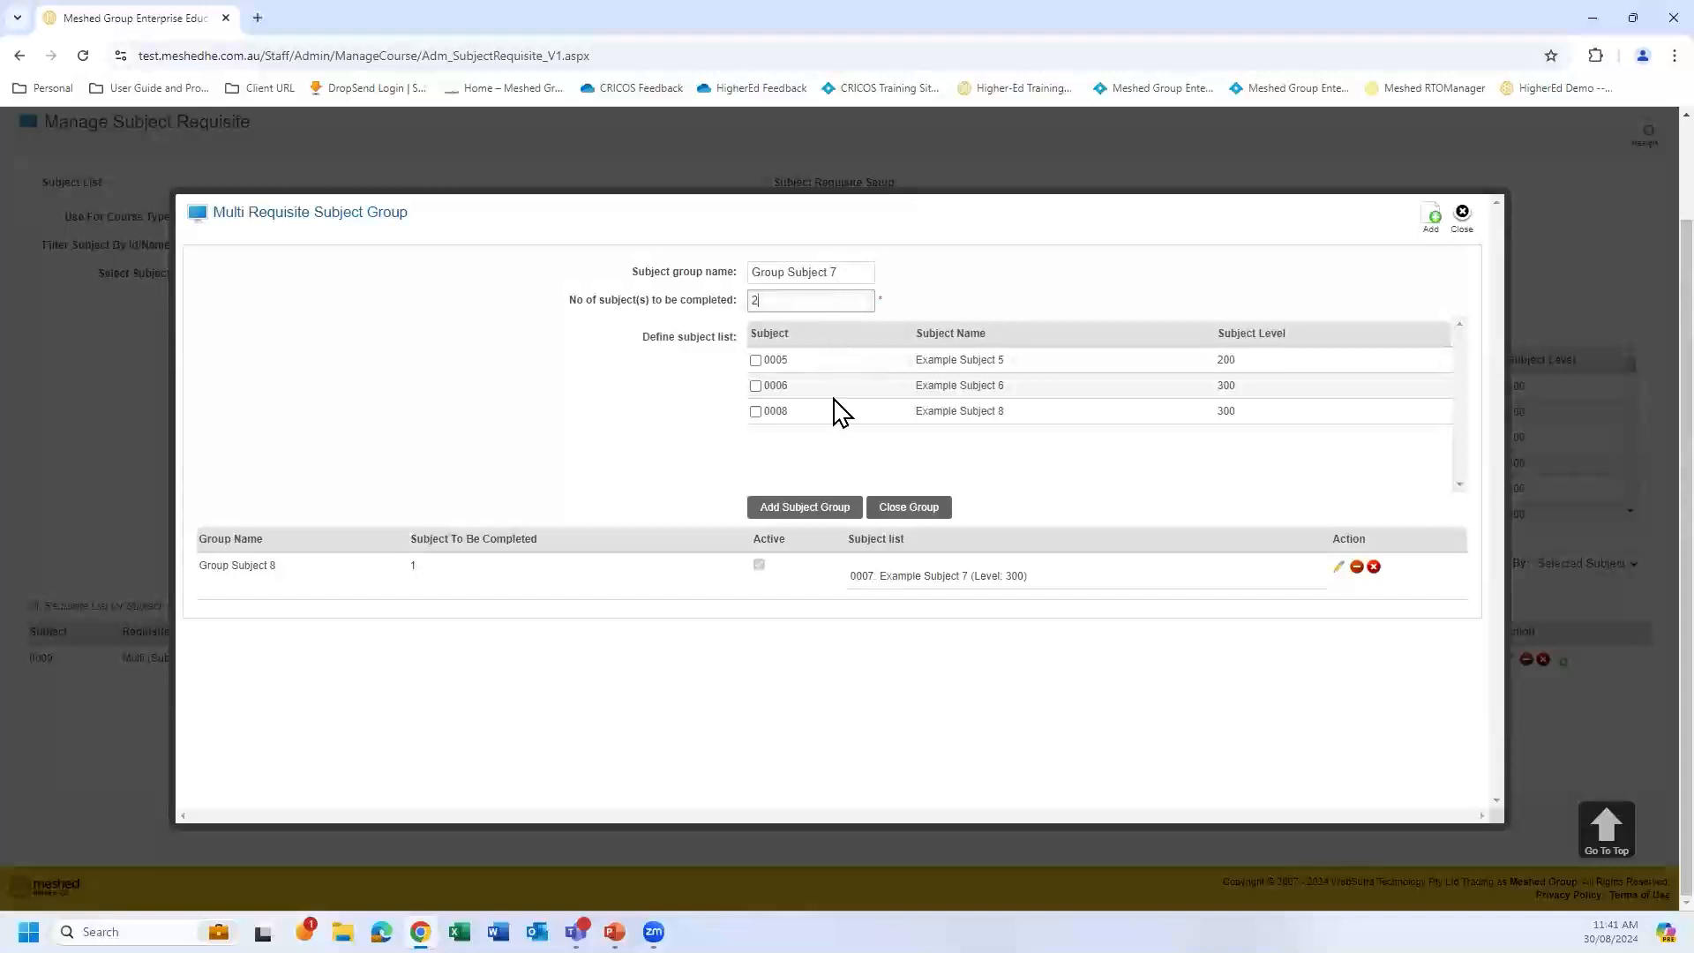
{"action": "left_click", "coordinate": [756, 361]}
{"action": "left_click", "coordinate": [1434, 221]}
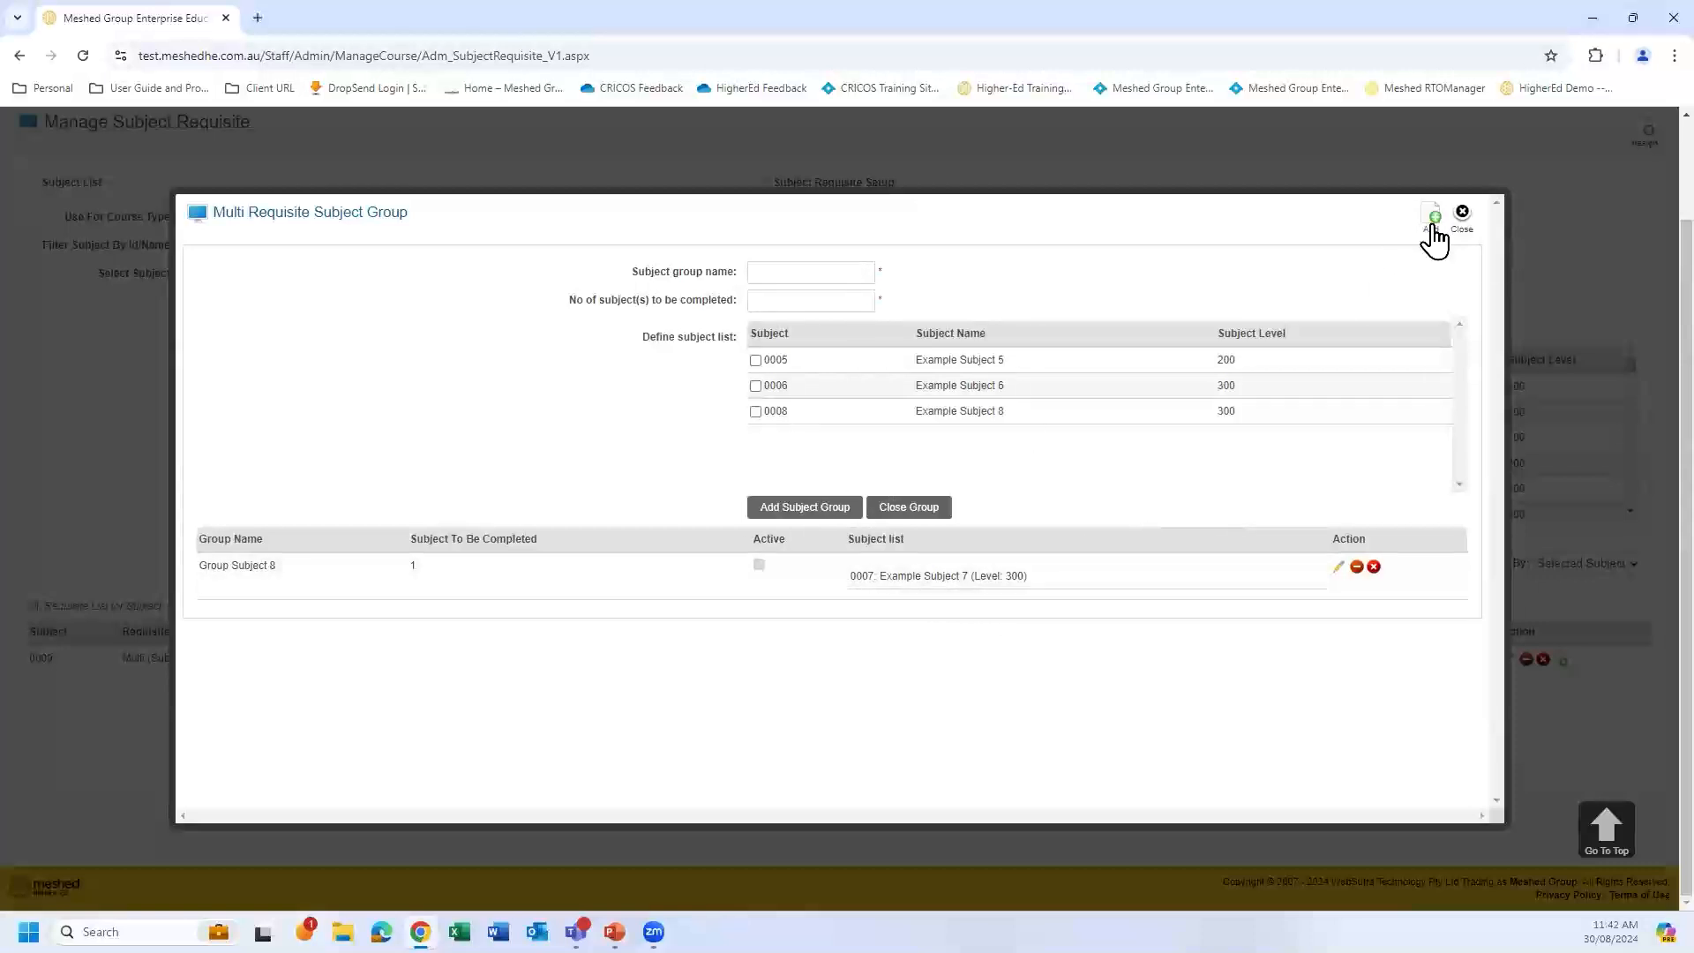
{"action": "left_click", "coordinate": [1464, 214]}
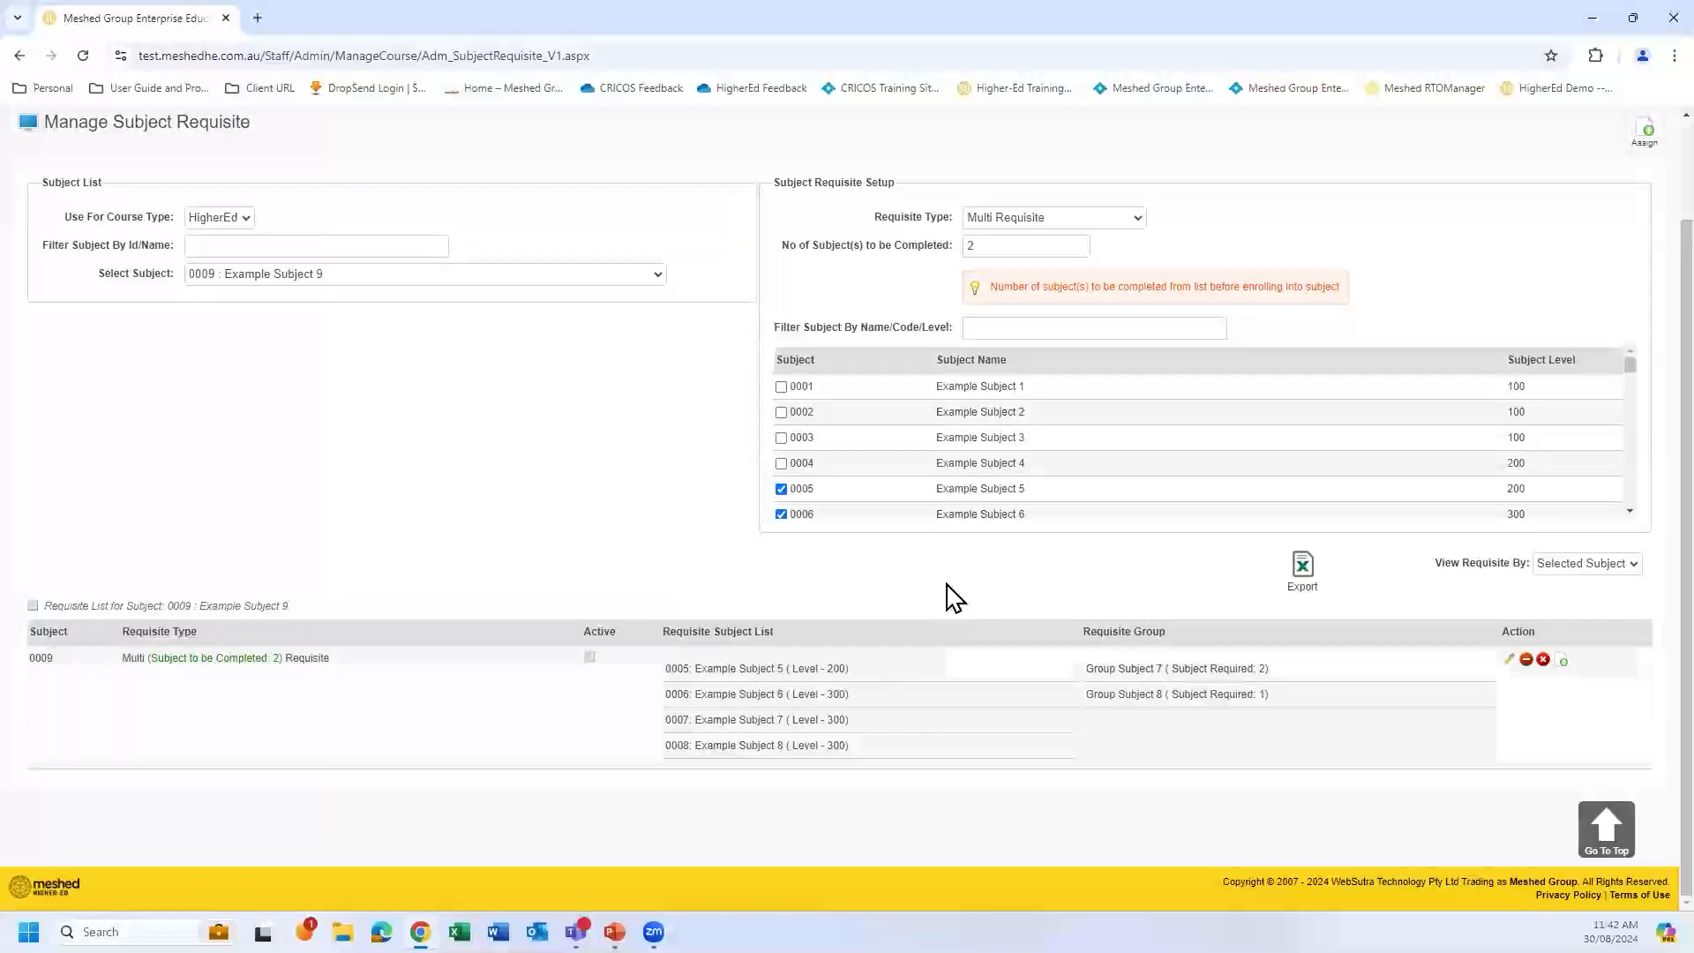
- Review the available requisite types and the number of subjects to be completed for Example Subject 9
{"action": "scroll", "coordinate": [948, 575], "scroll_direction": "up", "scroll_amount": 2}
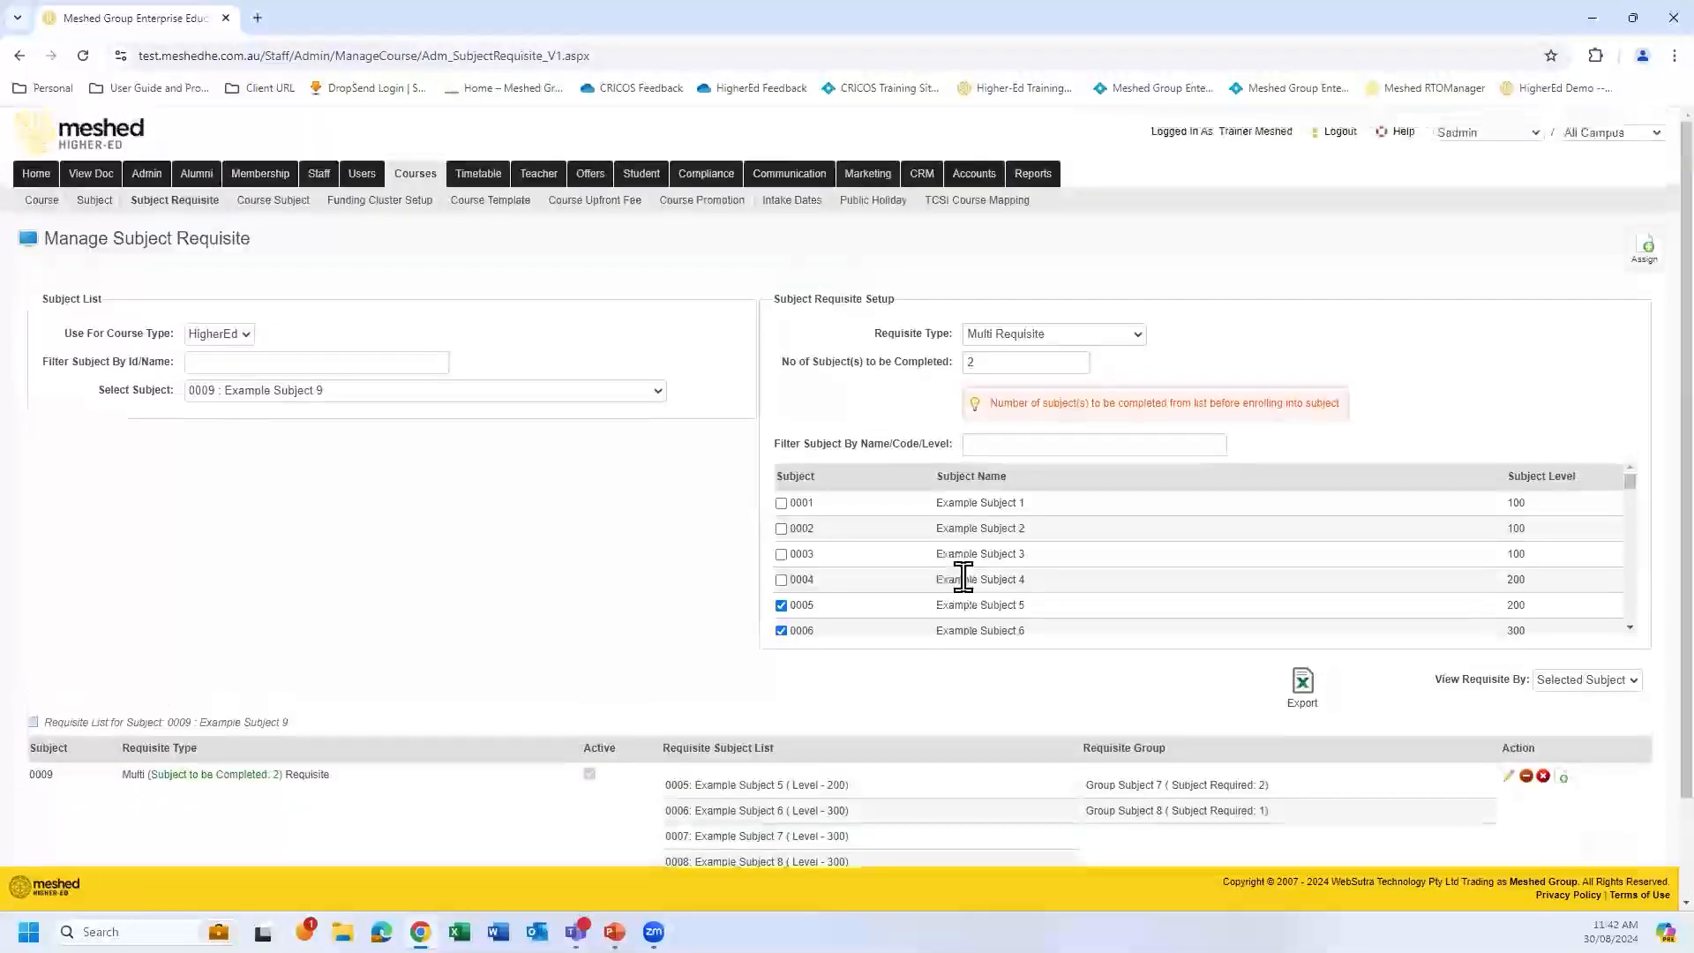
{"action": "left_click", "coordinate": [1139, 336]}
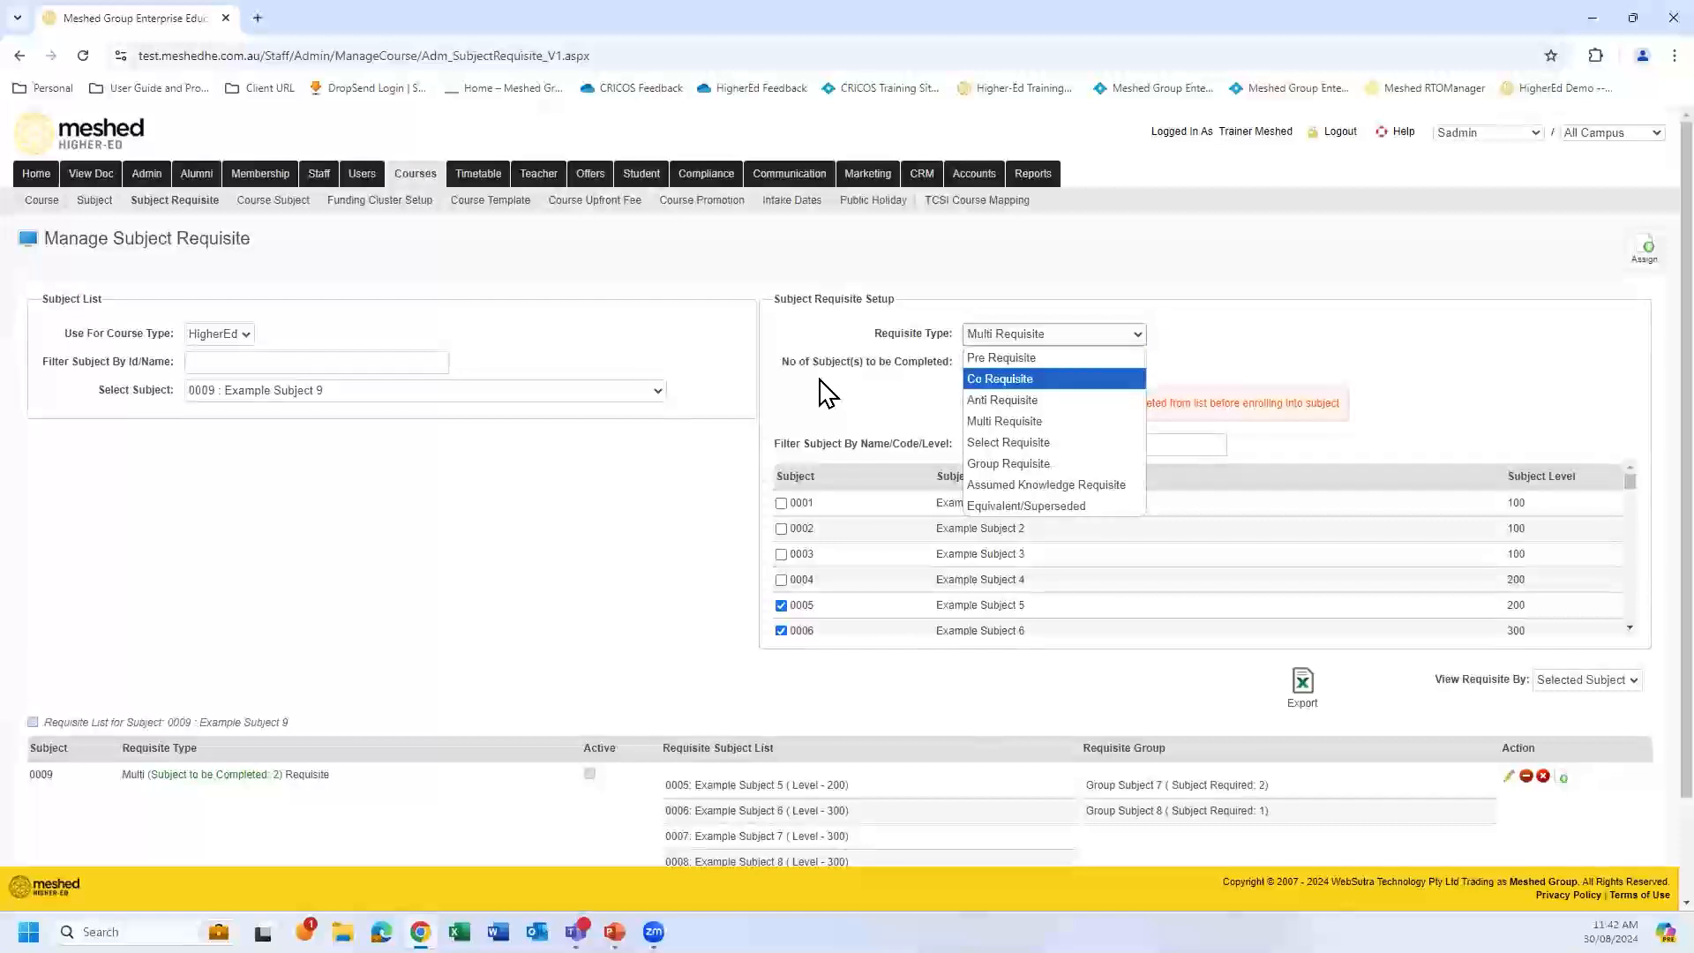
{"action": "left_click", "coordinate": [819, 410]}
{"action": "left_click_drag", "start_coordinate": [819, 364], "coordinate": [1248, 367]}
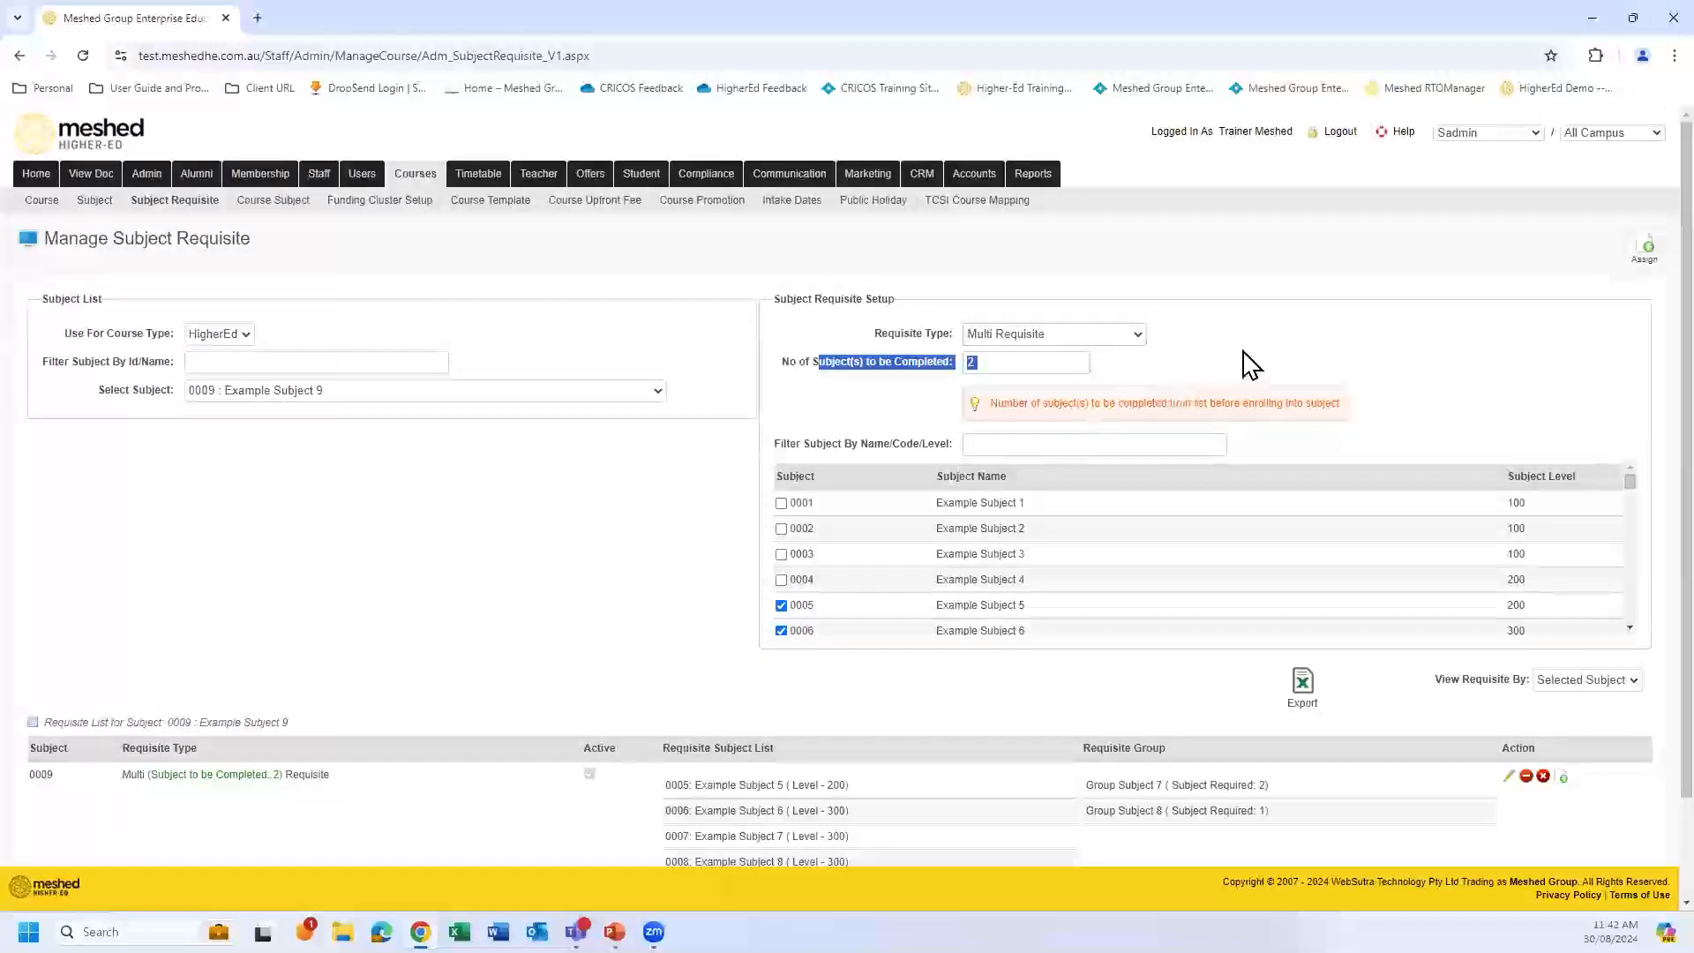
{"action": "left_click", "coordinate": [1201, 361]}
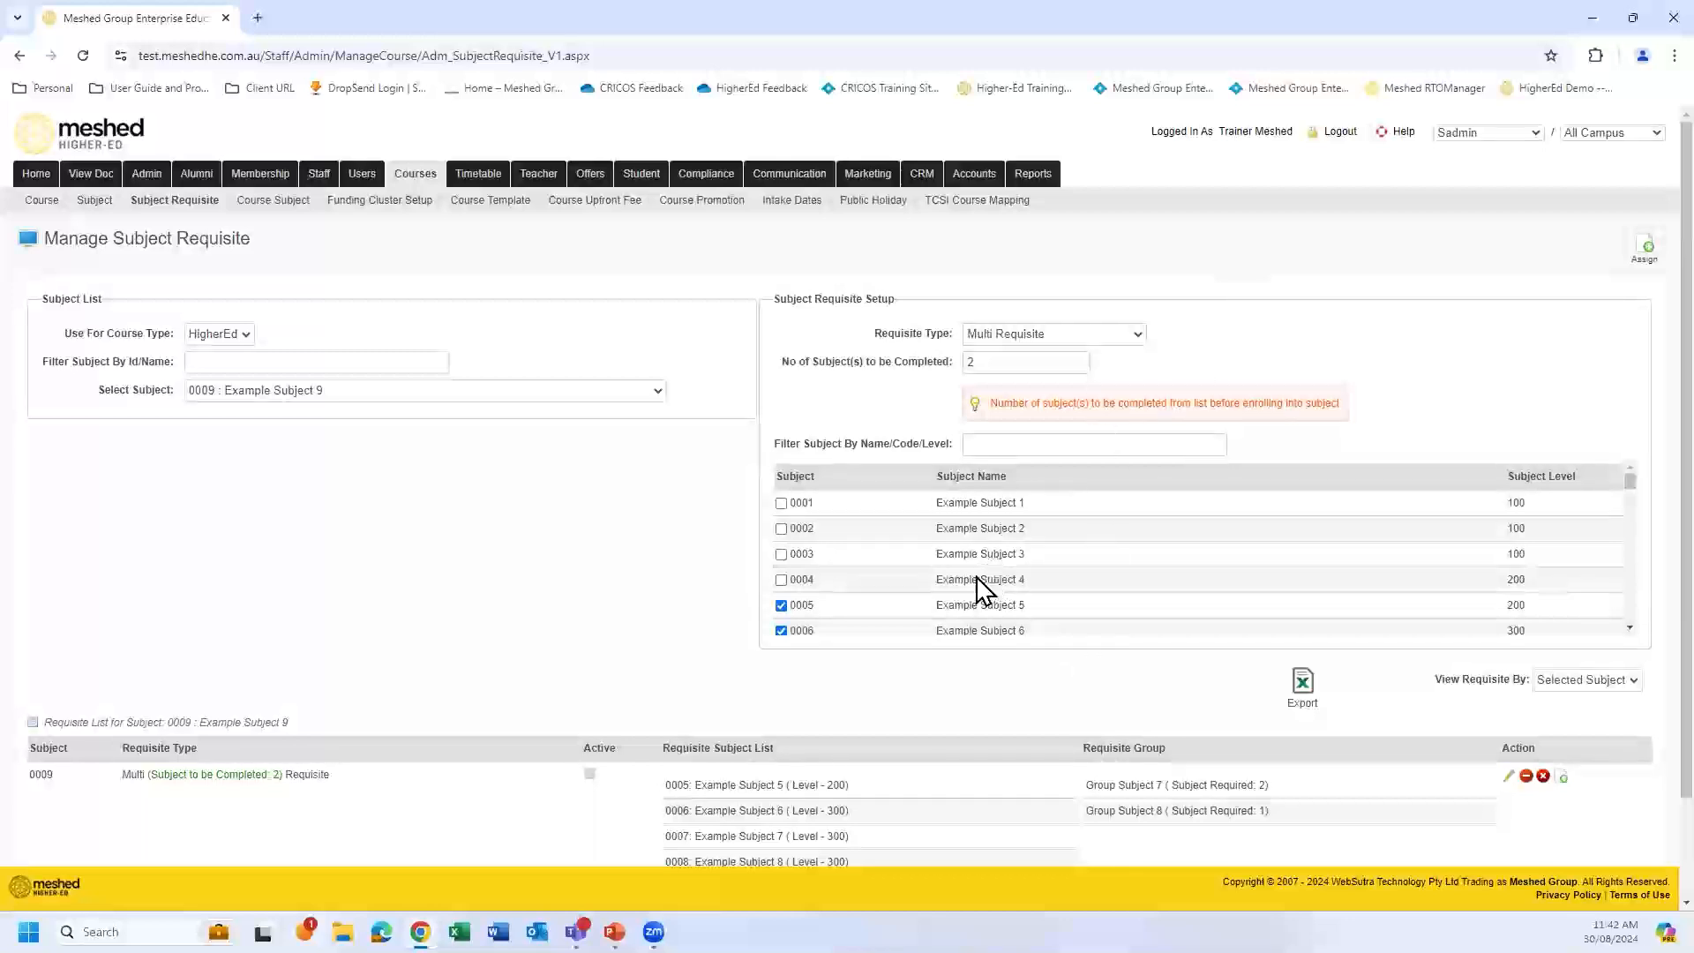
- Go to the course templates and bring up the form for adding a new template
{"action": "left_click", "coordinate": [488, 200]}
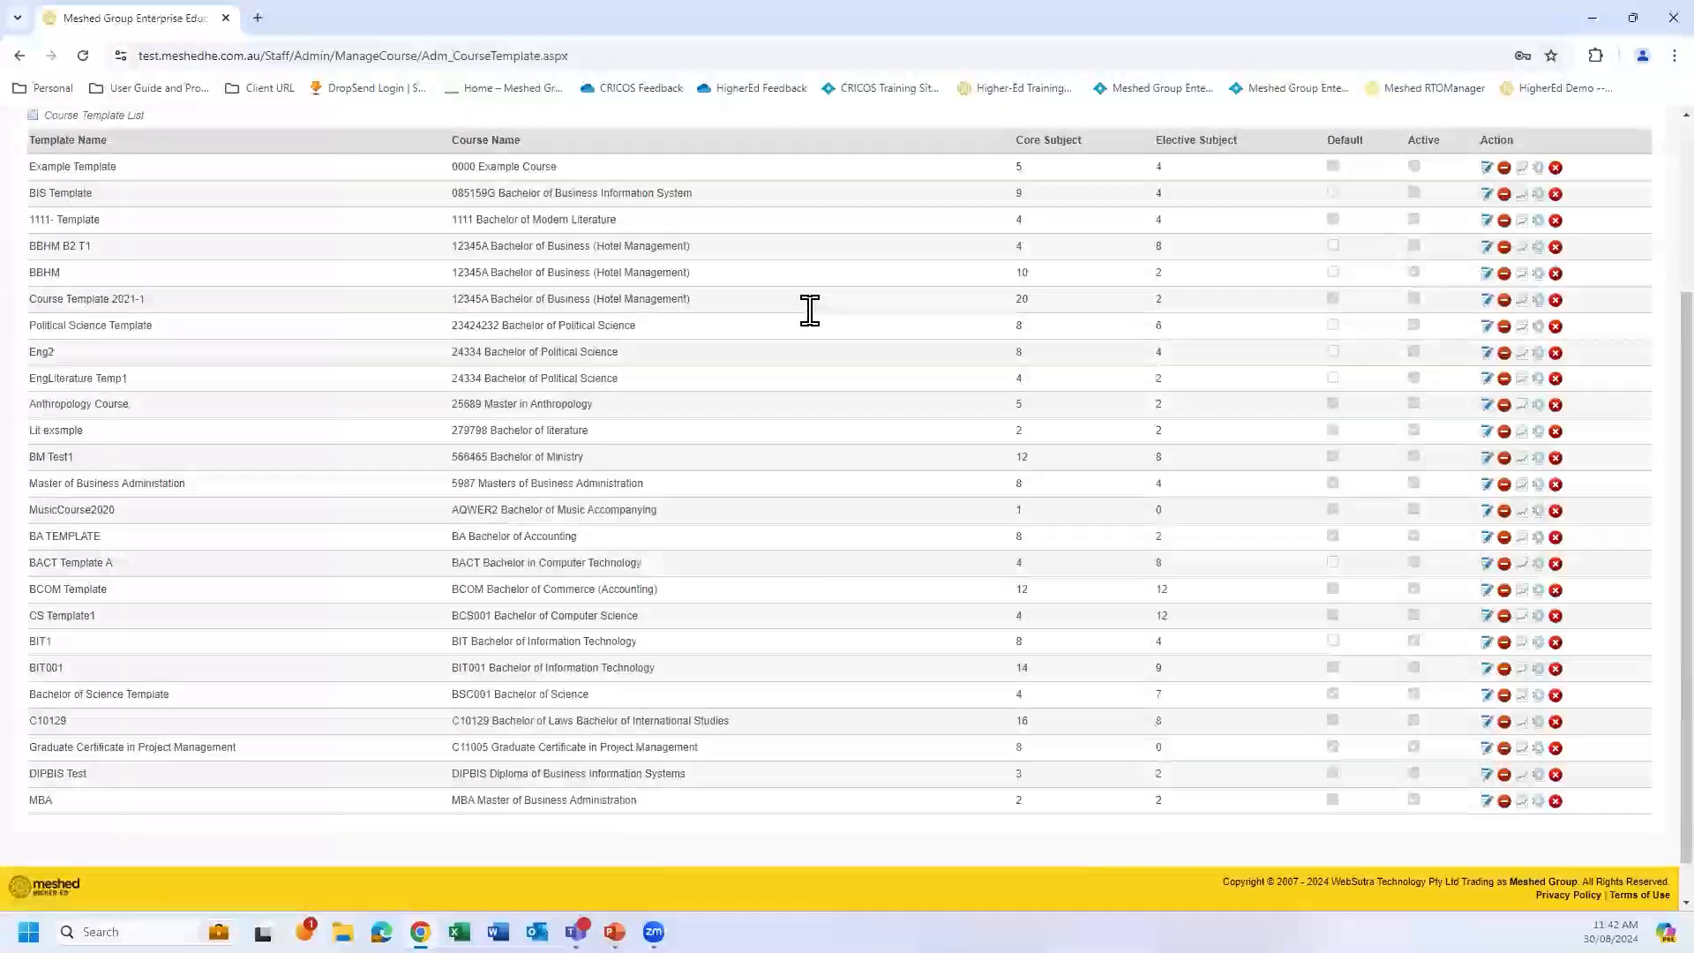
{"action": "scroll", "coordinate": [810, 311], "scroll_direction": "up", "scroll_amount": 1}
{"action": "scroll", "coordinate": [810, 310], "scroll_direction": "up", "scroll_amount": 3}
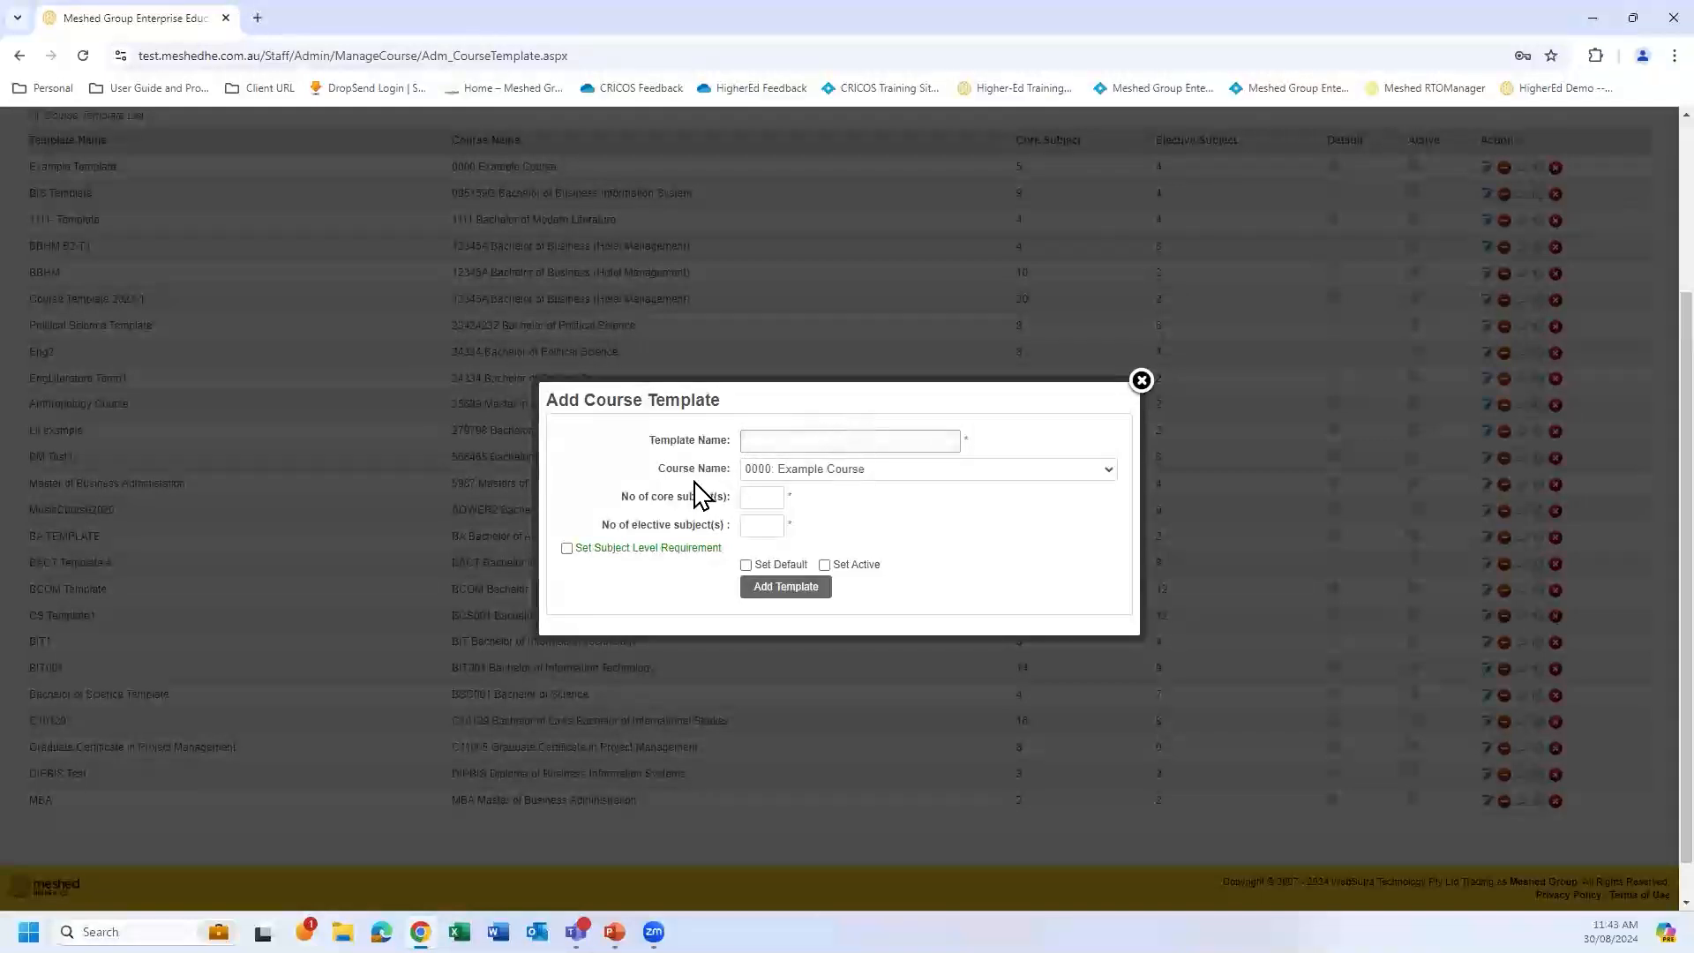
- Review the course choices and fields for adding a course template, and close the form without adding one
{"action": "left_click", "coordinate": [1114, 472]}
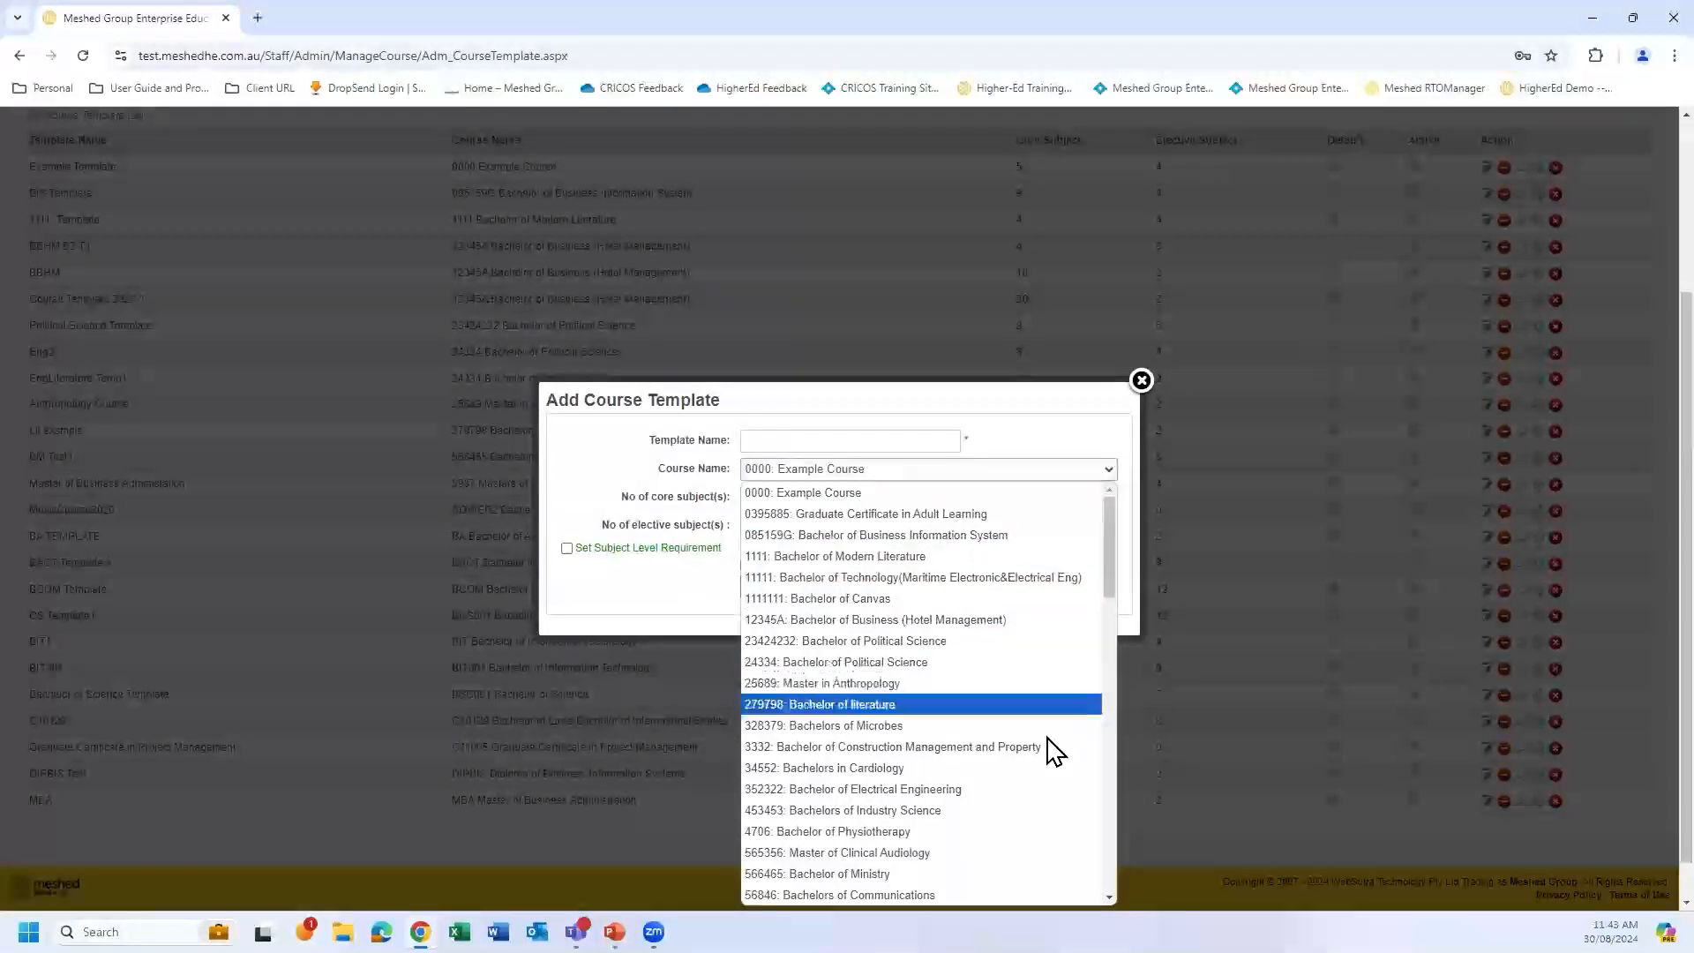
{"action": "left_click", "coordinate": [1008, 463]}
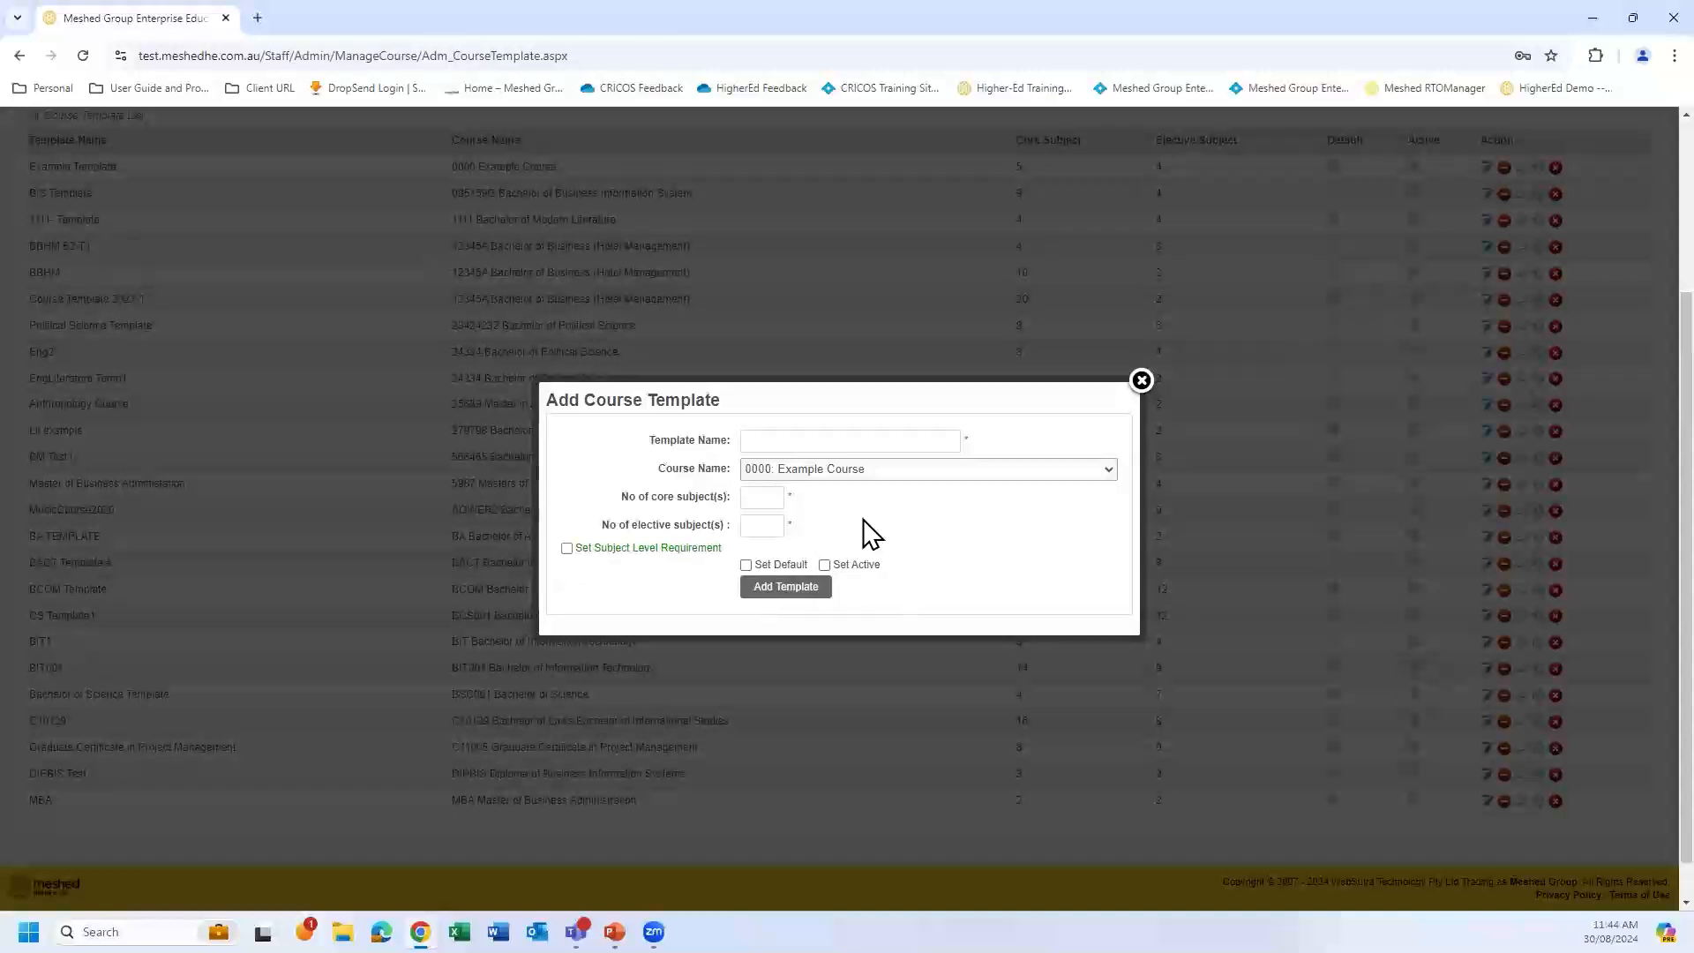
{"action": "left_click", "coordinate": [1232, 387]}
{"action": "scroll", "coordinate": [1173, 349], "scroll_direction": "up", "scroll_amount": 3}
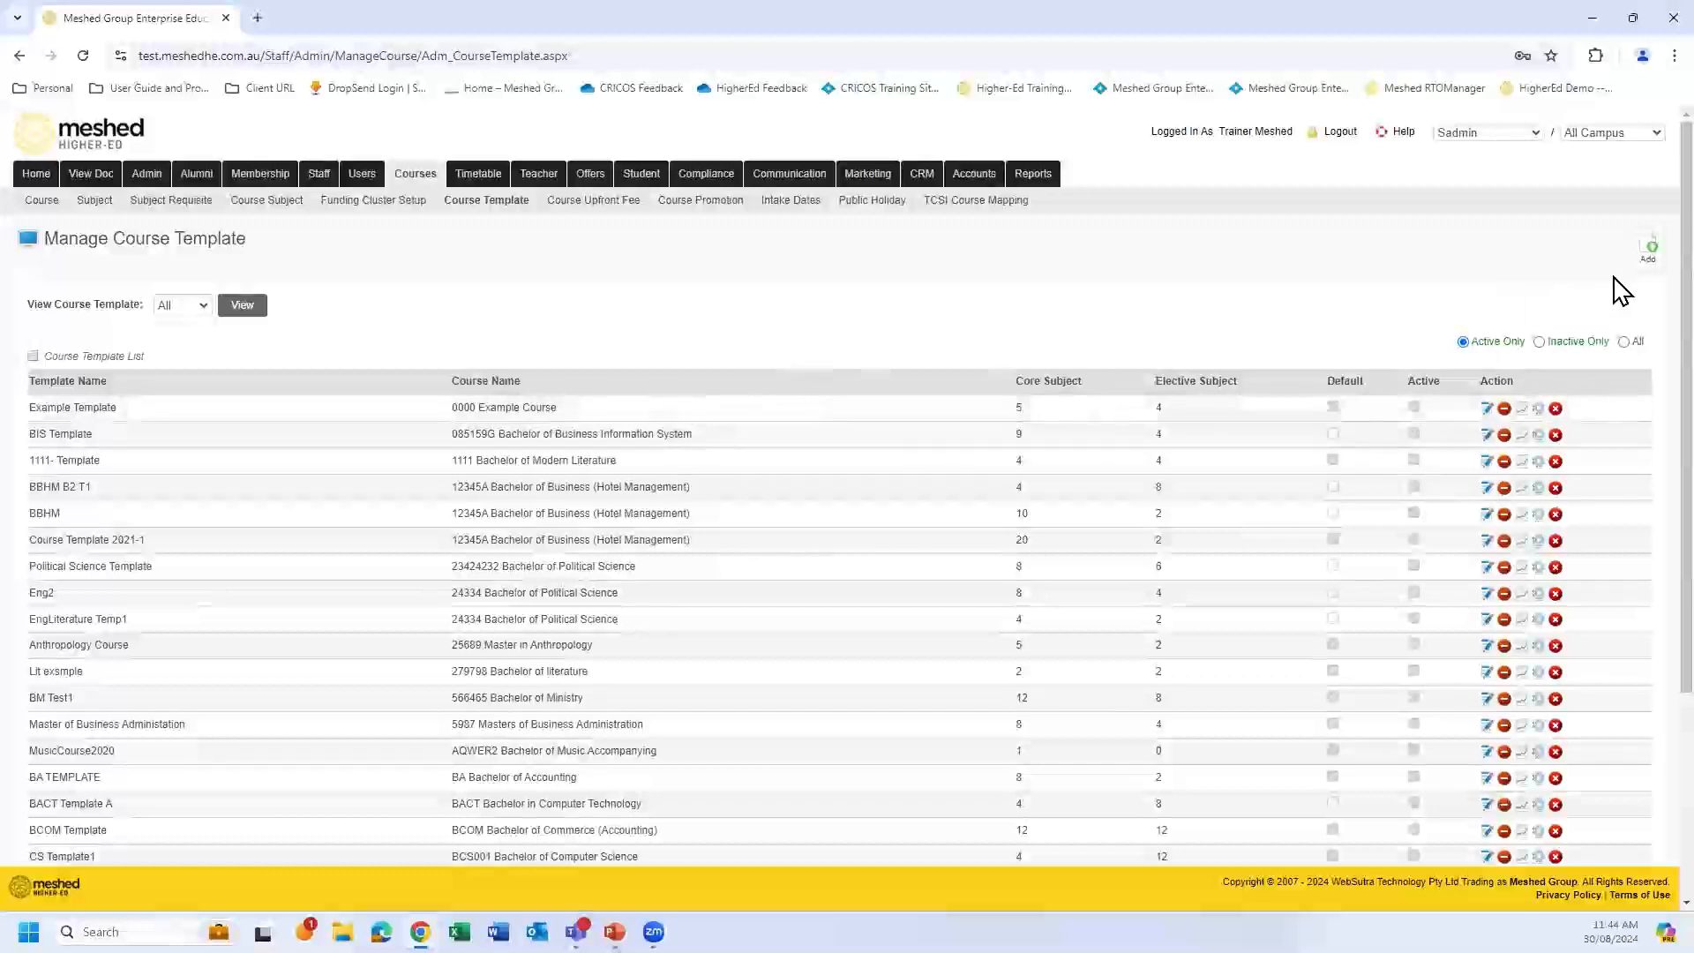
{"action": "left_click", "coordinate": [1650, 247]}
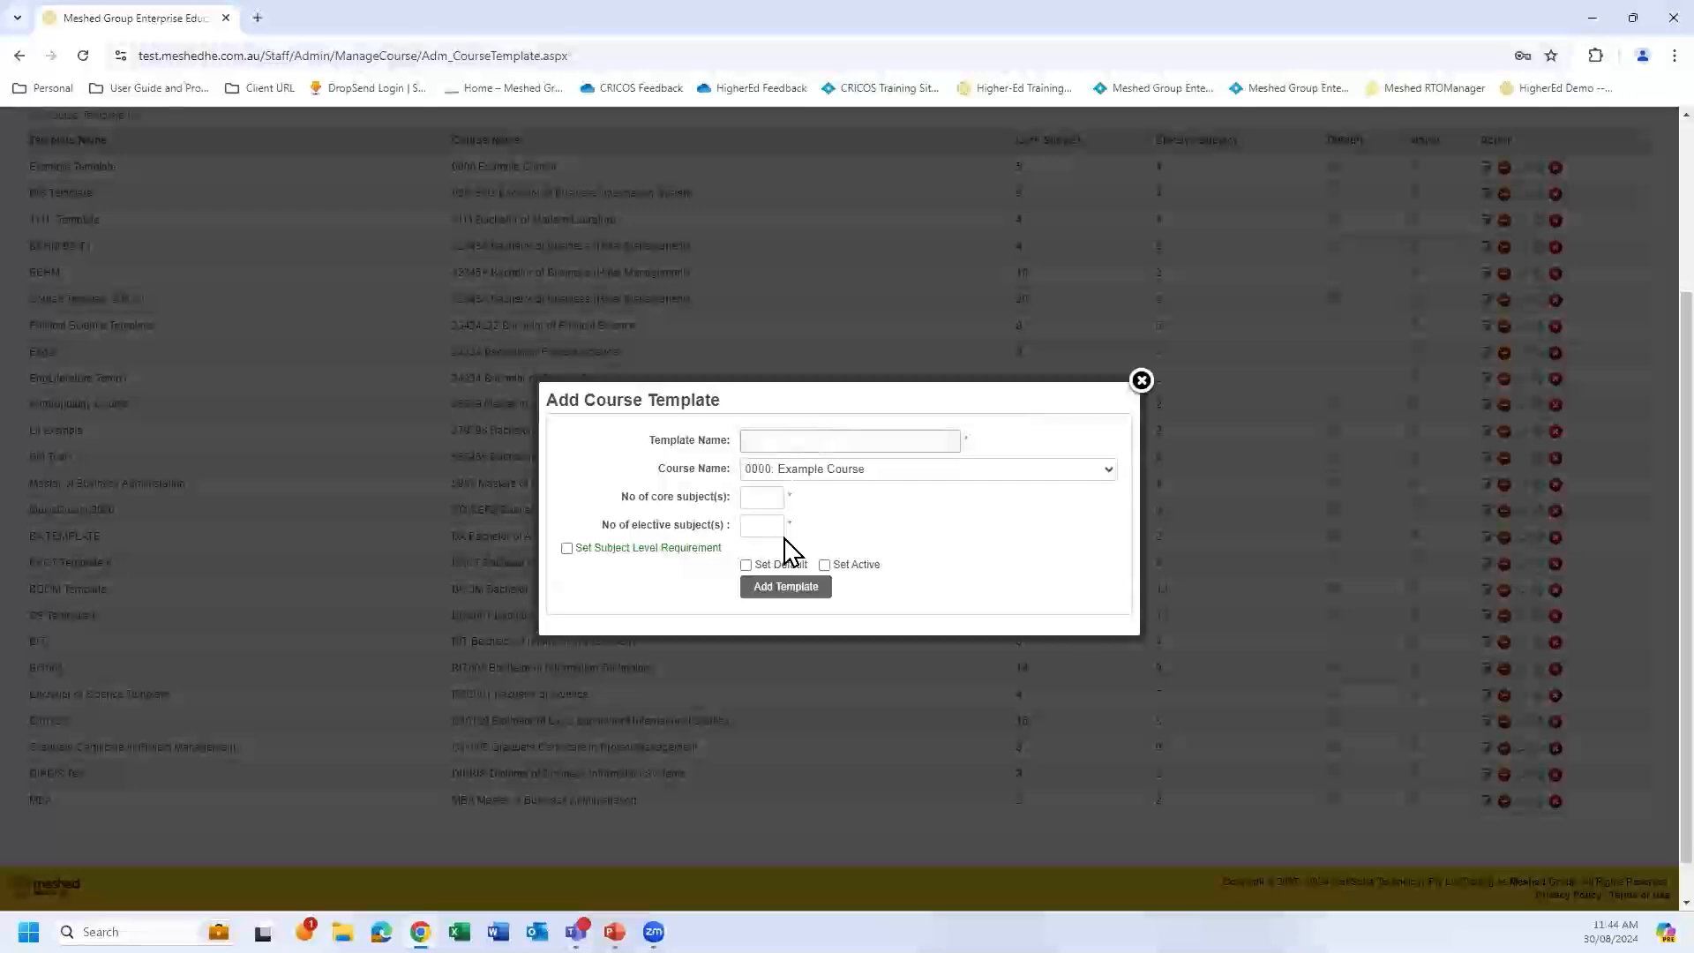
{"action": "left_click", "coordinate": [1140, 381]}
{"action": "scroll", "coordinate": [300, 336], "scroll_direction": "up", "scroll_amount": 1}
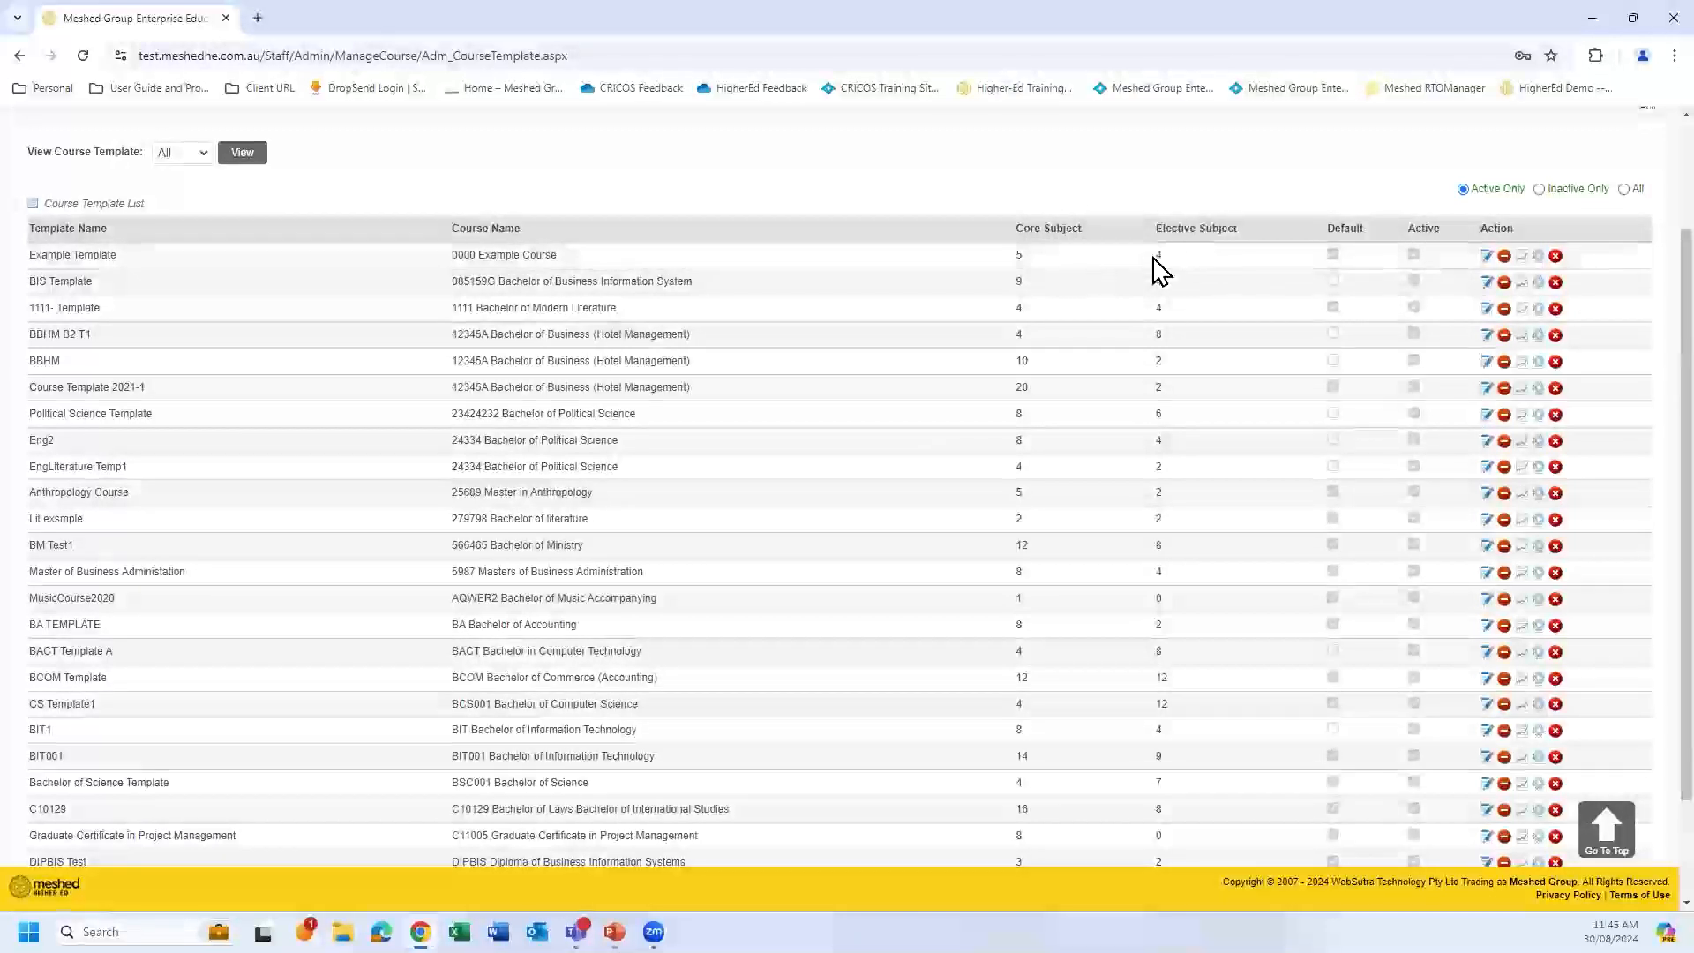
- Open Example Template for updating, check its number of core subjects, and close the form
{"action": "left_click", "coordinate": [1488, 258]}
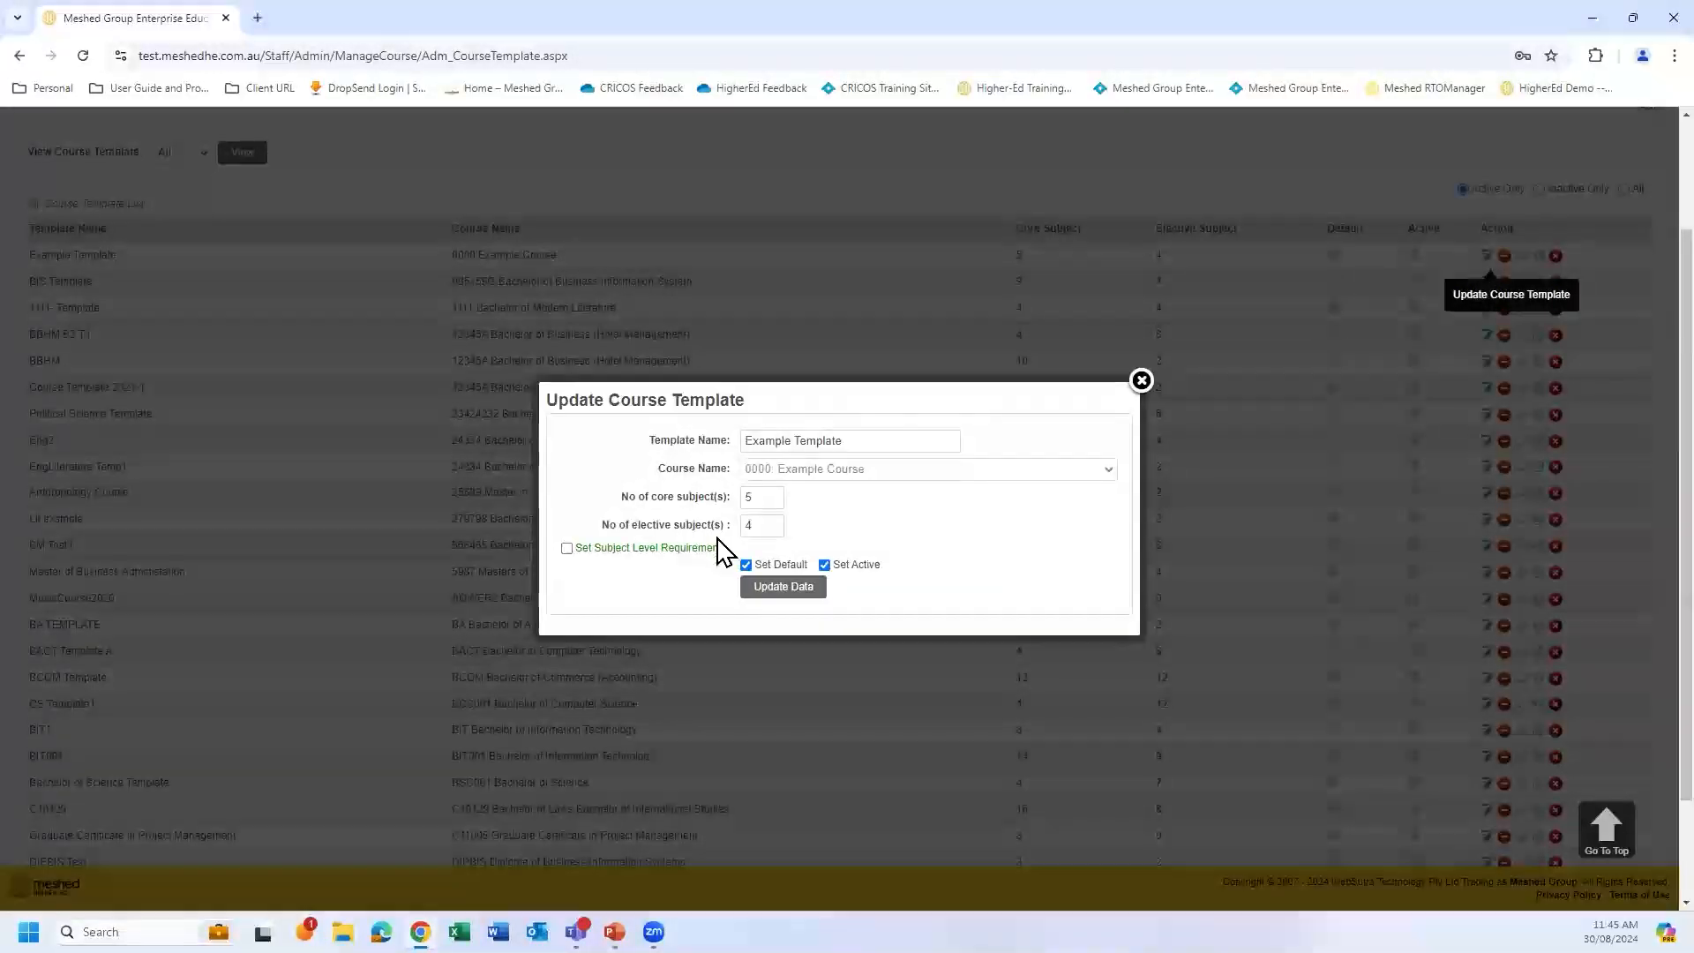
{"action": "double_click", "coordinate": [747, 497]}
{"action": "left_click", "coordinate": [1142, 382]}
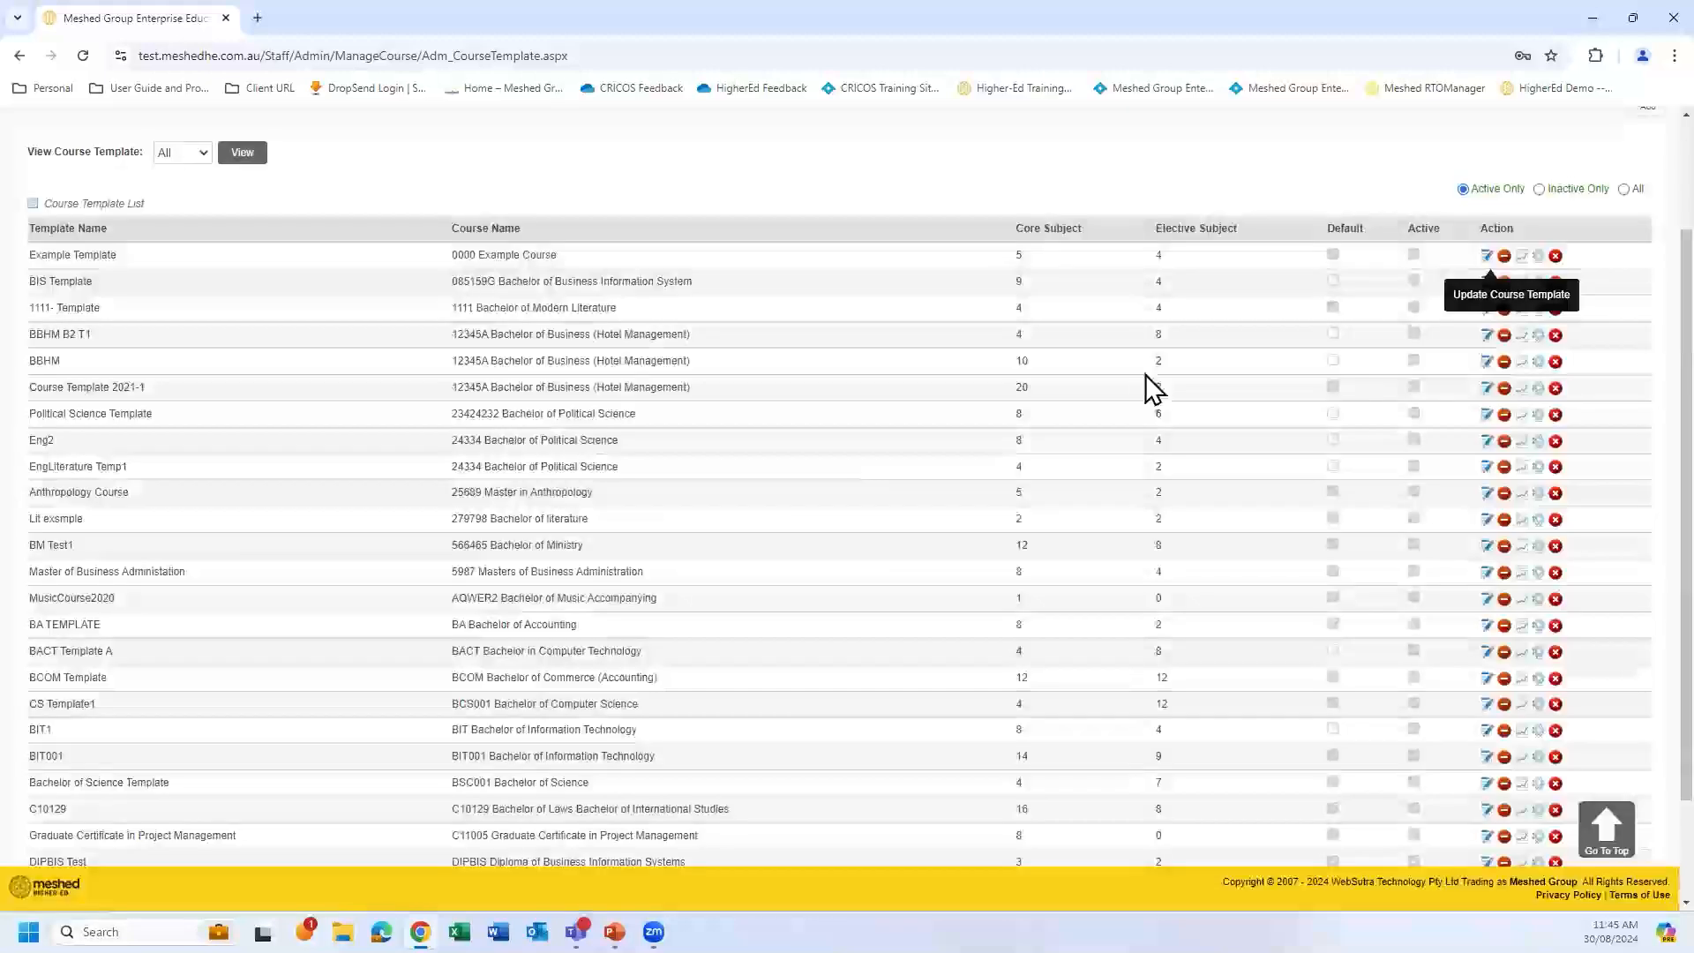
- Open the subject structure setup of Example Template, try subject selection by All Subject(s), and set it back to Course Structure
{"action": "left_click", "coordinate": [1523, 258]}
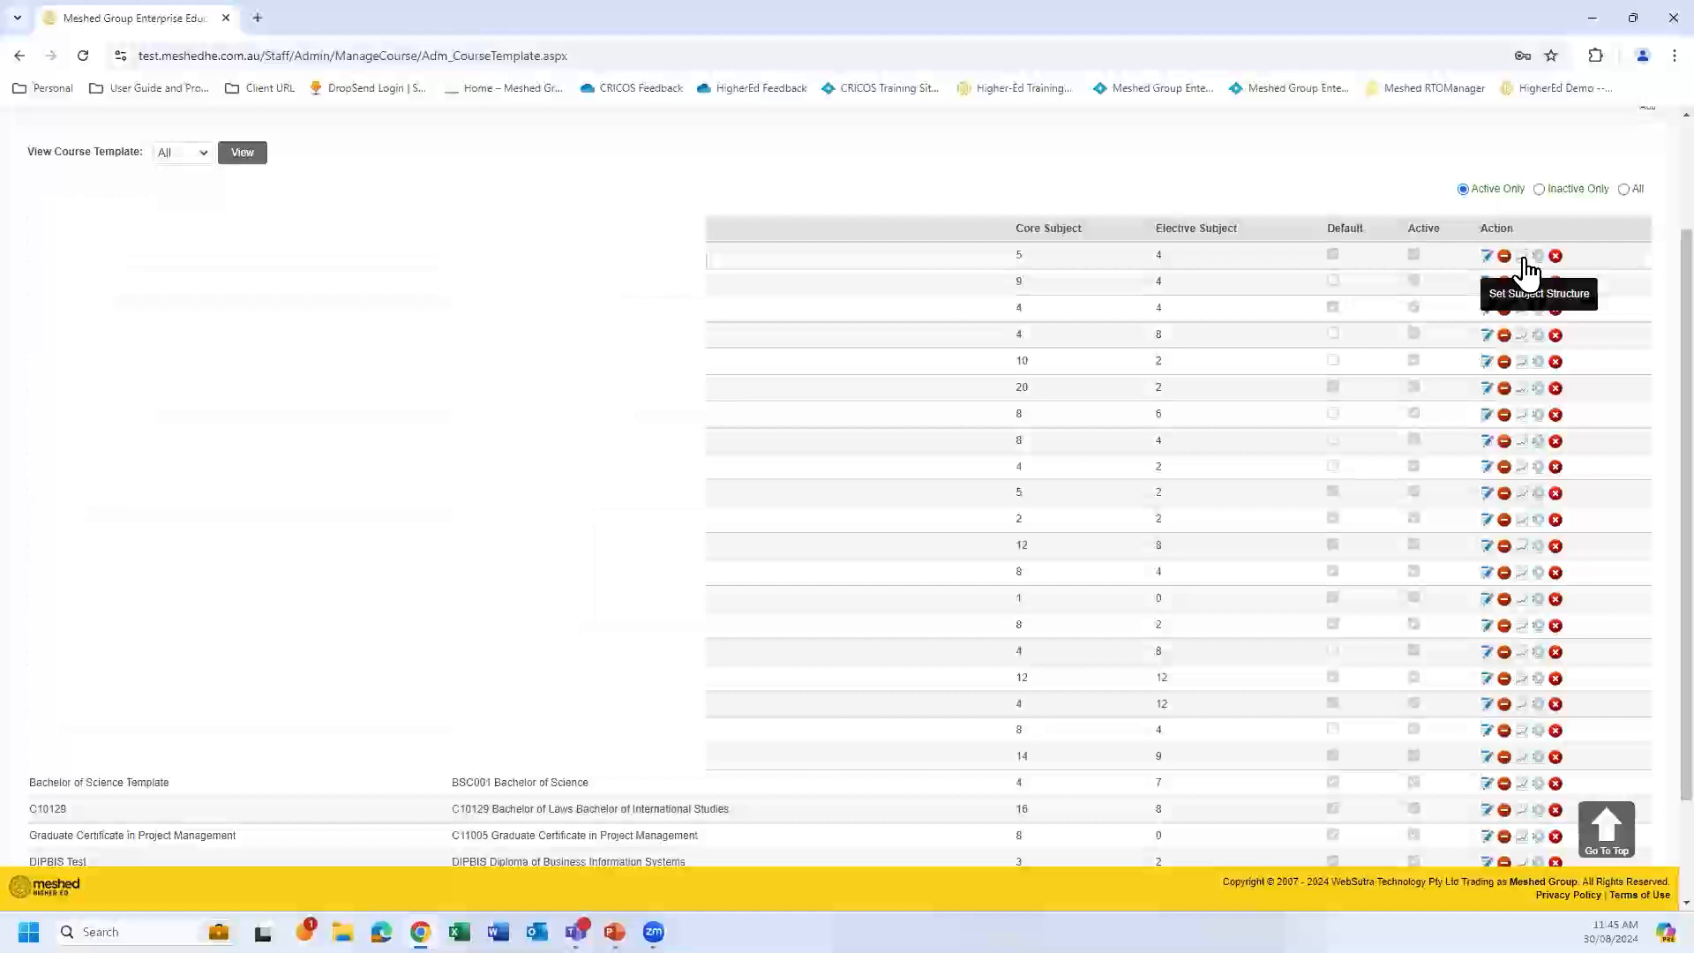
{"action": "left_click_drag", "start_coordinate": [478, 187], "coordinate": [904, 300]}
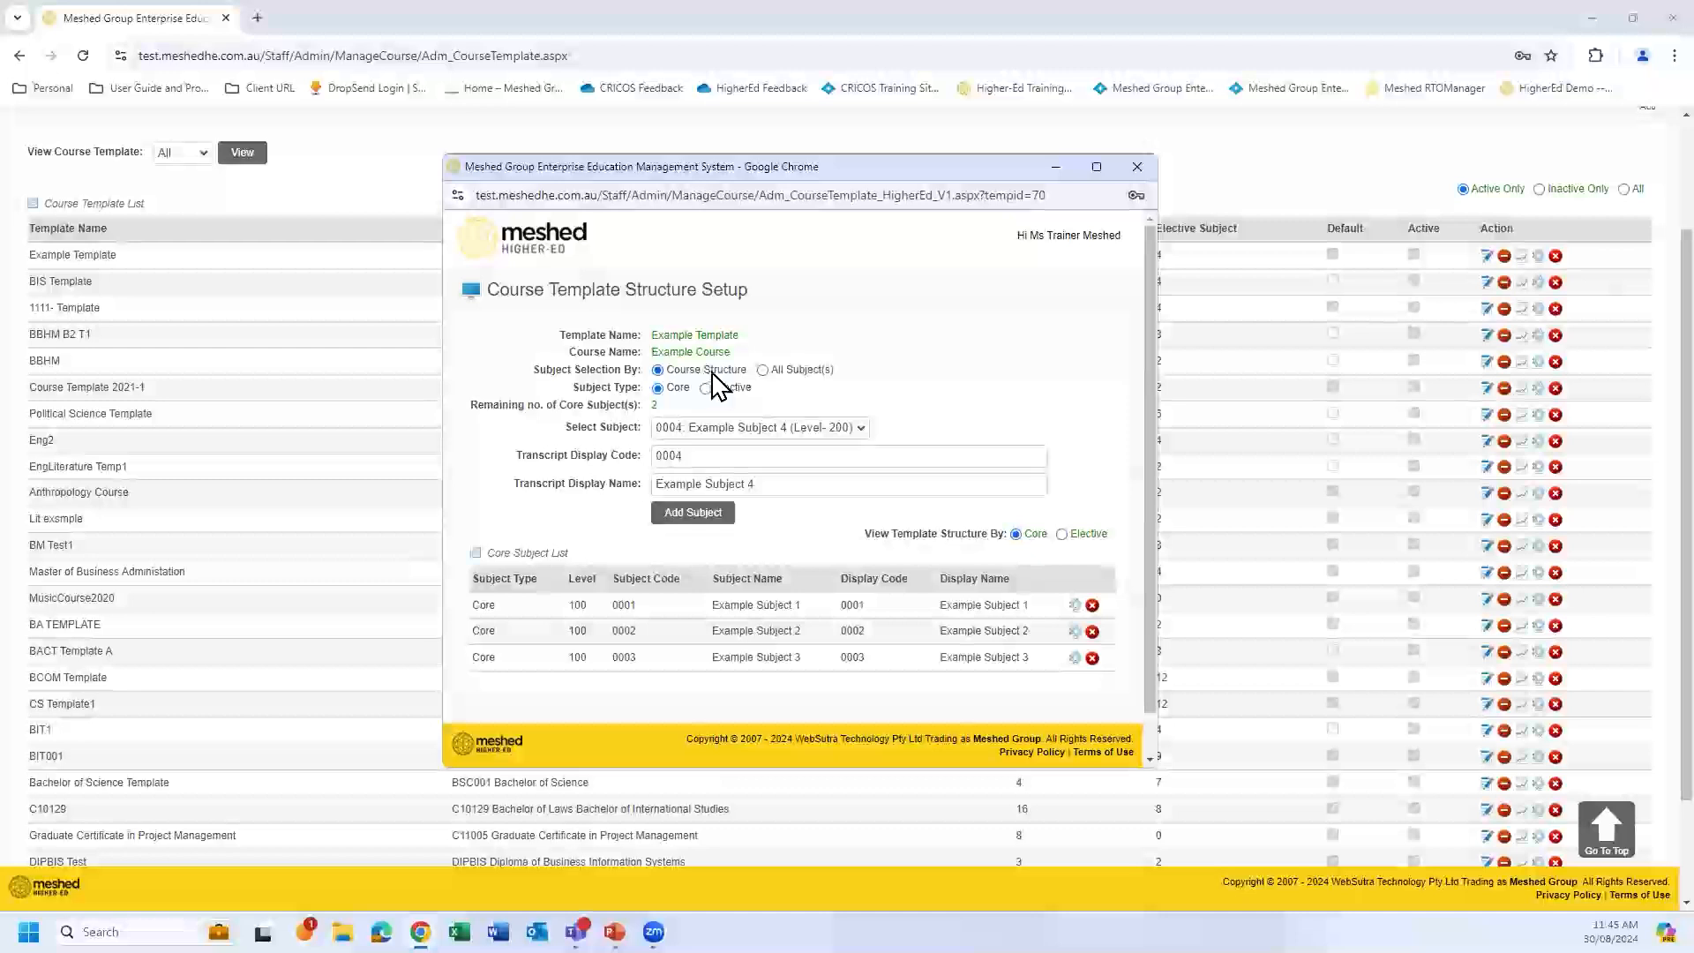
{"action": "left_click", "coordinate": [762, 370]}
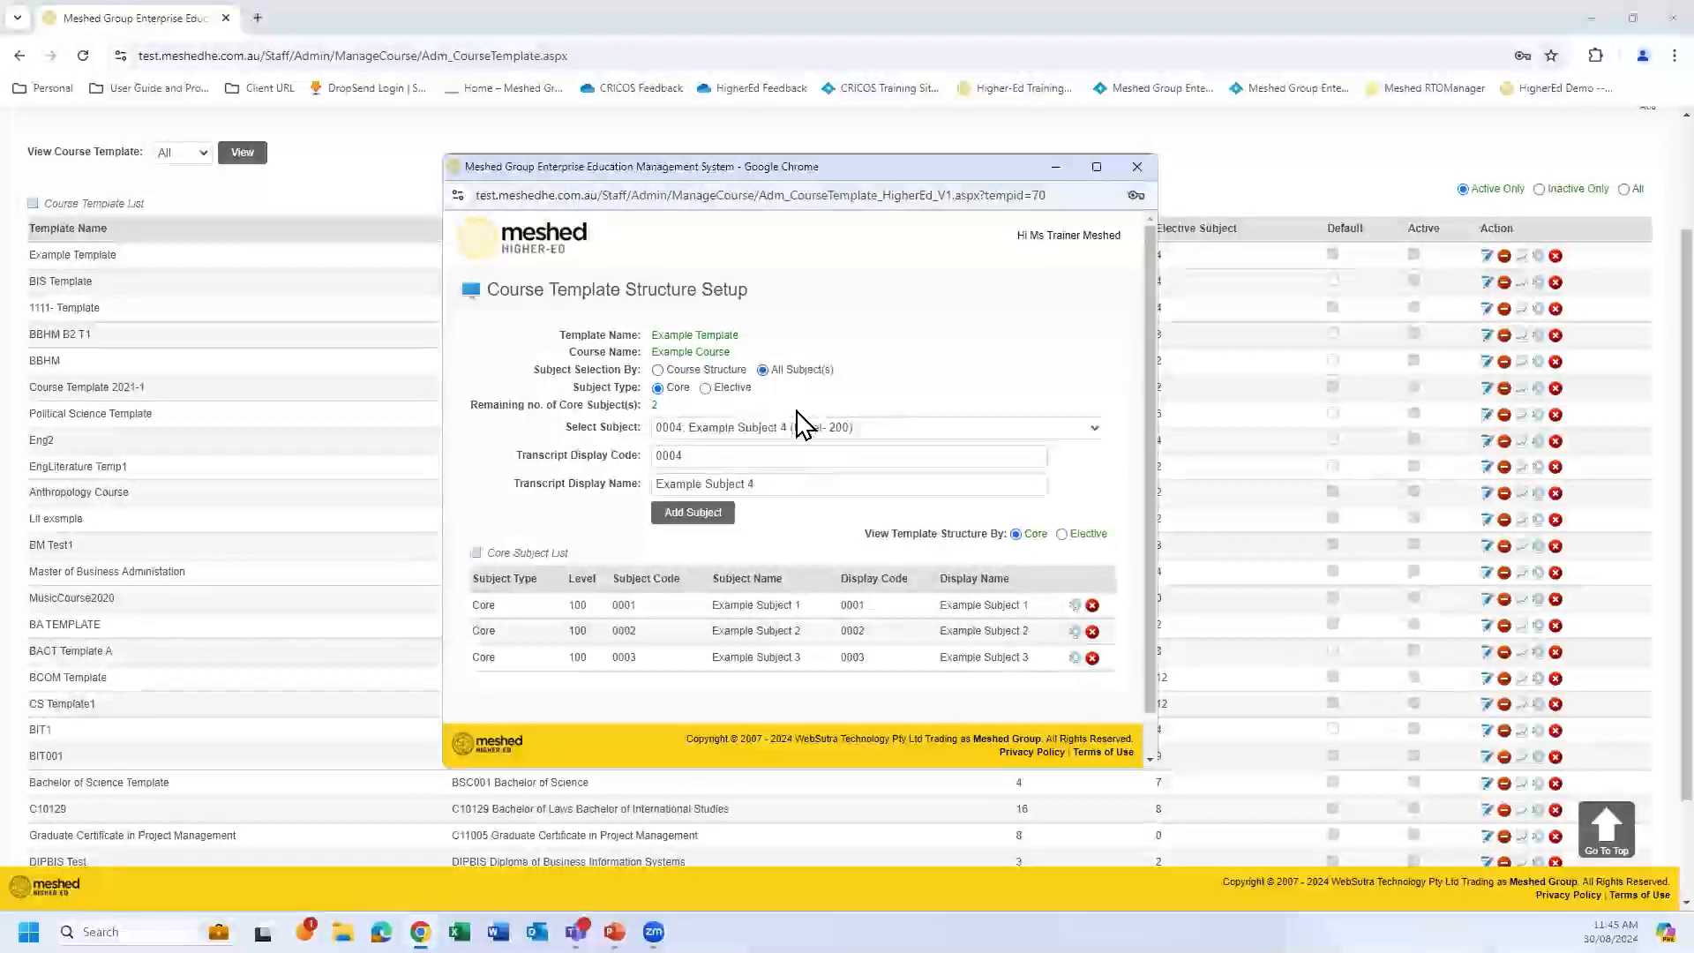
{"action": "left_click", "coordinate": [658, 371]}
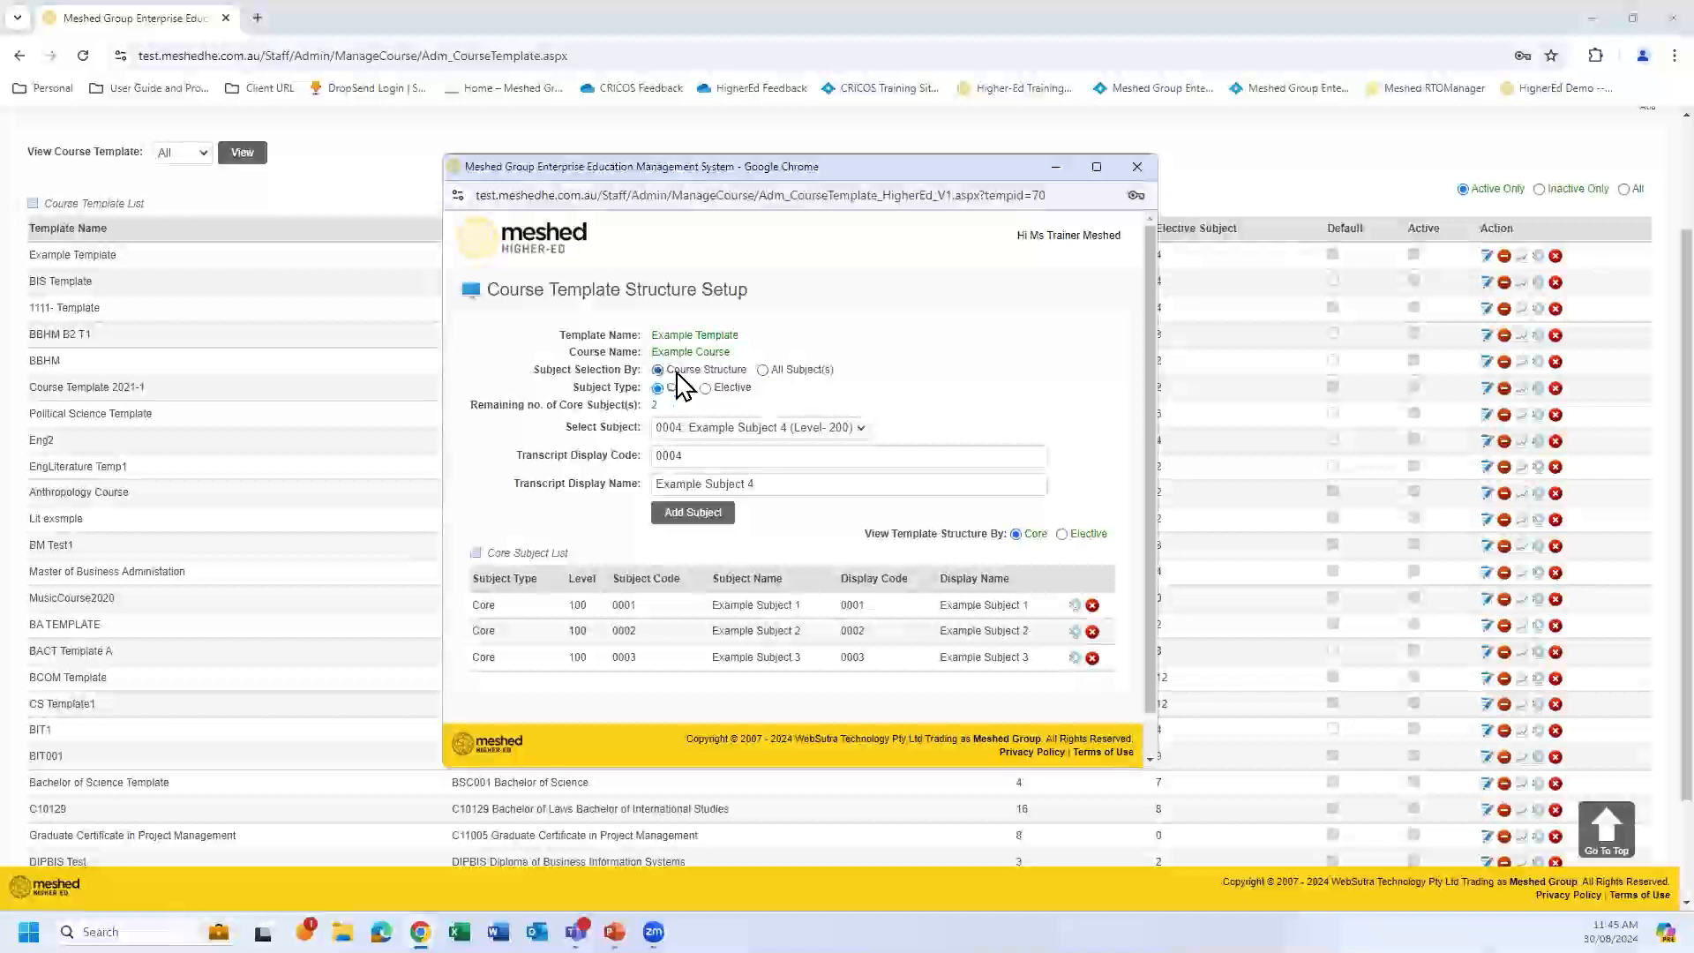
- Compare the core subject choices offered by Course Structure and All Subject(s), and return the subject selection to Course Structure
{"action": "left_click", "coordinate": [859, 427]}
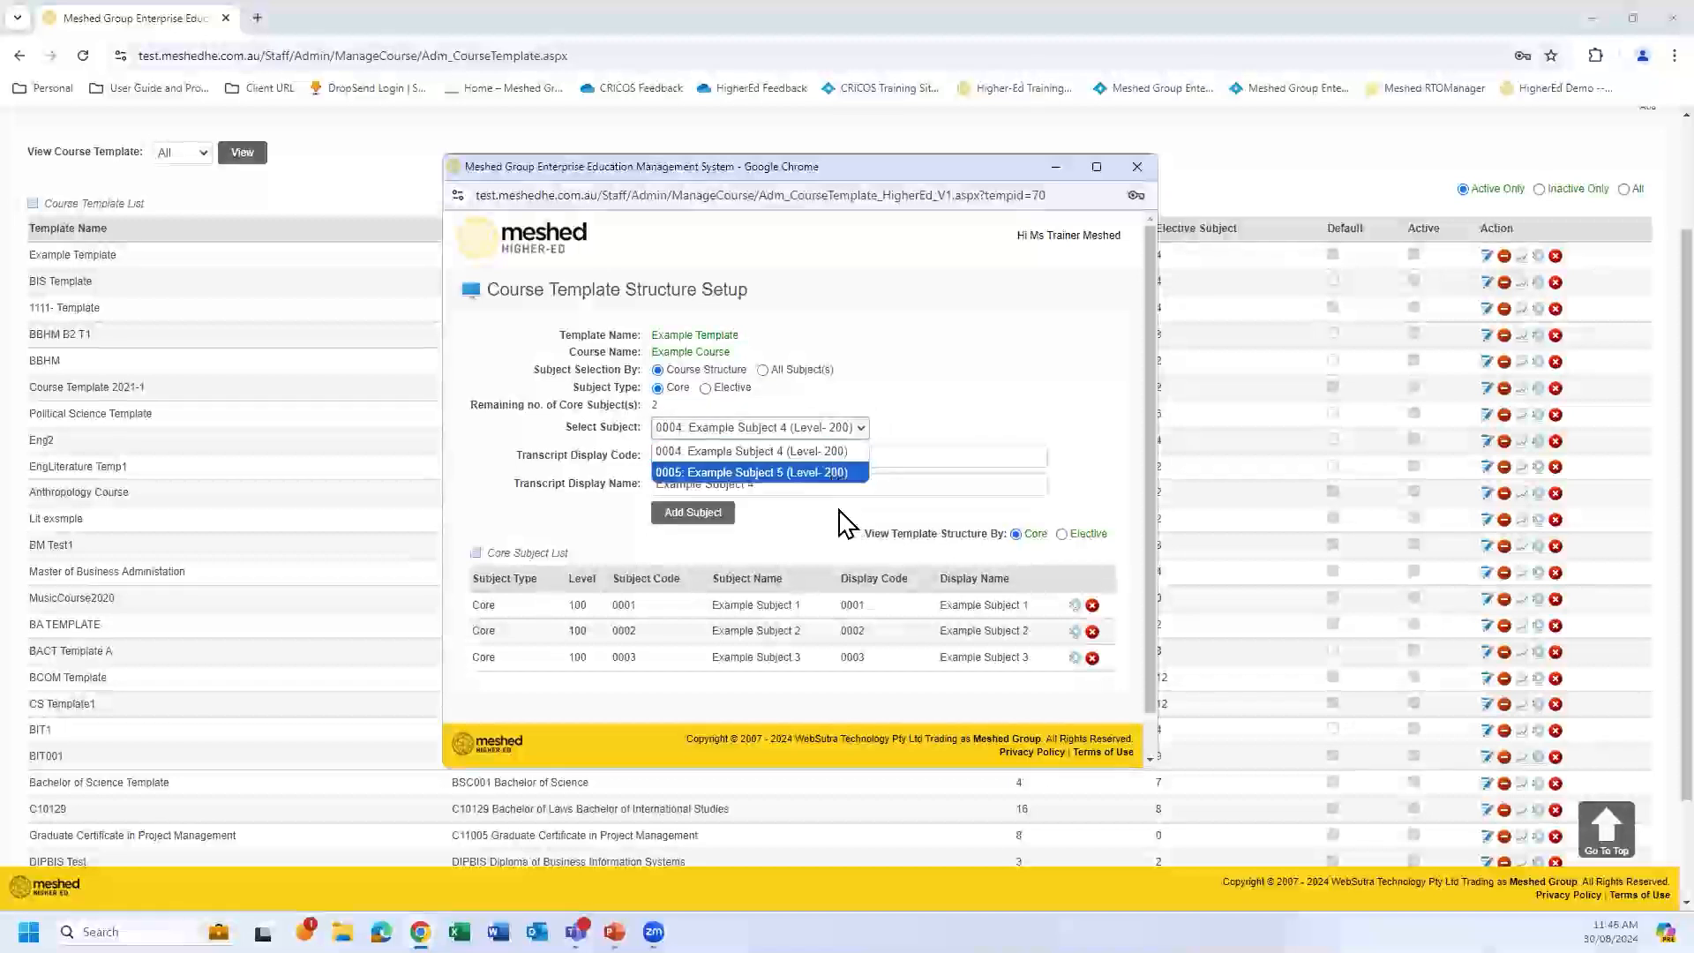
{"action": "left_click", "coordinate": [763, 370]}
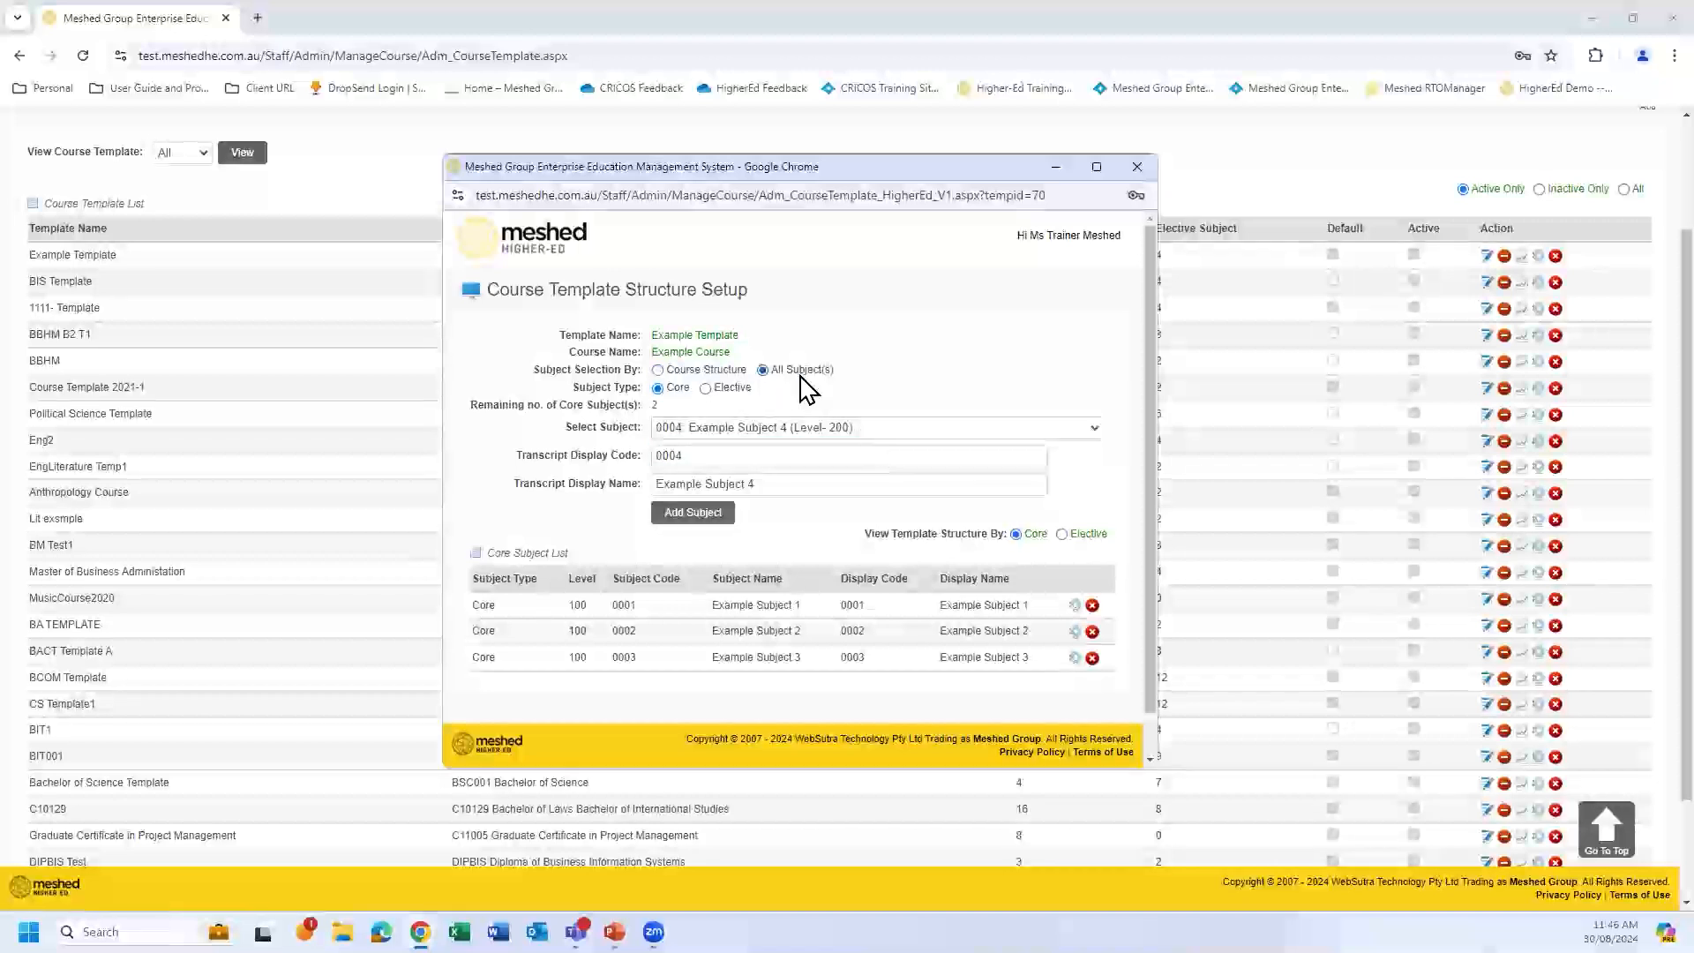
{"action": "left_click", "coordinate": [1093, 429]}
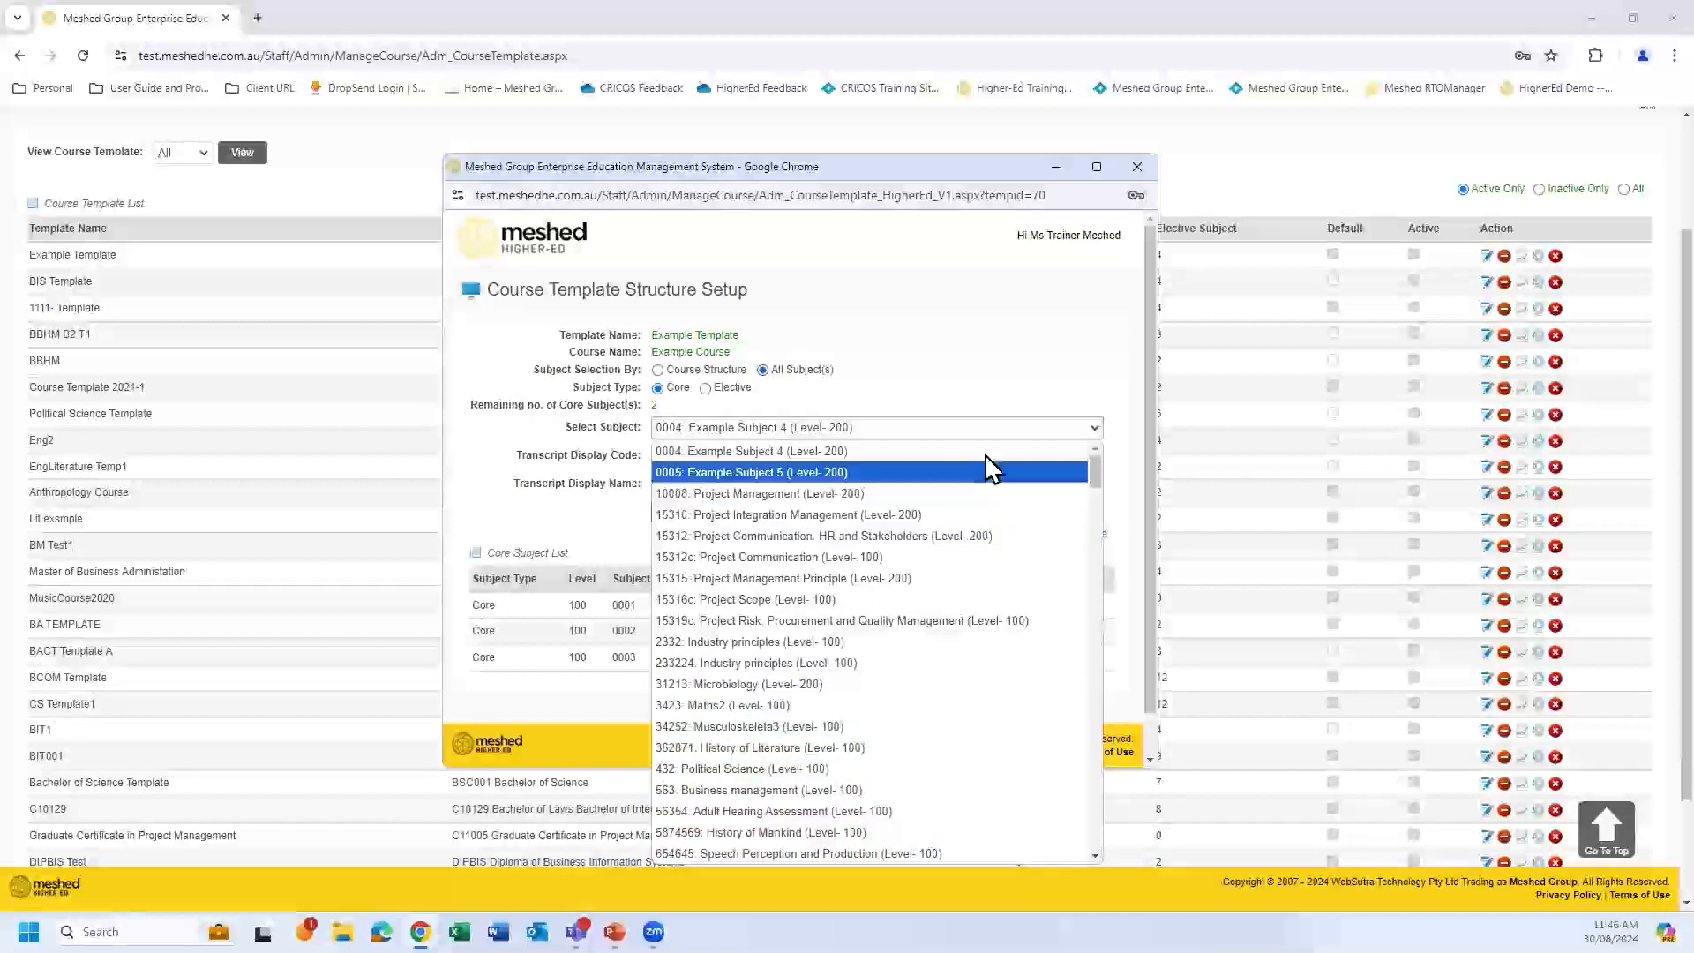
{"action": "left_click", "coordinate": [986, 399]}
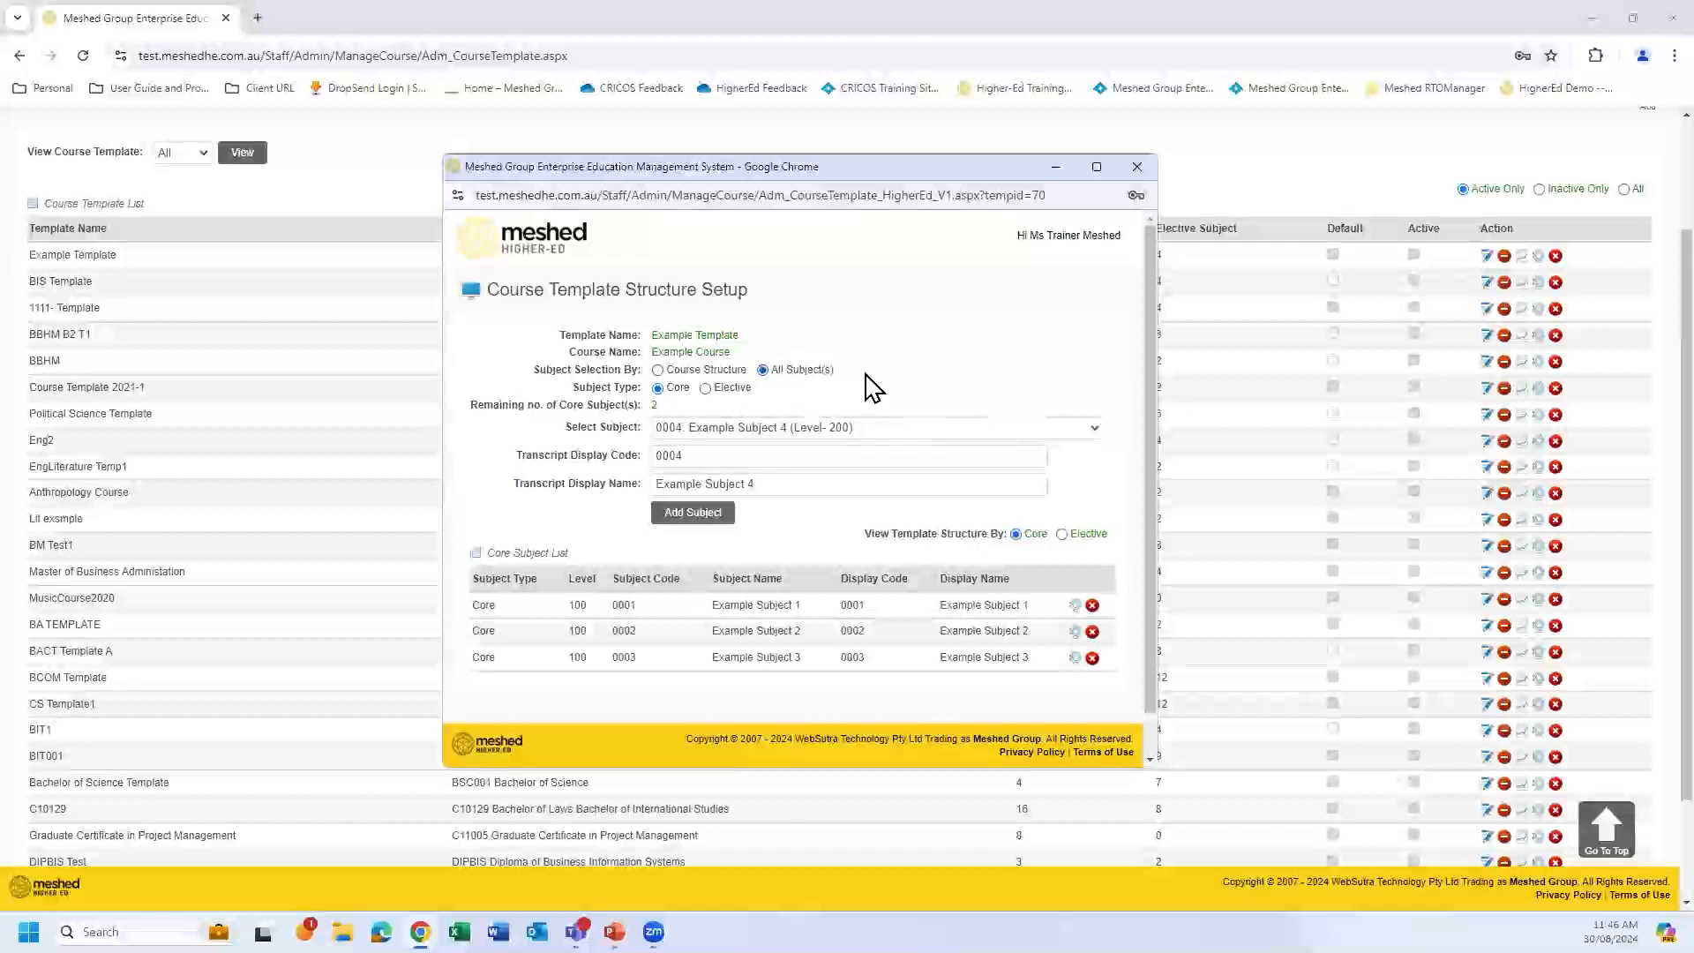
{"action": "left_click", "coordinate": [658, 370]}
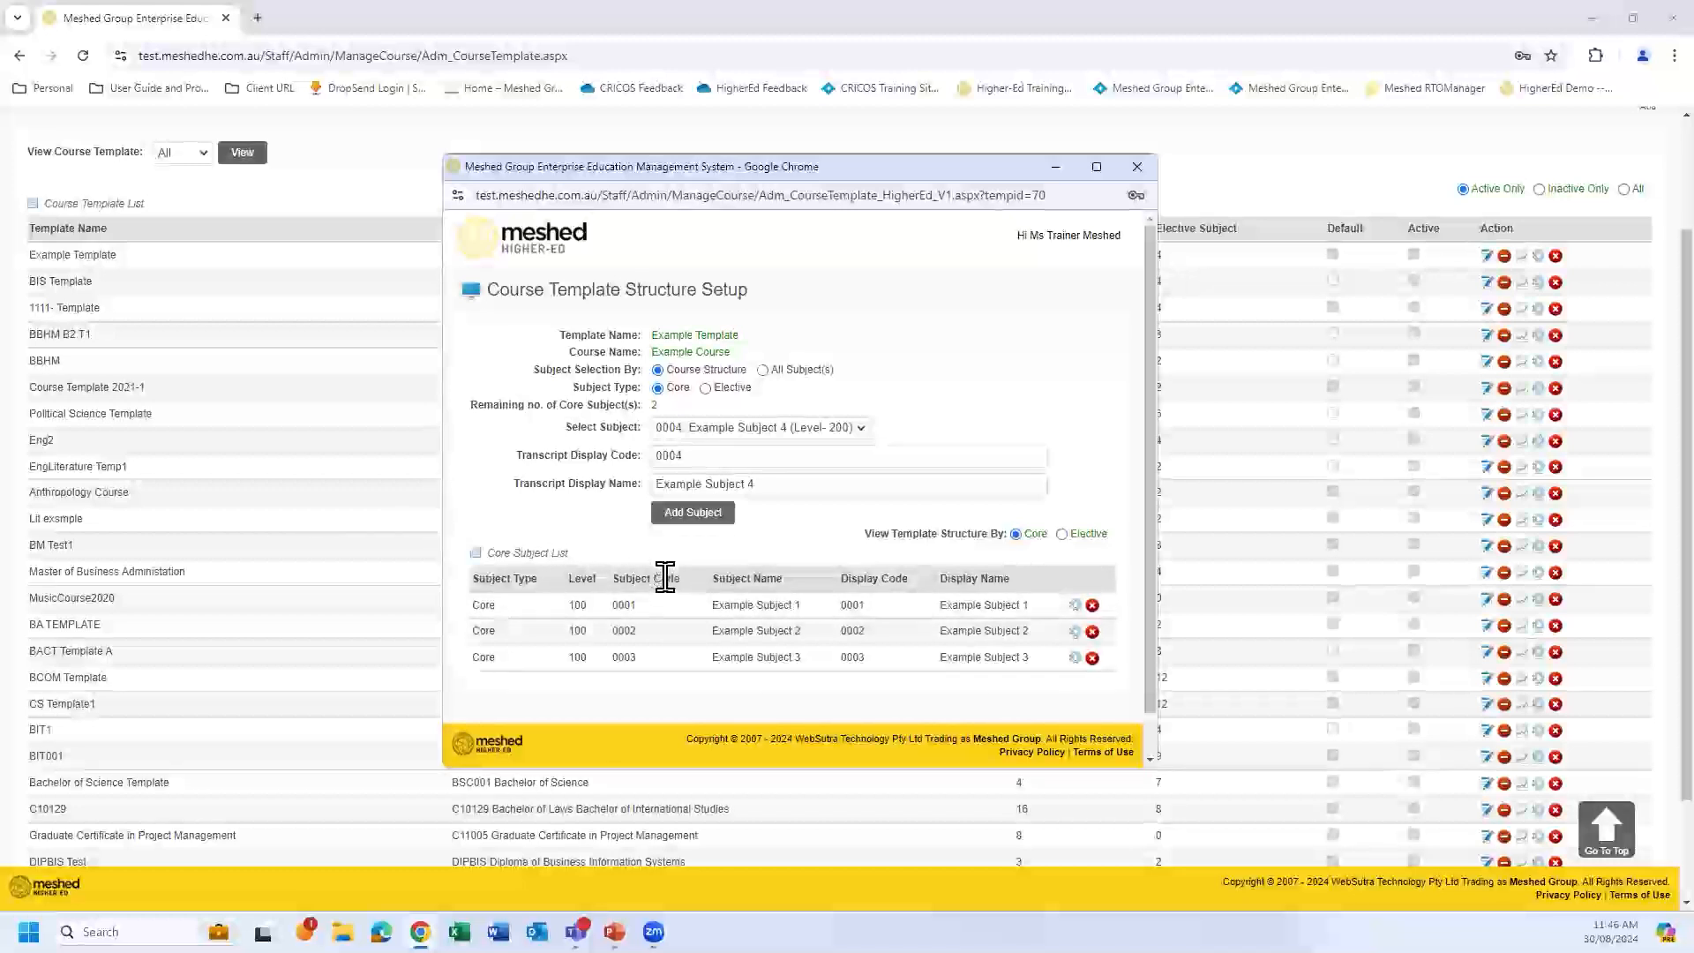
- Add Example Subject 4 and Example Subject 5 as core subjects to Example Template and check the core subject list
{"action": "left_click", "coordinate": [861, 430]}
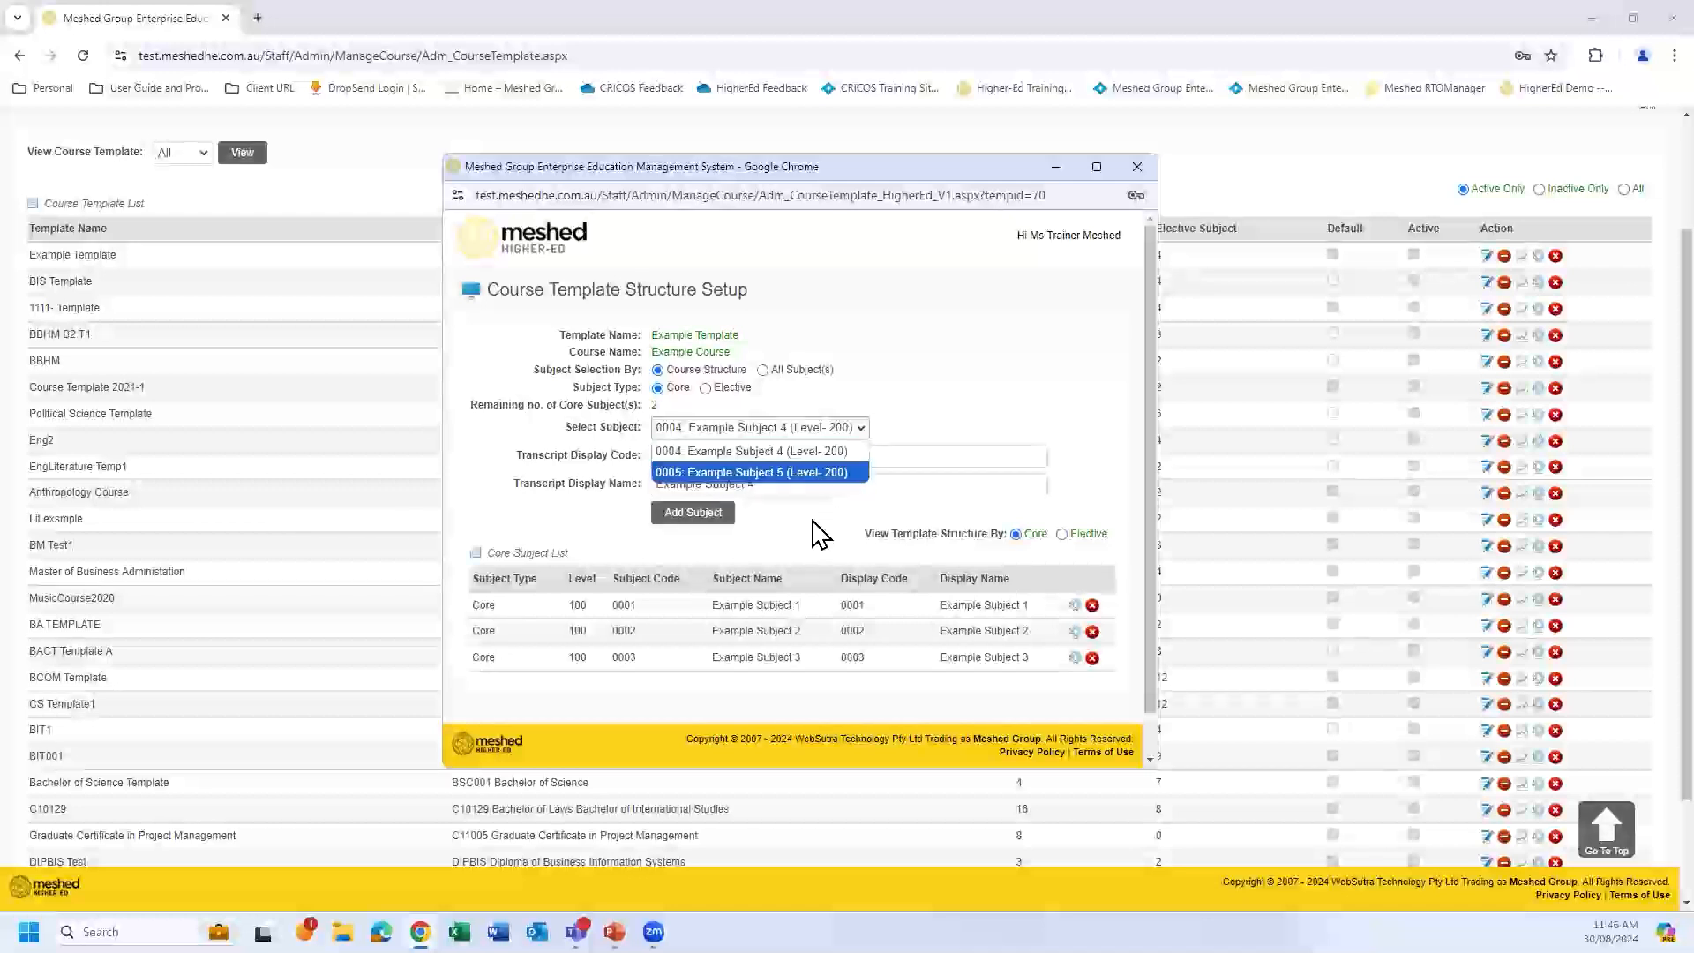
{"action": "left_click", "coordinate": [782, 454]}
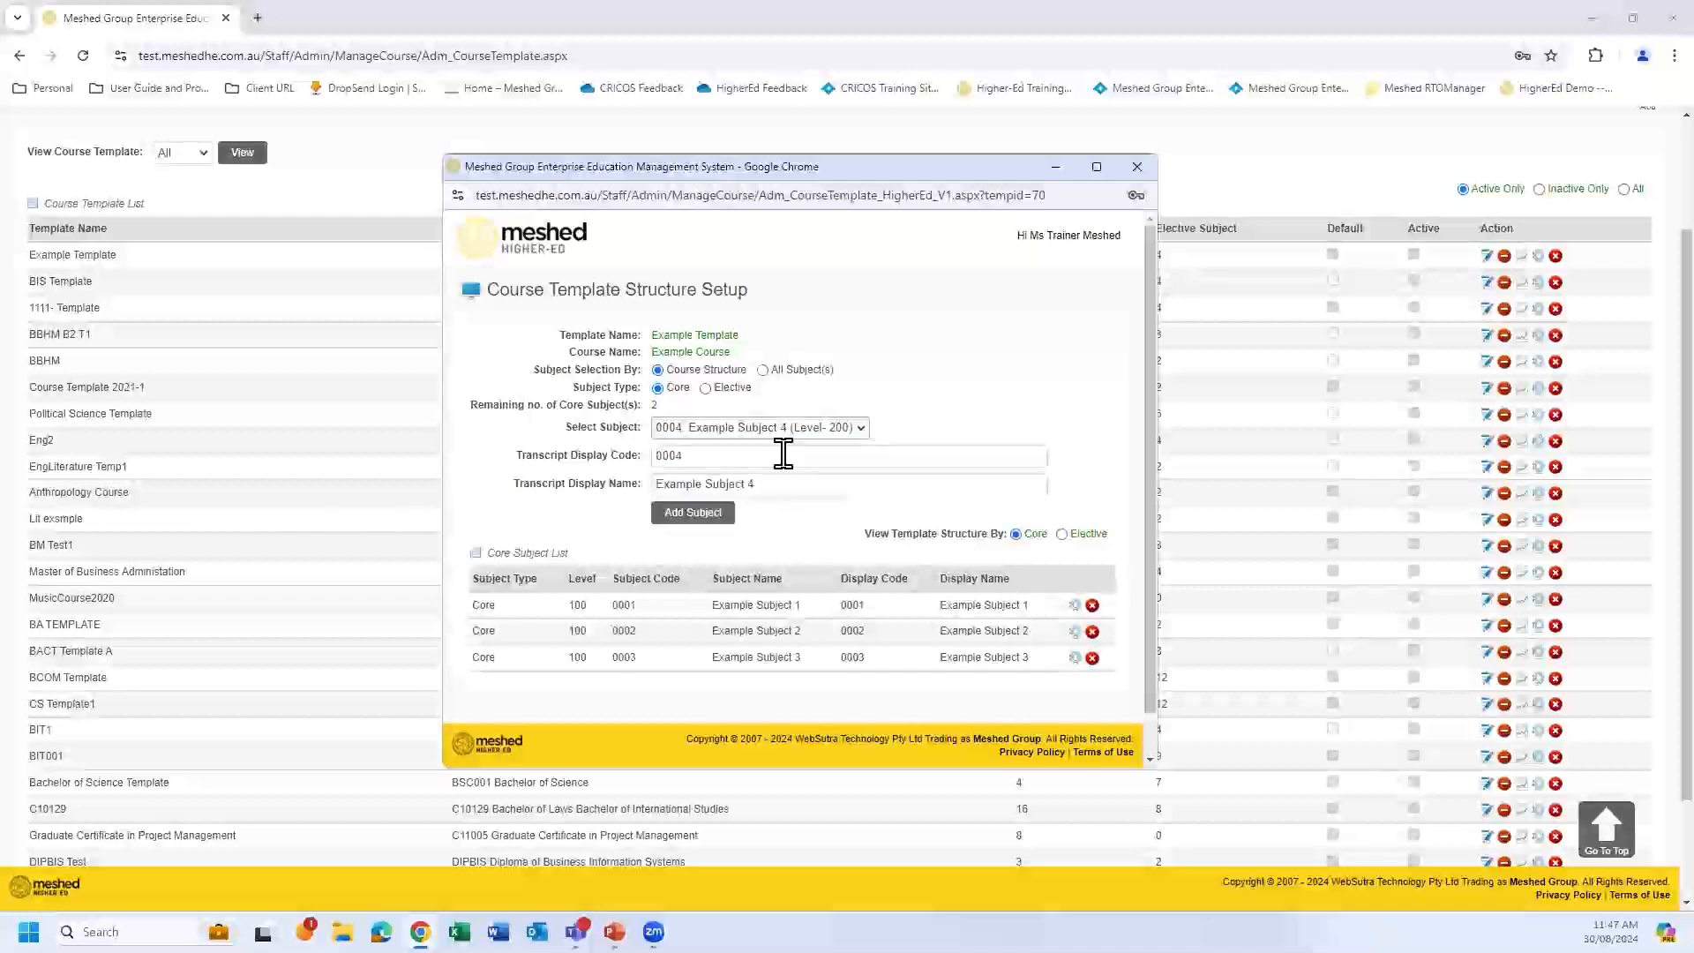
{"action": "left_click", "coordinate": [693, 519]}
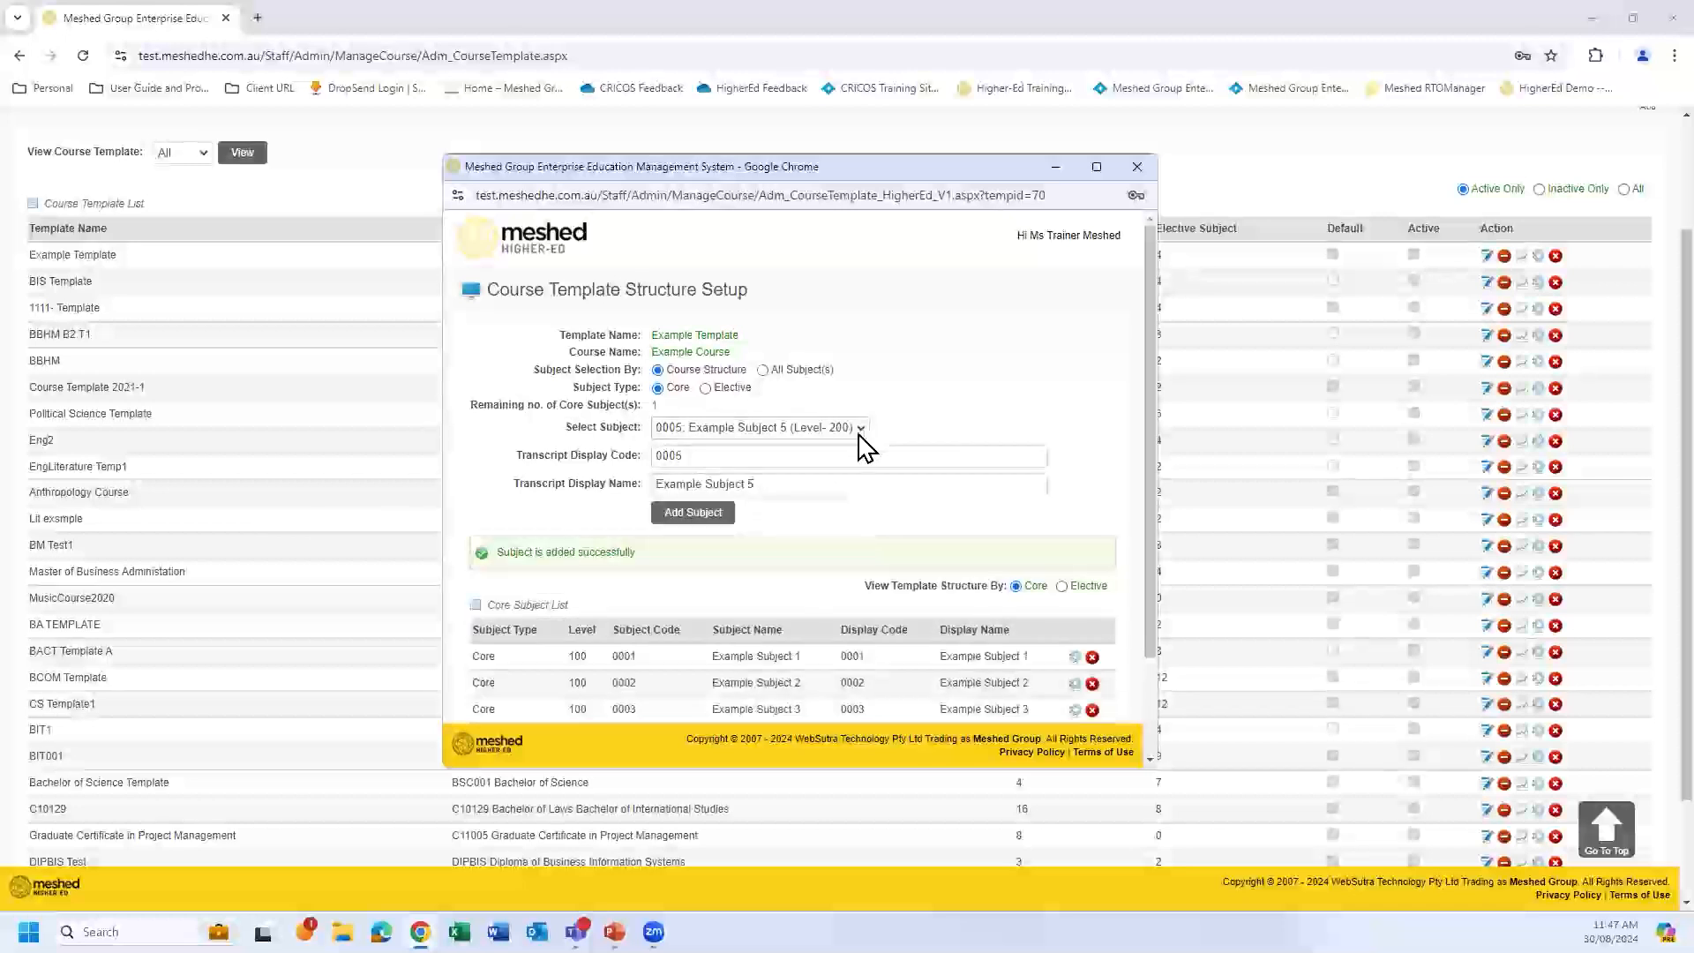
{"action": "left_click", "coordinate": [682, 515]}
{"action": "scroll", "coordinate": [950, 468], "scroll_direction": "down", "scroll_amount": 2}
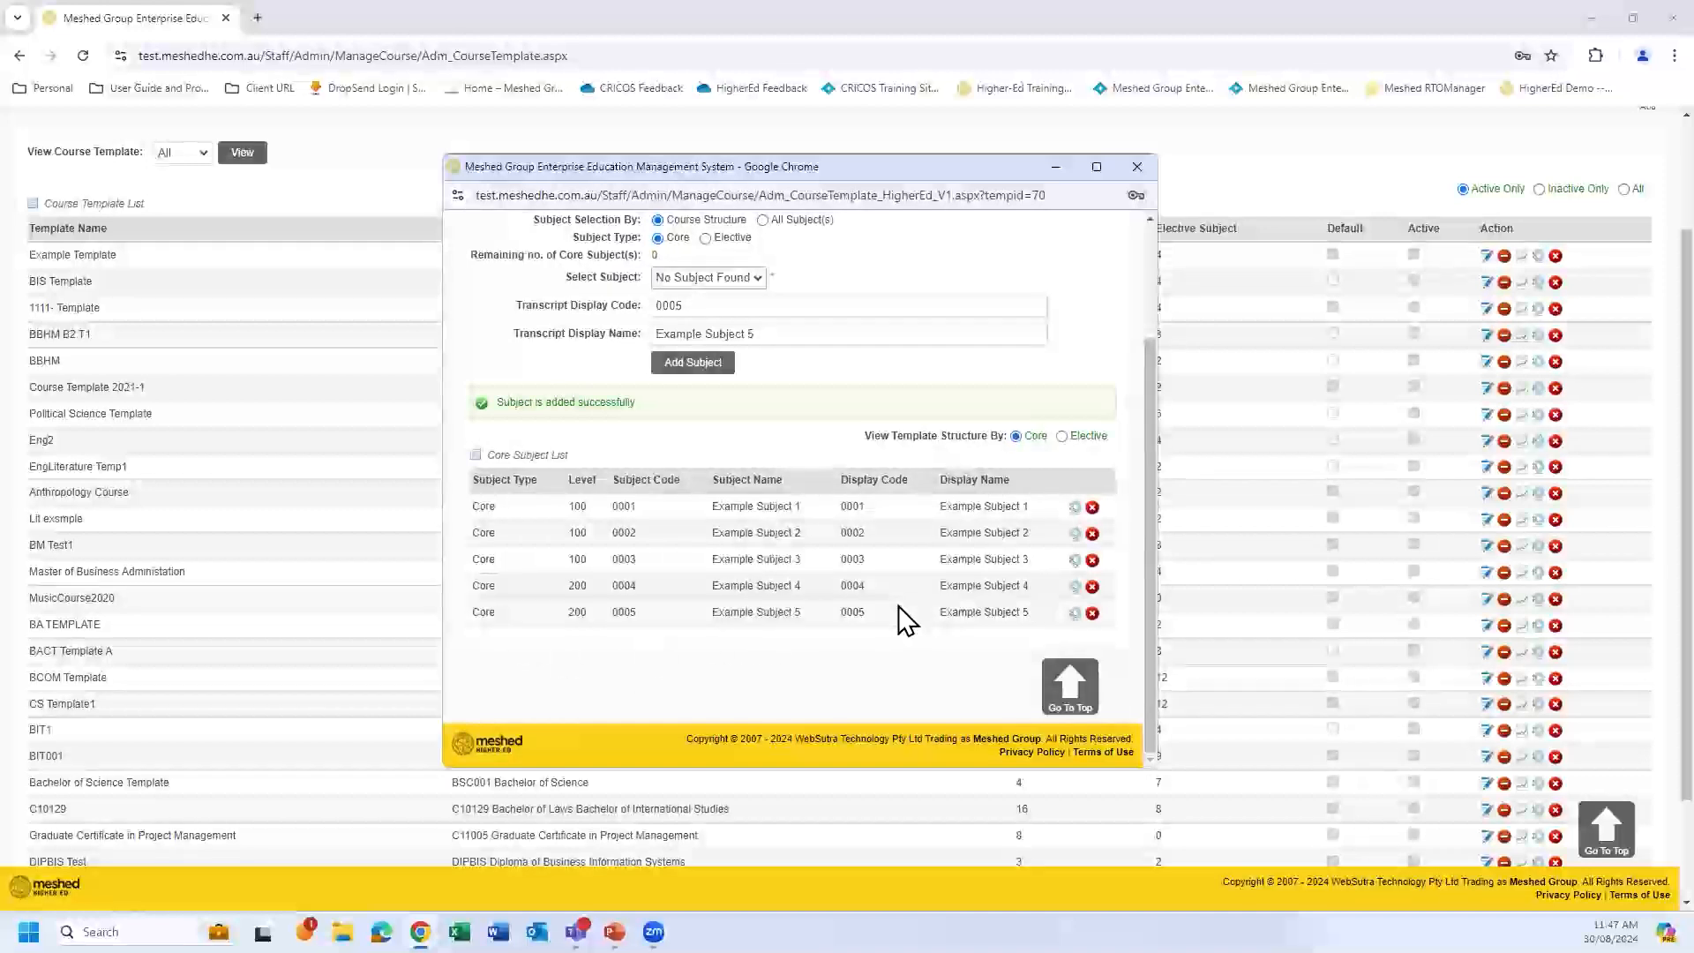
{"action": "scroll", "coordinate": [899, 604], "scroll_direction": "up", "scroll_amount": 3}
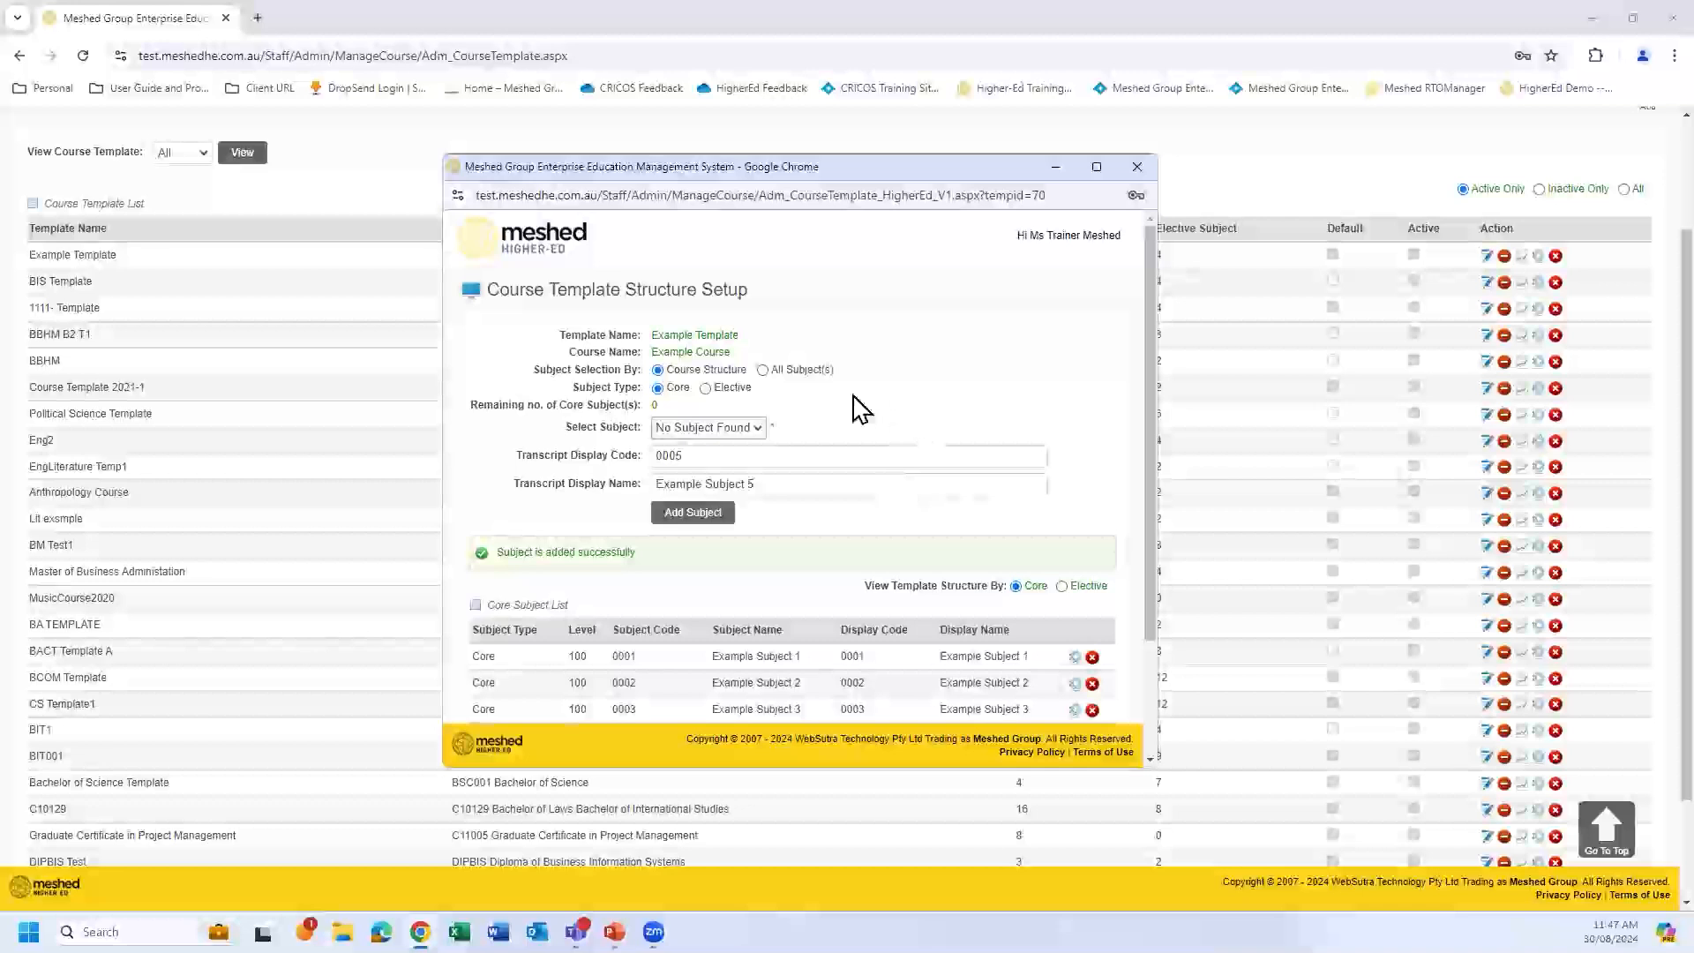
- Set the subject type to Elective and check which elective groups are available
{"action": "left_click", "coordinate": [705, 388]}
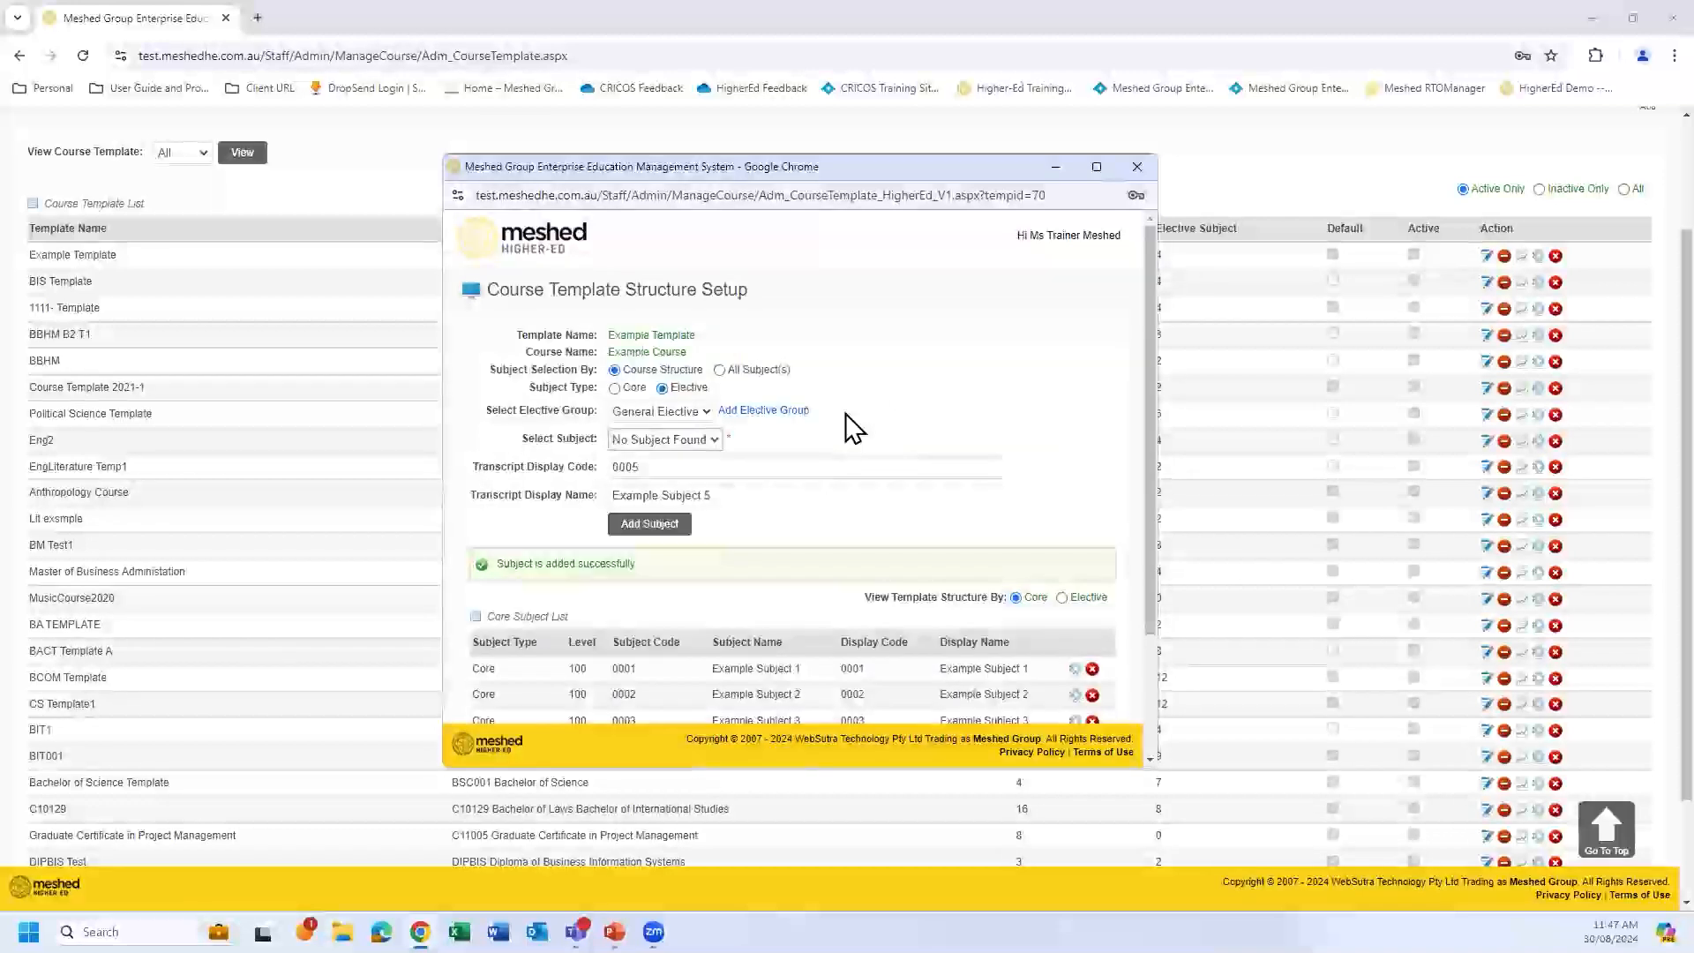
{"action": "left_click", "coordinate": [706, 412]}
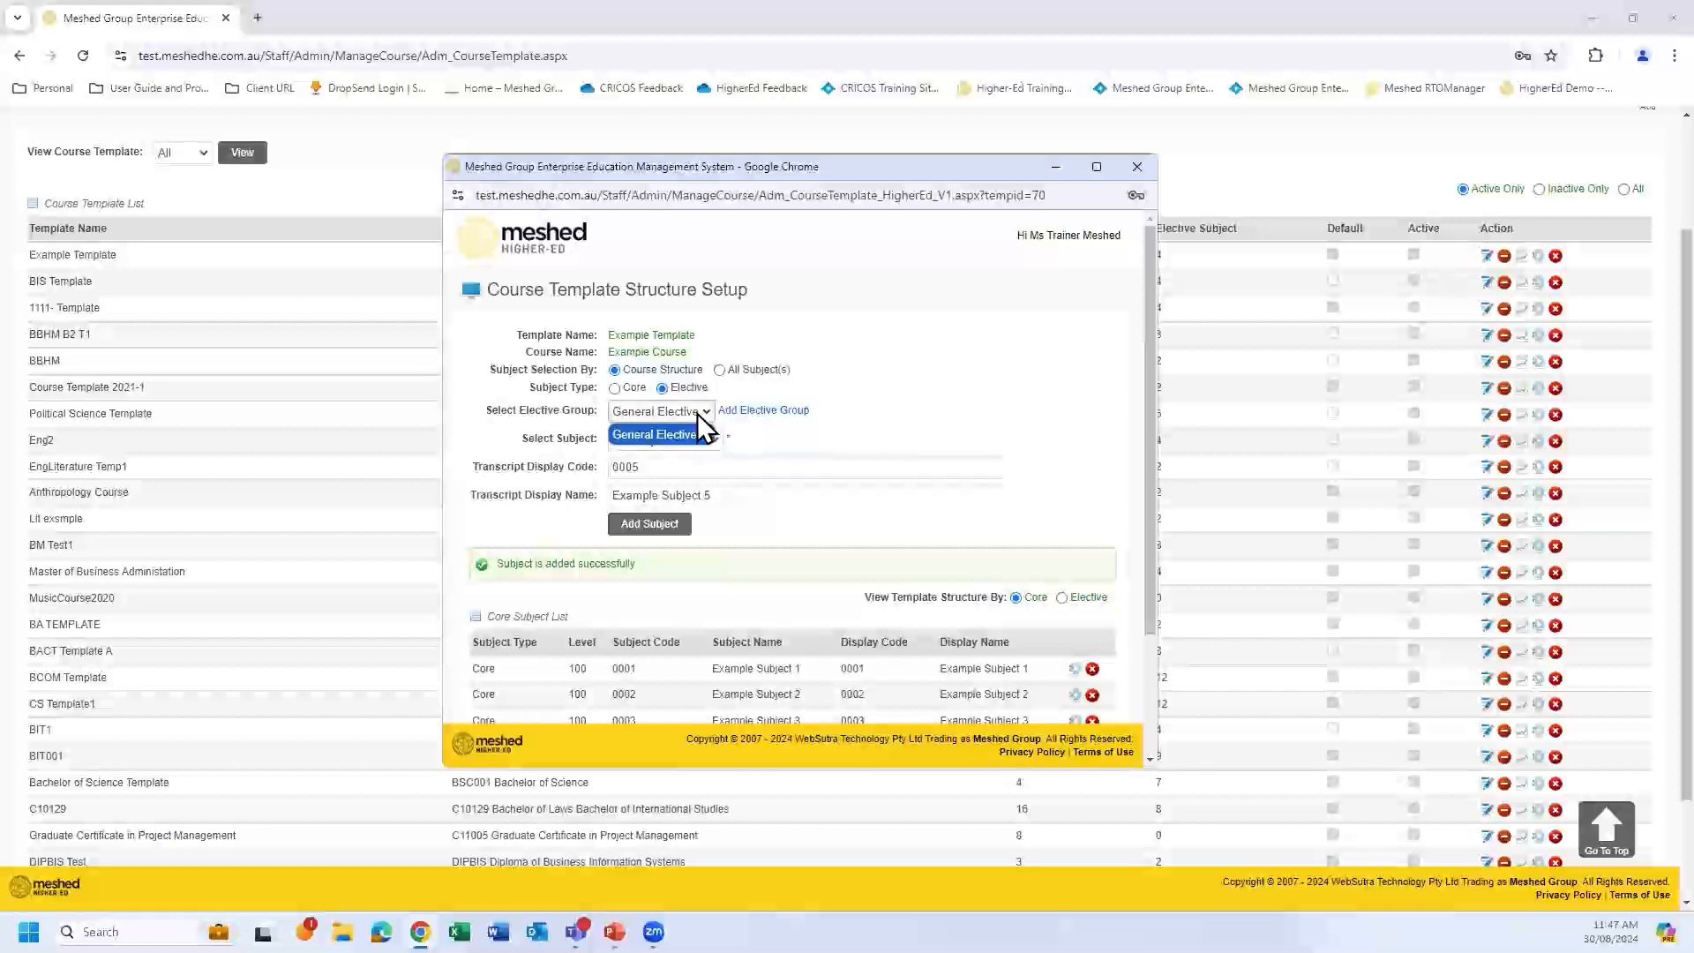
{"action": "left_click", "coordinate": [706, 412]}
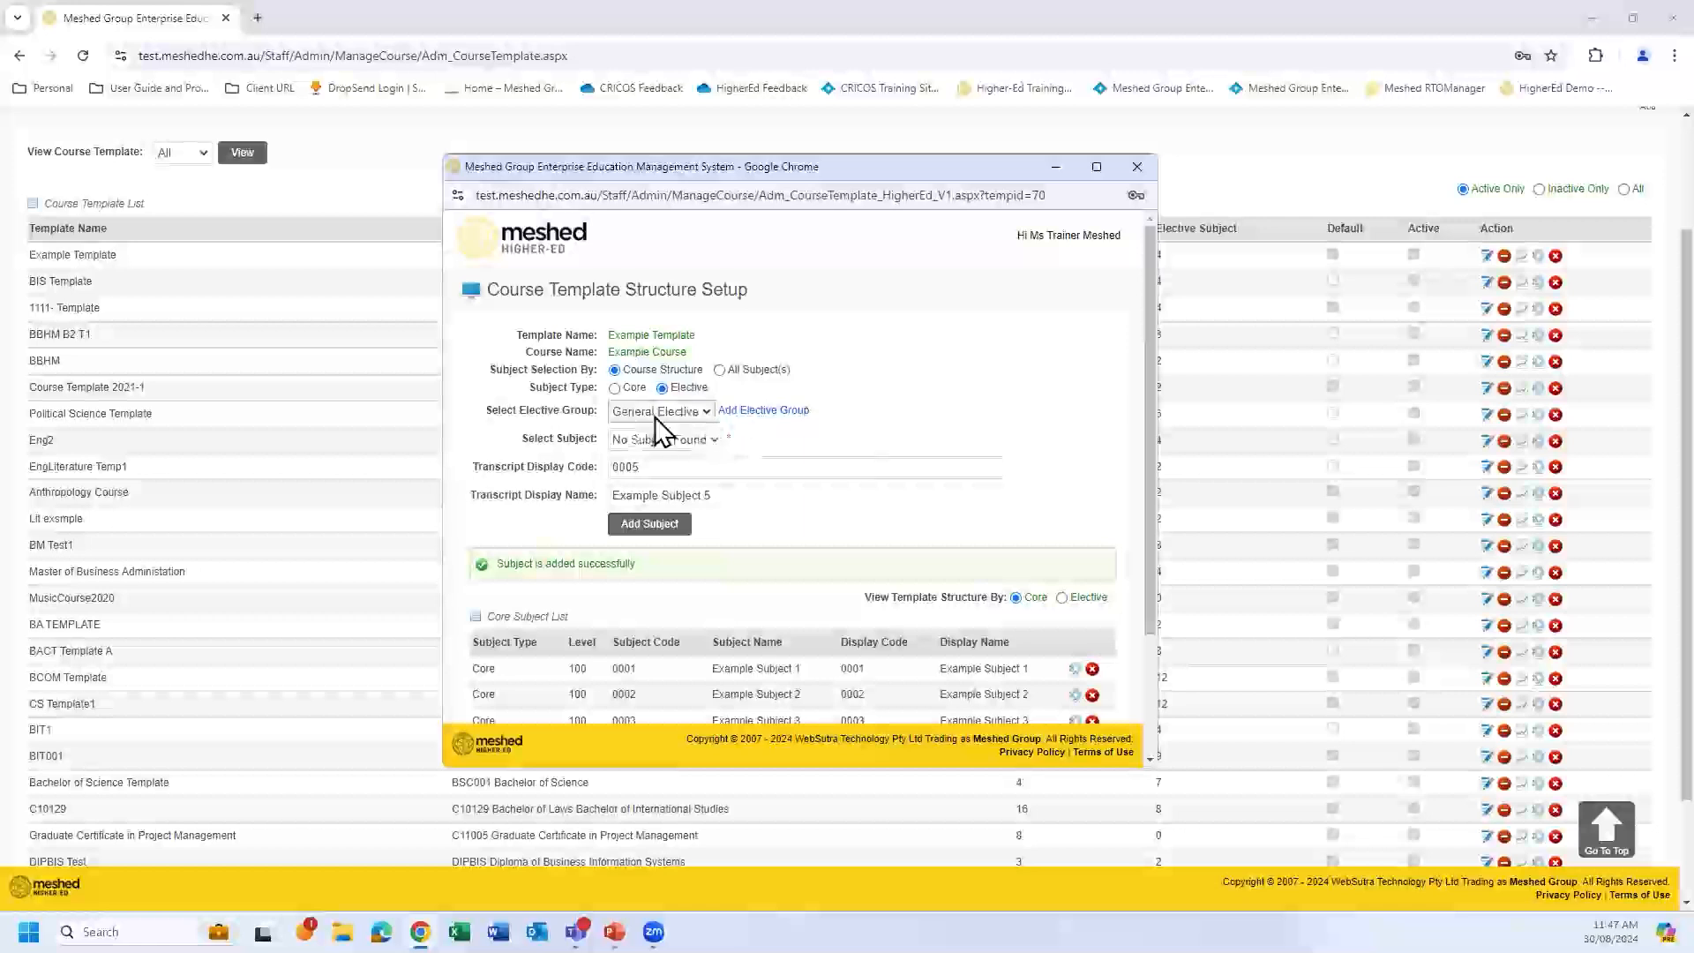
- Add a Major elective group named Example Major with a minimum of 1 and a maximum of 2 subjects to complete
{"action": "left_click", "coordinate": [763, 412]}
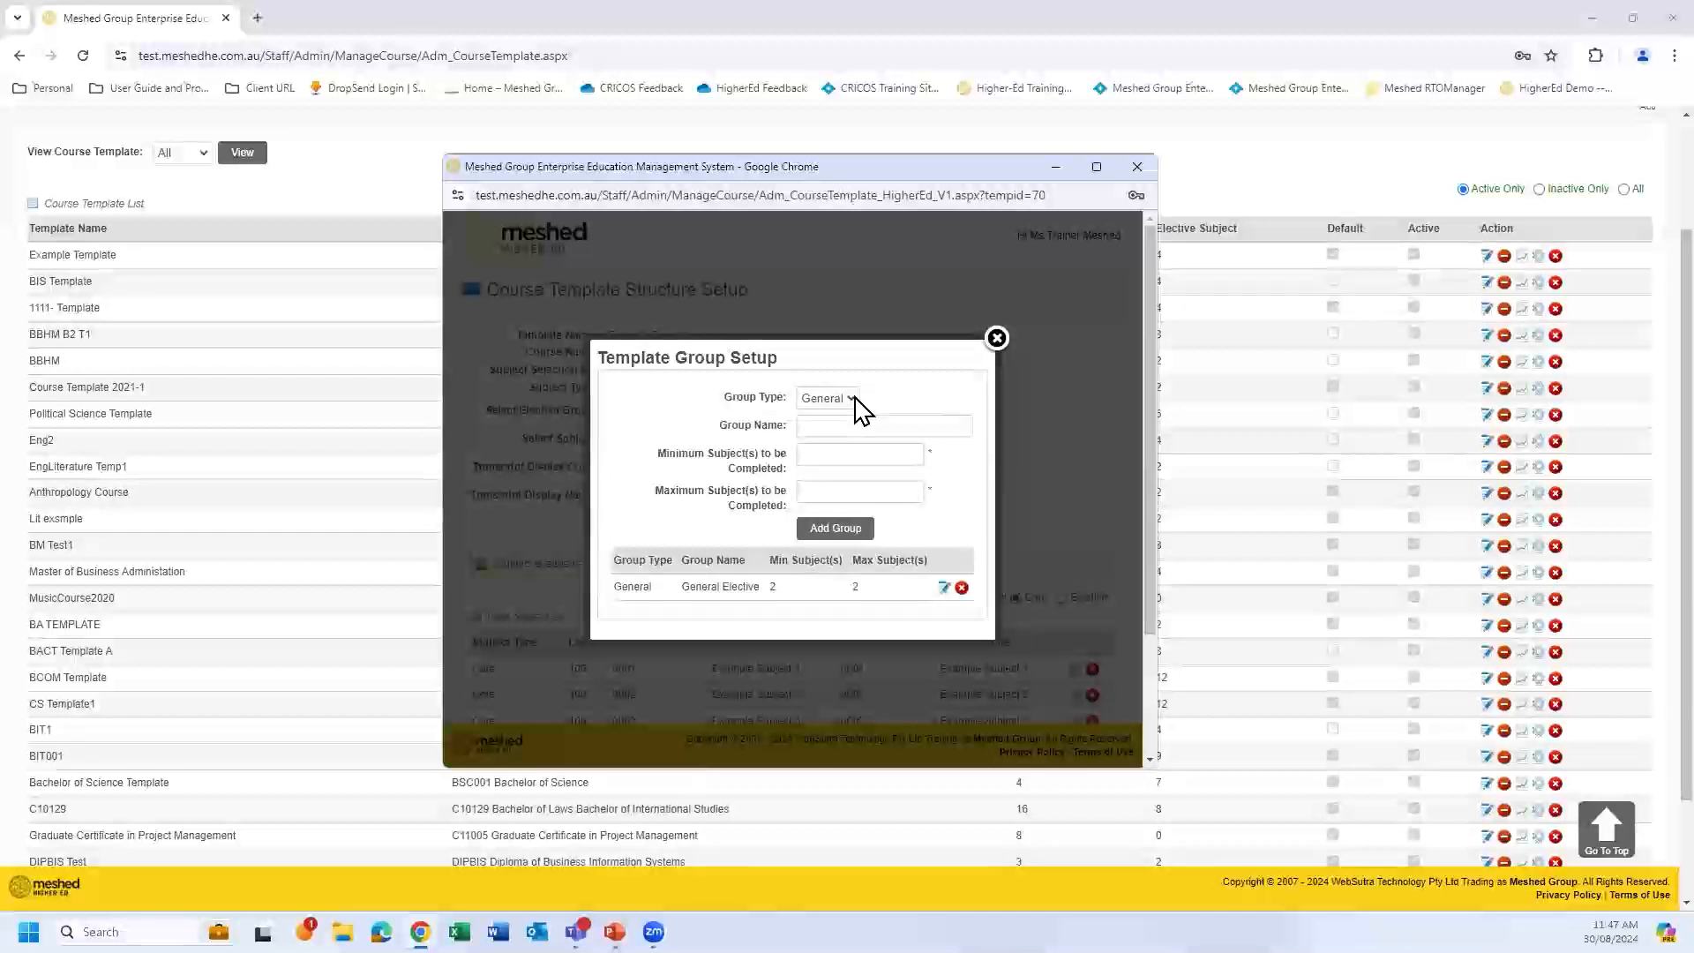
{"action": "left_click", "coordinate": [852, 400]}
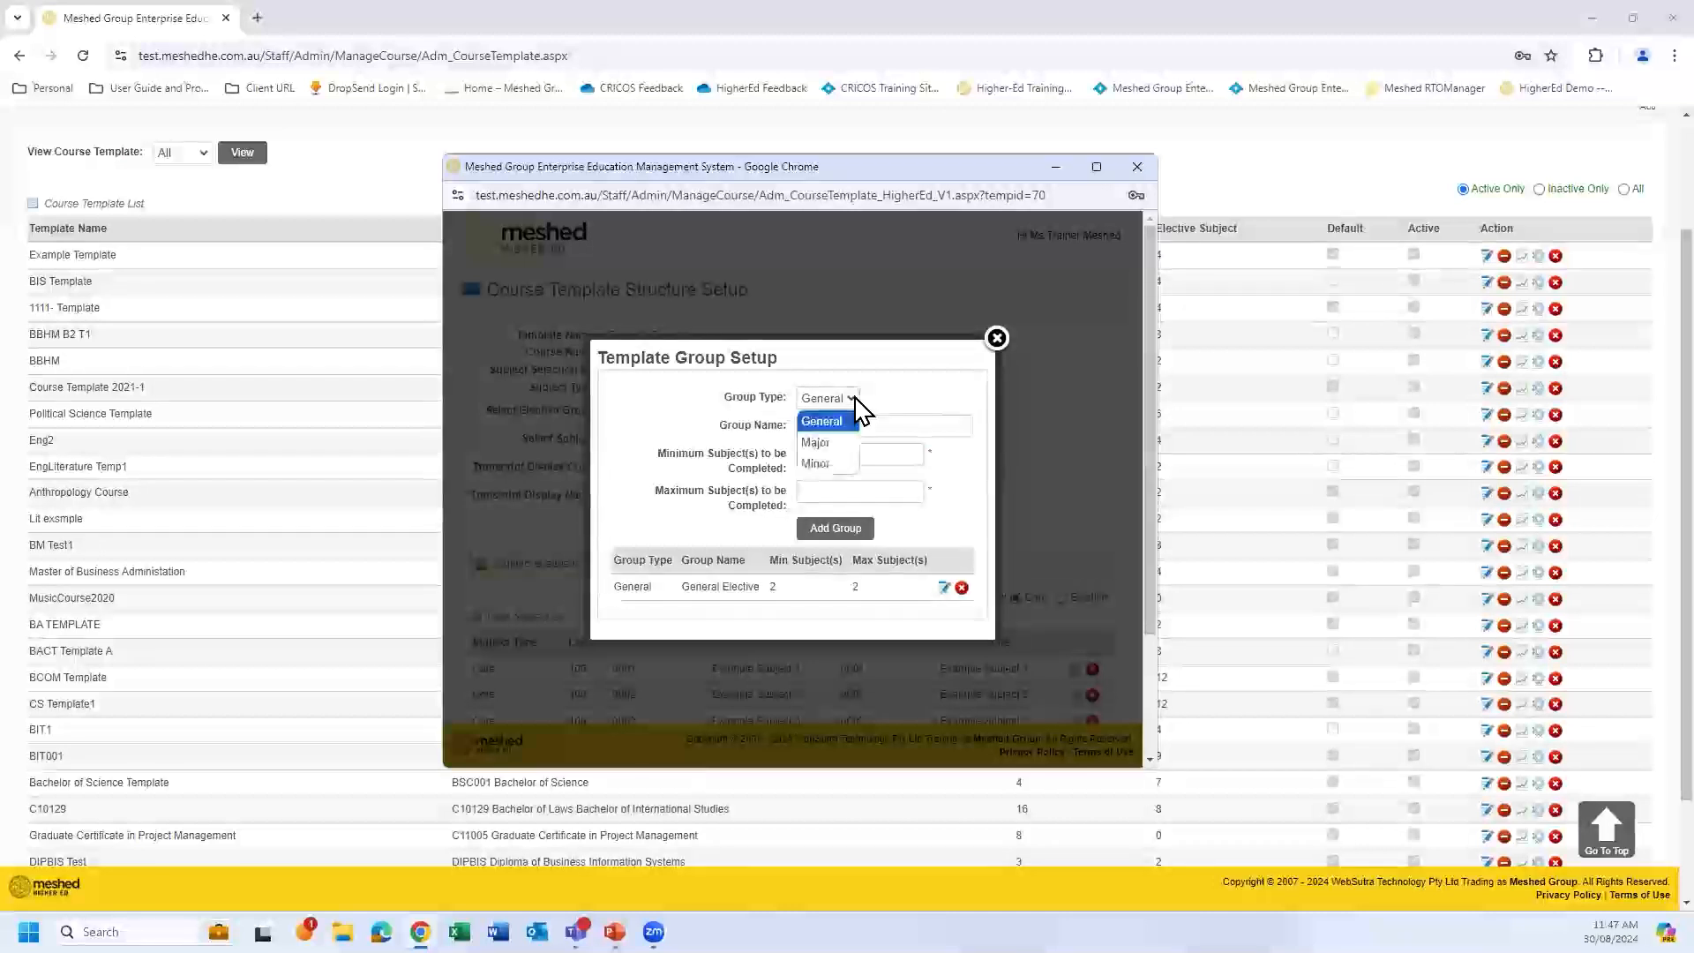
{"action": "left_click", "coordinate": [843, 442]}
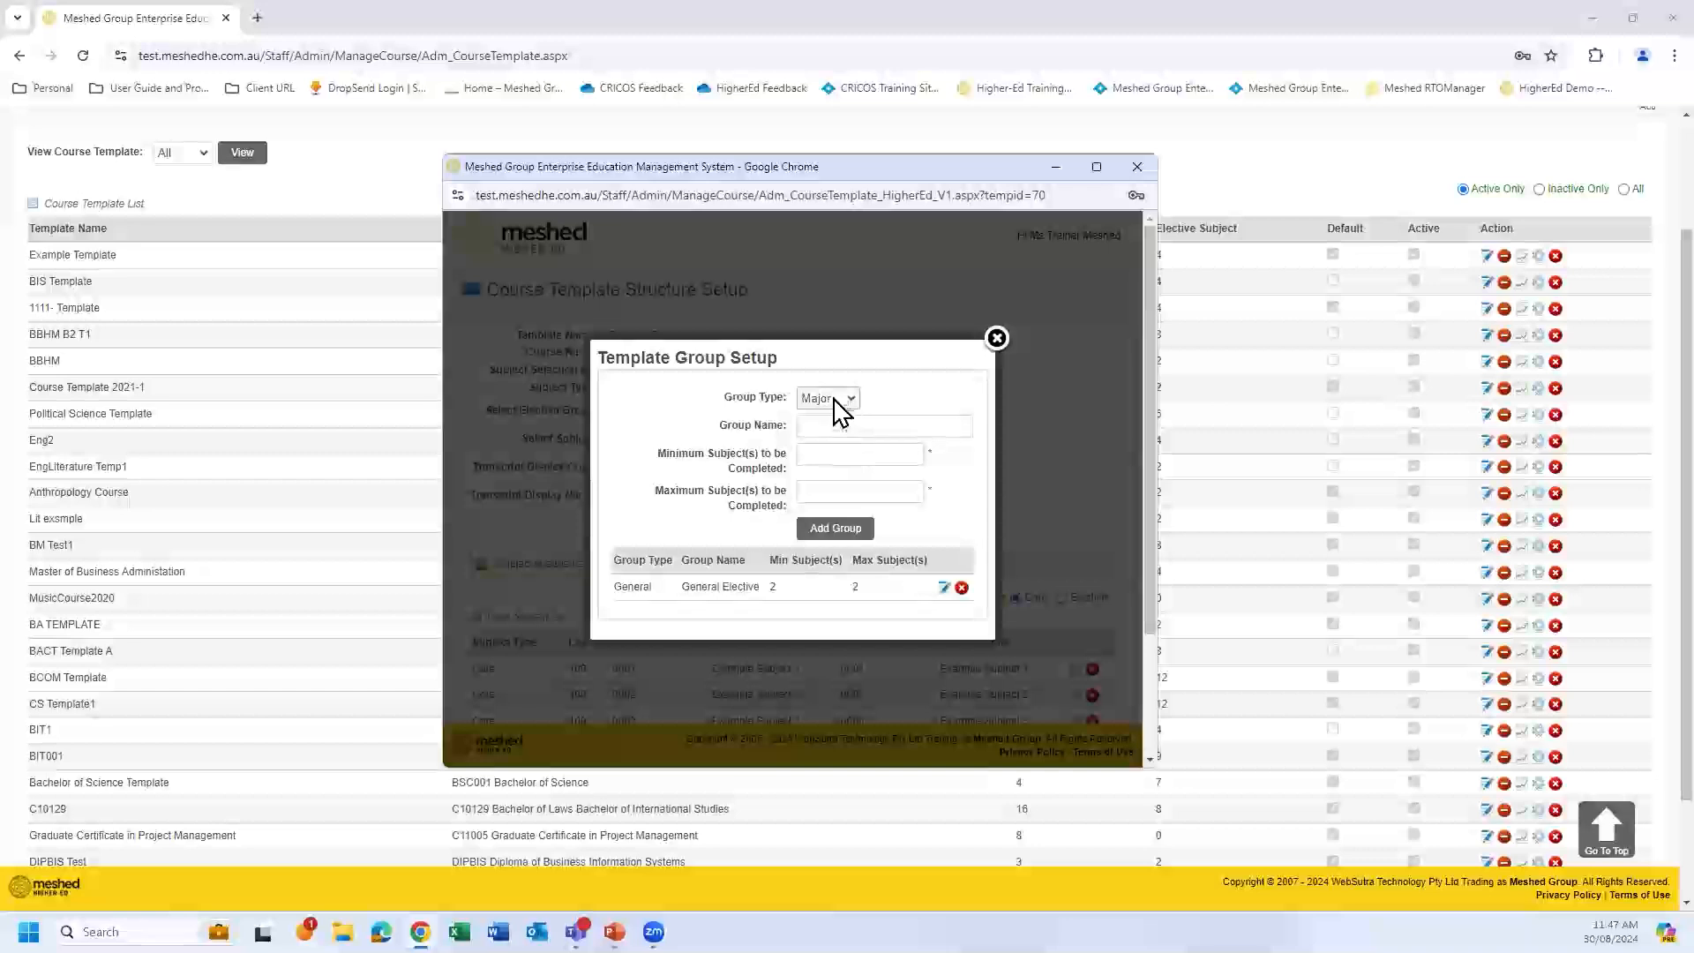
{"action": "left_click", "coordinate": [841, 426]}
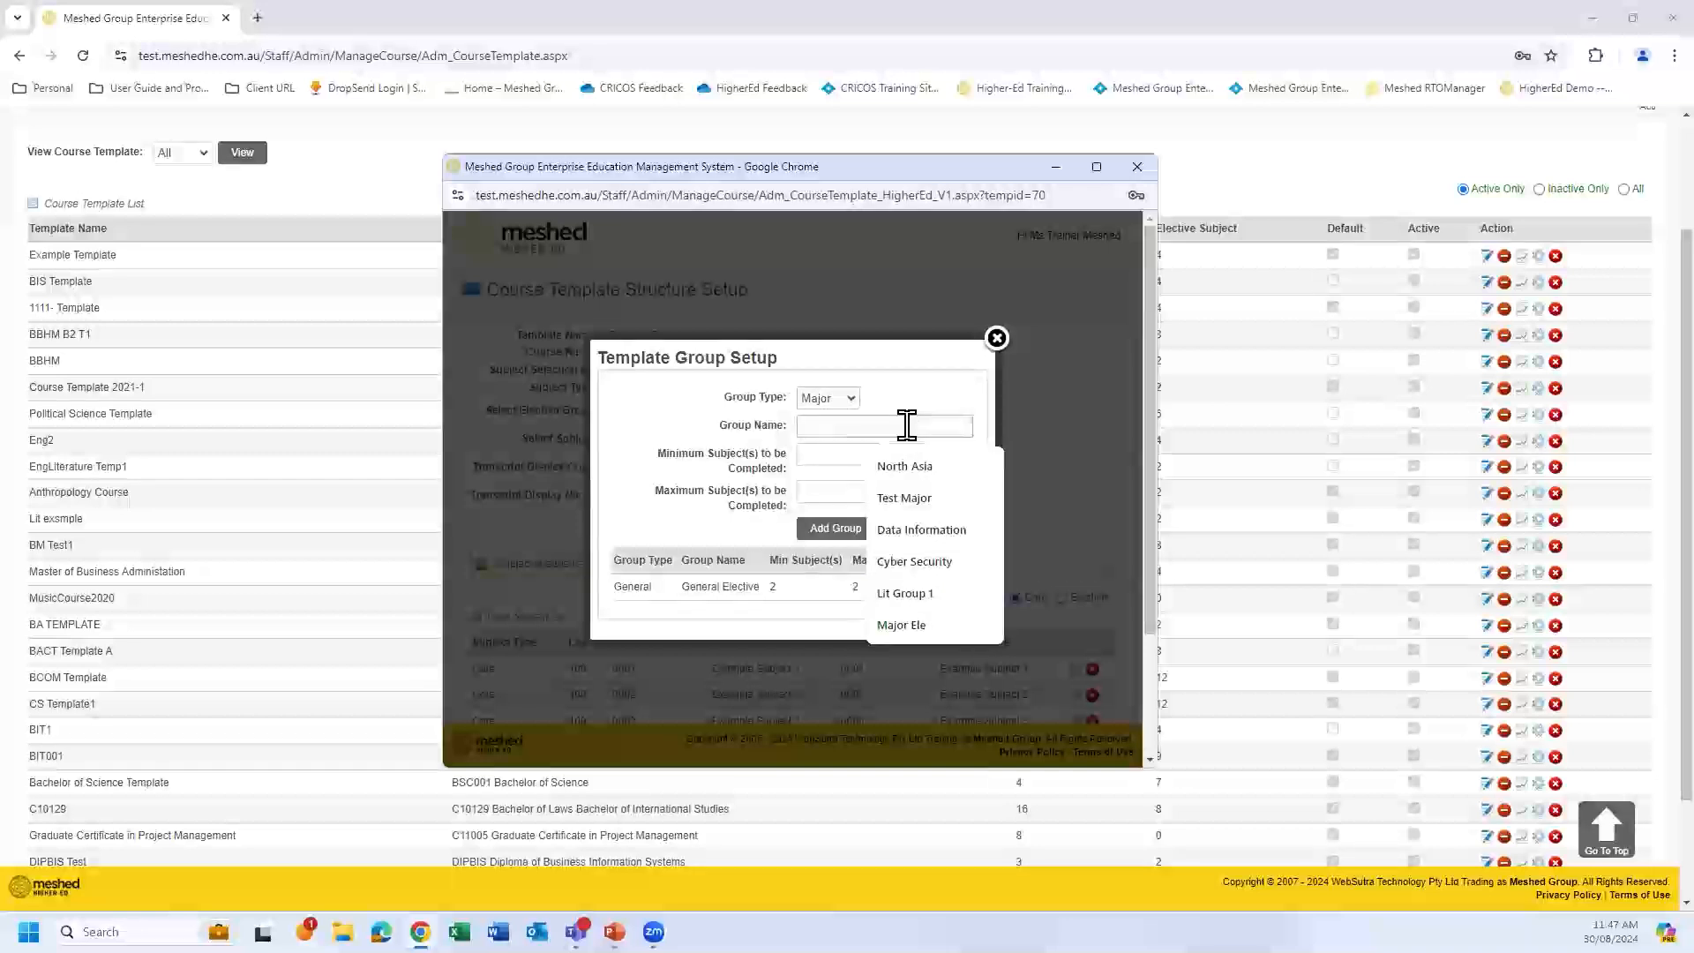
{"action": "type", "text": "Example"}
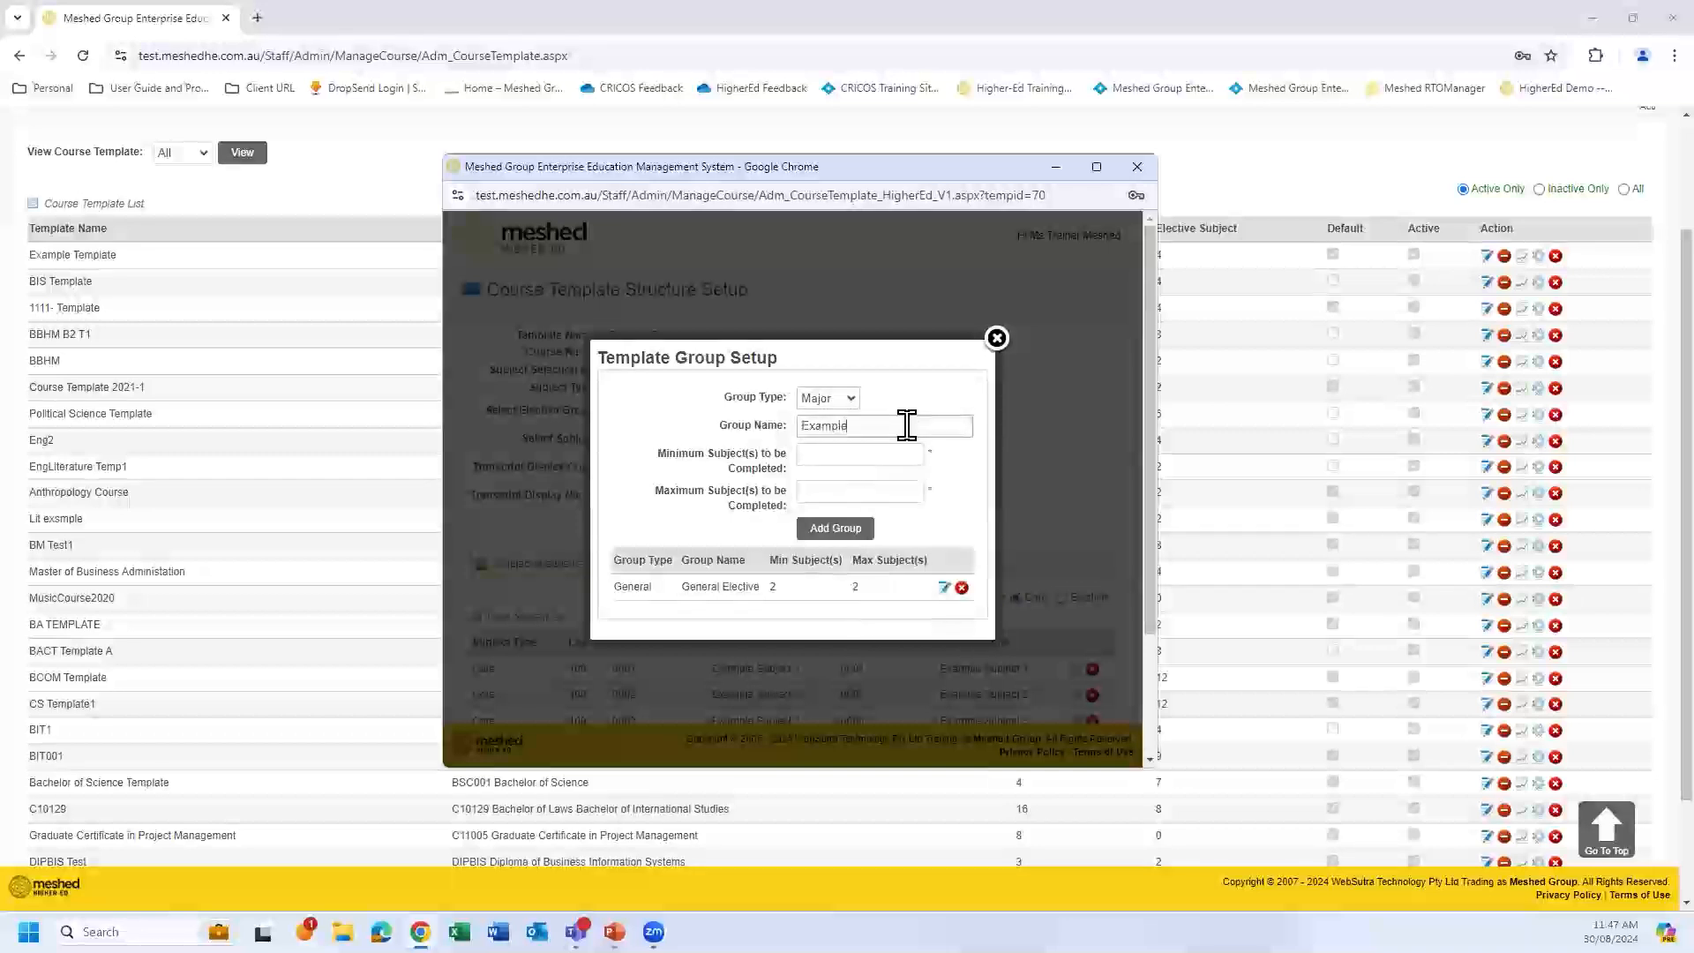
{"action": "type", "text": " Major"}
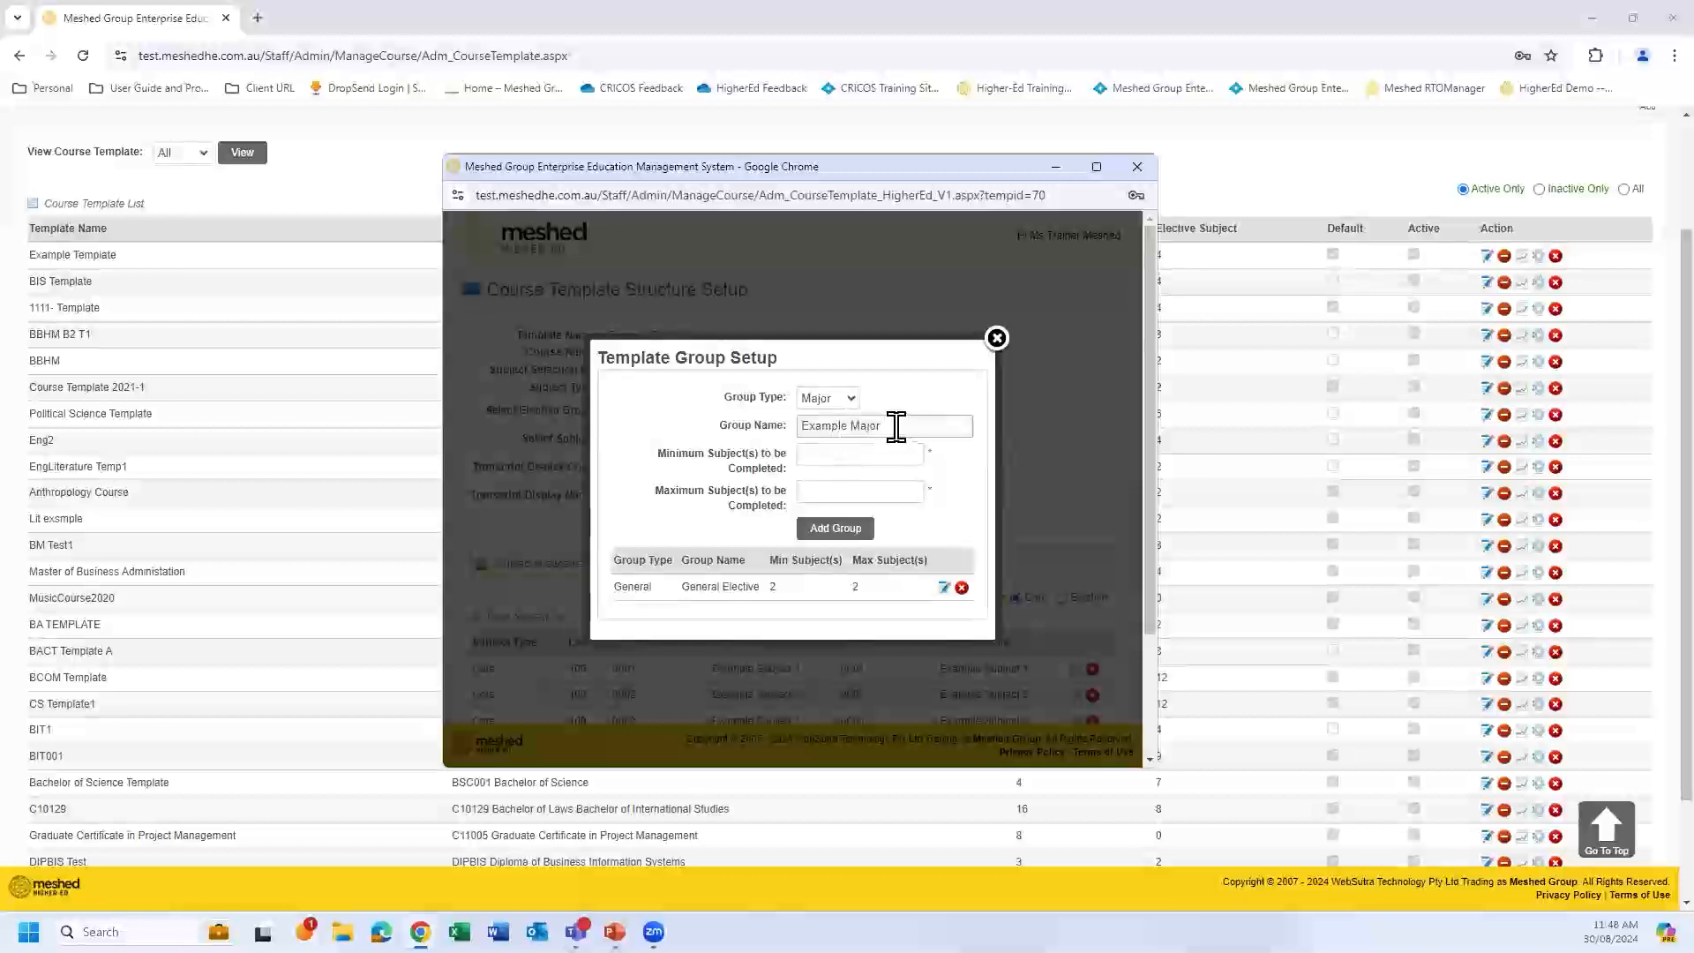
{"action": "left_click", "coordinate": [847, 453]}
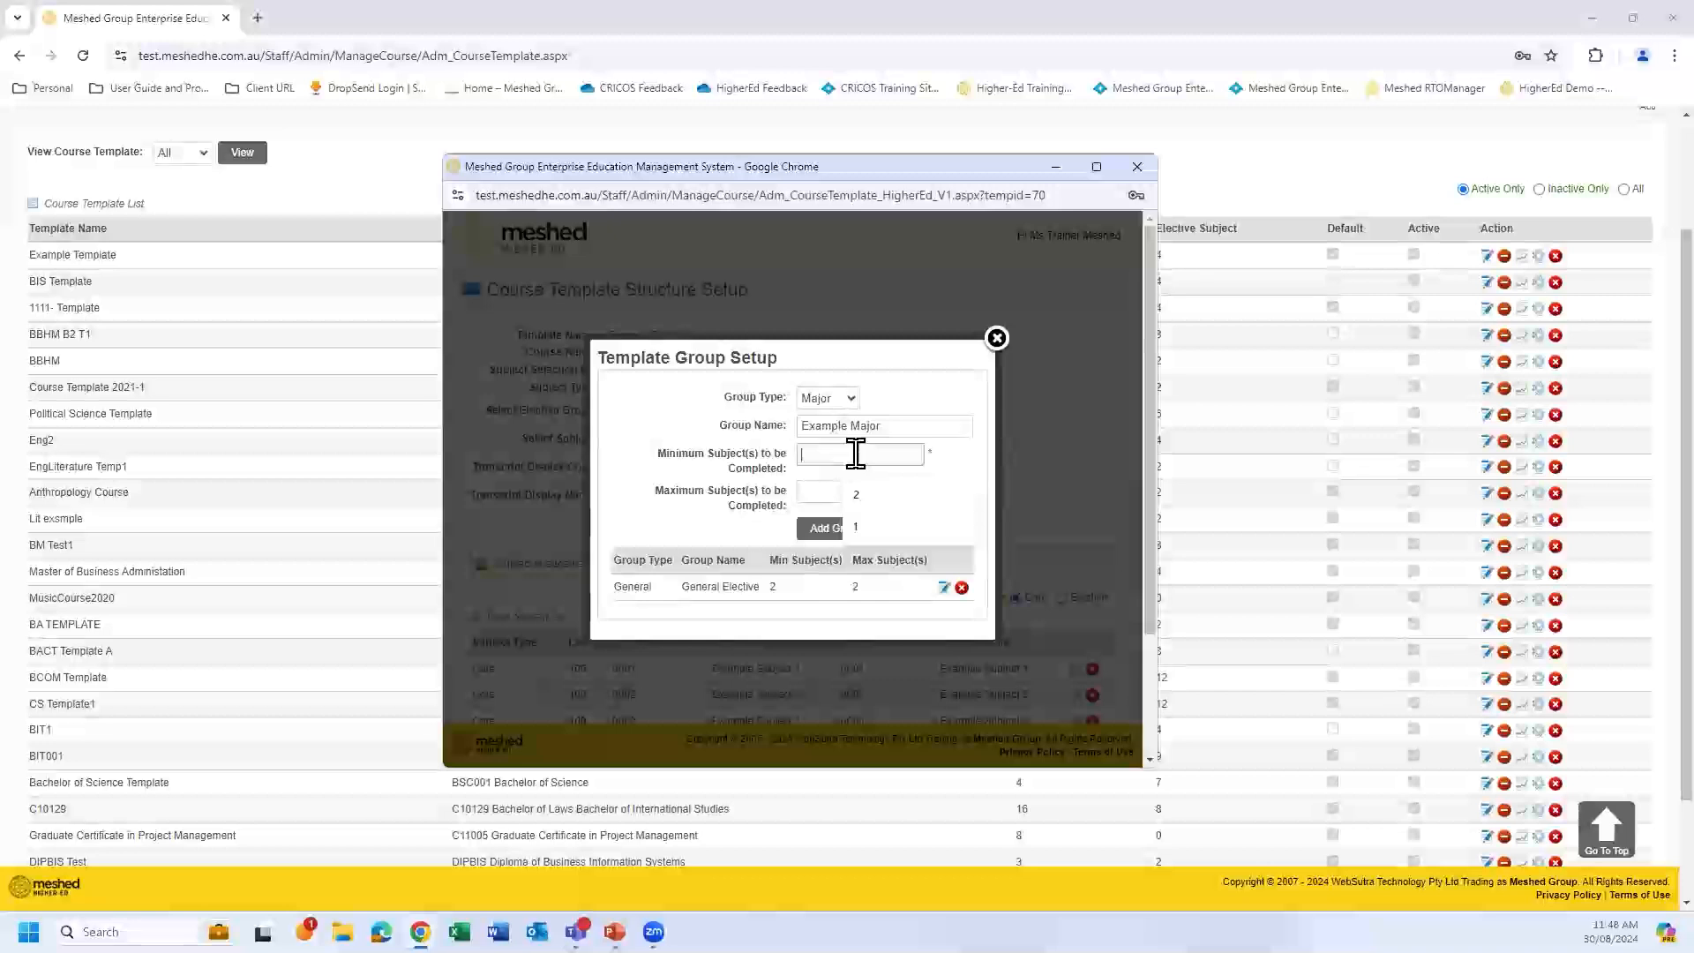
{"action": "type", "text": "1"}
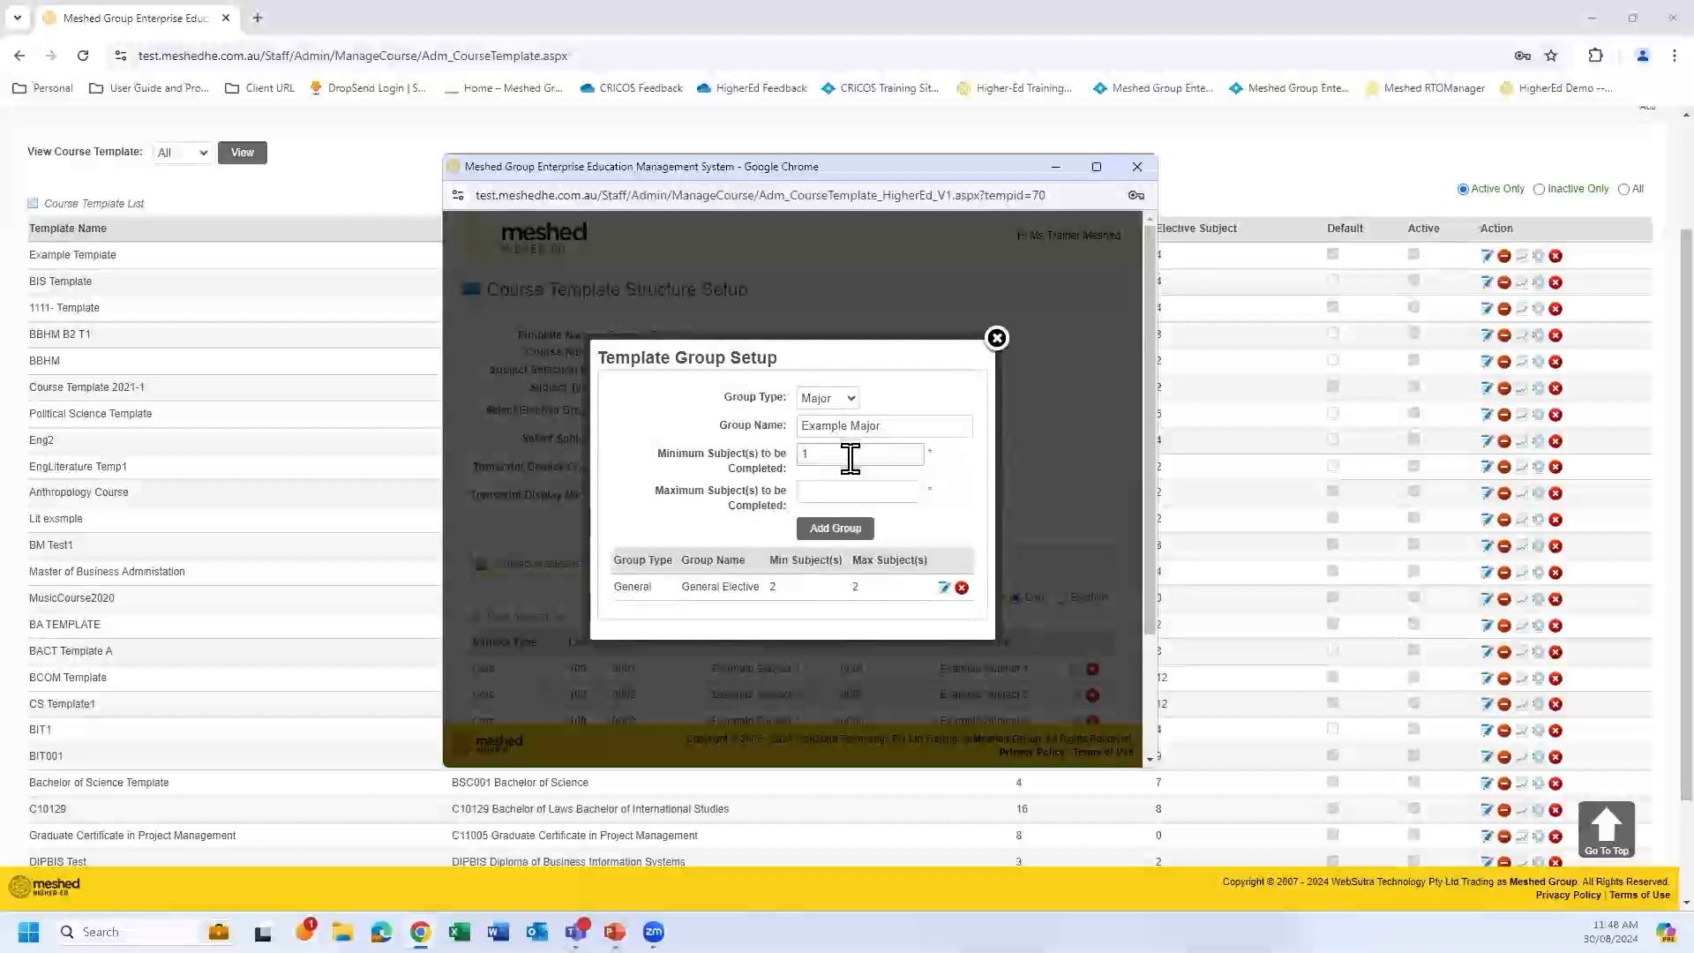
{"action": "left_click", "coordinate": [844, 492]}
{"action": "type", "text": "2"}
{"action": "left_click", "coordinate": [825, 531]}
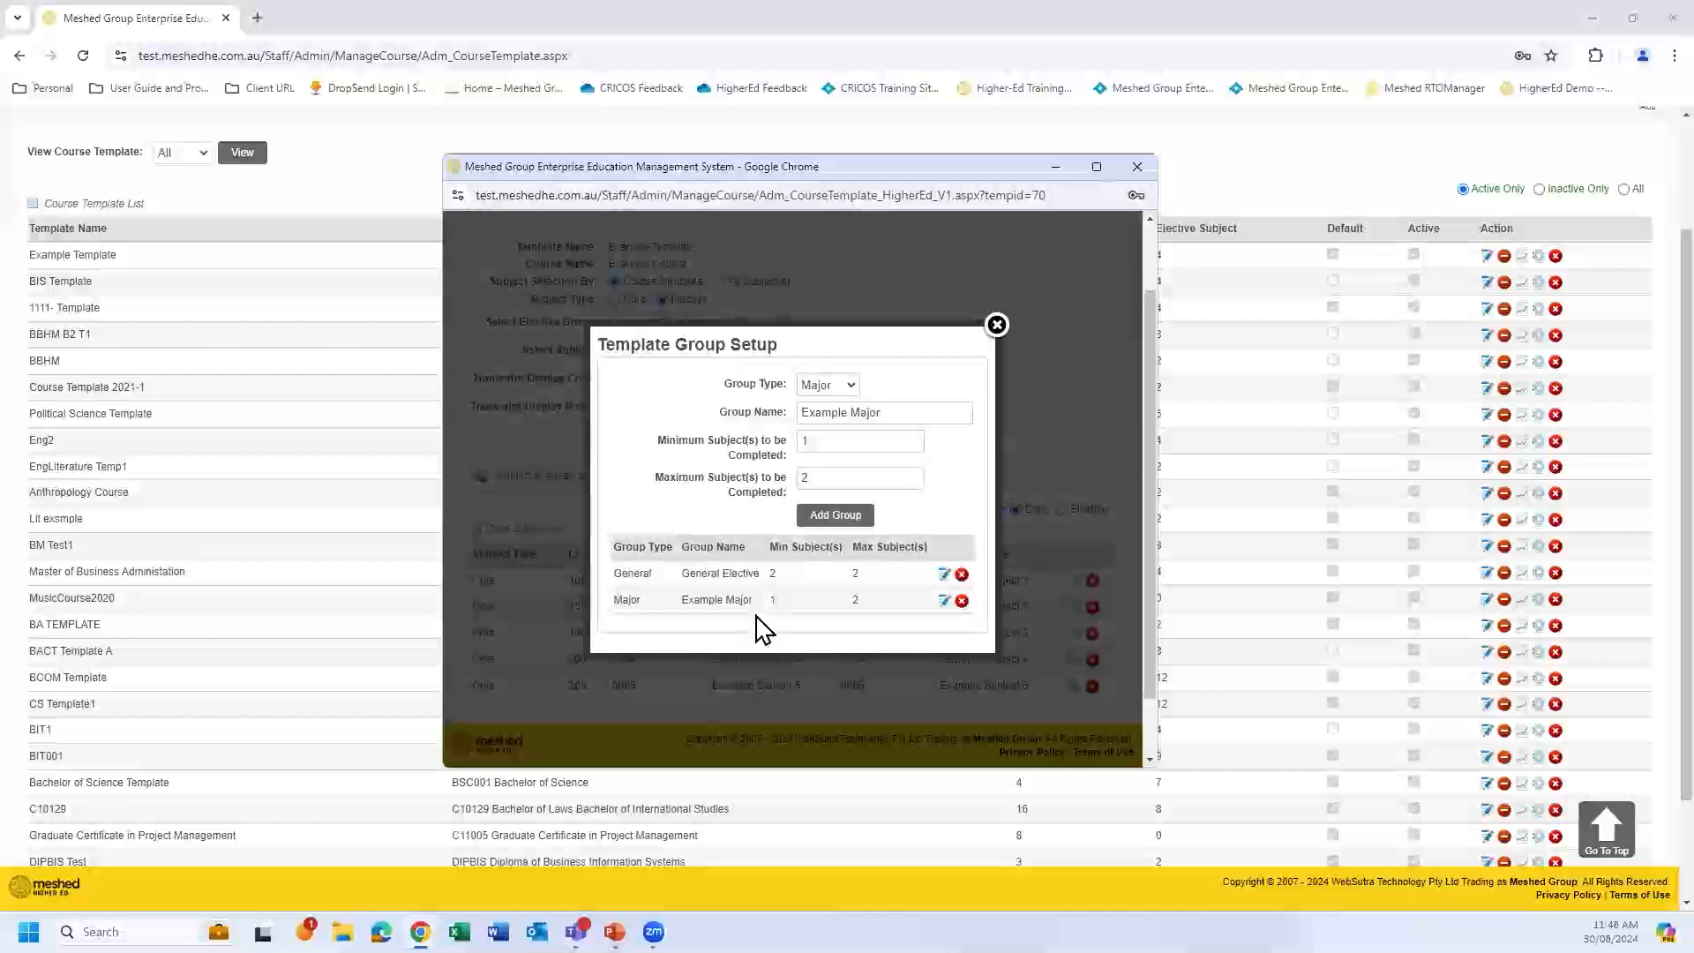
- Open the General Elective group's subject limits for editing, save them as they are, and close the group setup
{"action": "left_click", "coordinate": [944, 574]}
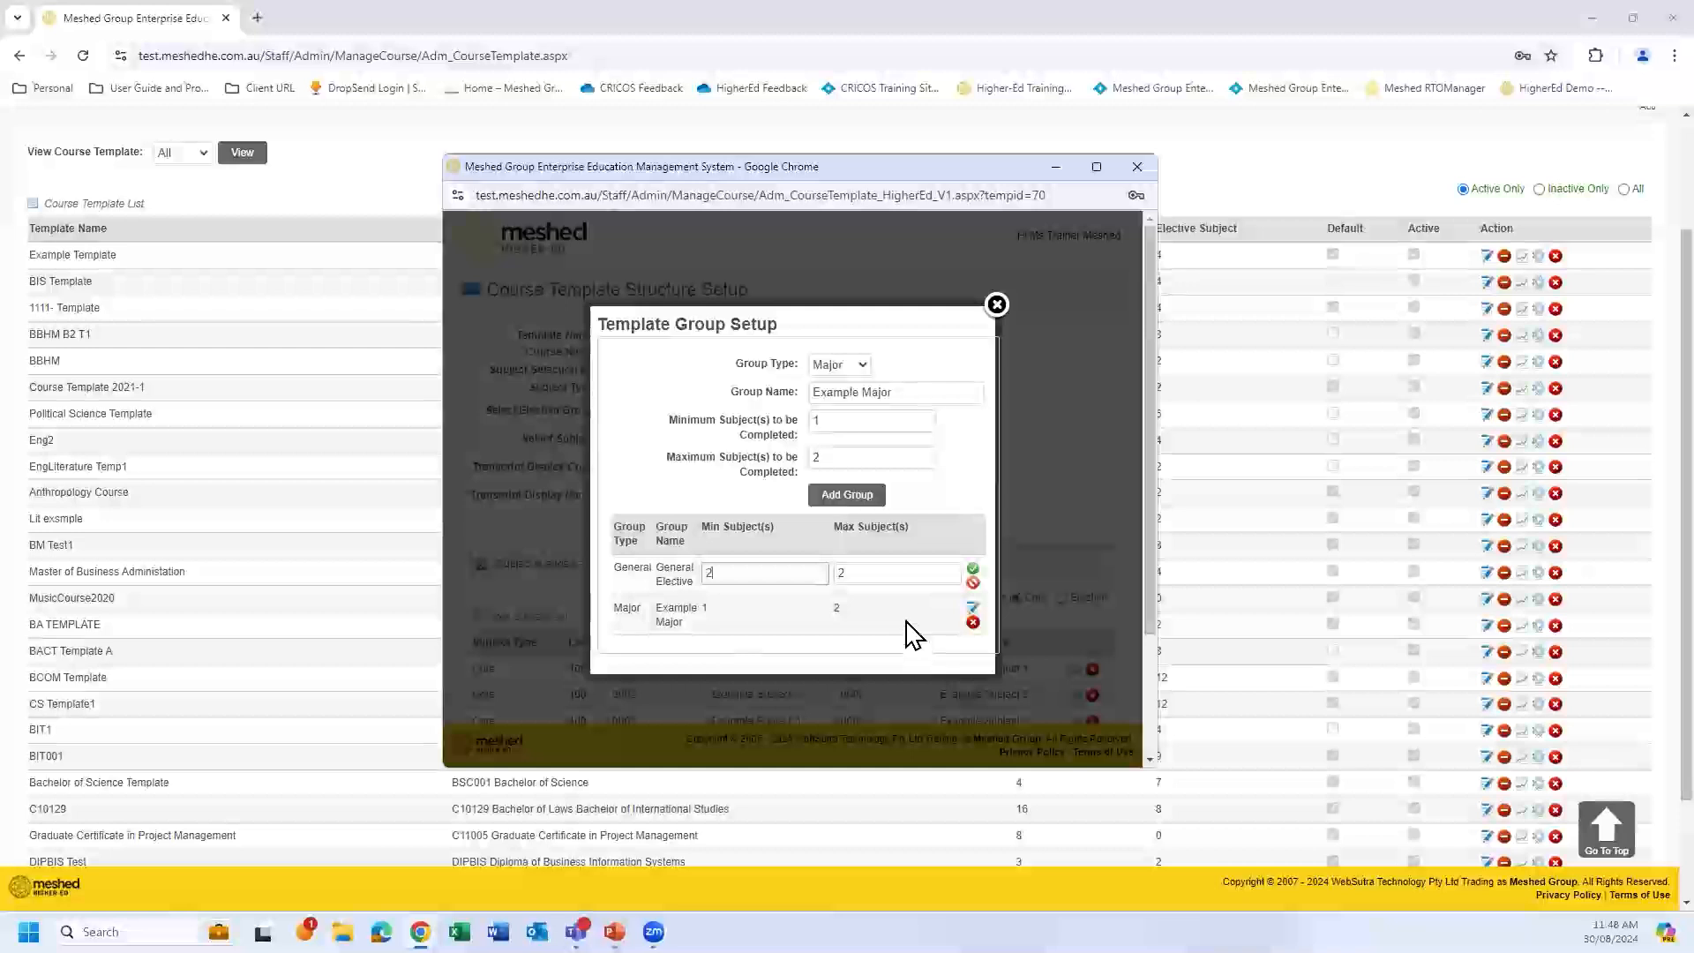
{"action": "left_click", "coordinate": [972, 569]}
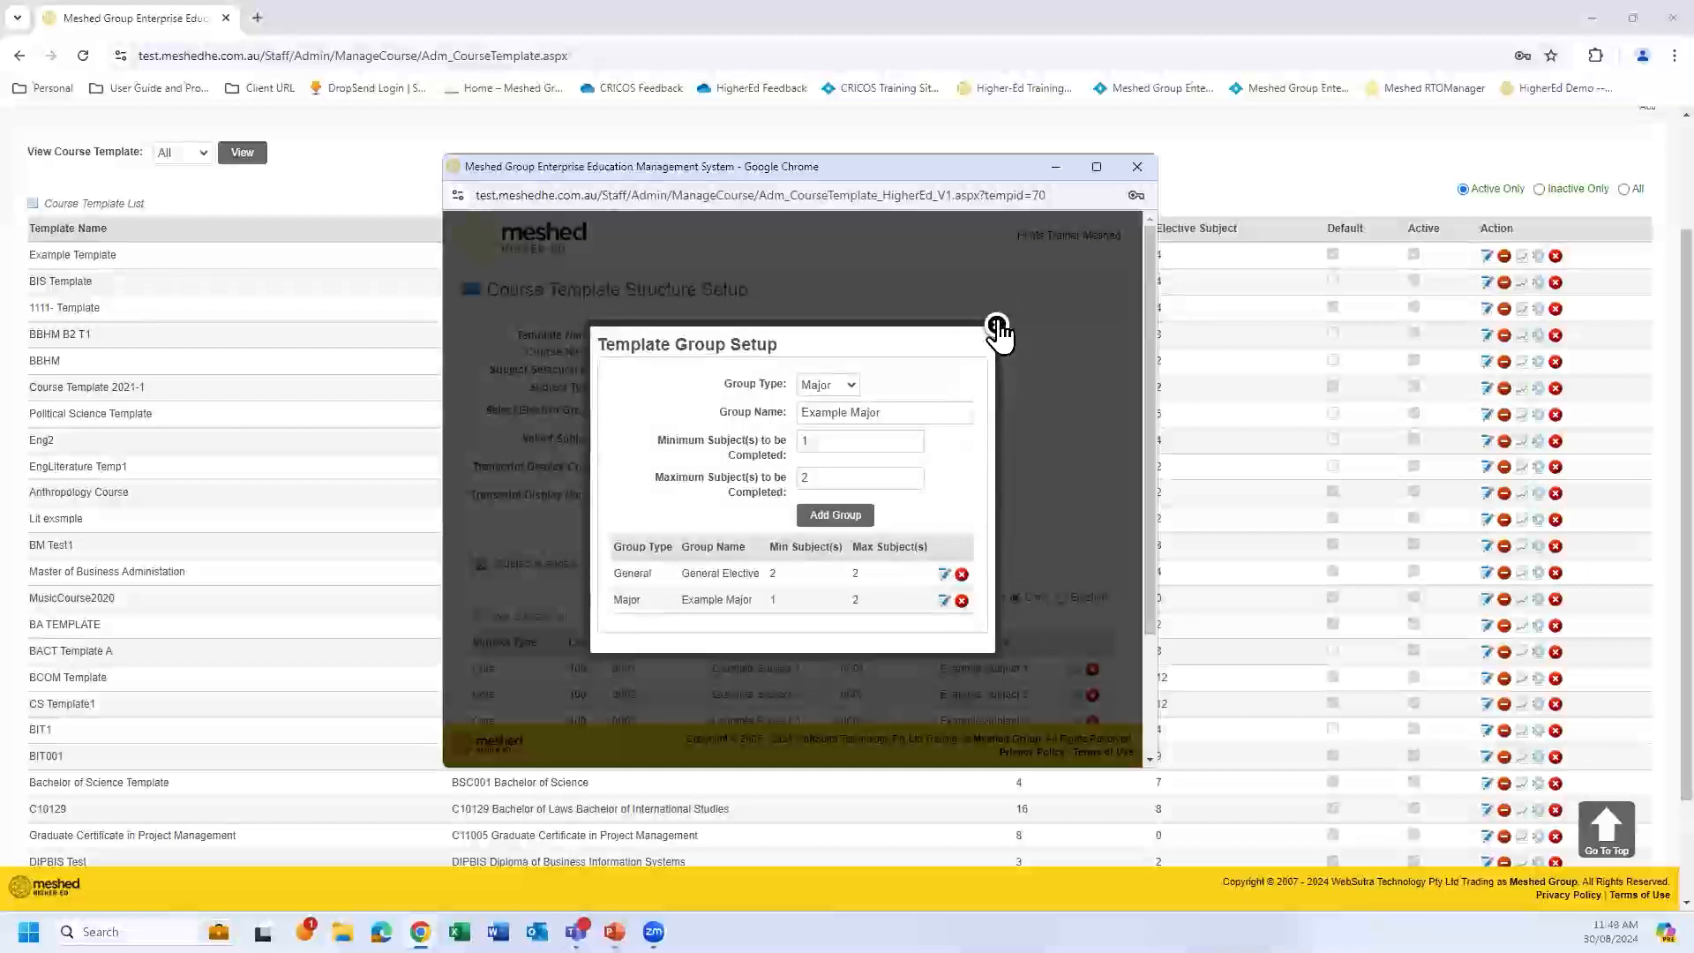
{"action": "left_click", "coordinate": [1015, 448]}
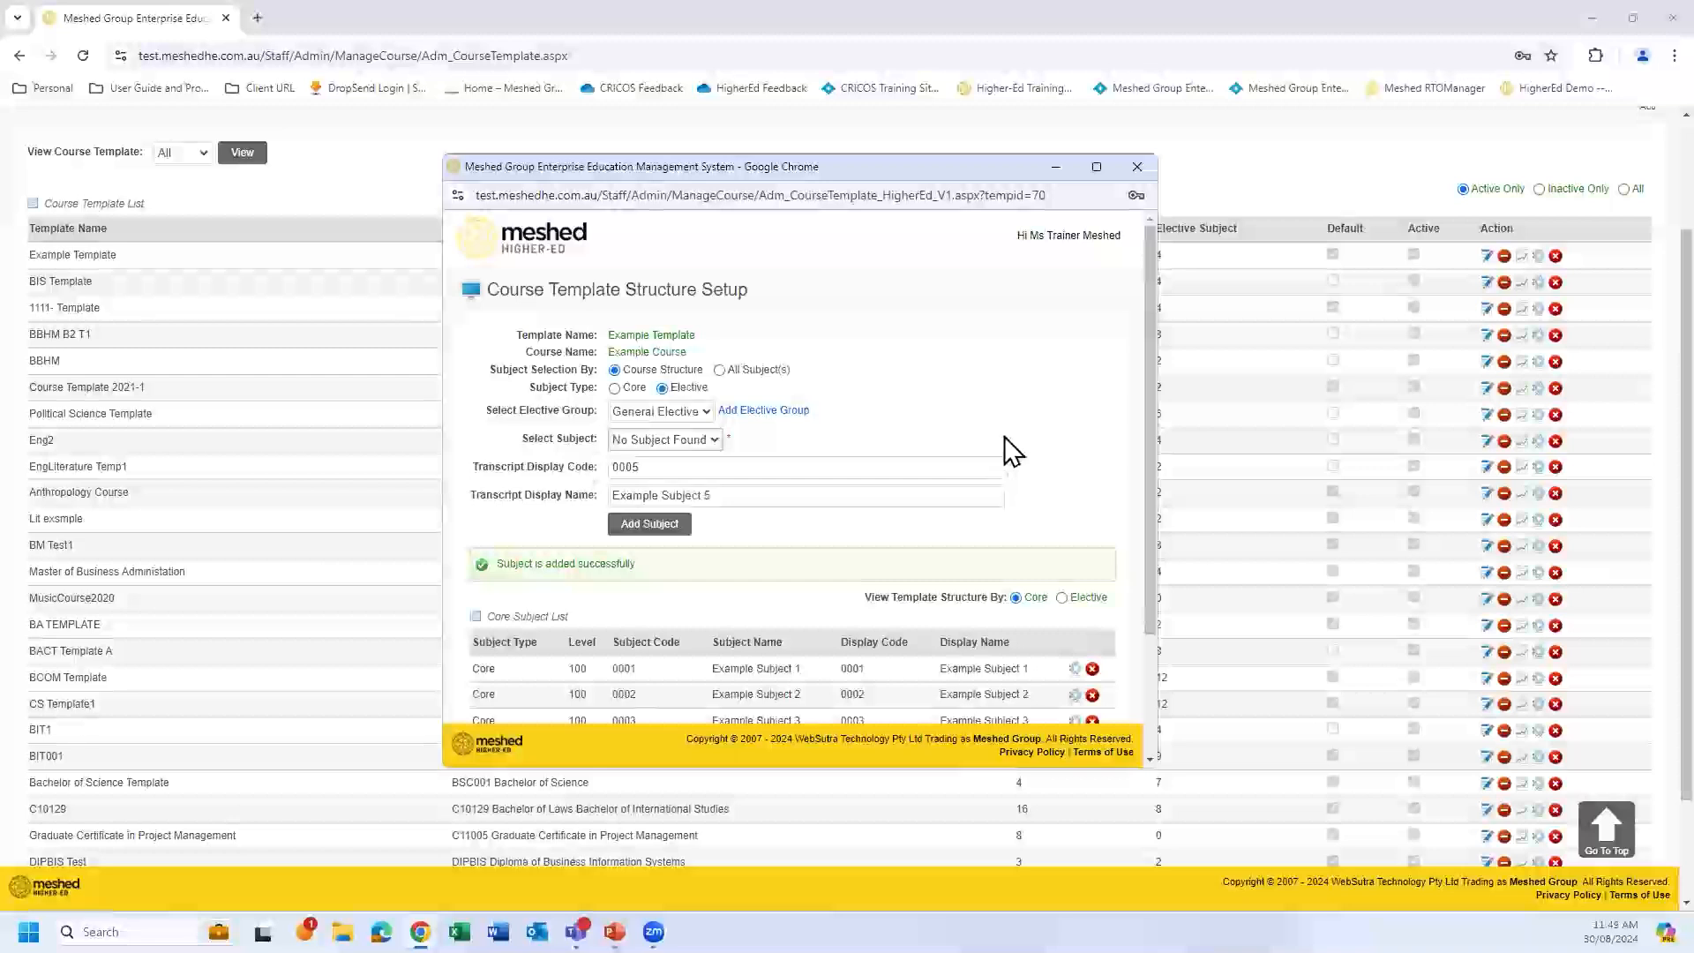
- Select Example Major as the elective group and review the subjects that can be added to it
{"action": "left_click", "coordinate": [705, 411]}
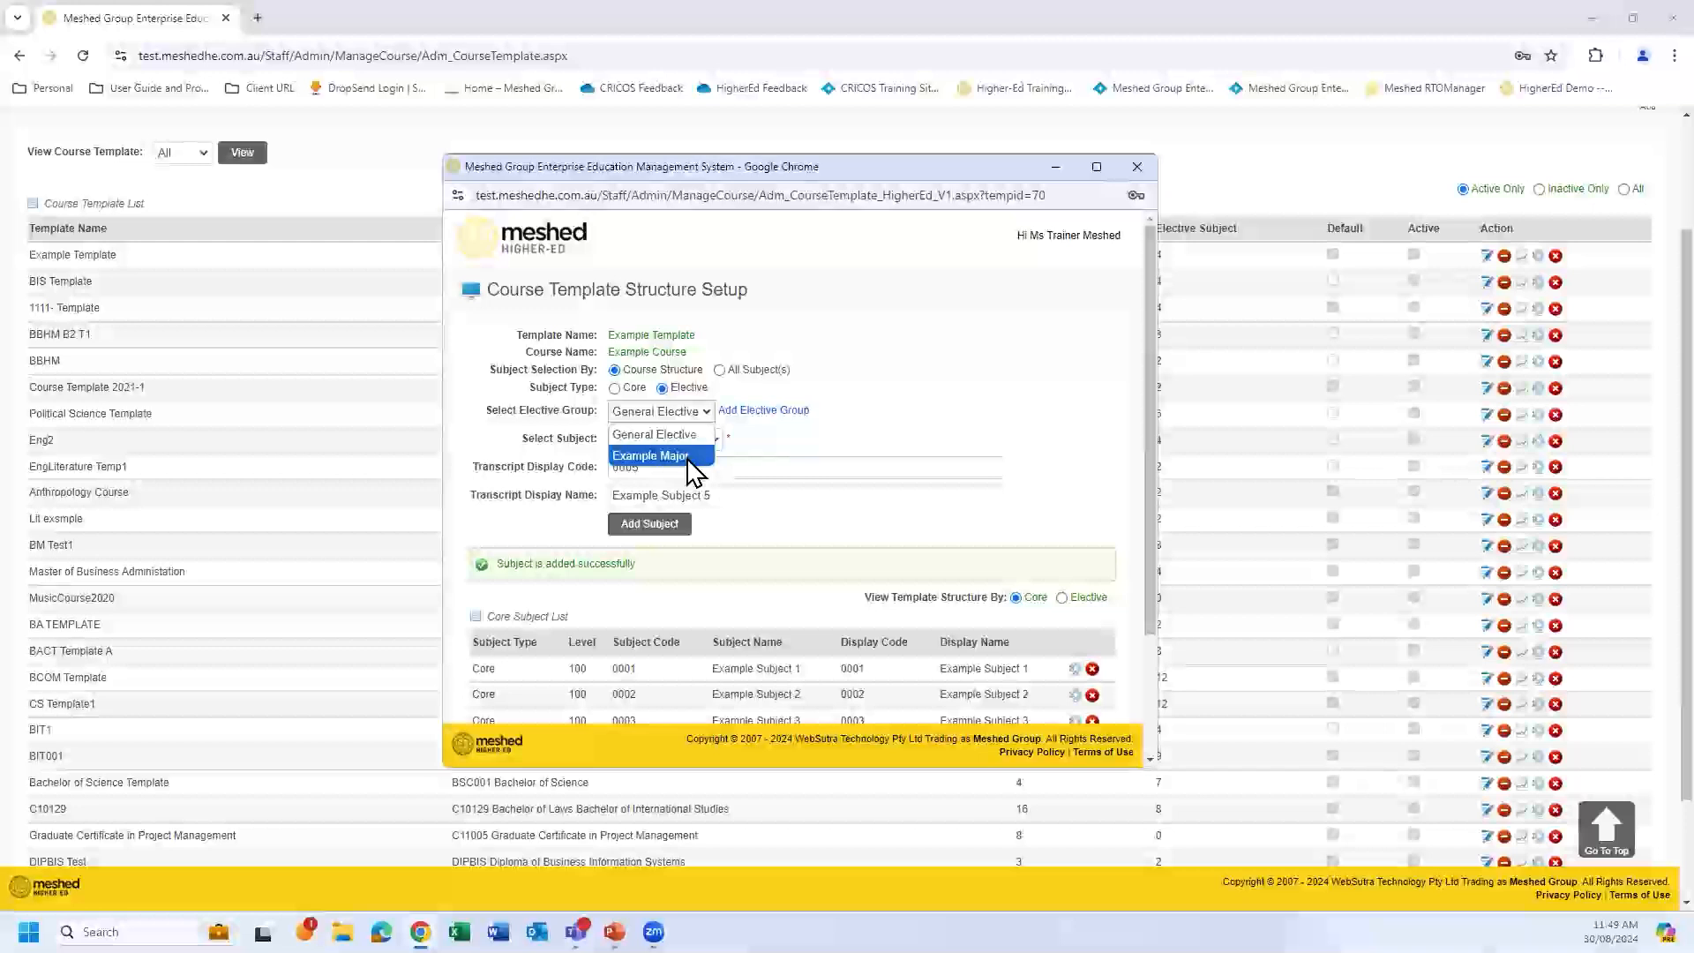
{"action": "left_click", "coordinate": [687, 458]}
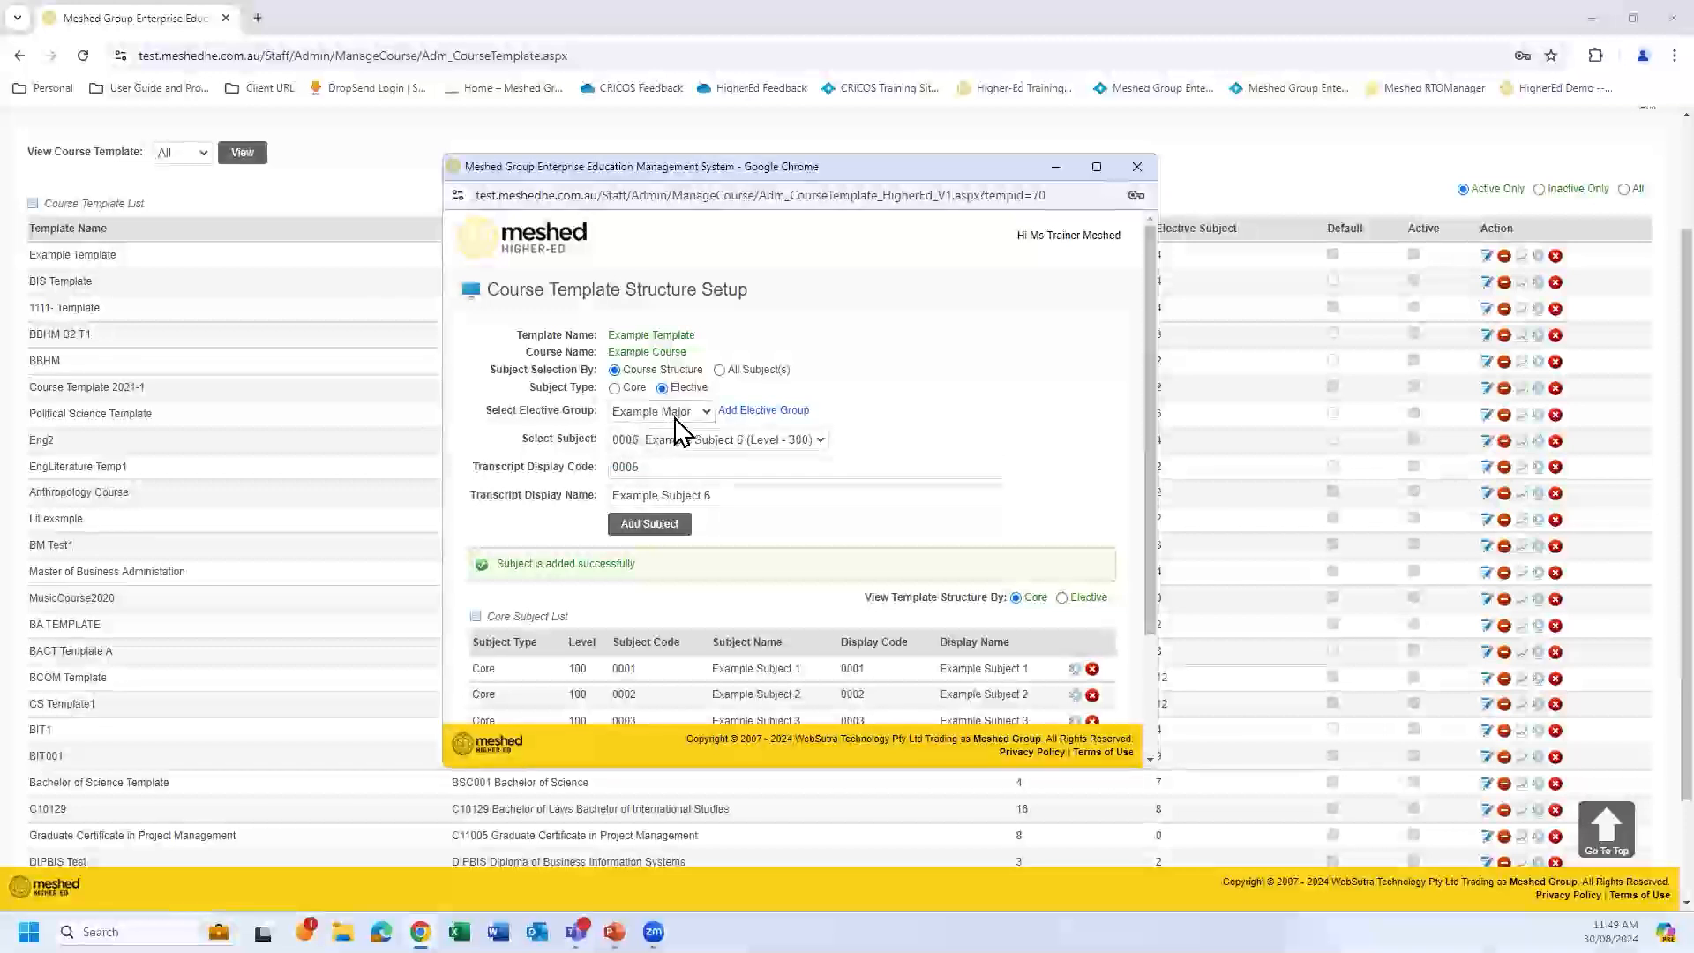
{"action": "left_click", "coordinate": [826, 442]}
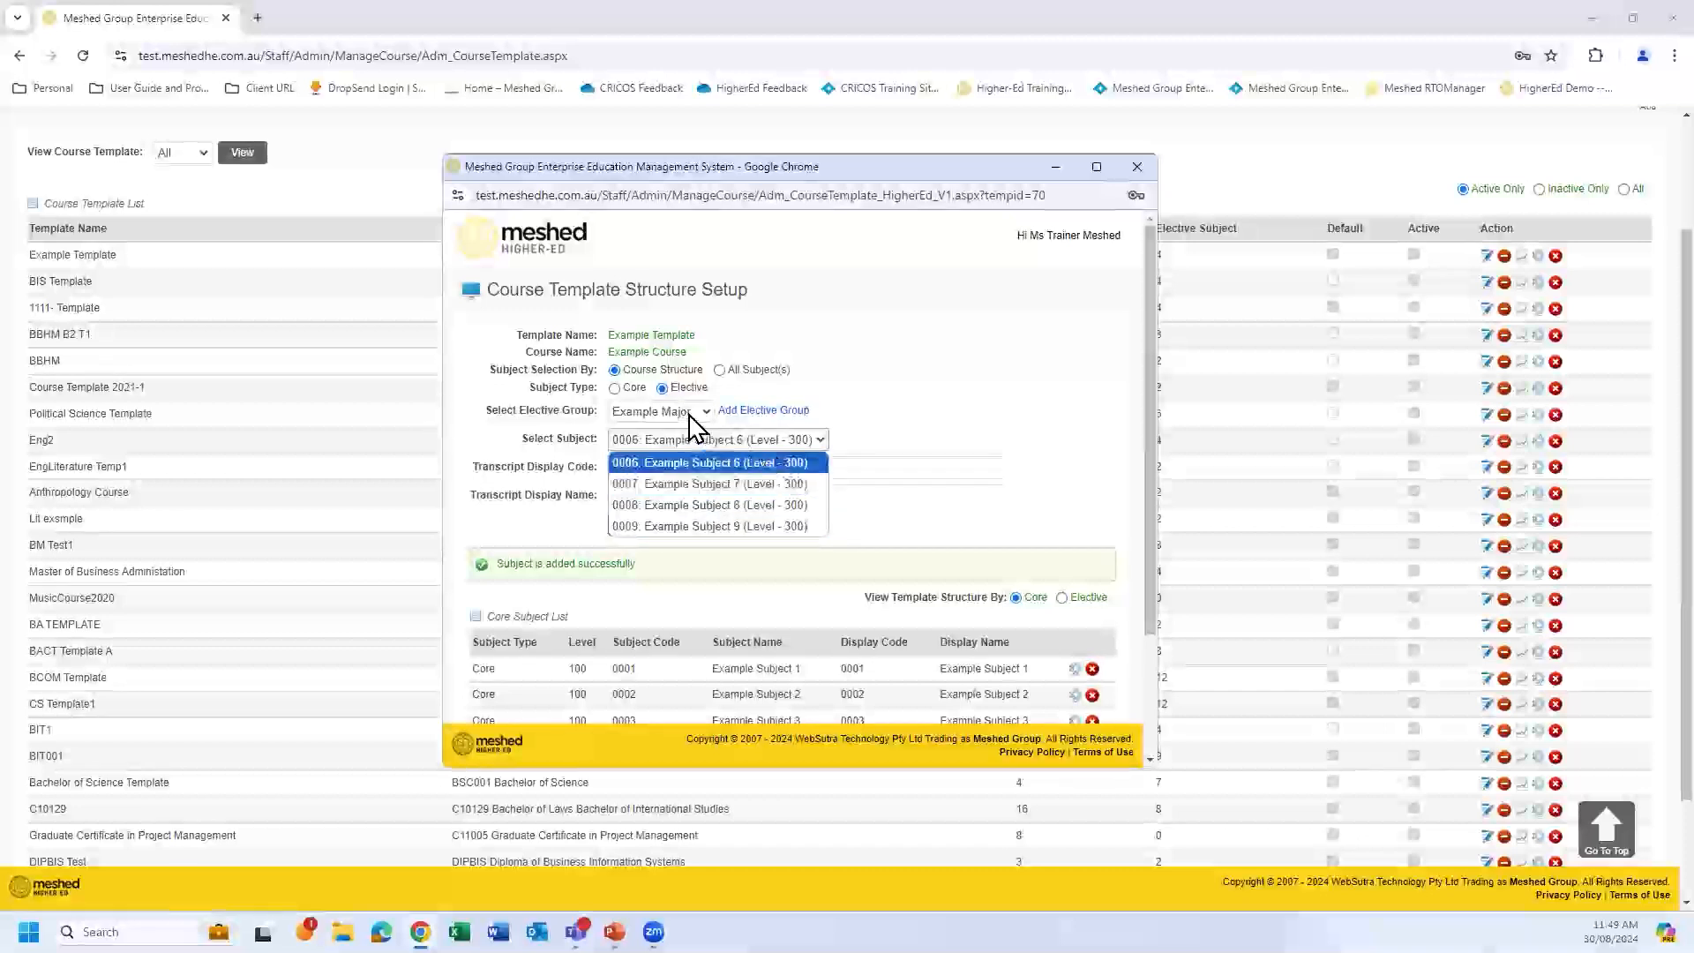
{"action": "left_click", "coordinate": [930, 426]}
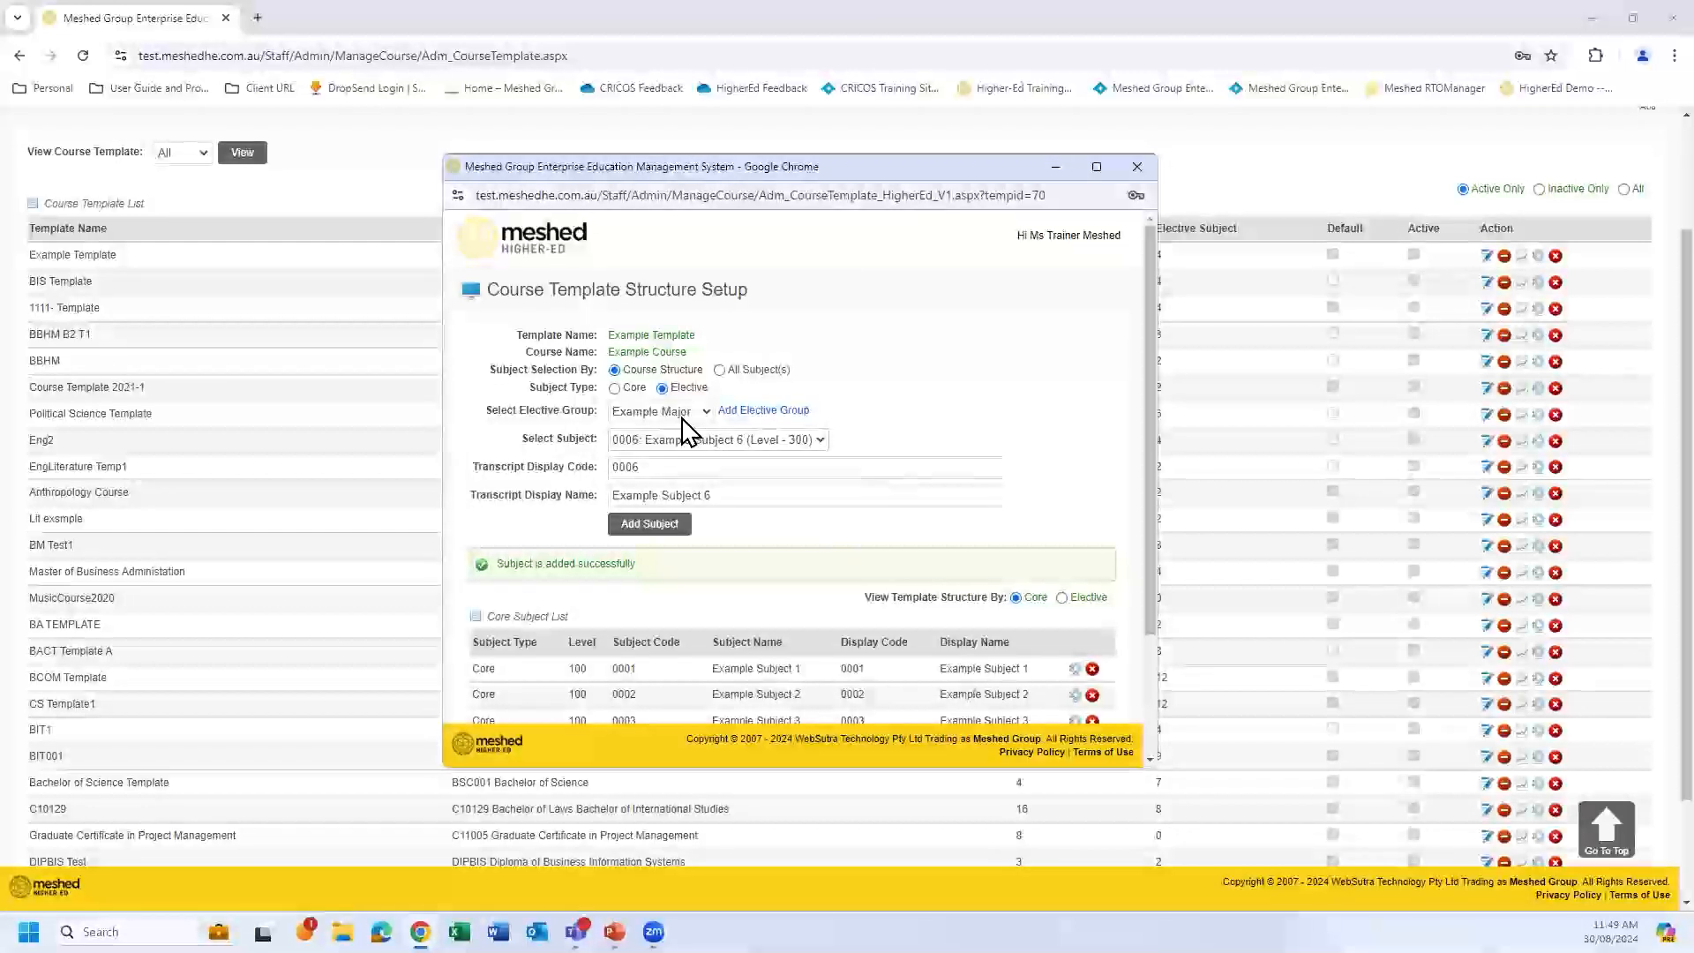
{"action": "left_click", "coordinate": [819, 442]}
{"action": "left_click", "coordinate": [937, 434]}
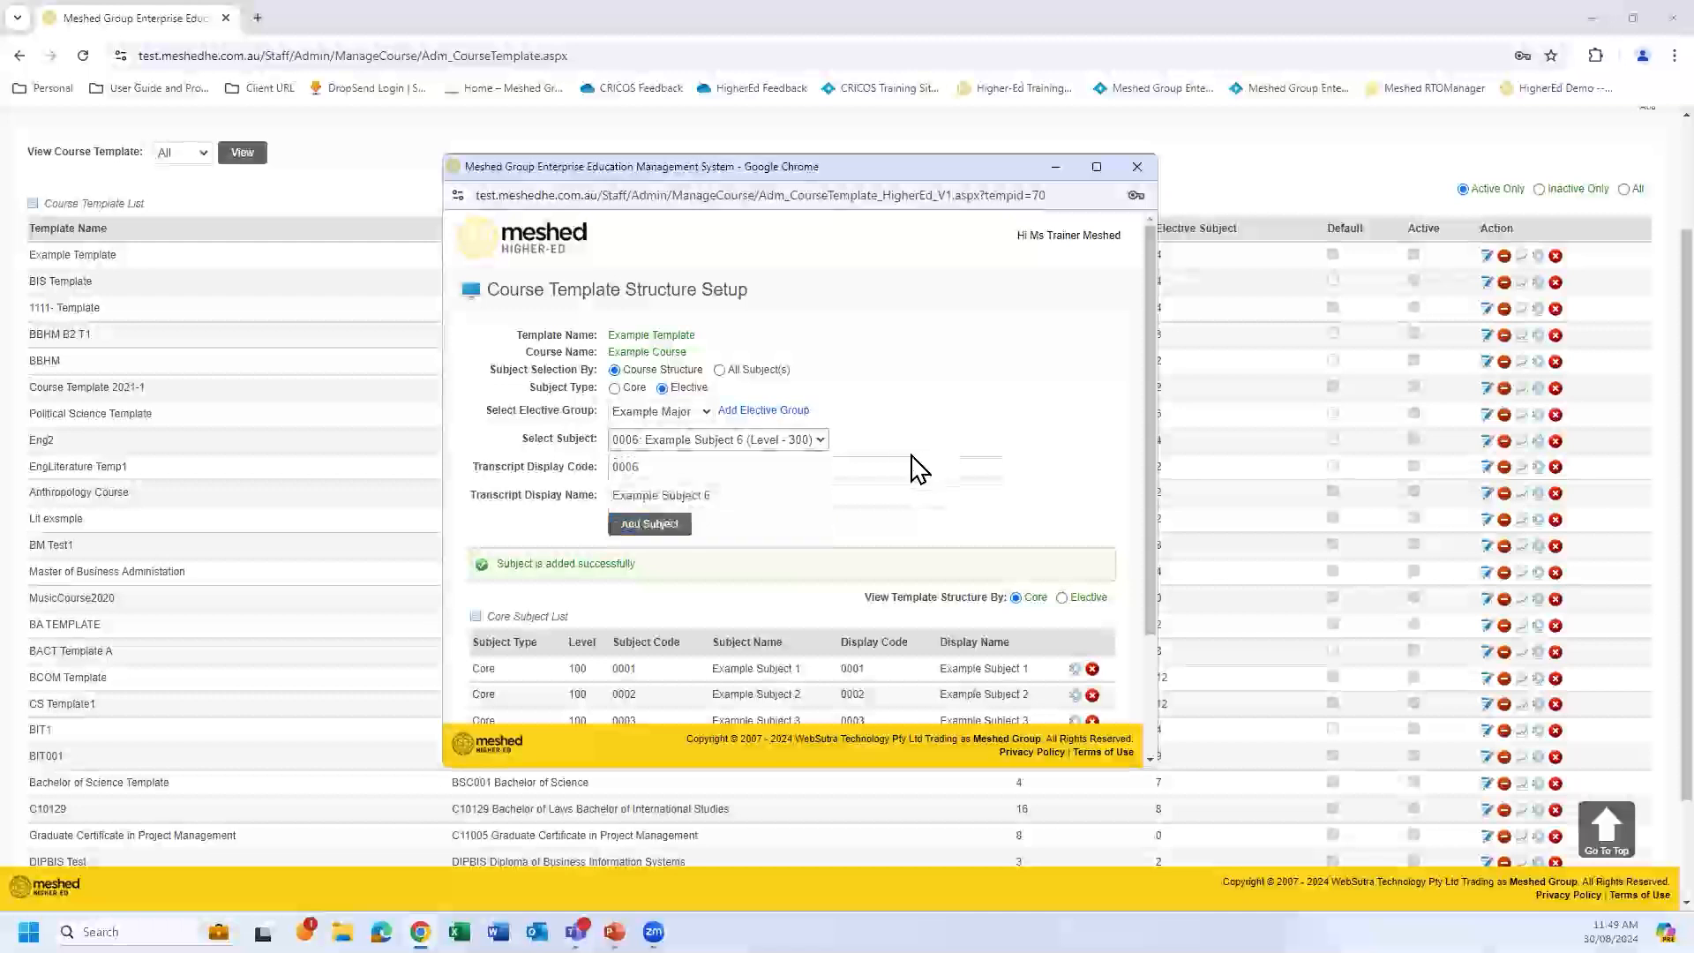
- View the template structure by Elective and examine the subjects listed under each elective group
{"action": "scroll", "coordinate": [821, 379], "scroll_direction": "down", "scroll_amount": 1}
{"action": "scroll", "coordinate": [798, 427], "scroll_direction": "down", "scroll_amount": 1}
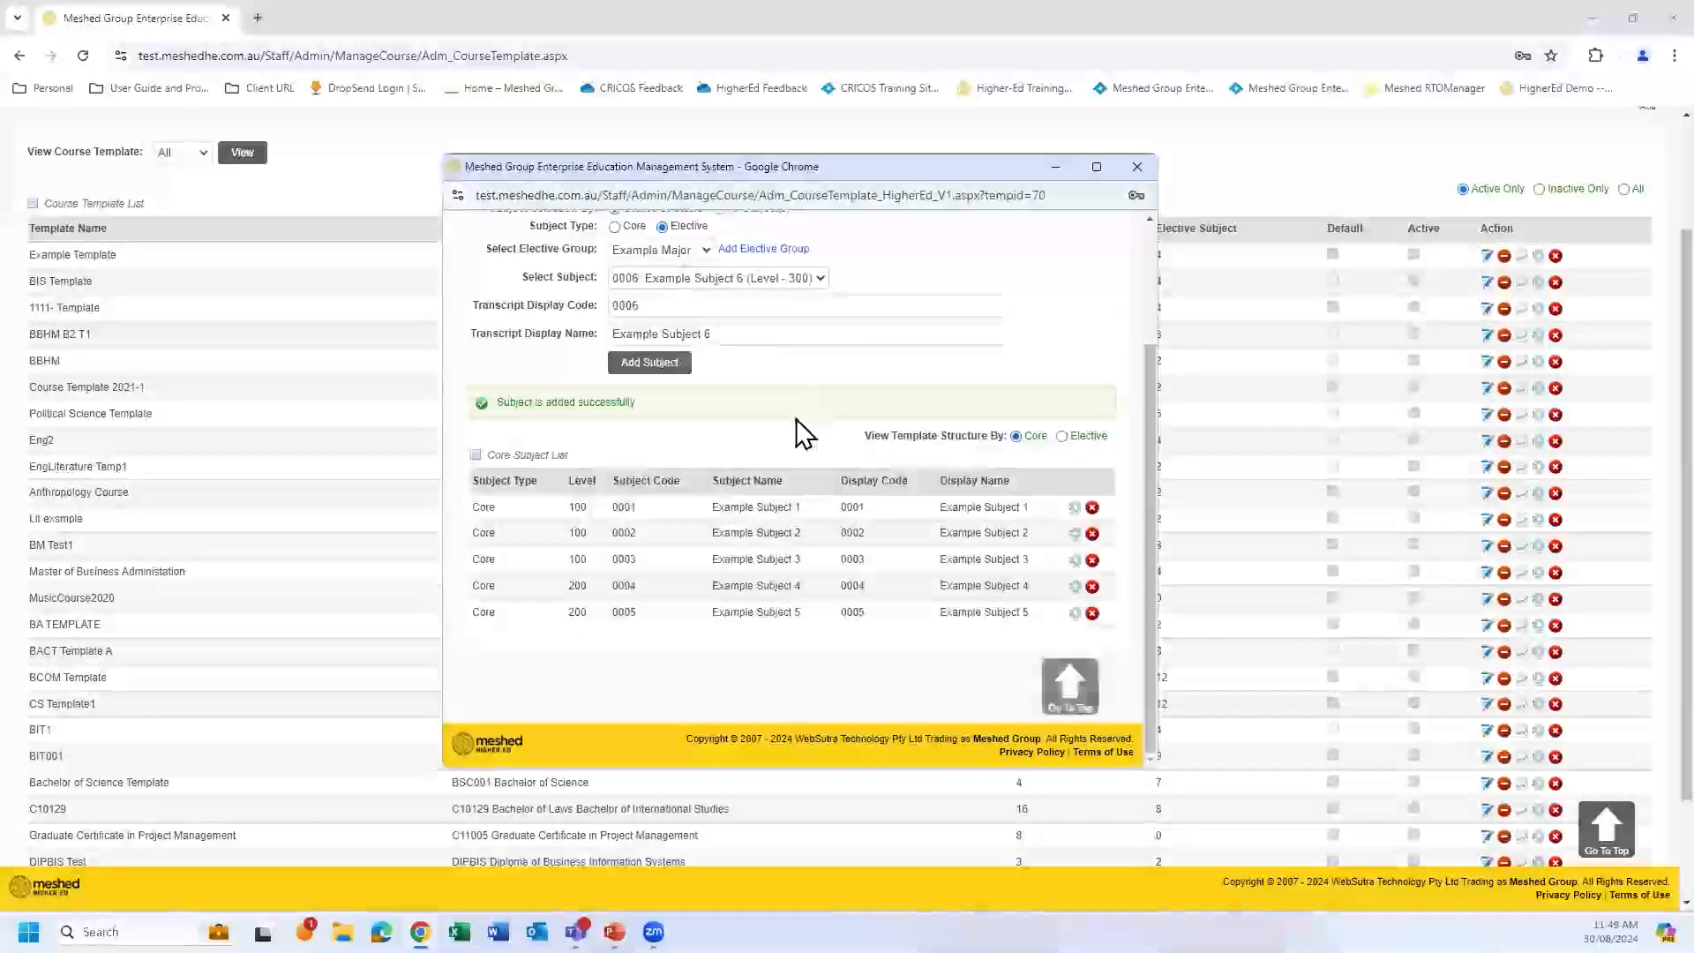
{"action": "left_click", "coordinate": [1063, 436]}
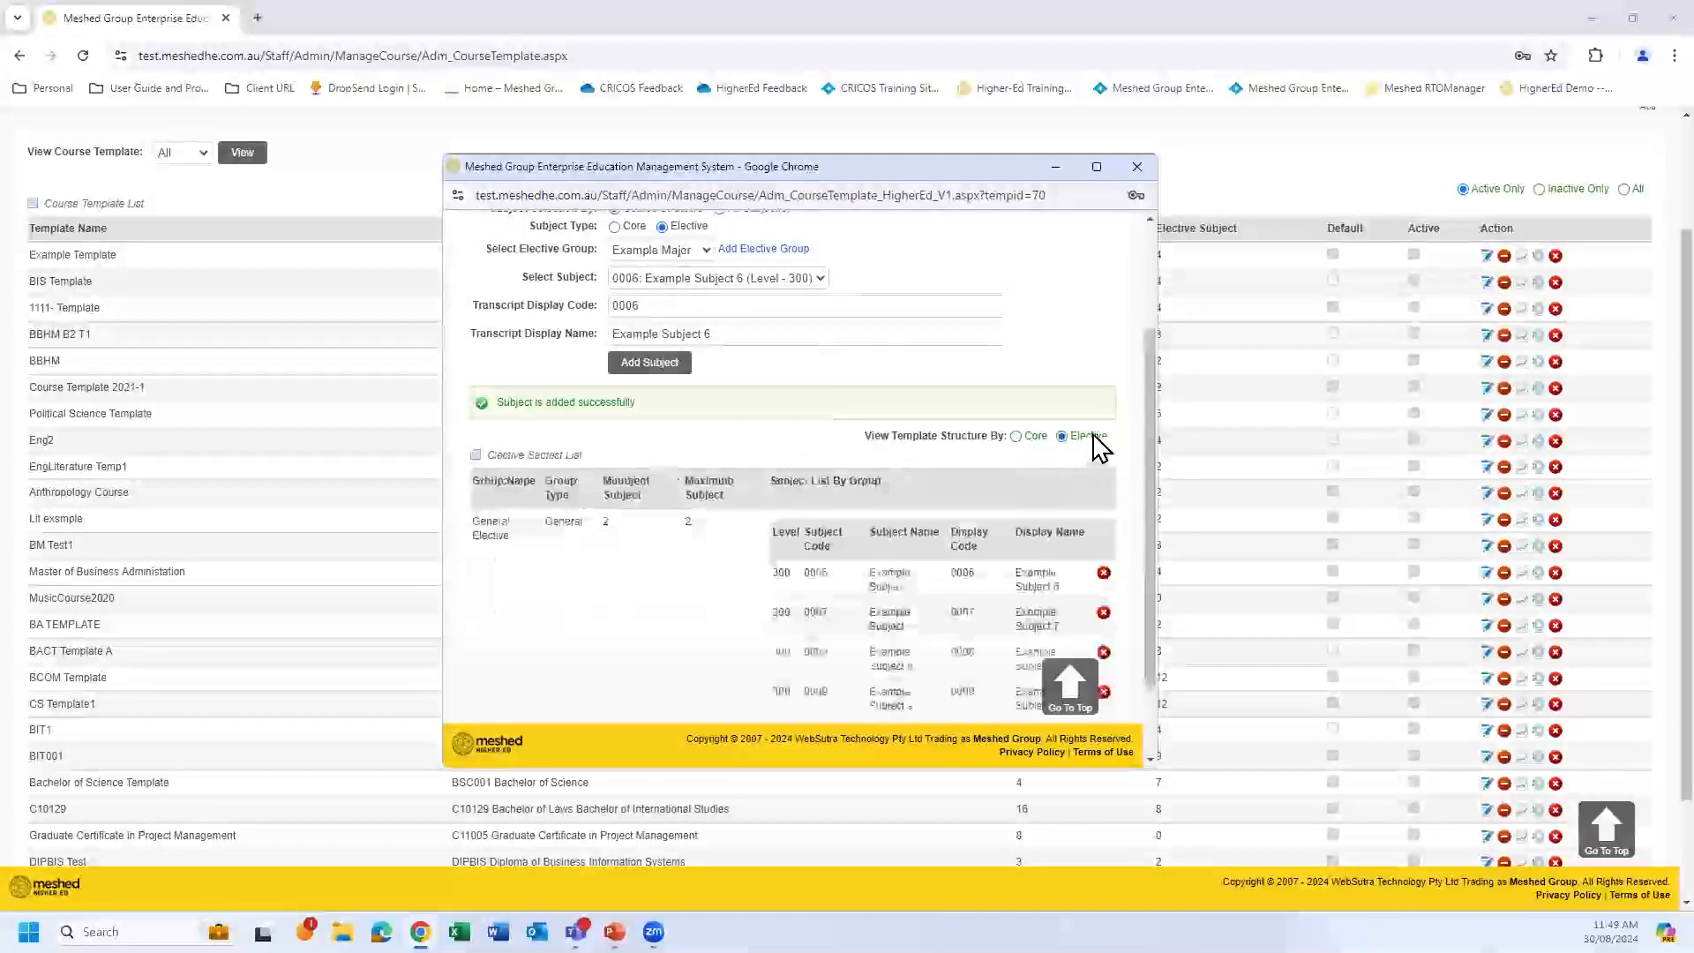
{"action": "left_click", "coordinate": [1017, 439]}
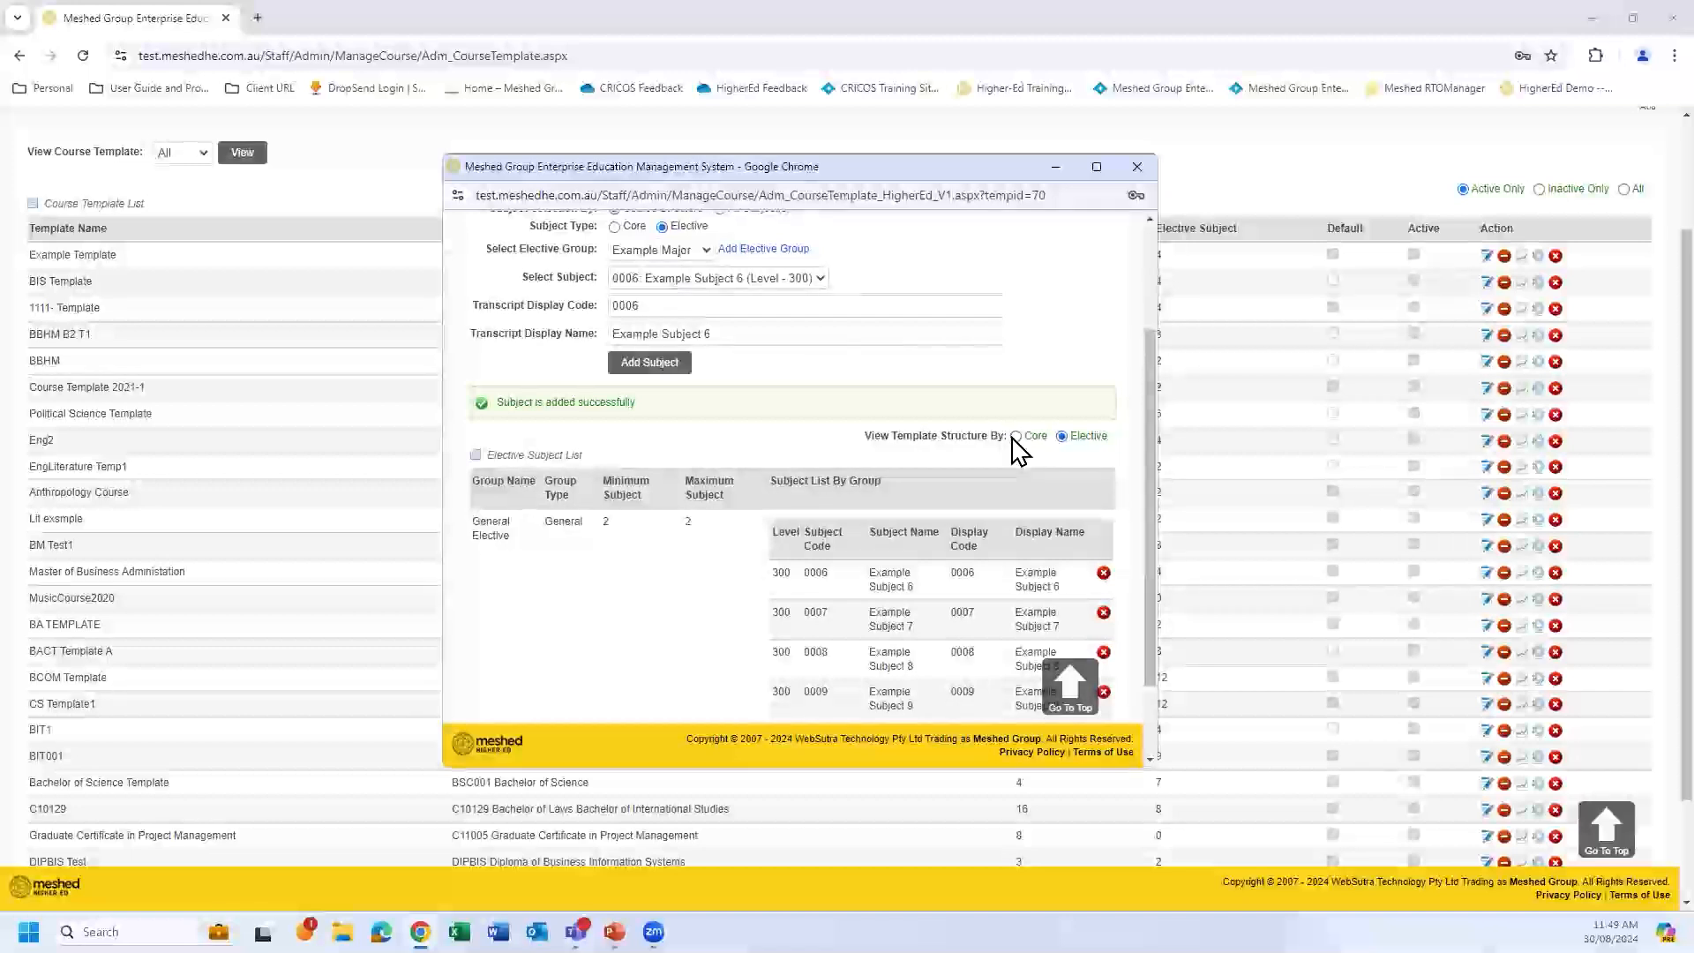
{"action": "left_click", "coordinate": [1062, 437]}
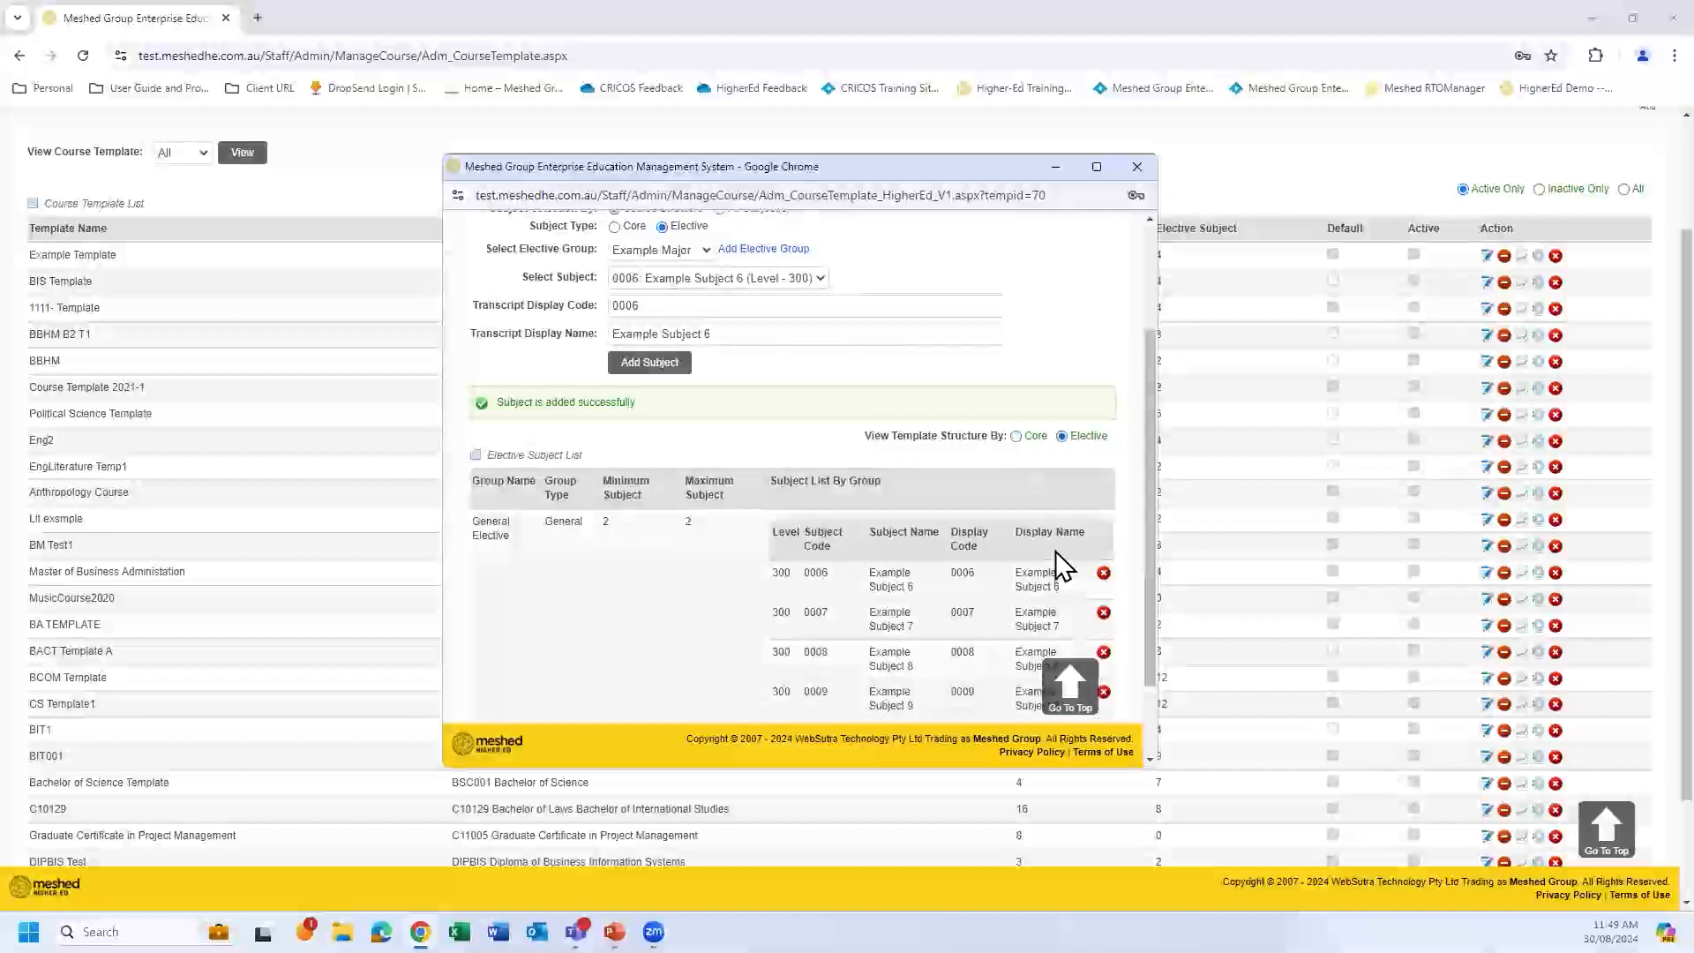
{"action": "scroll", "coordinate": [1055, 550], "scroll_direction": "down", "scroll_amount": 1}
{"action": "scroll", "coordinate": [1056, 551], "scroll_direction": "up", "scroll_amount": 2}
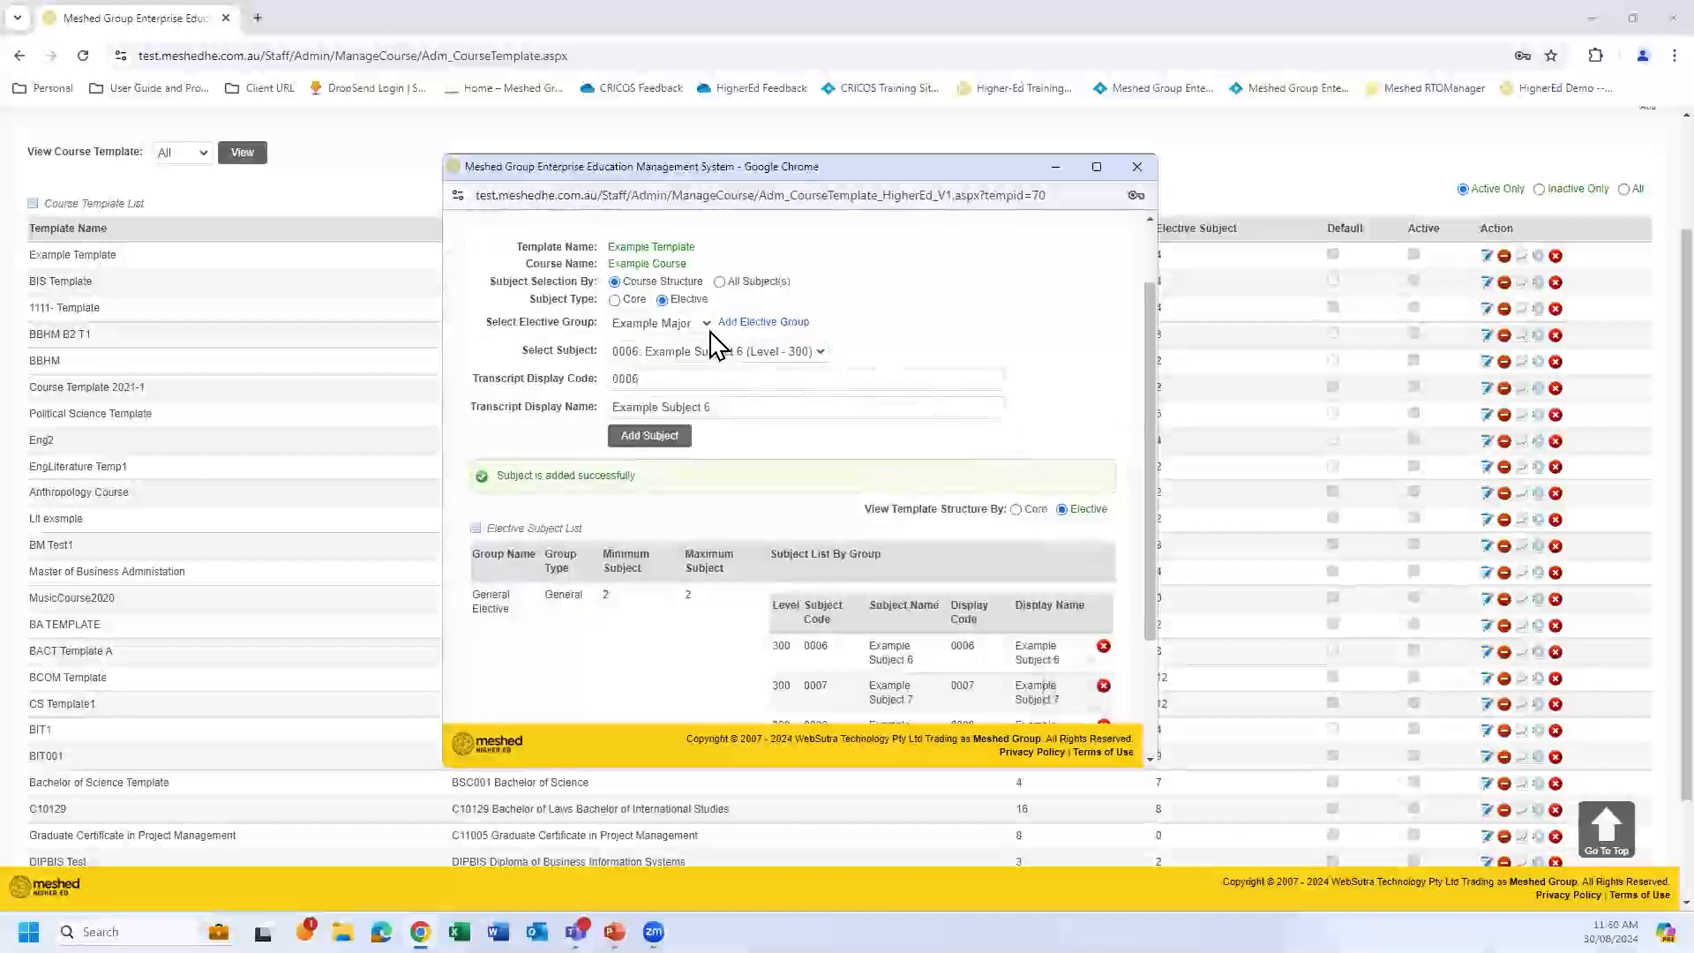
- Add Example Subject 8 to the Example Major elective group and check it in the elective subject list
{"action": "left_click", "coordinate": [818, 353]}
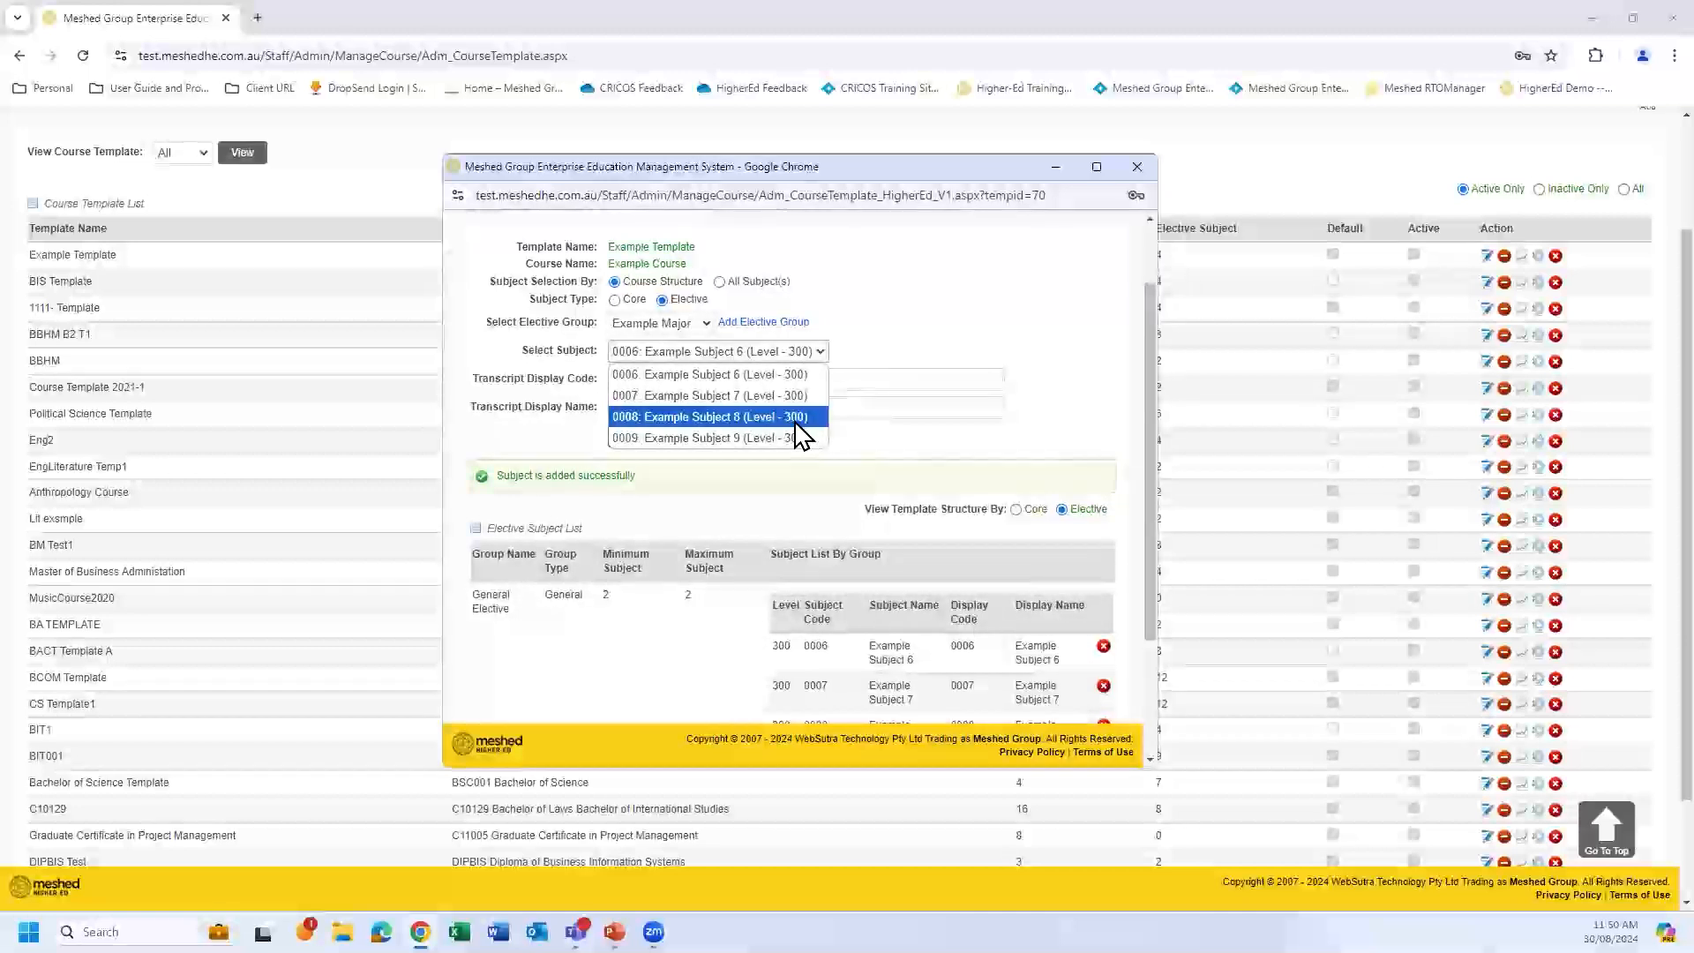
{"action": "left_click", "coordinate": [794, 418]}
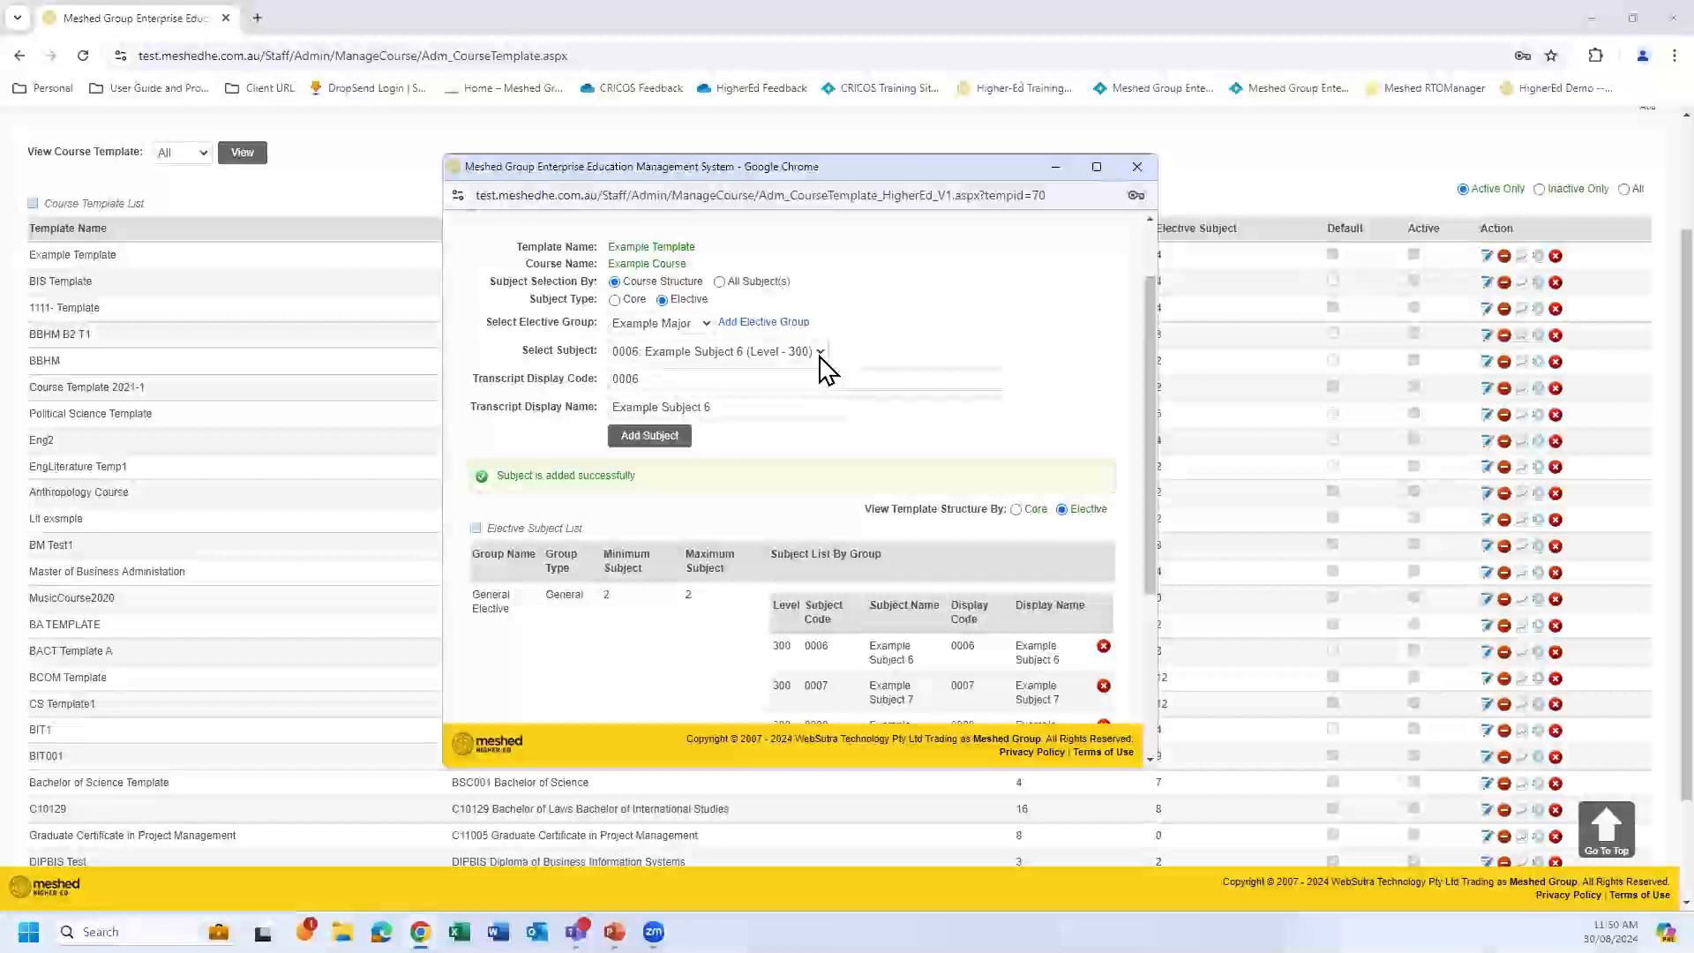
{"action": "scroll", "coordinate": [909, 369], "scroll_direction": "down", "scroll_amount": 3}
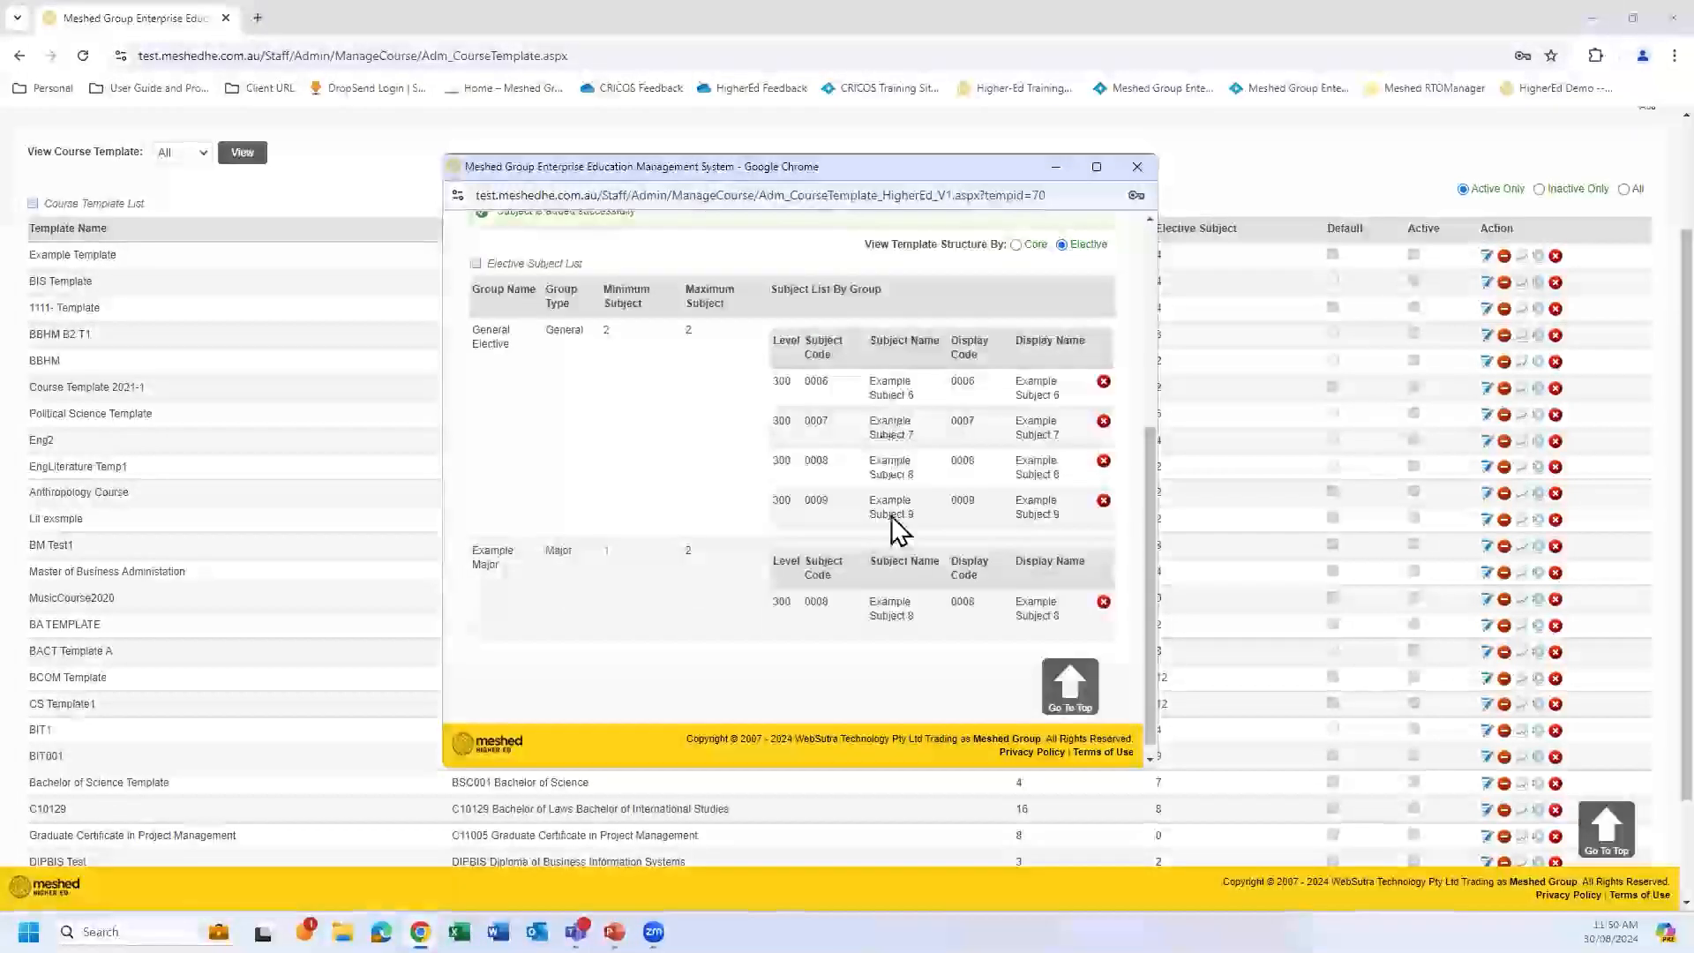
- Add Example Subject 9 to the Example Major group, review the elective subject list, and close the template structure setup
{"action": "scroll", "coordinate": [891, 423], "scroll_direction": "up", "scroll_amount": 3}
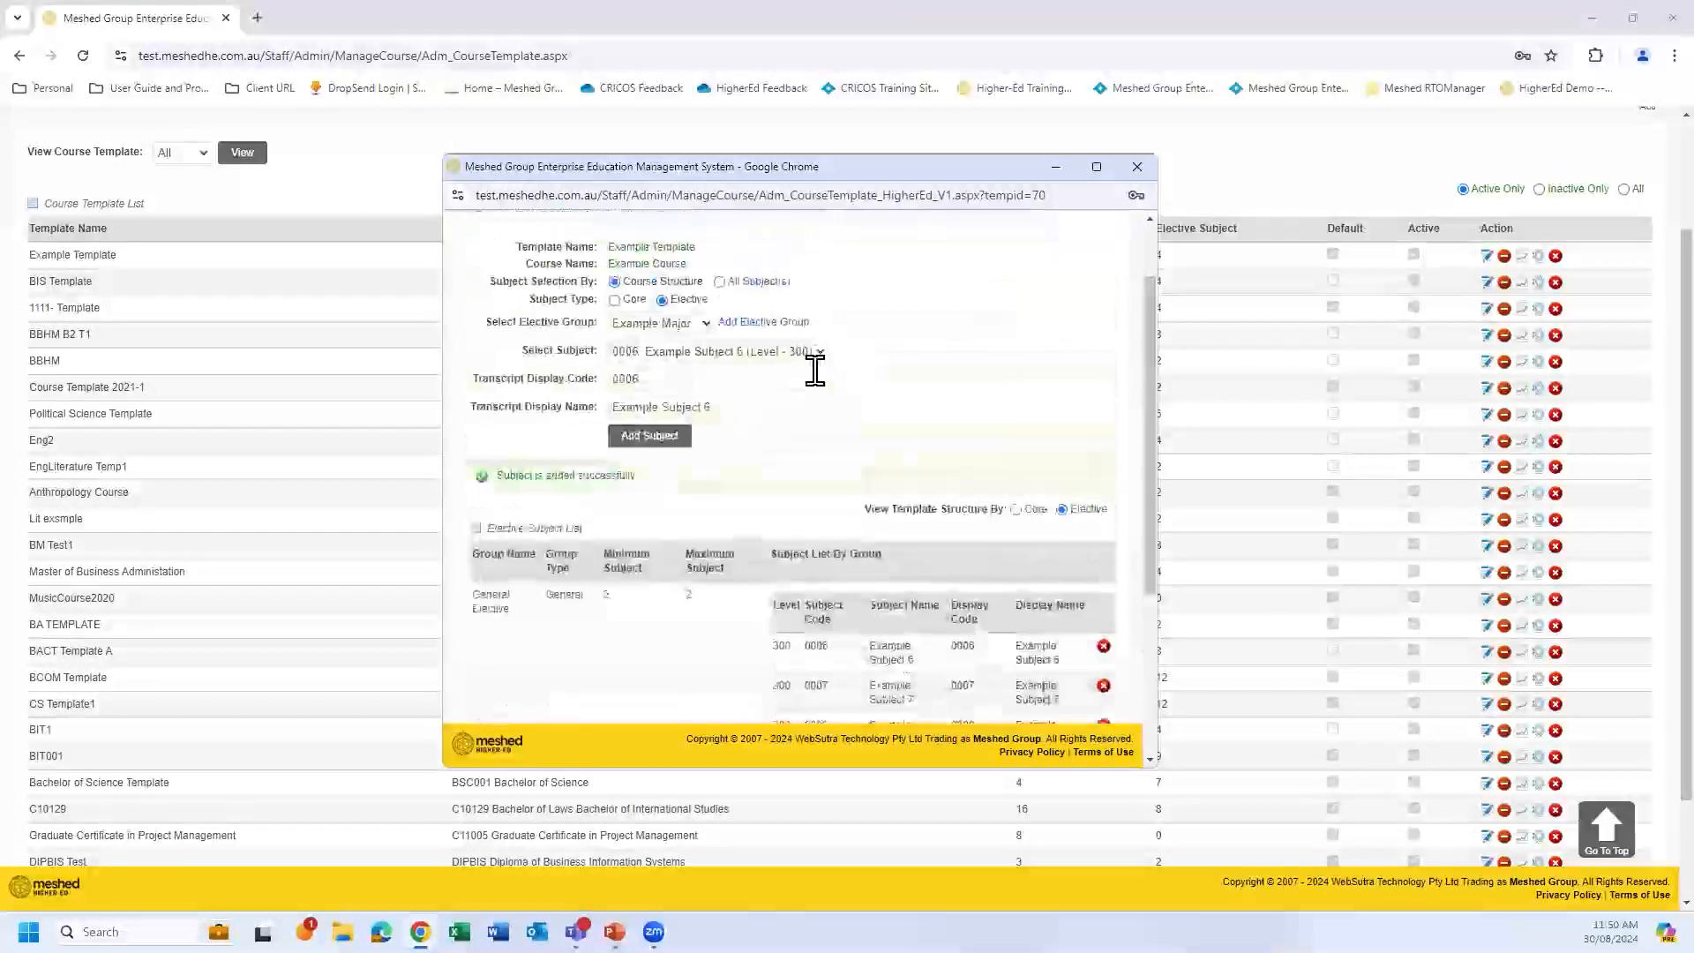
{"action": "left_click", "coordinate": [822, 351]}
{"action": "left_click", "coordinate": [794, 428]}
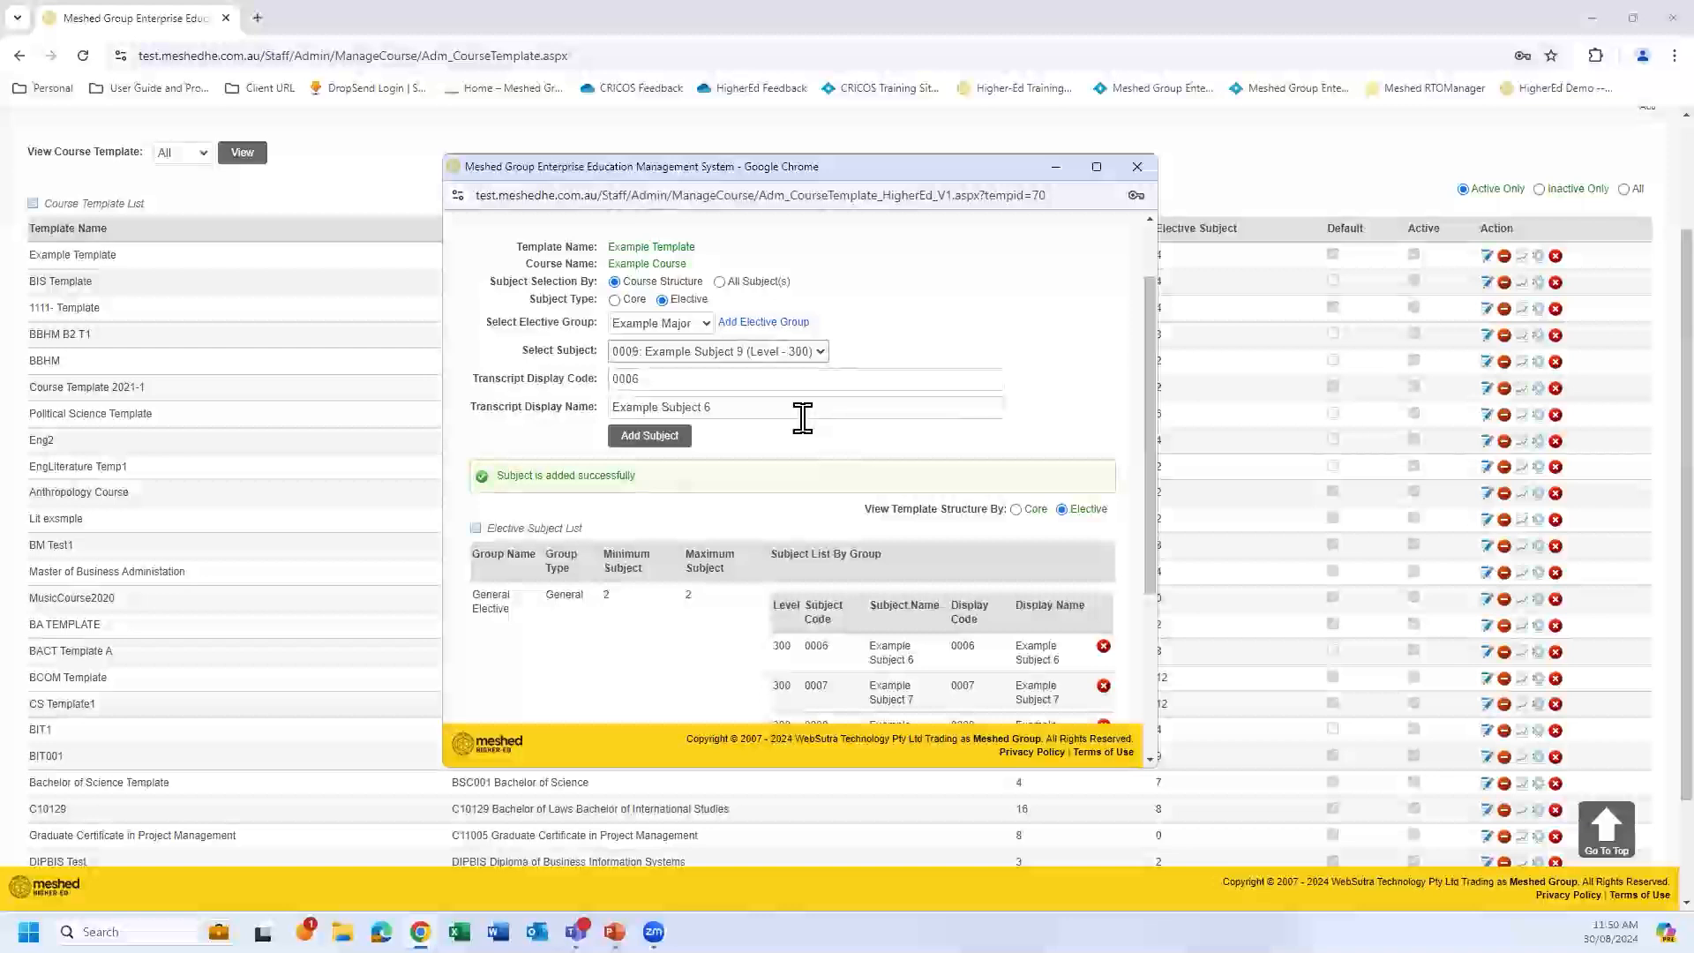
{"action": "left_click", "coordinate": [651, 436]}
{"action": "scroll", "coordinate": [987, 436], "scroll_direction": "down", "scroll_amount": 4}
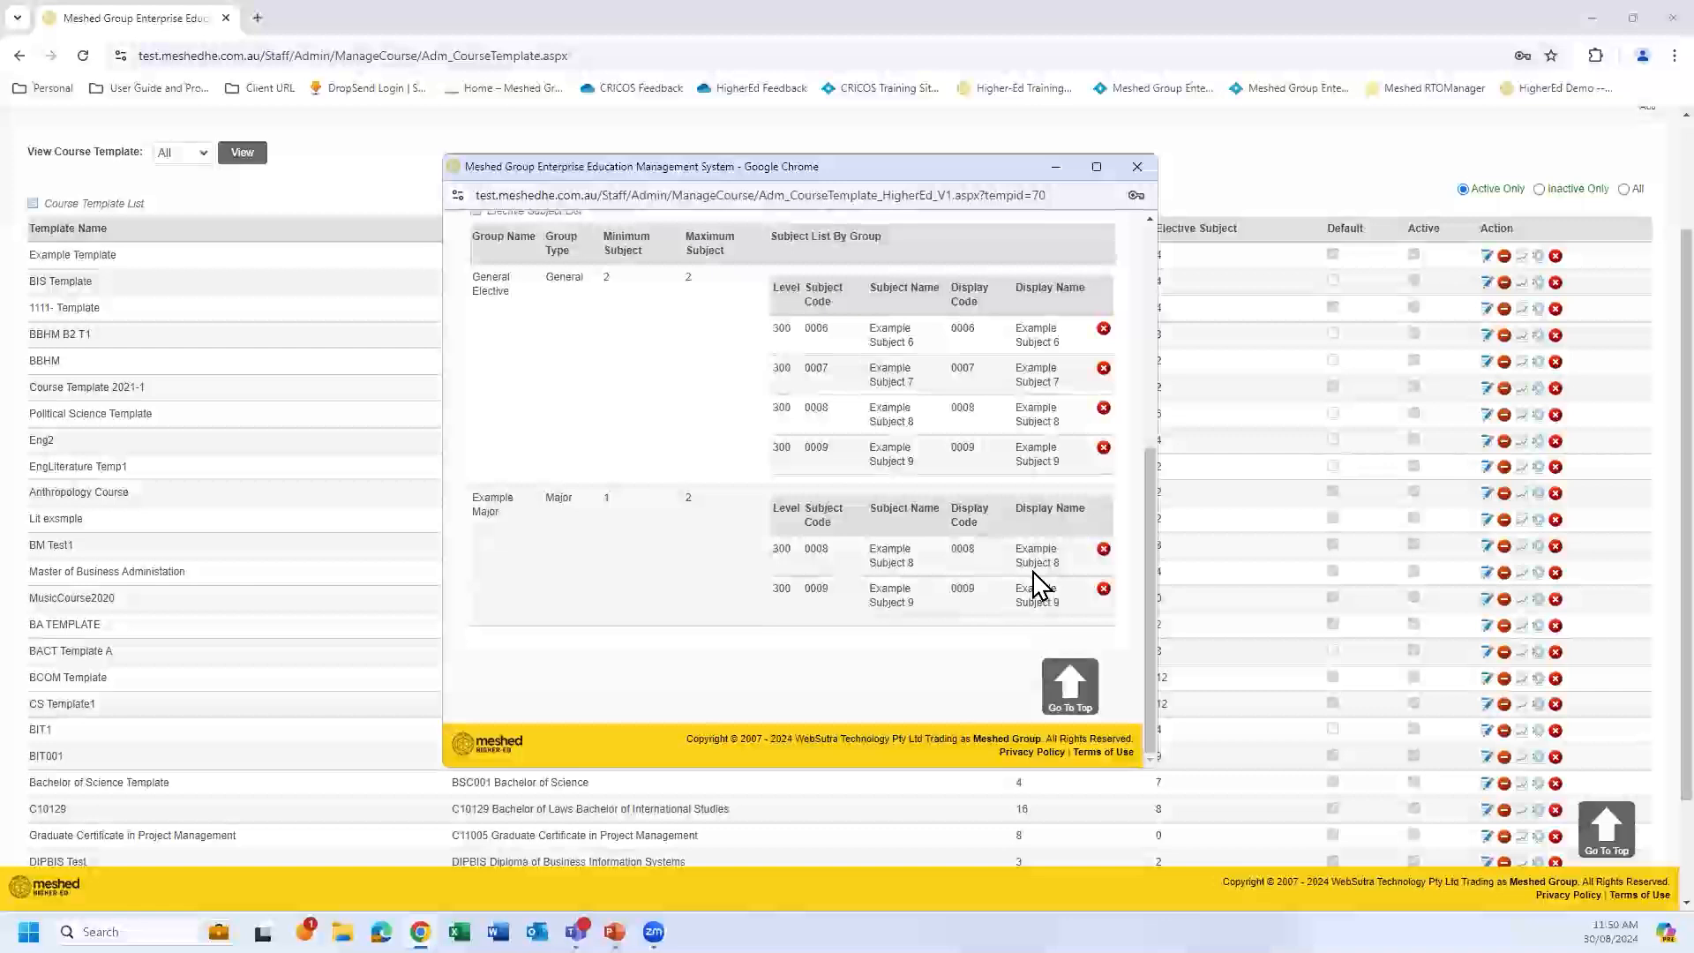
{"action": "scroll", "coordinate": [978, 397], "scroll_direction": "up", "scroll_amount": 2}
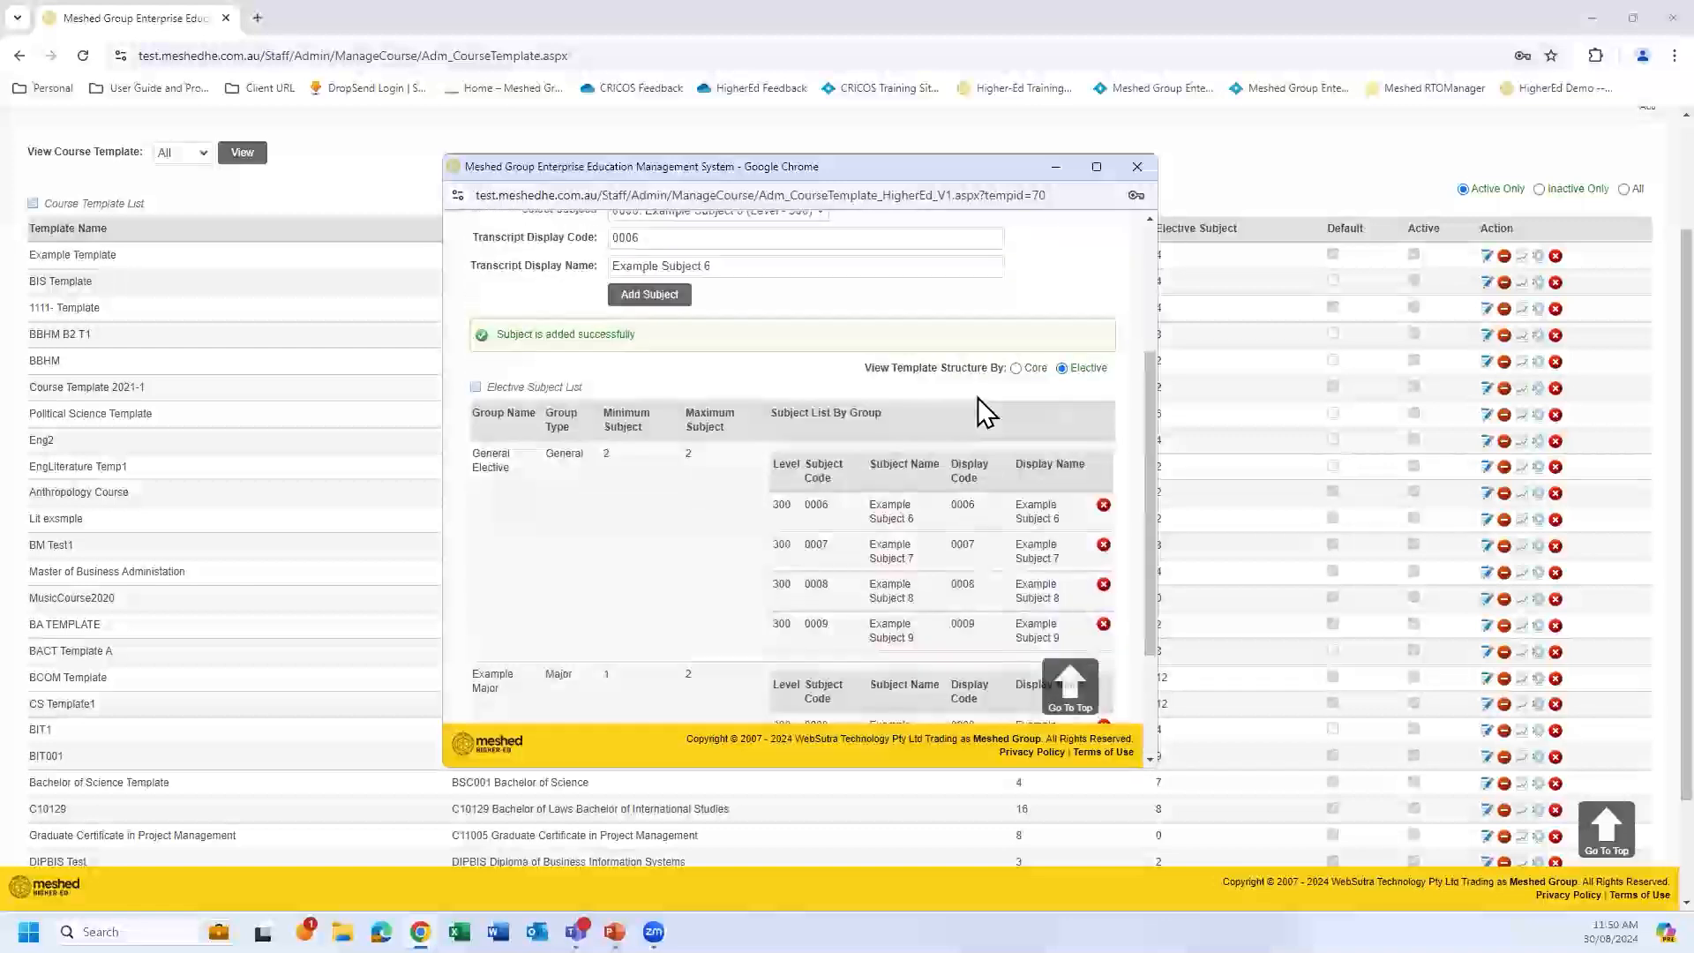
{"action": "scroll", "coordinate": [978, 397], "scroll_direction": "up", "scroll_amount": 3}
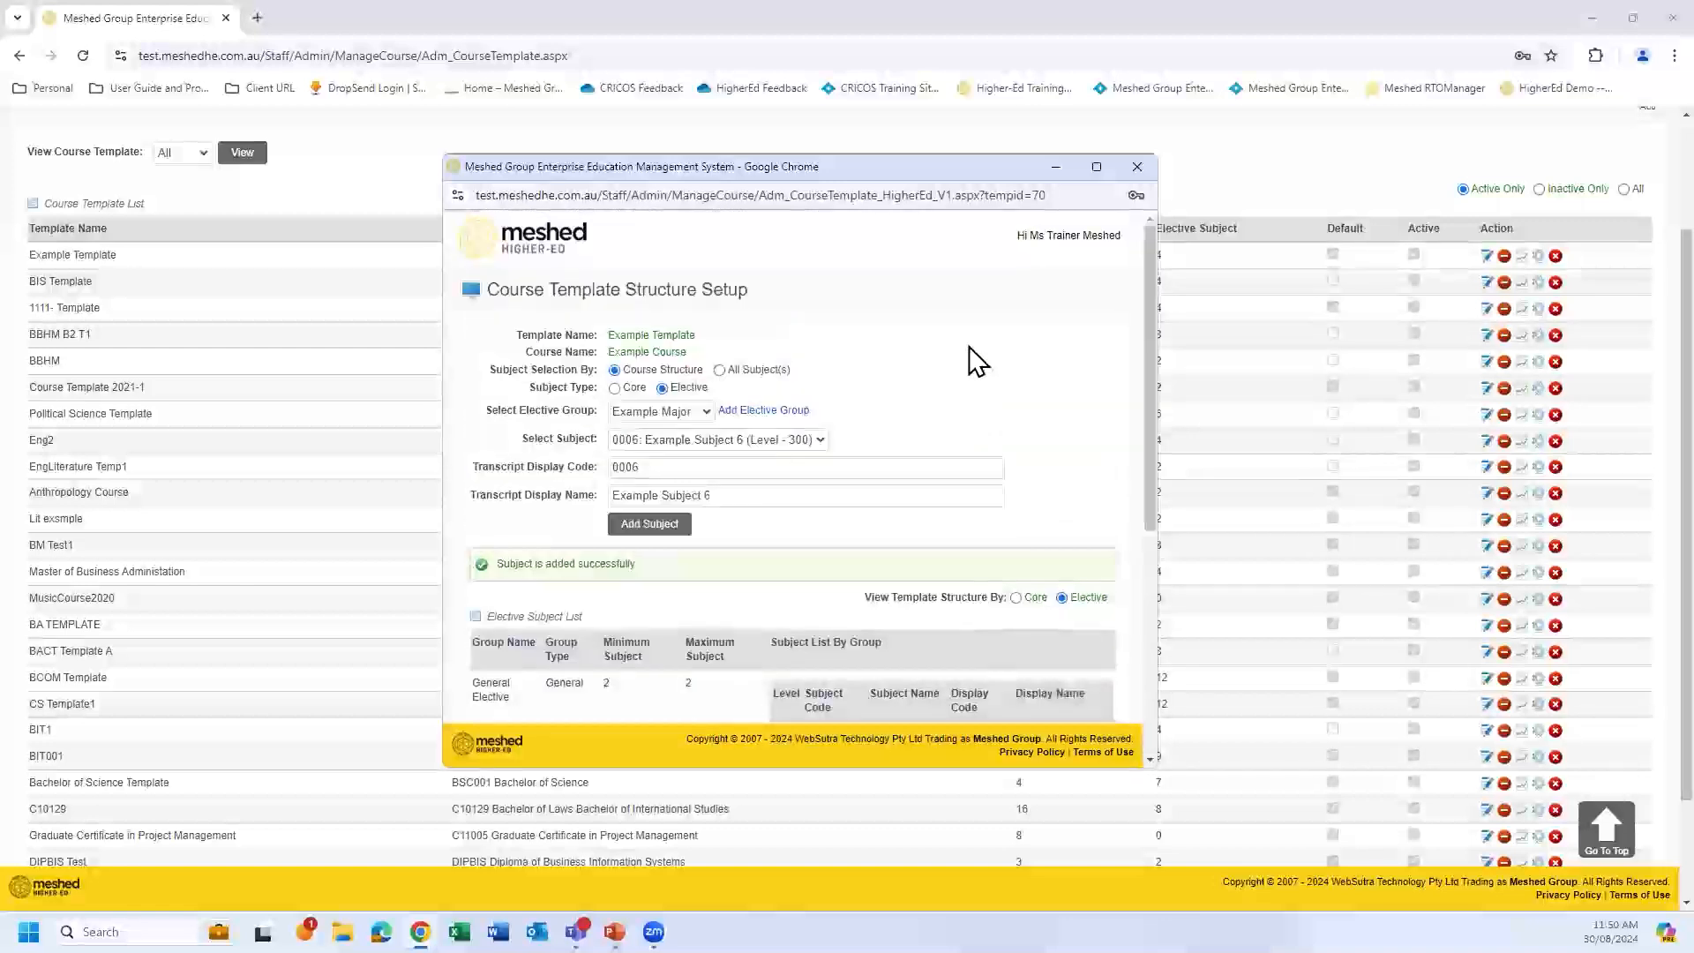
{"action": "left_click", "coordinate": [1139, 173]}
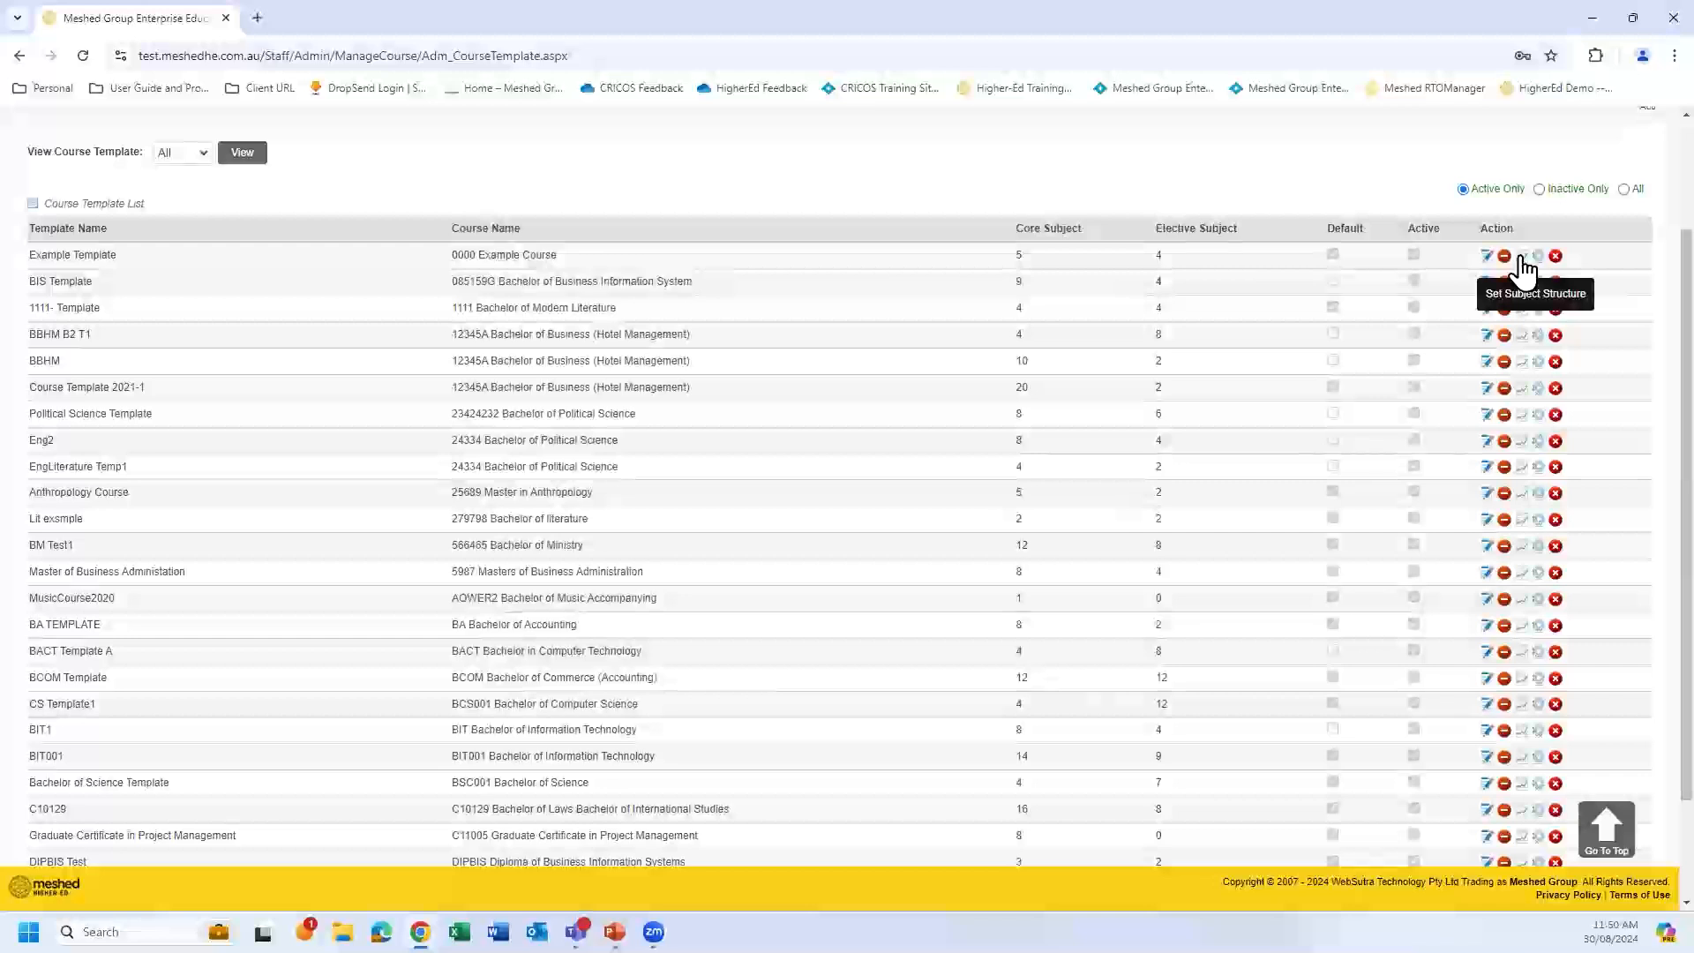
- Open the course intake date management and restrict the new intake to the selected course 0000: Example Course
{"action": "scroll", "coordinate": [1077, 387], "scroll_direction": "up", "scroll_amount": 2}
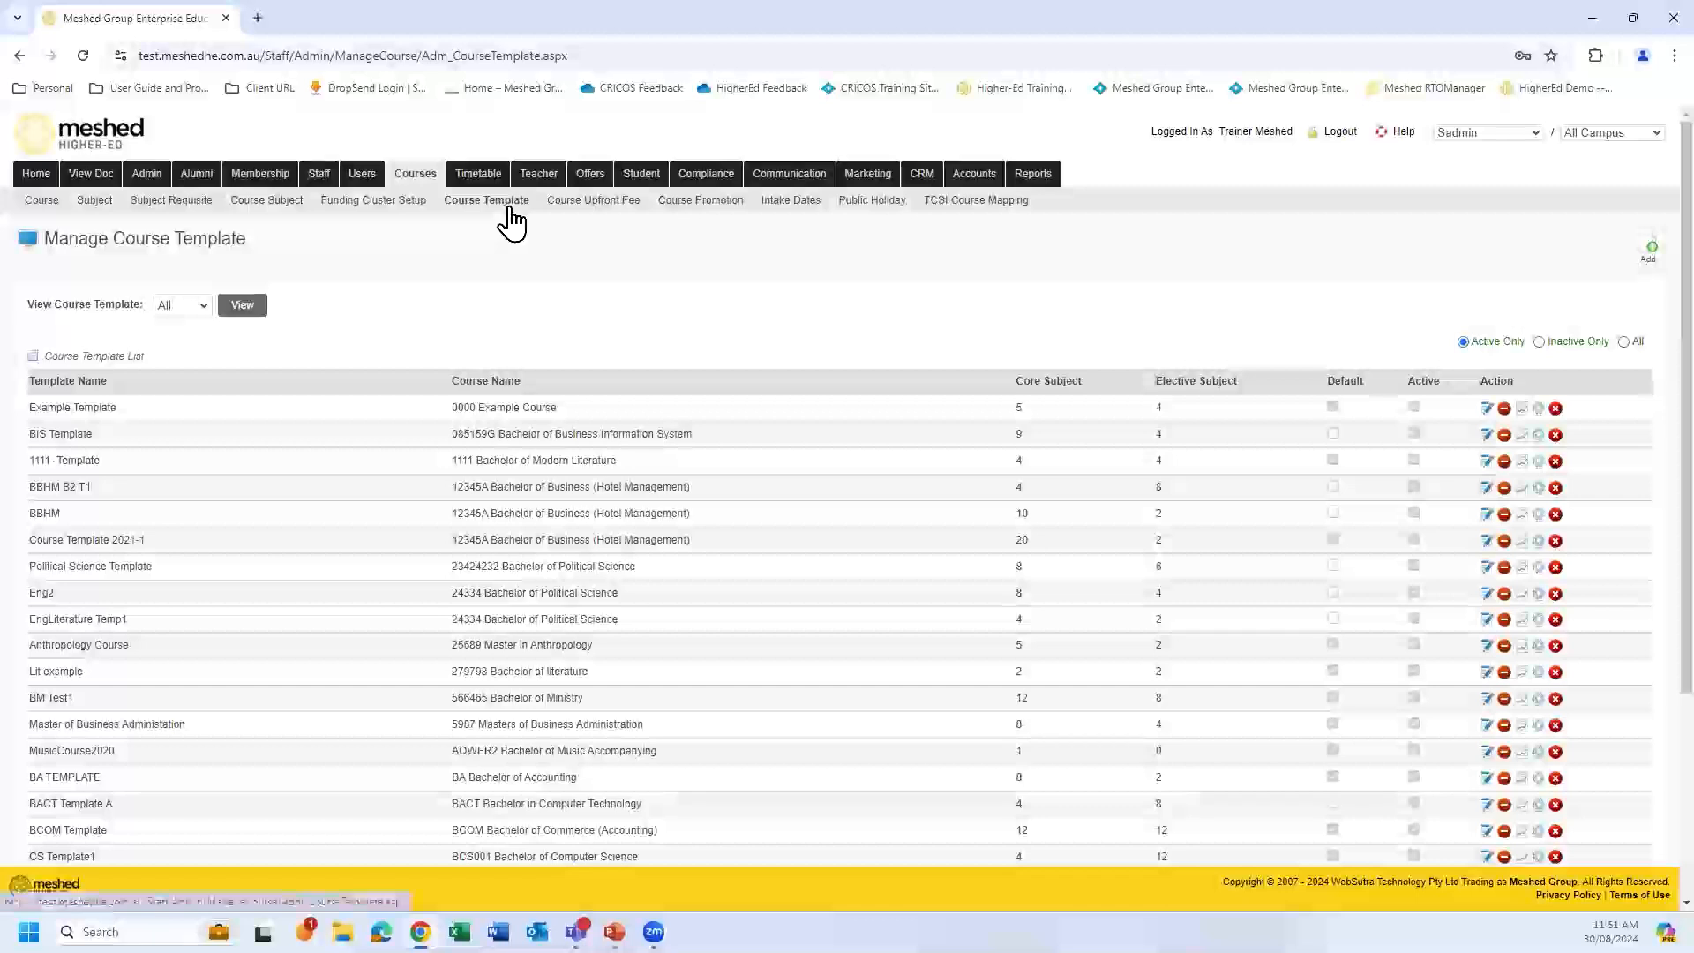
{"action": "left_click", "coordinate": [807, 201]}
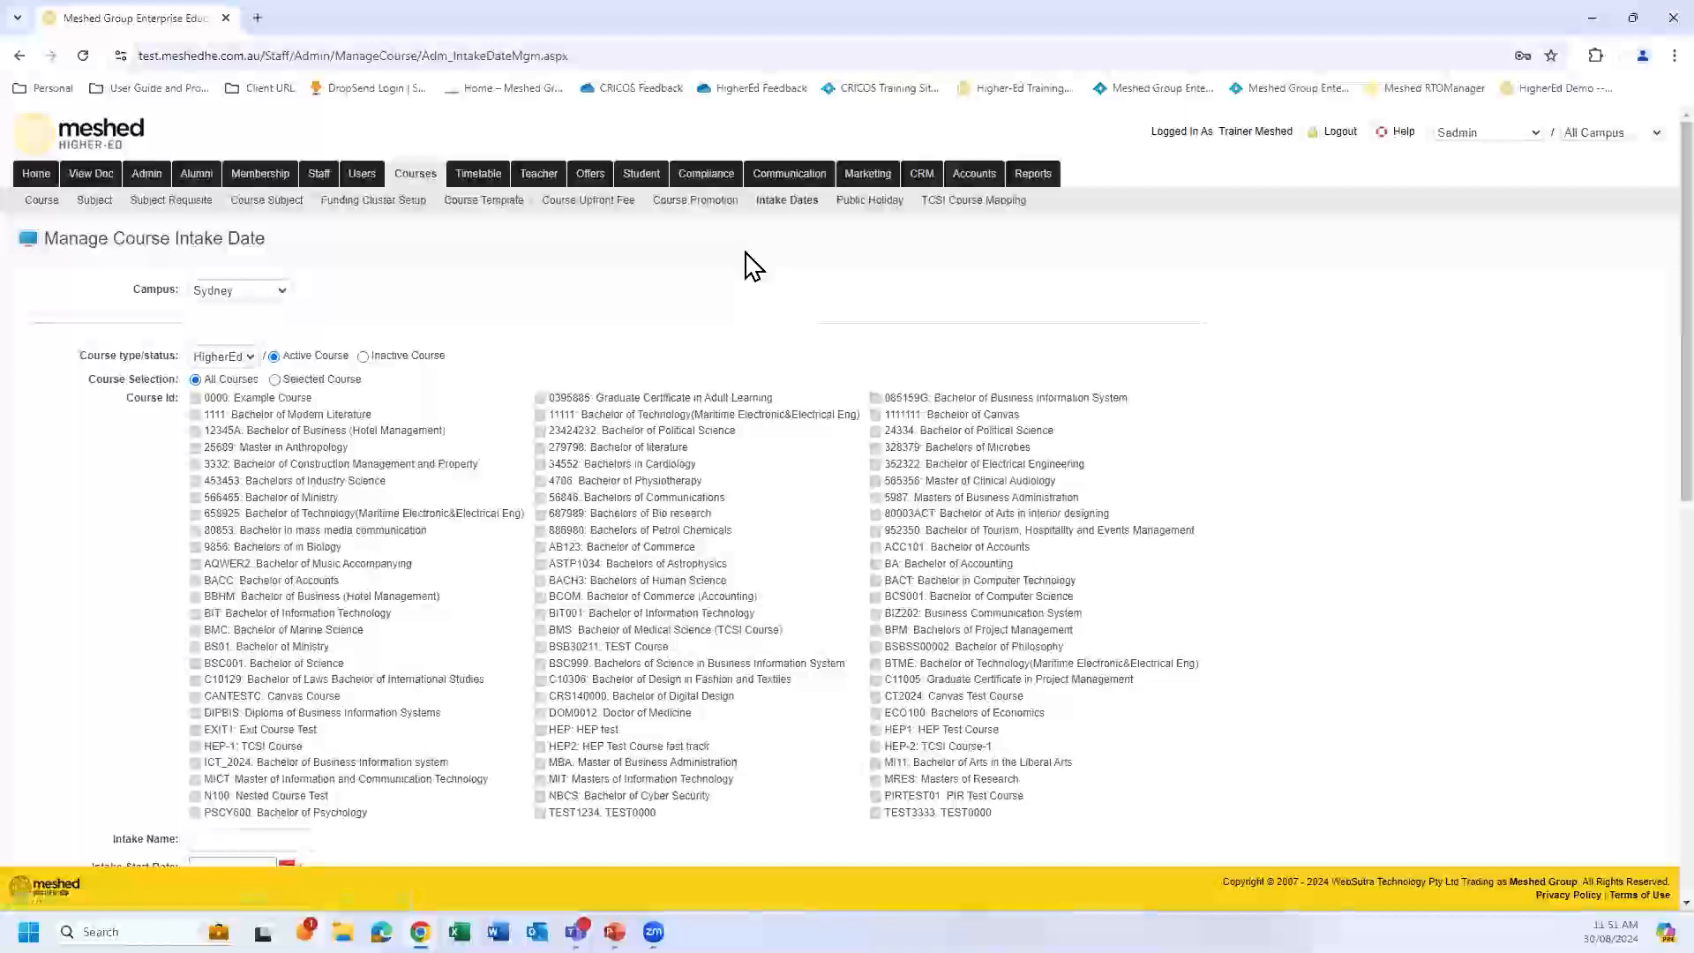
{"action": "scroll", "coordinate": [752, 262], "scroll_direction": "down", "scroll_amount": 1}
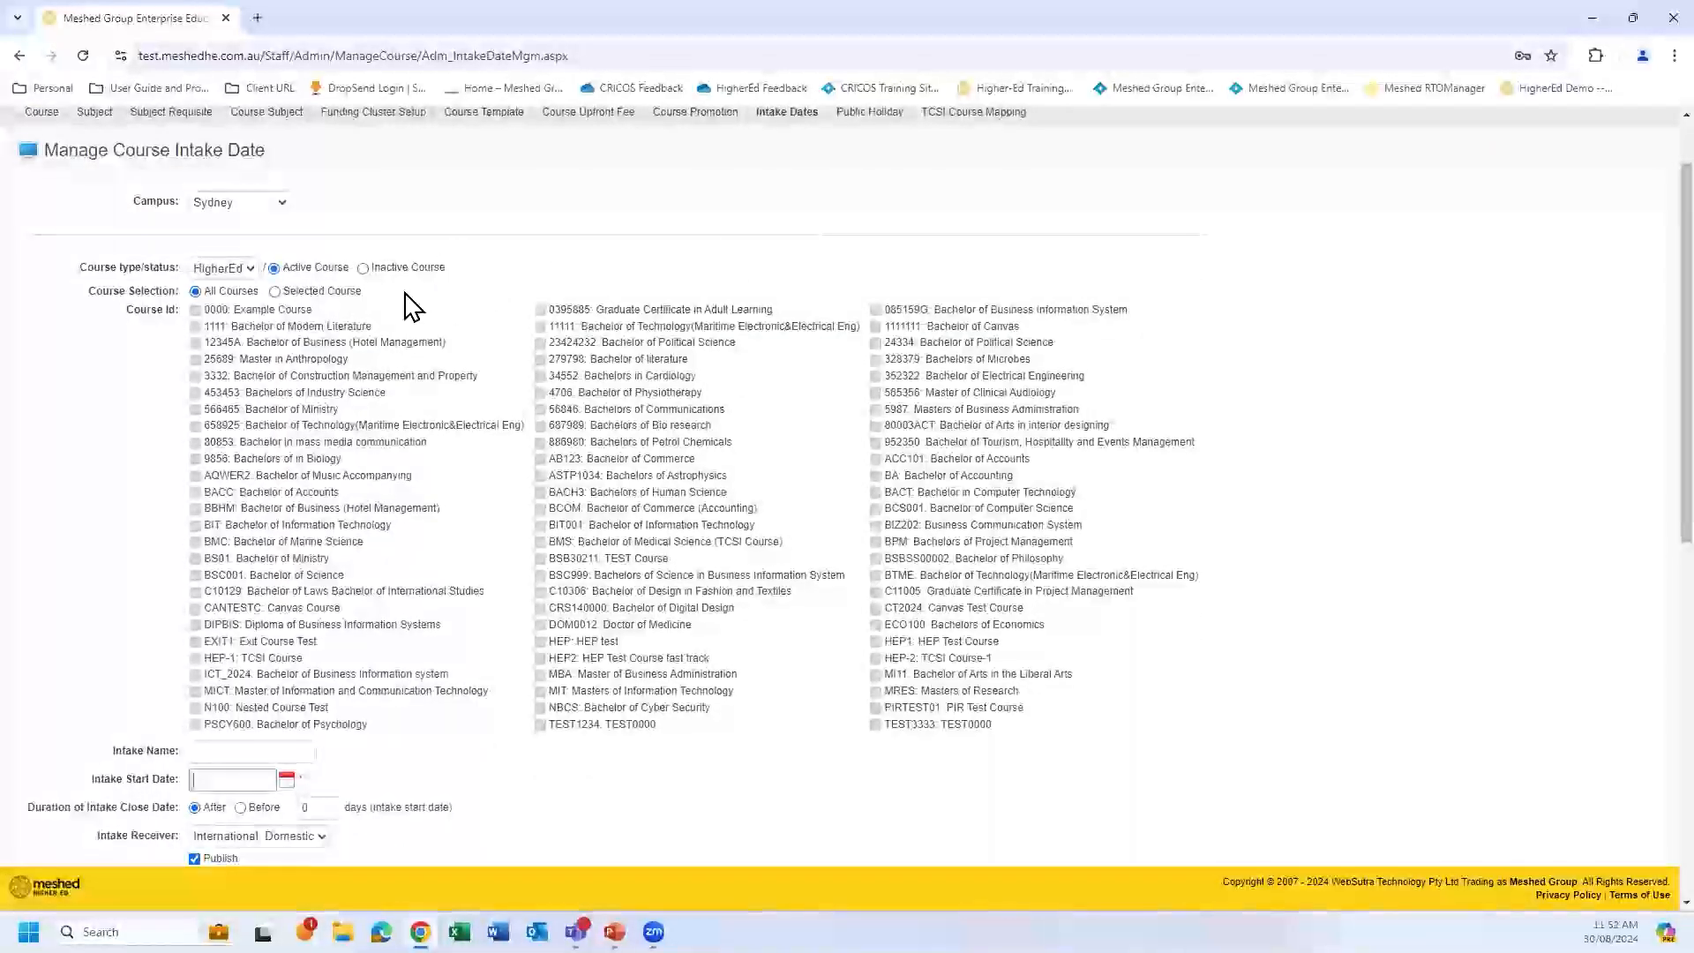
{"action": "left_click", "coordinate": [276, 294]}
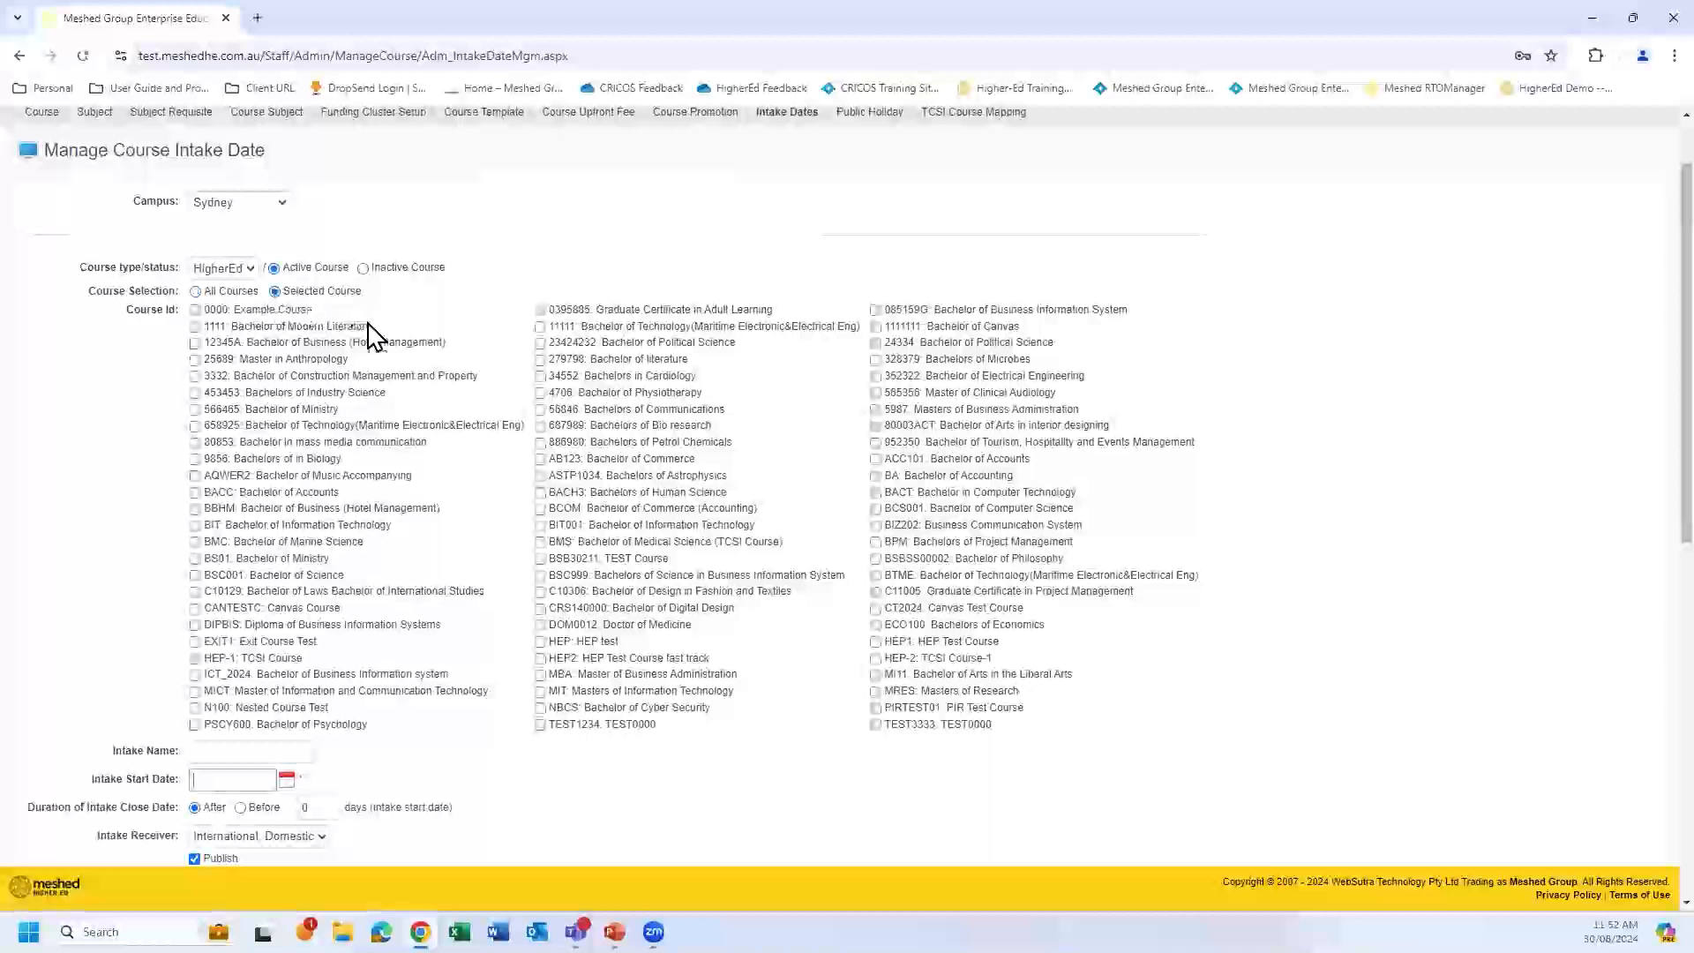
{"action": "left_click", "coordinate": [195, 309]}
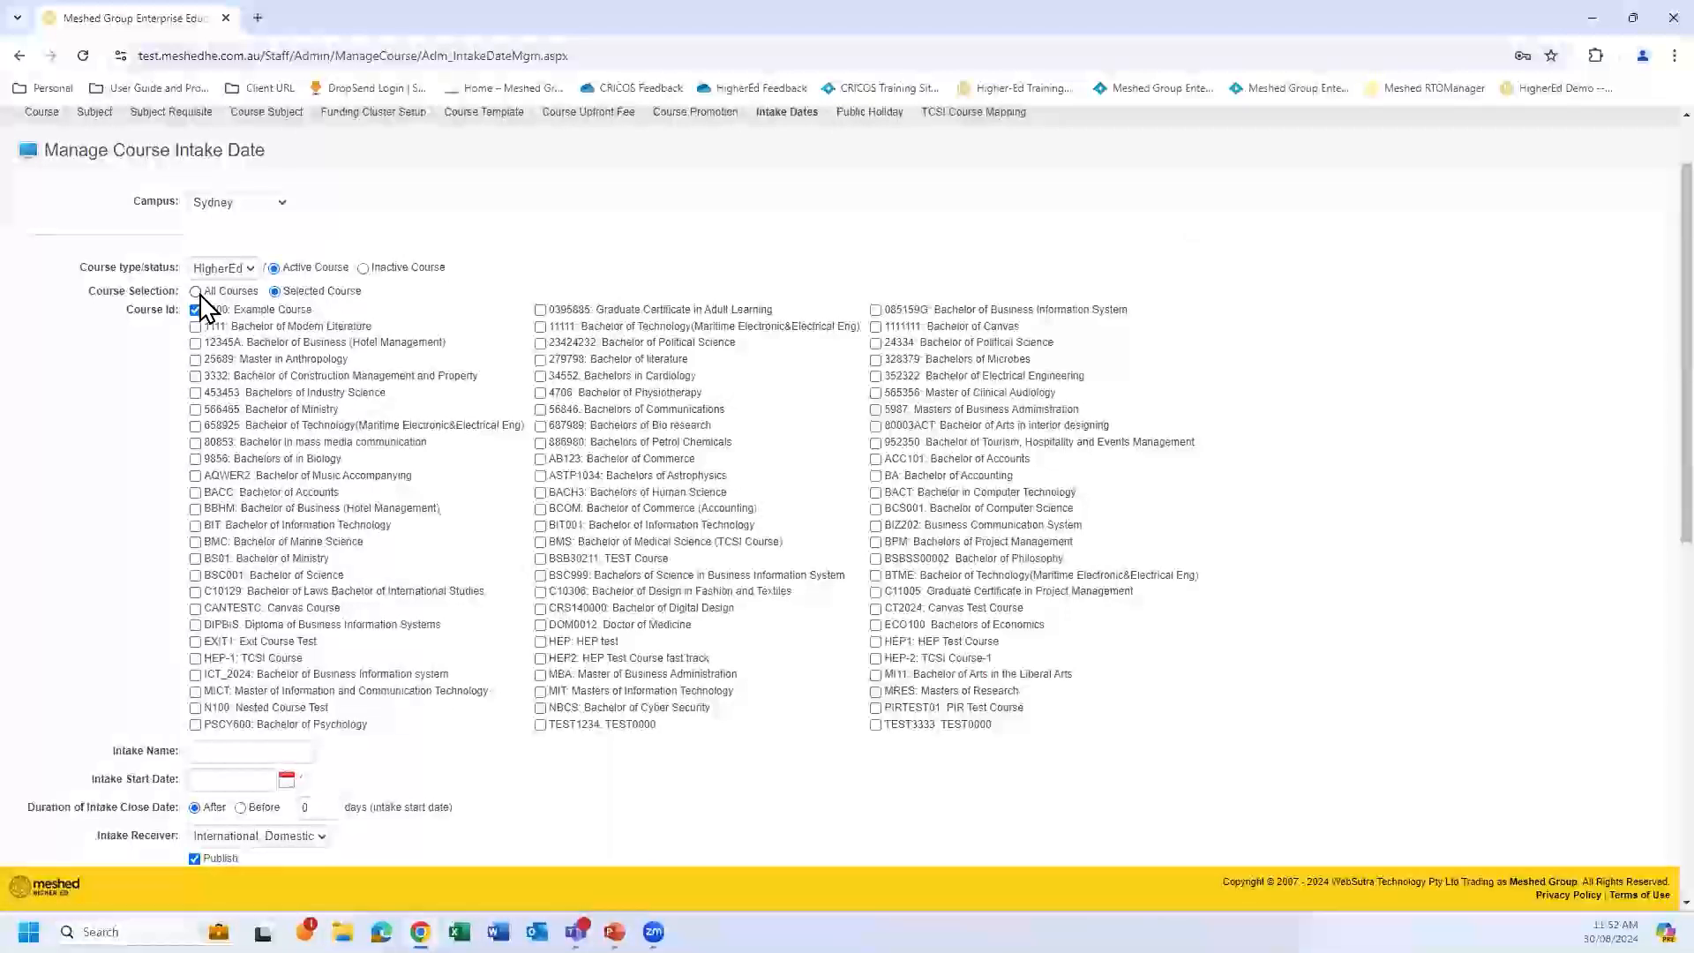
{"action": "left_click", "coordinate": [195, 292]}
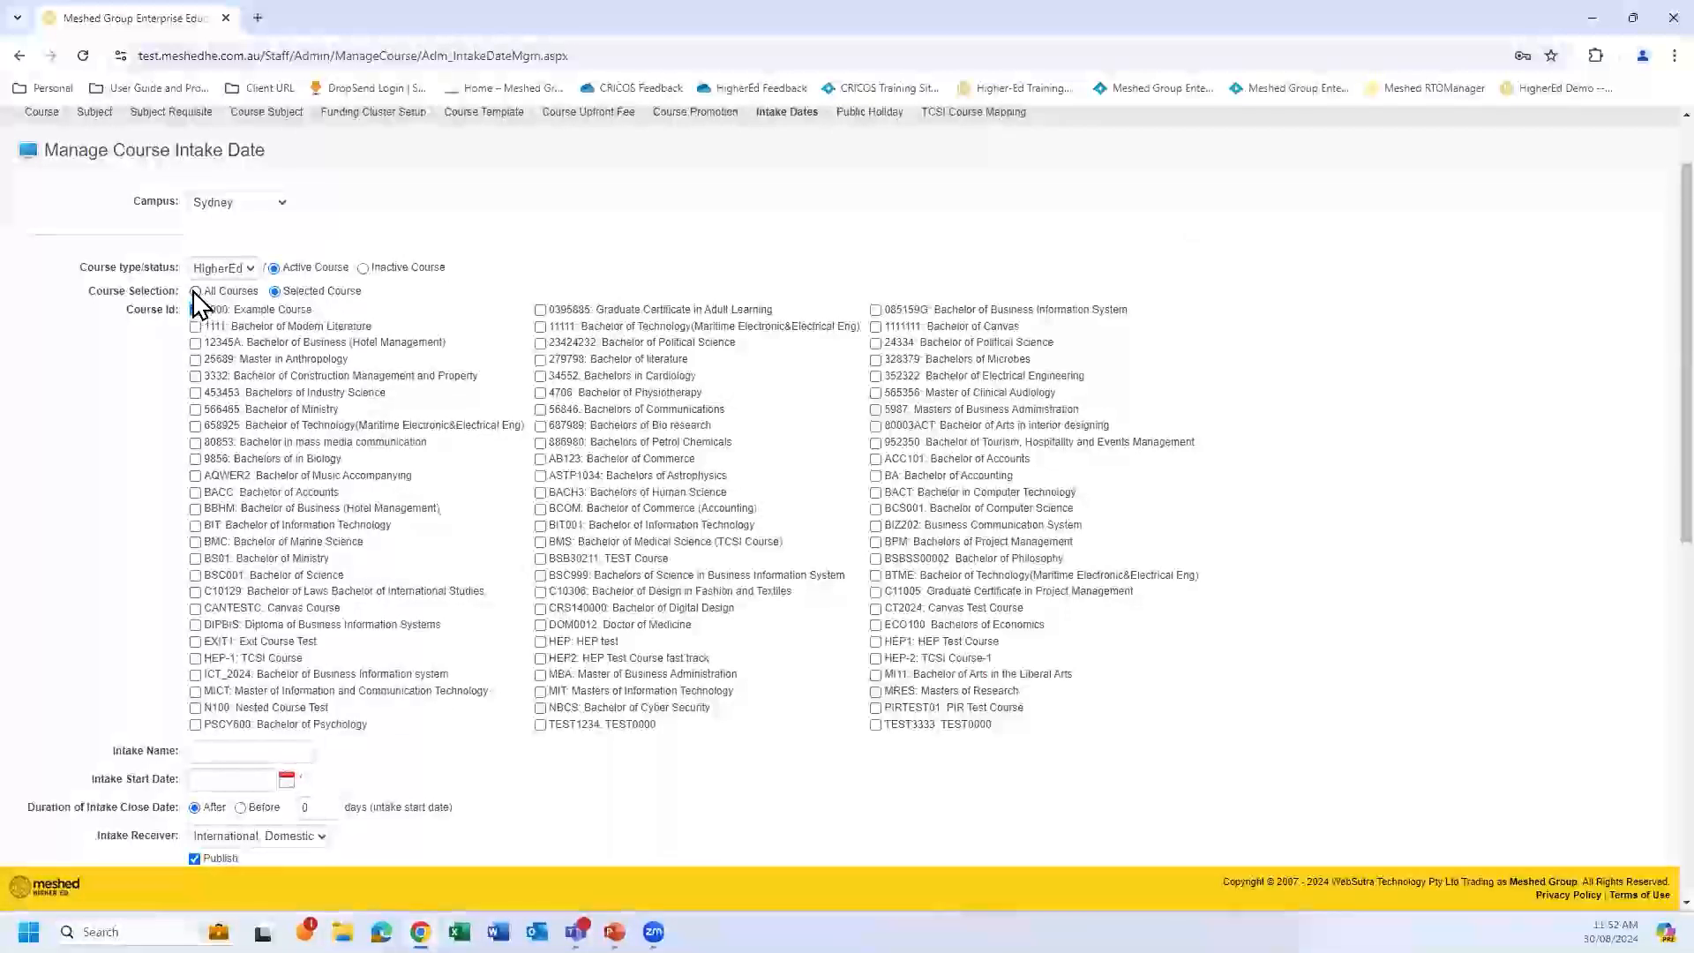
{"action": "left_click", "coordinate": [274, 291]}
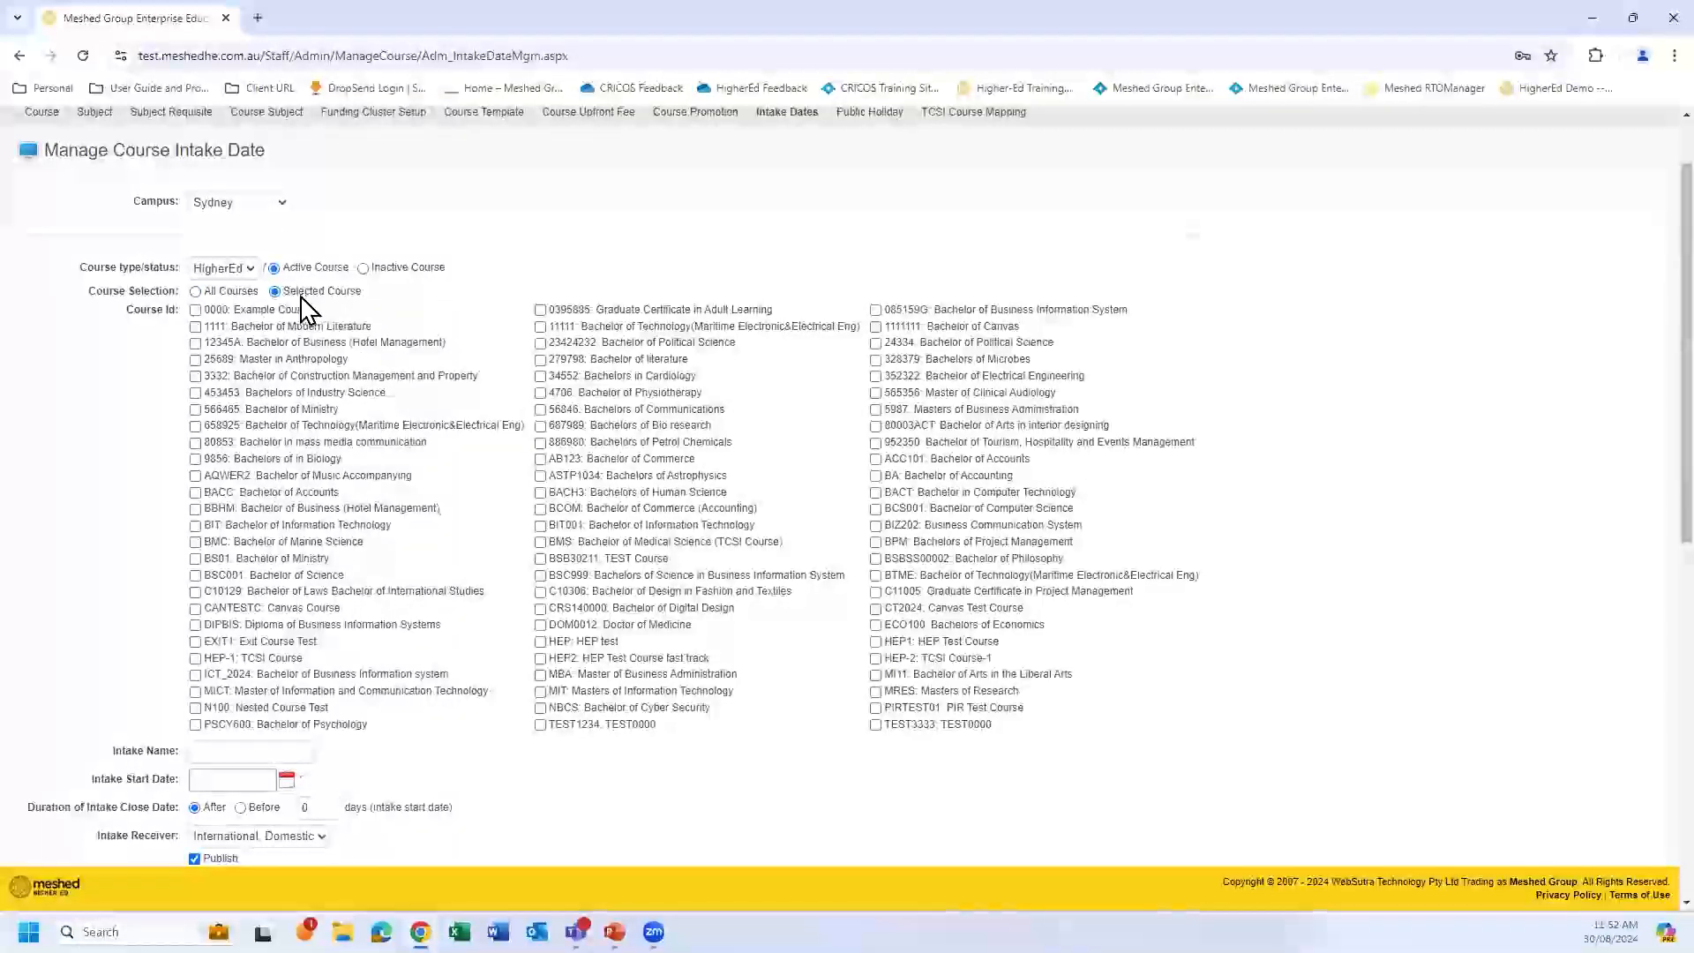
{"action": "left_click", "coordinate": [195, 310]}
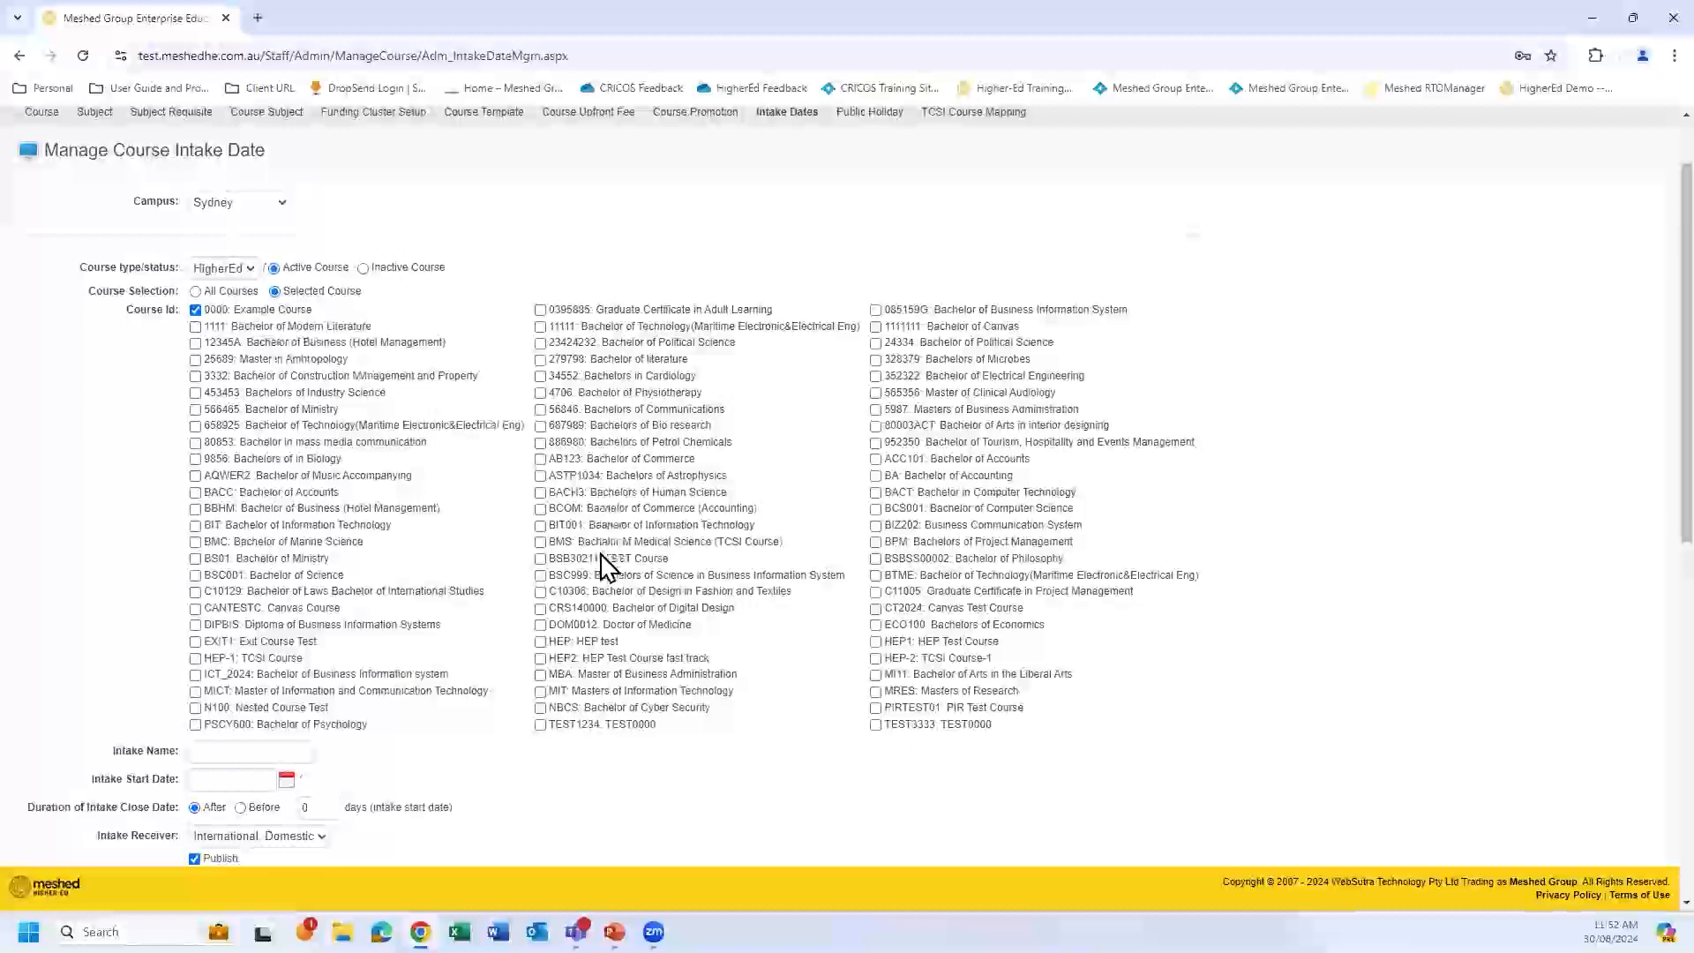
- Set the new intake's close date duration to count Before the intake start date, leaving the intake name empty
{"action": "scroll", "coordinate": [600, 565], "scroll_direction": "down", "scroll_amount": 2}
{"action": "left_click", "coordinate": [276, 574]}
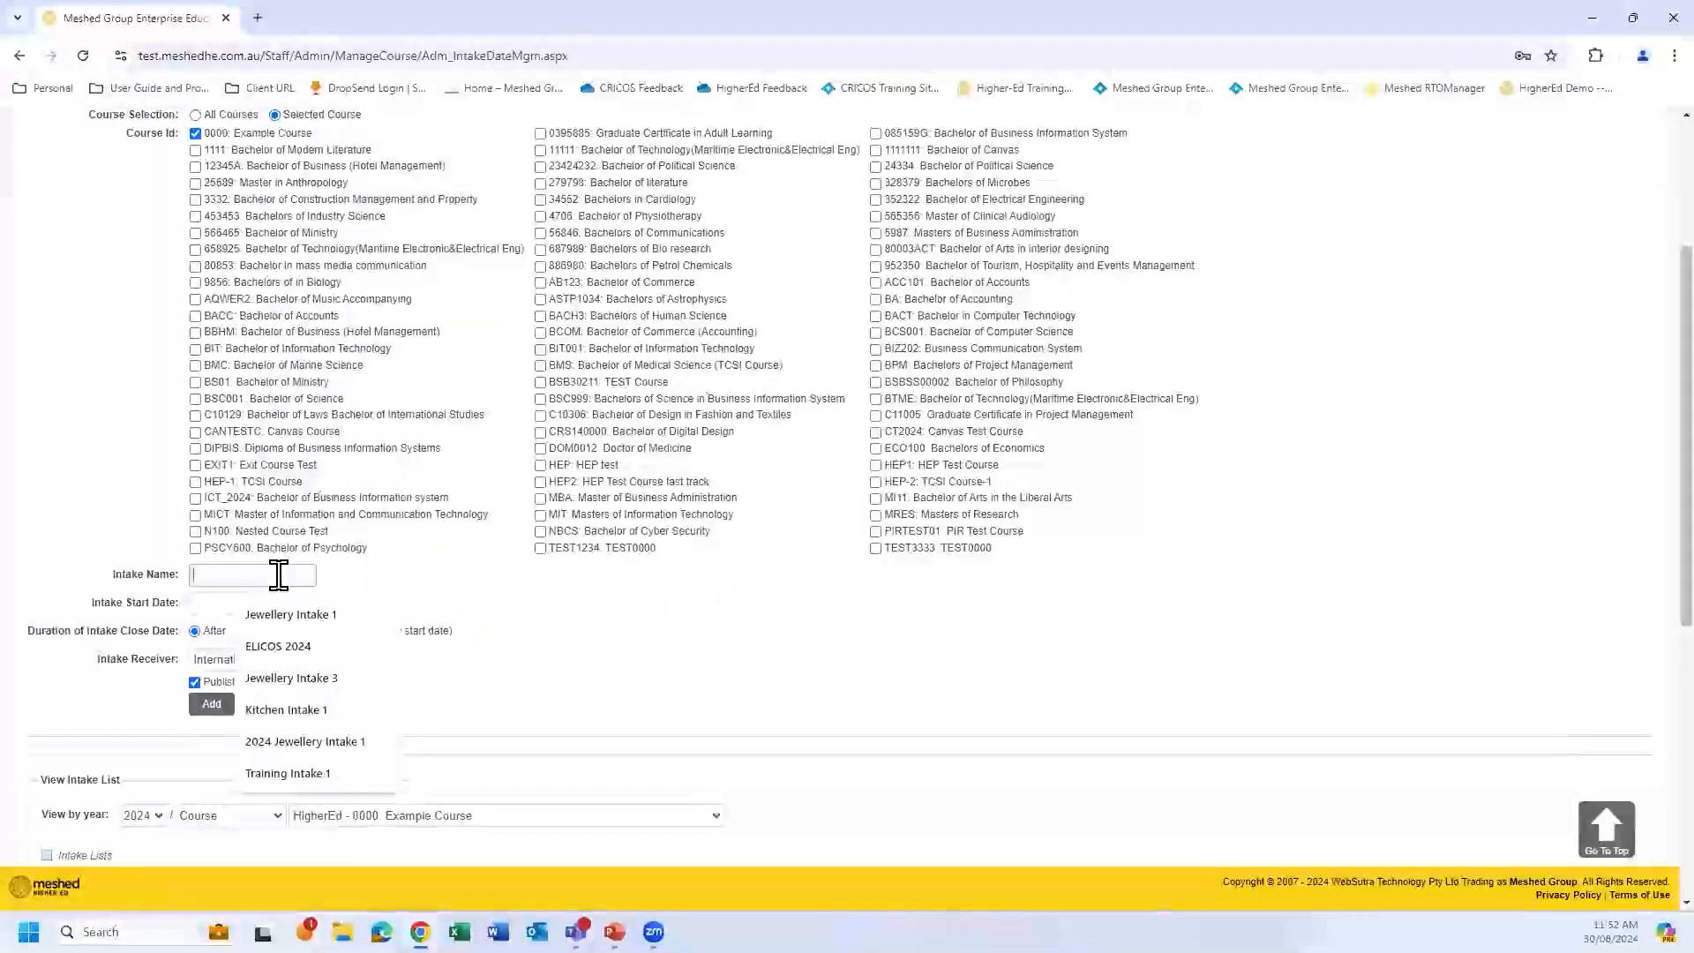
{"action": "left_click", "coordinate": [389, 599]}
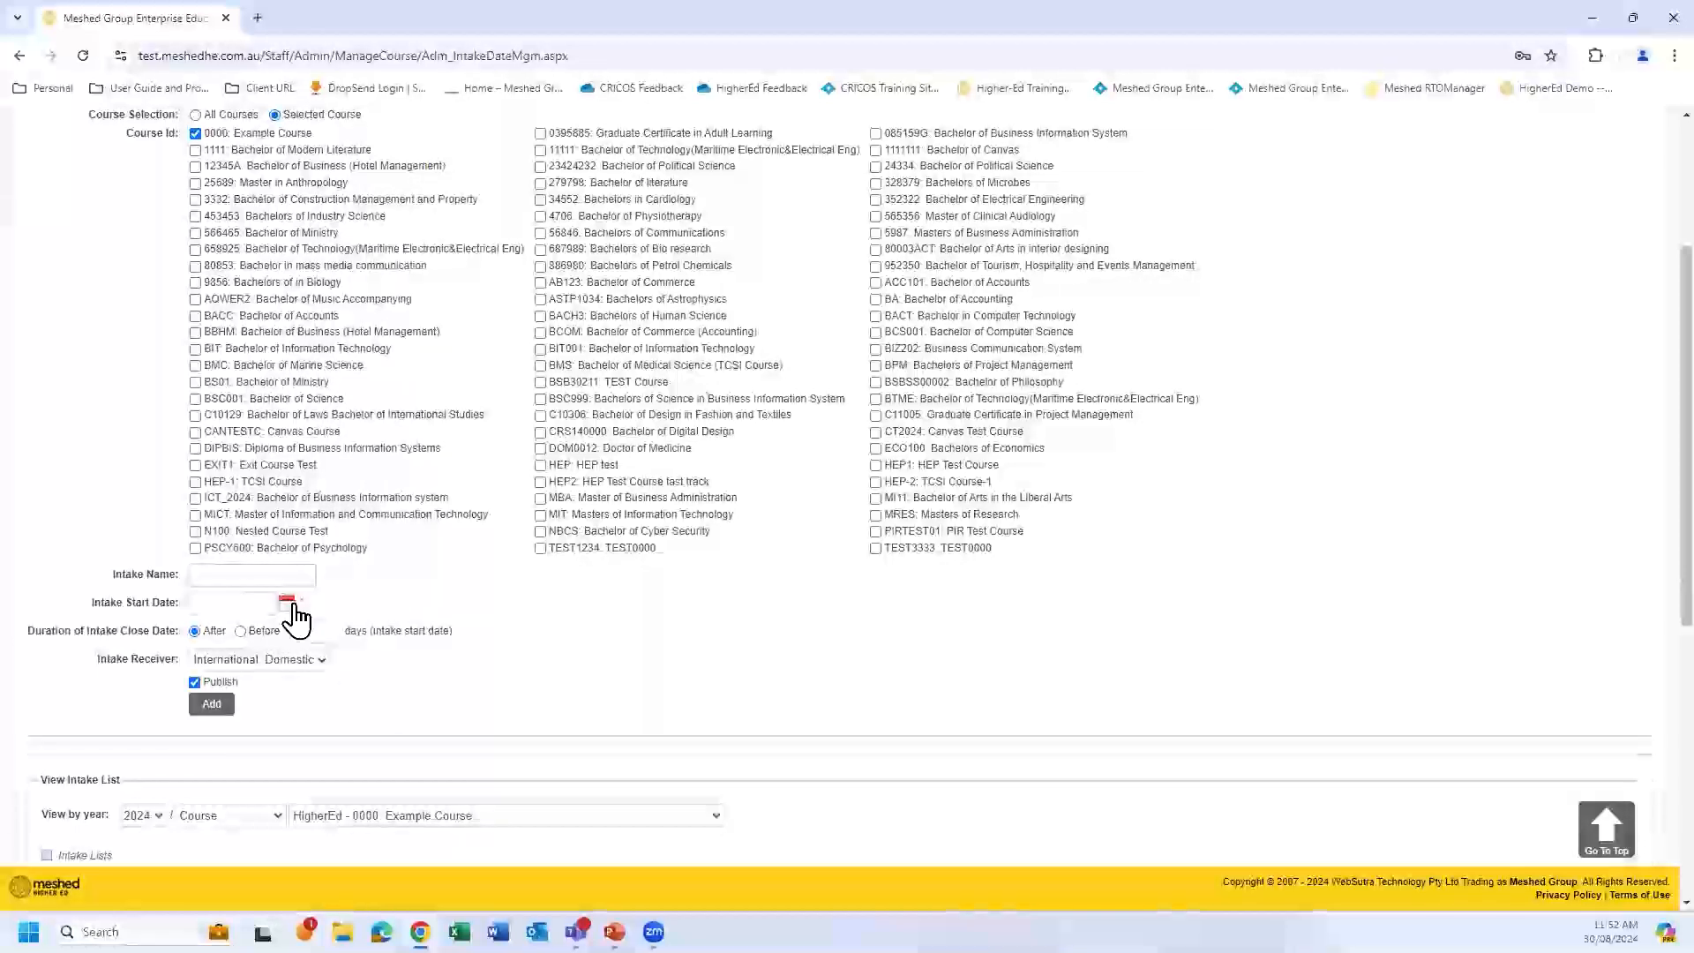
{"action": "scroll", "coordinate": [420, 605], "scroll_direction": "down", "scroll_amount": 1}
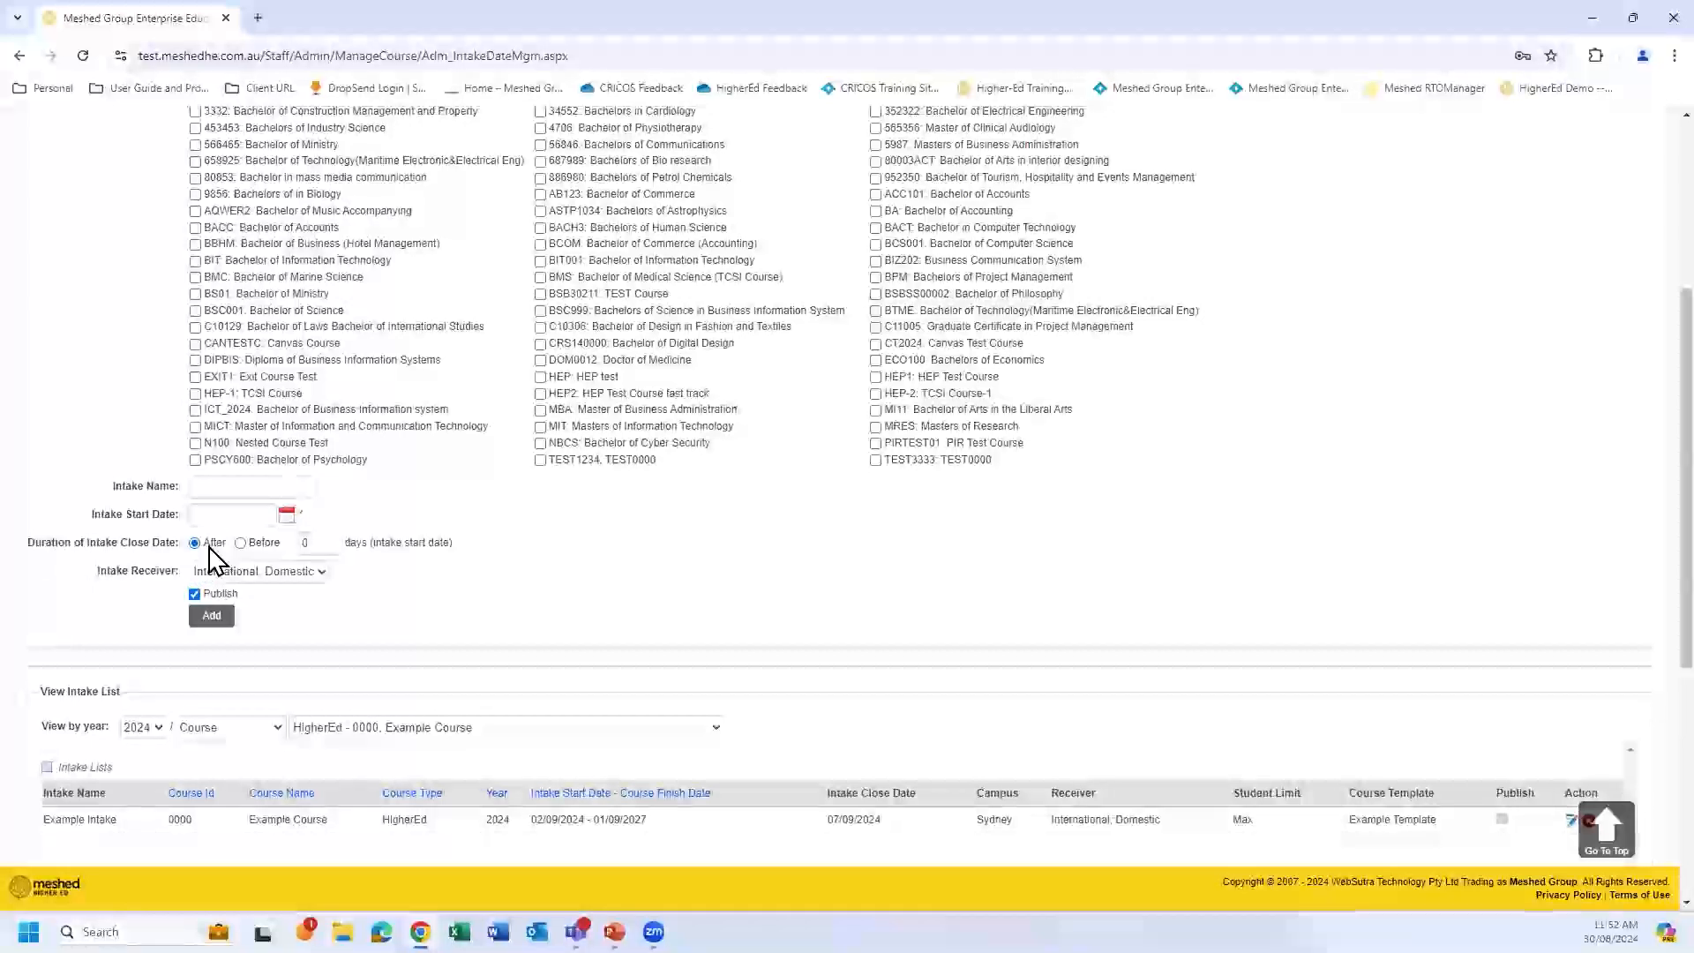
{"action": "left_click", "coordinate": [328, 544]}
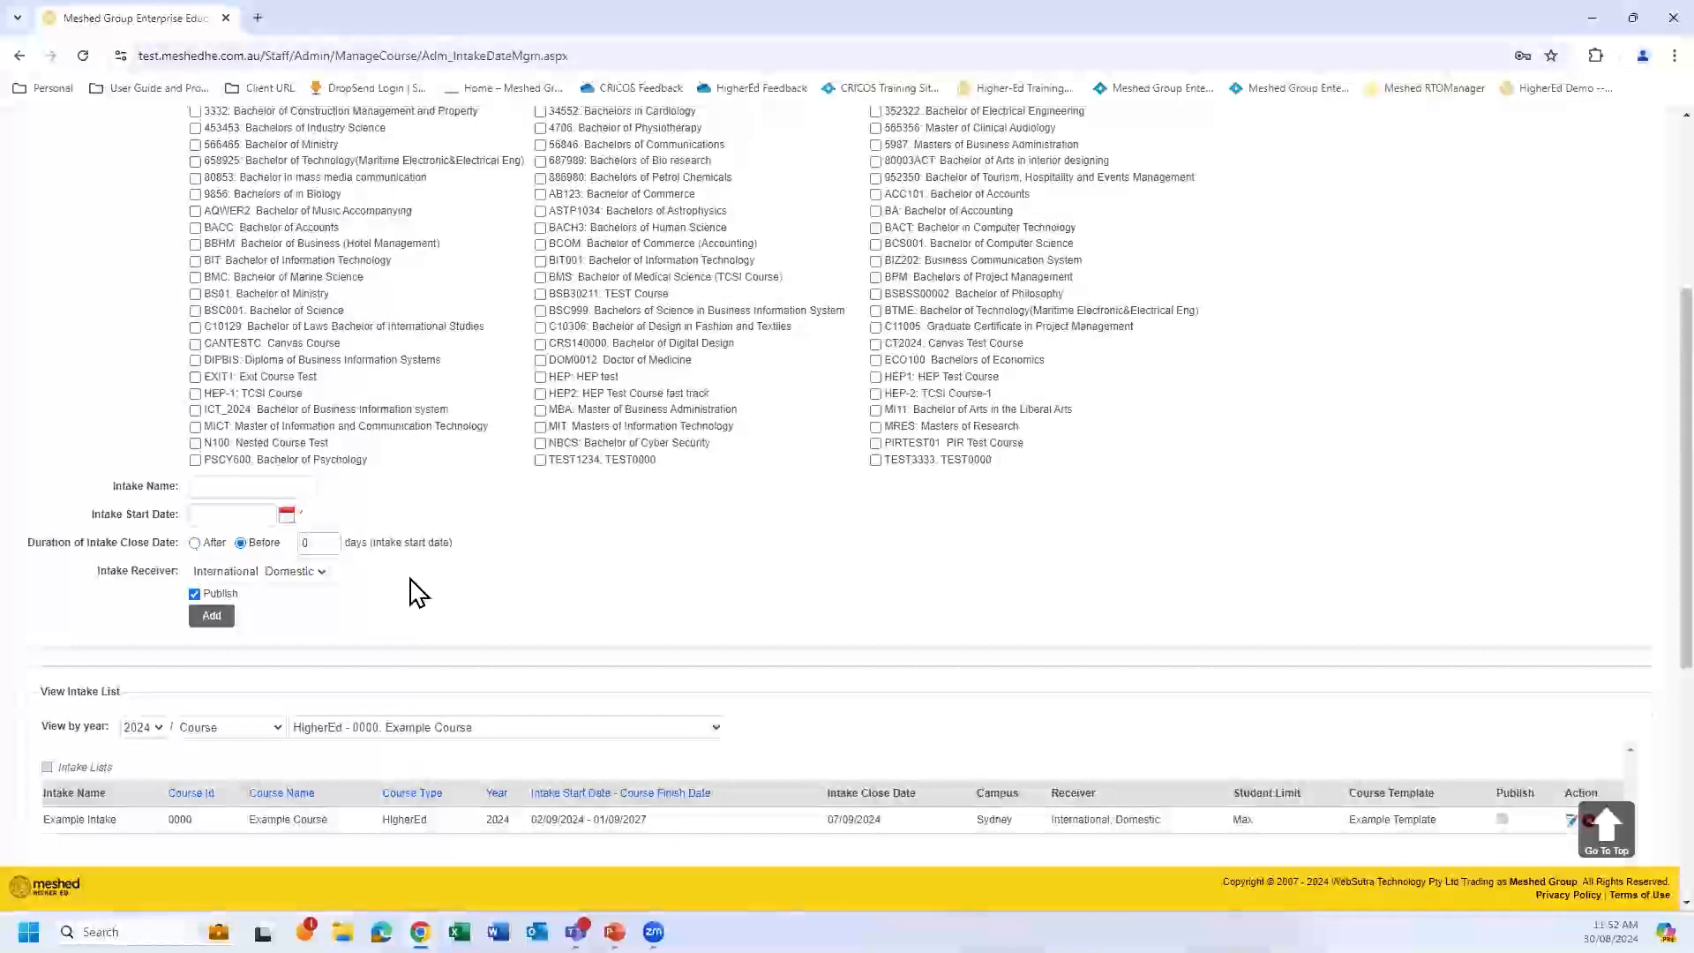
- Set the intake receiver to International Only and review the other receiver options
{"action": "left_click", "coordinate": [321, 574]}
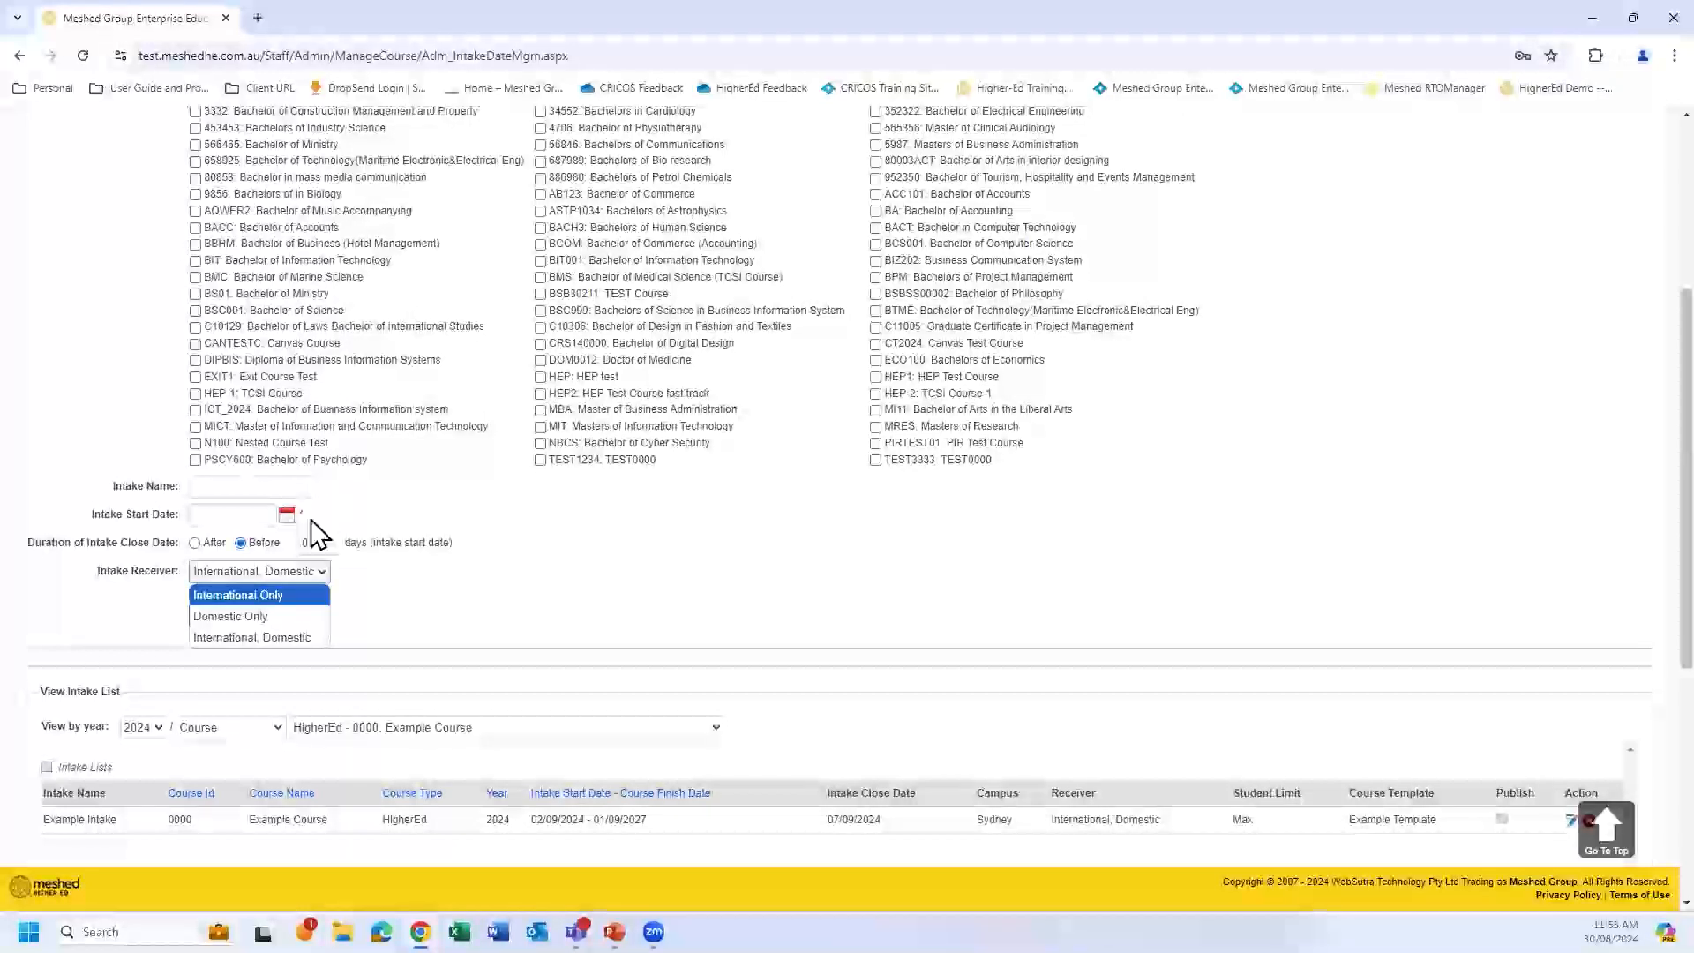
{"action": "left_click", "coordinate": [311, 597]}
{"action": "left_click", "coordinate": [322, 574]}
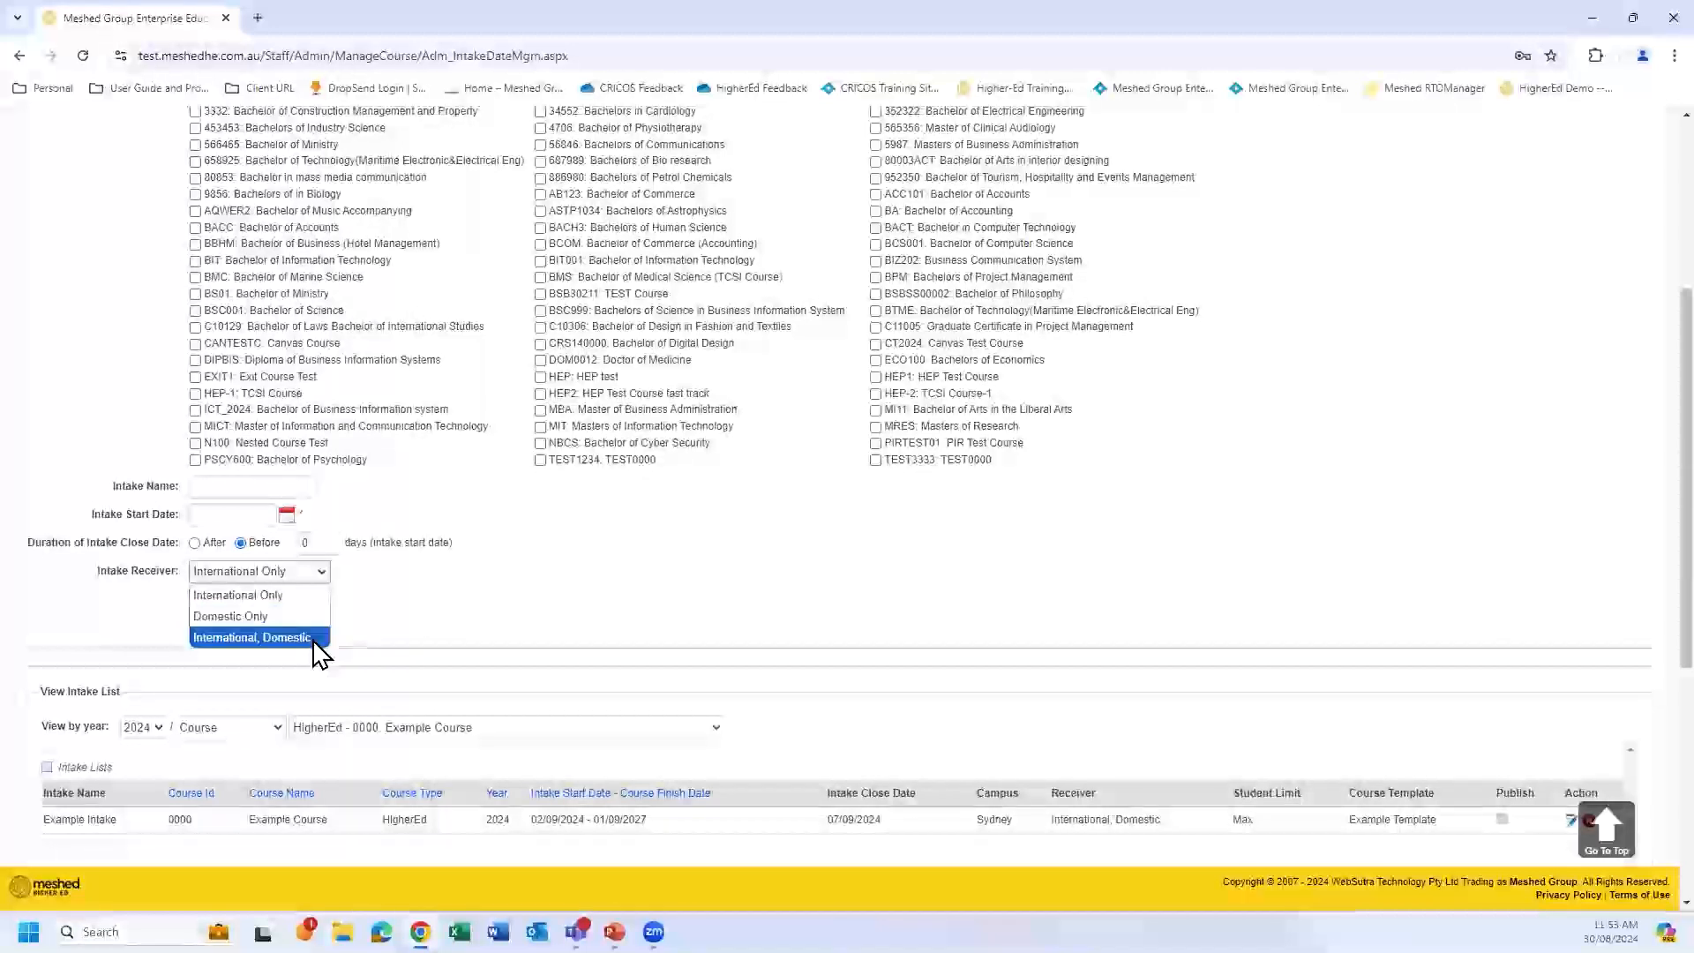
{"action": "left_click", "coordinate": [450, 637]}
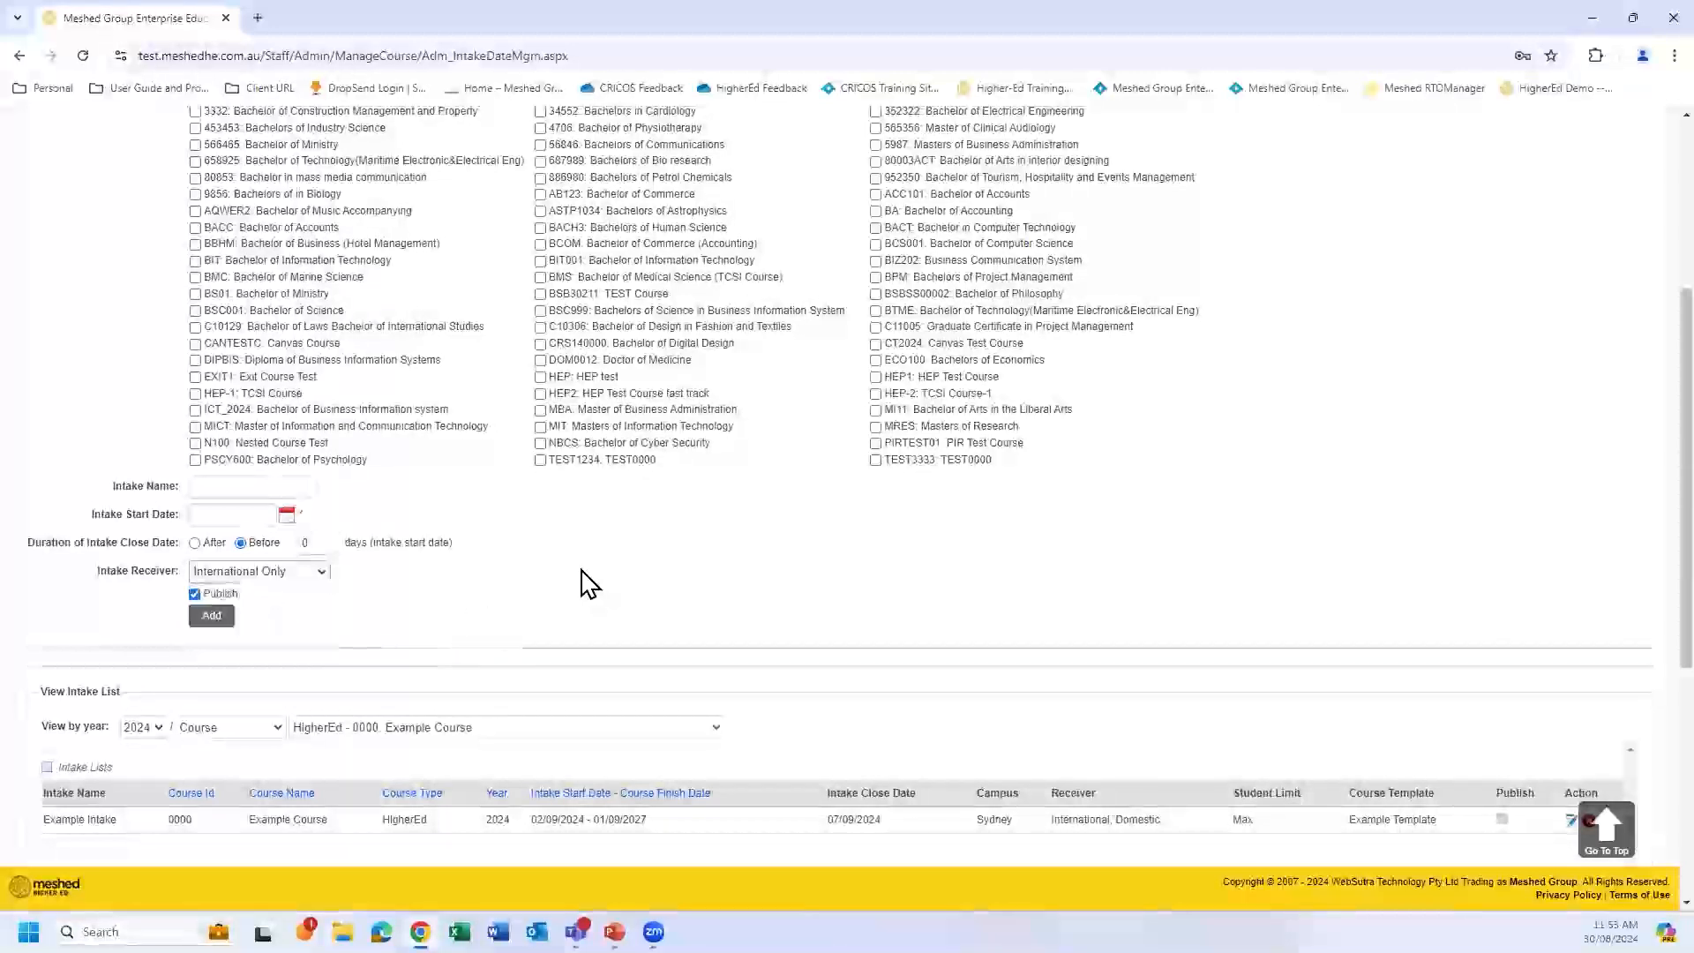
- Open the existing Example Intake entry for editing and check which course templates can be assigned to it
{"action": "scroll", "coordinate": [619, 571], "scroll_direction": "down", "scroll_amount": 1}
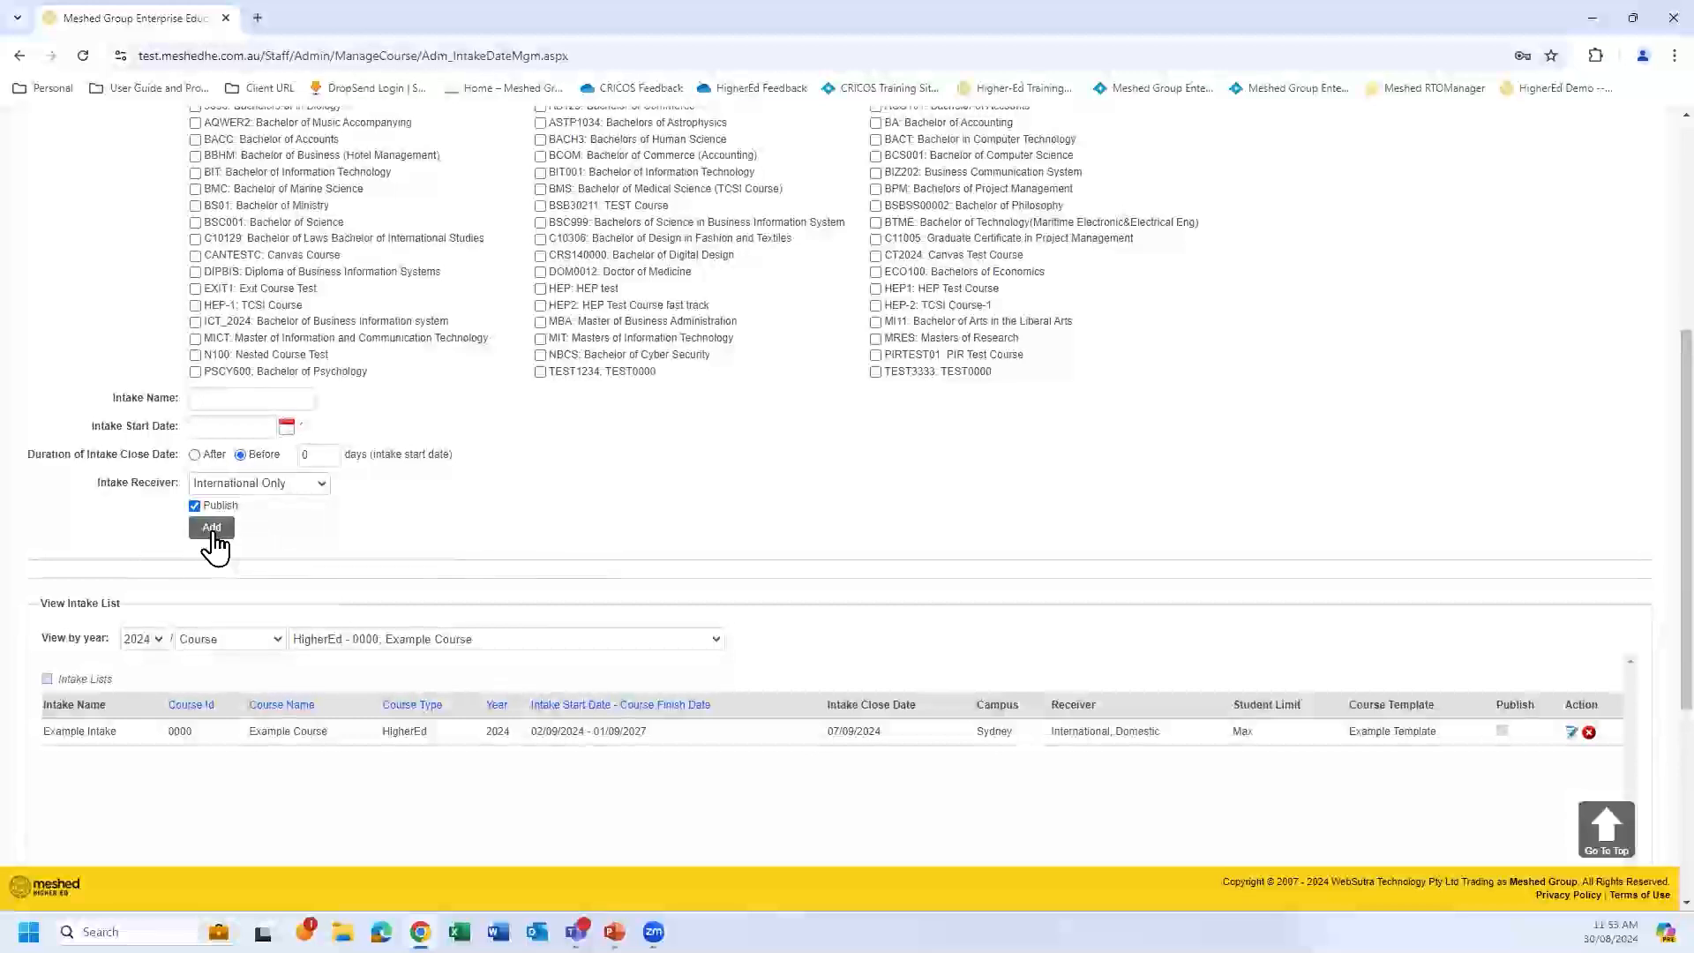
{"action": "scroll", "coordinate": [618, 664], "scroll_direction": "down", "scroll_amount": 1}
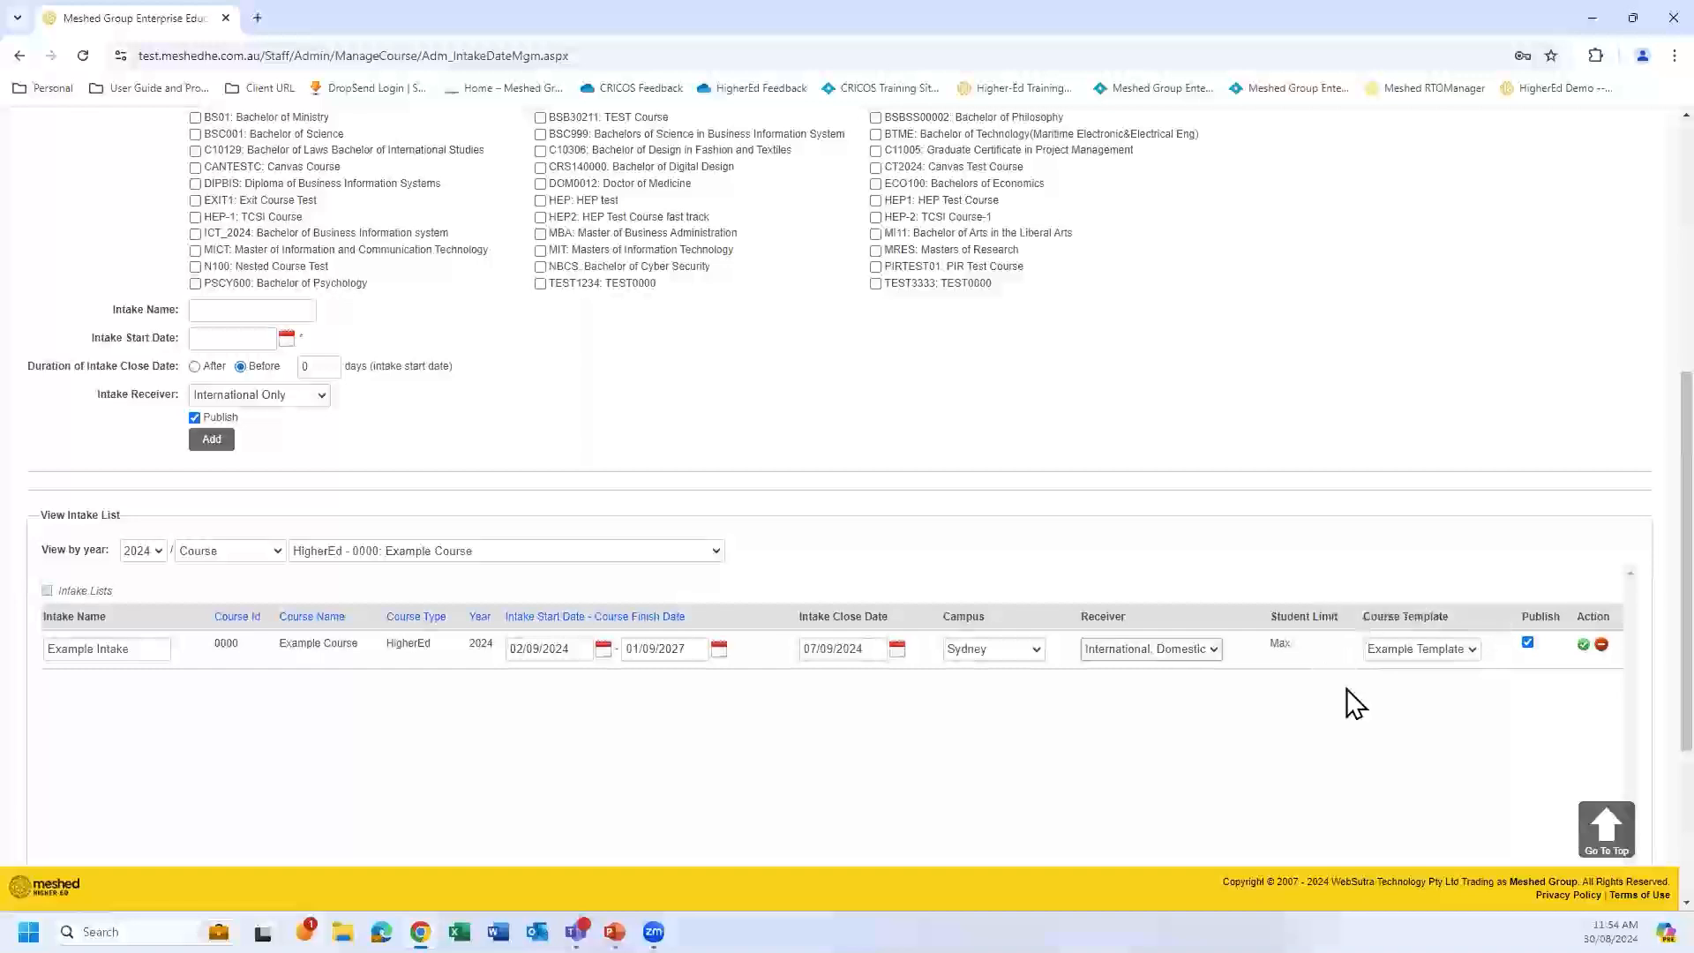
{"action": "left_click", "coordinate": [1470, 649]}
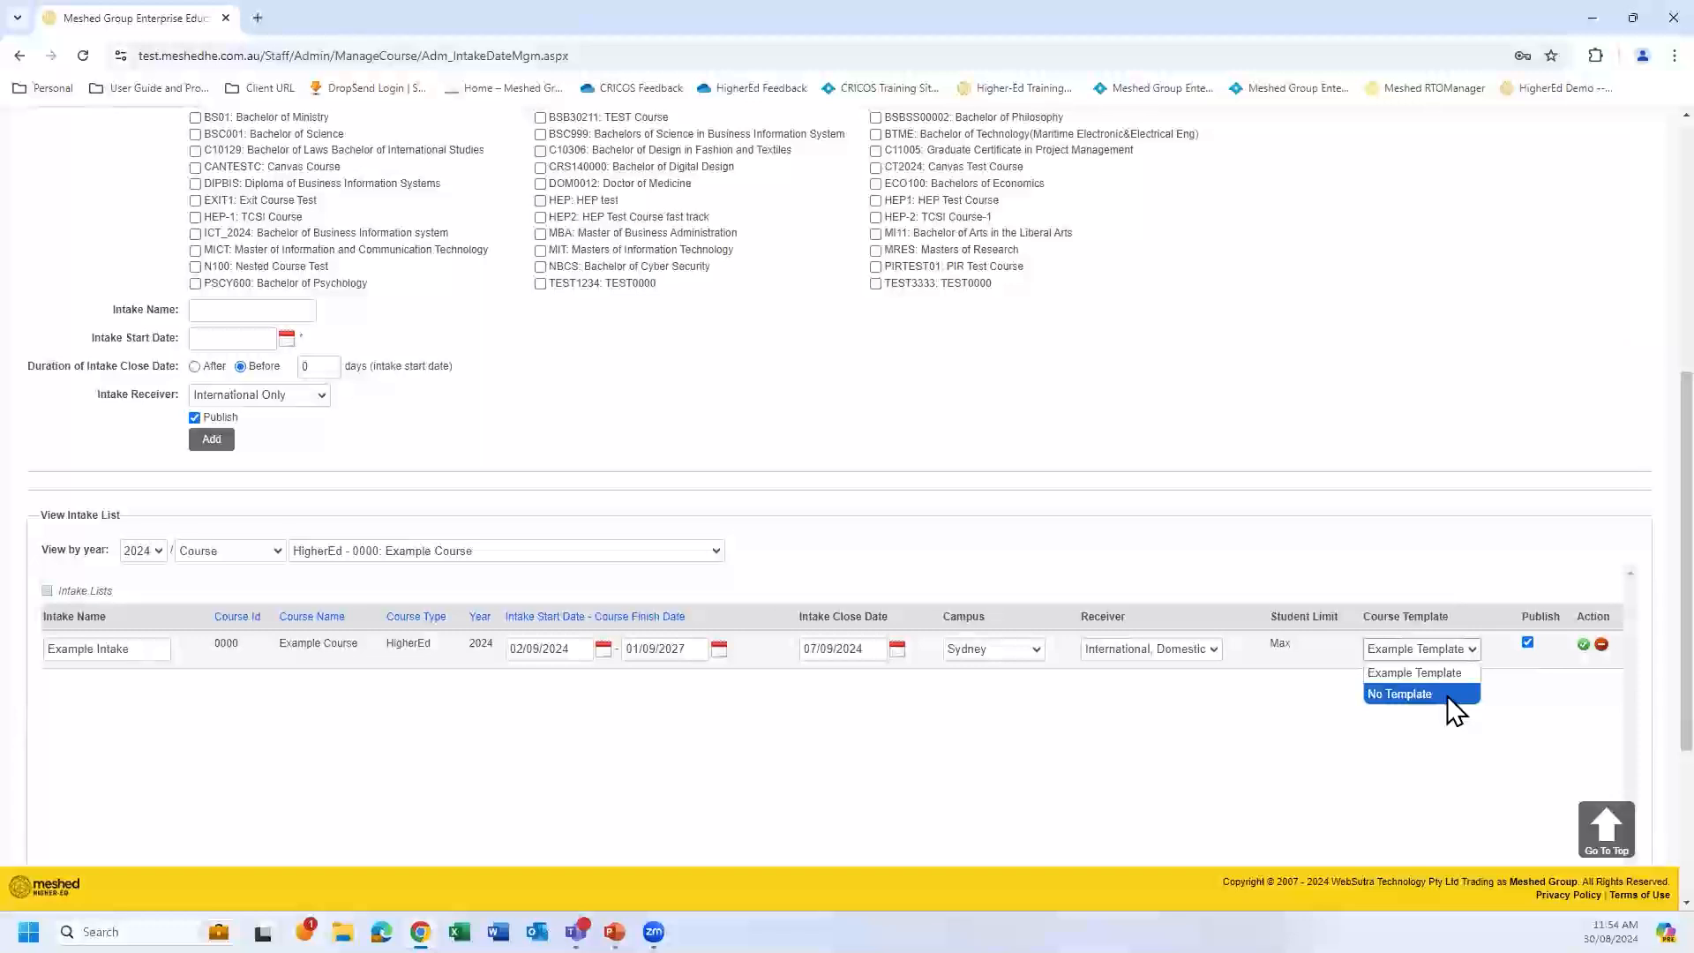
{"action": "left_click", "coordinate": [1104, 451]}
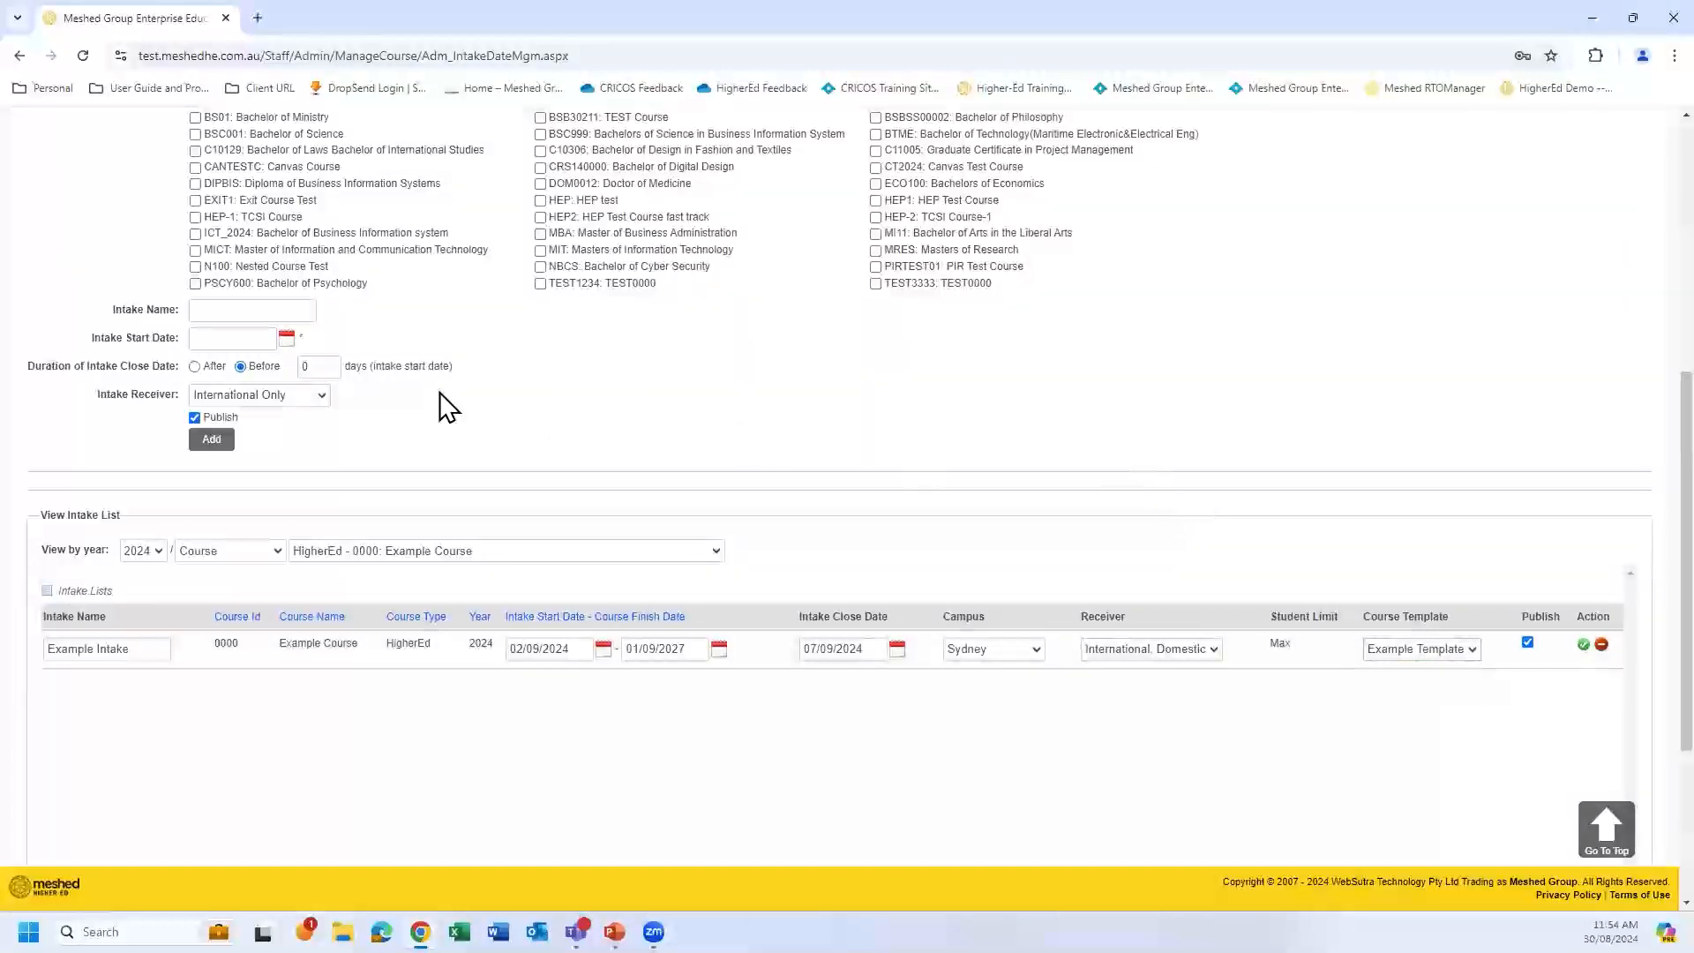
- Name the new intake test, with start date 02/09/2024 and a close date 5 days After the start
{"action": "left_click", "coordinate": [298, 309]}
{"action": "type", "text": "test"}
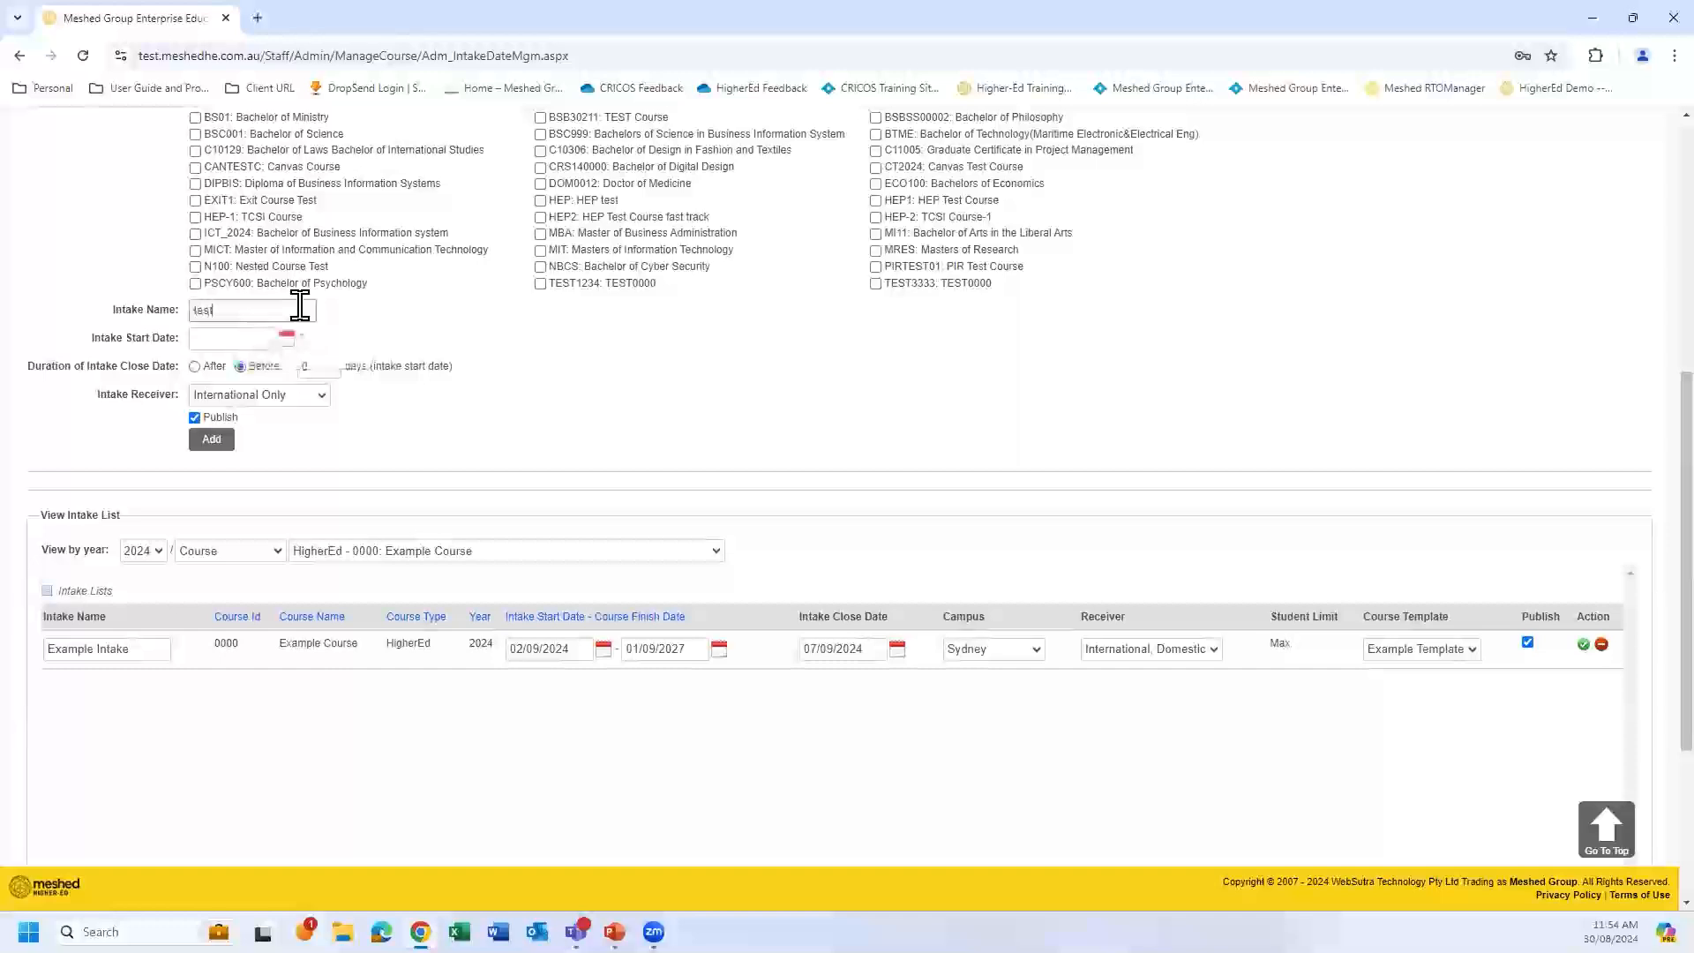
{"action": "left_click", "coordinate": [287, 338]}
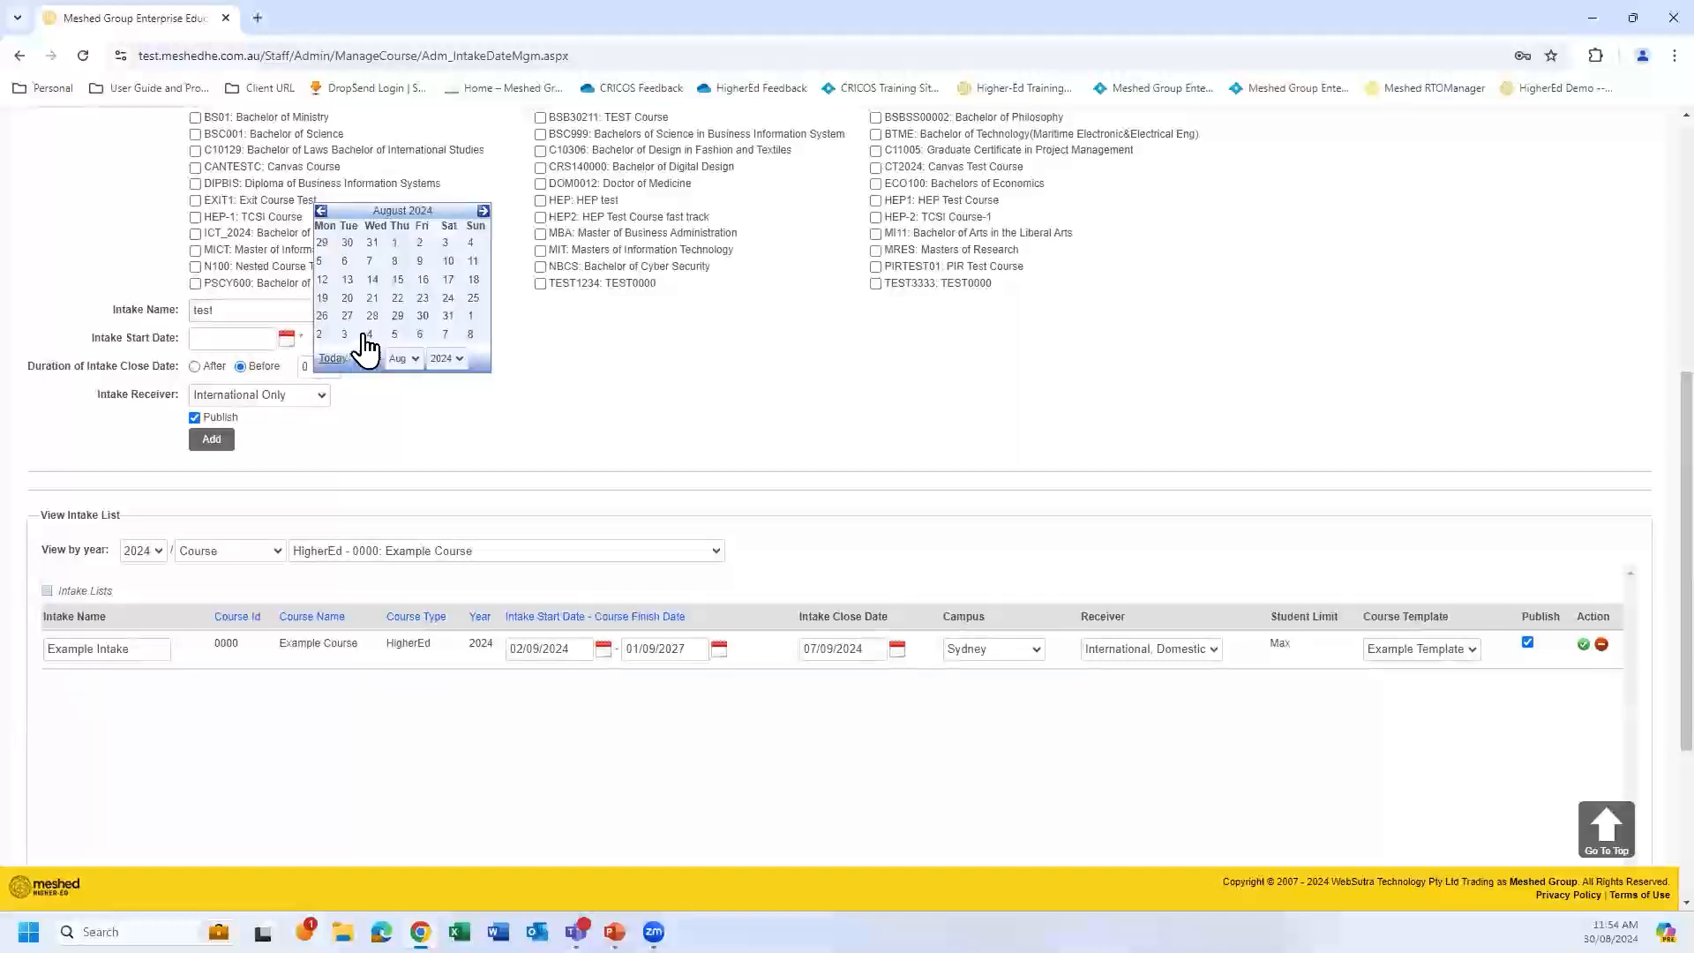
{"action": "left_click", "coordinate": [319, 333]}
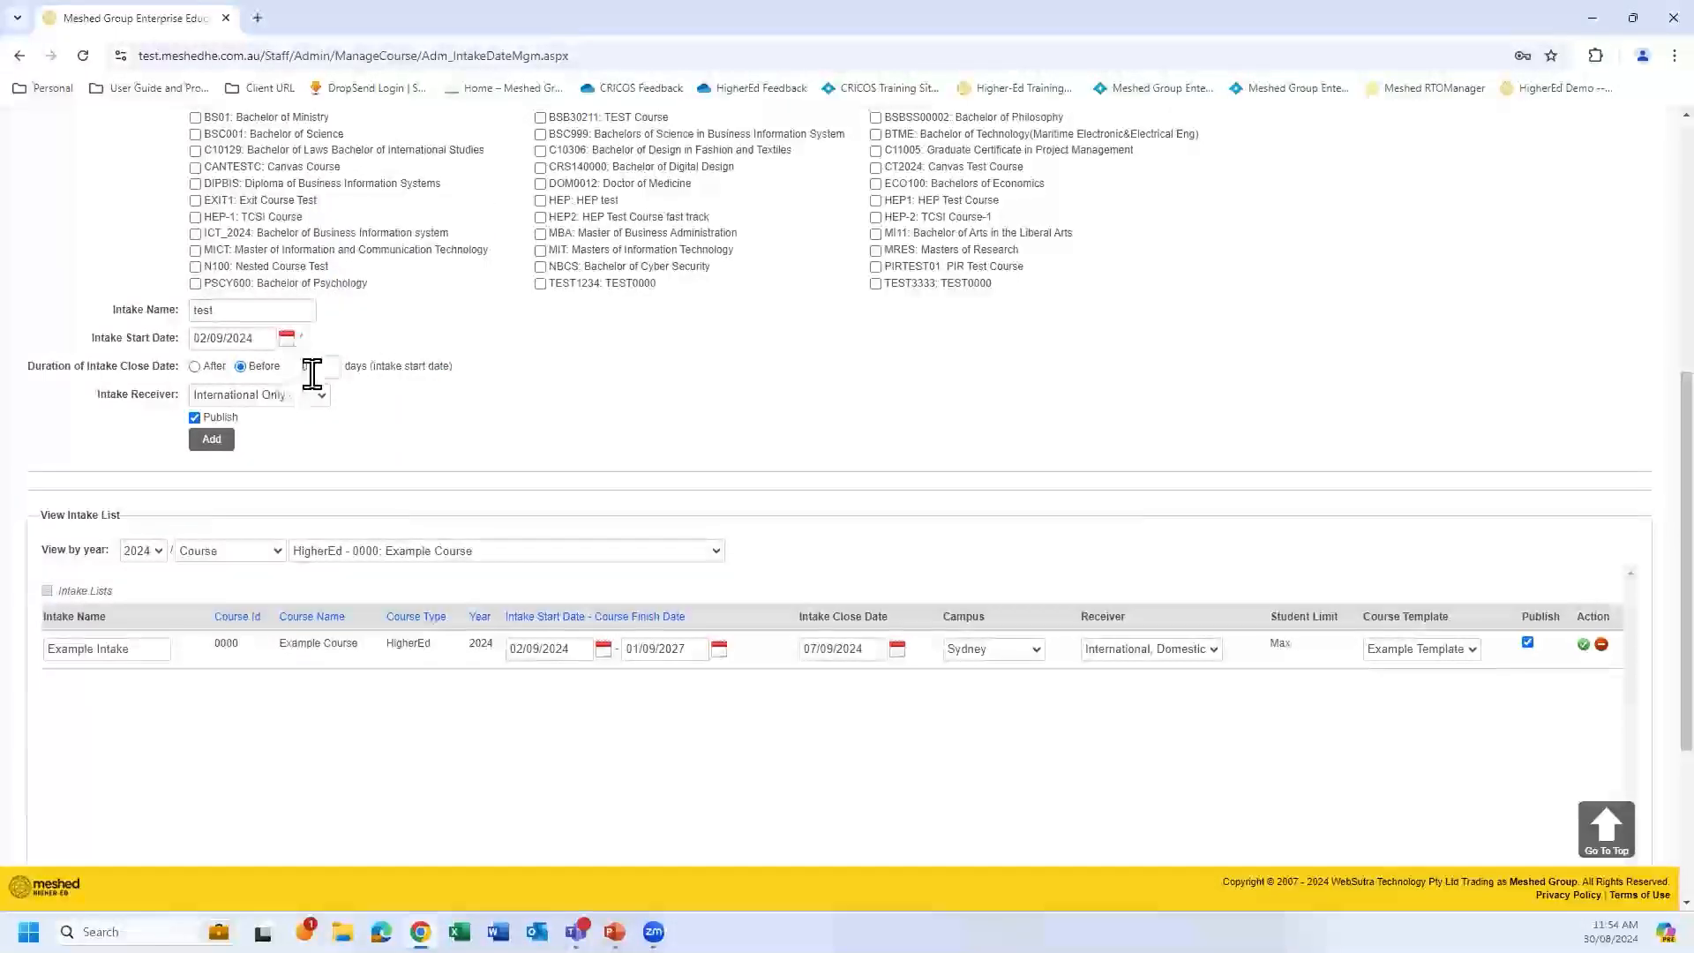
{"action": "left_click", "coordinate": [194, 366]}
{"action": "left_click", "coordinate": [302, 365]}
{"action": "type", "text": "5"}
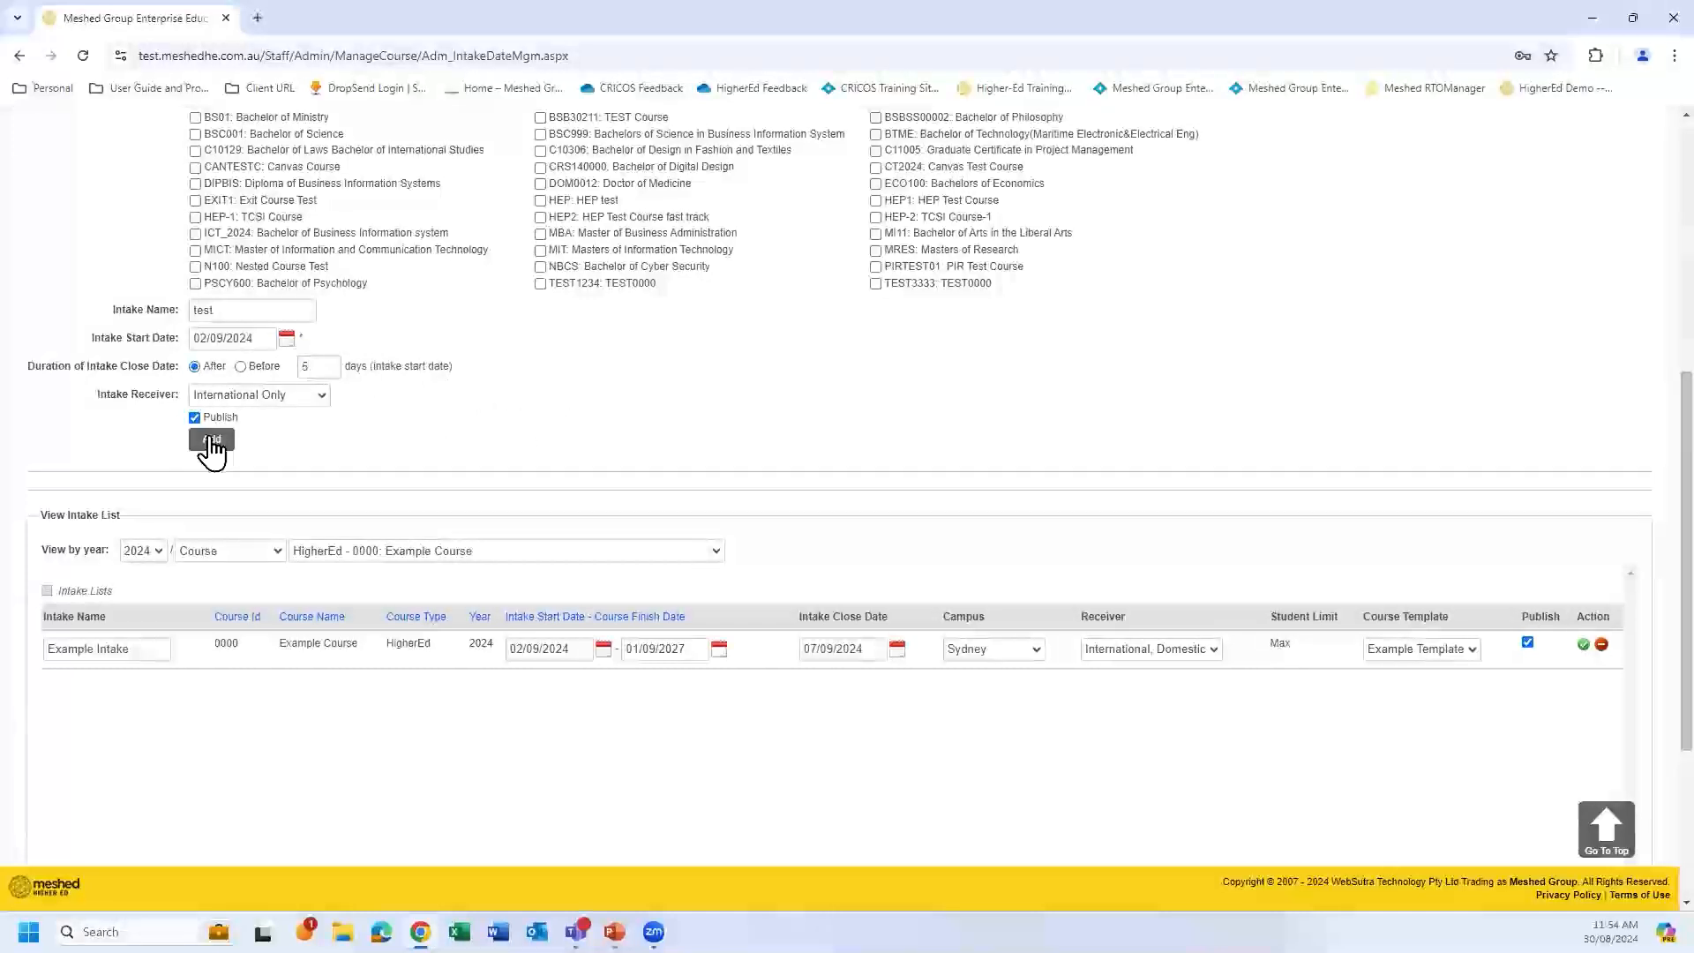
- Submit the test intake for review, check its course template options, and close the confirmation without creating it
{"action": "left_click", "coordinate": [211, 441]}
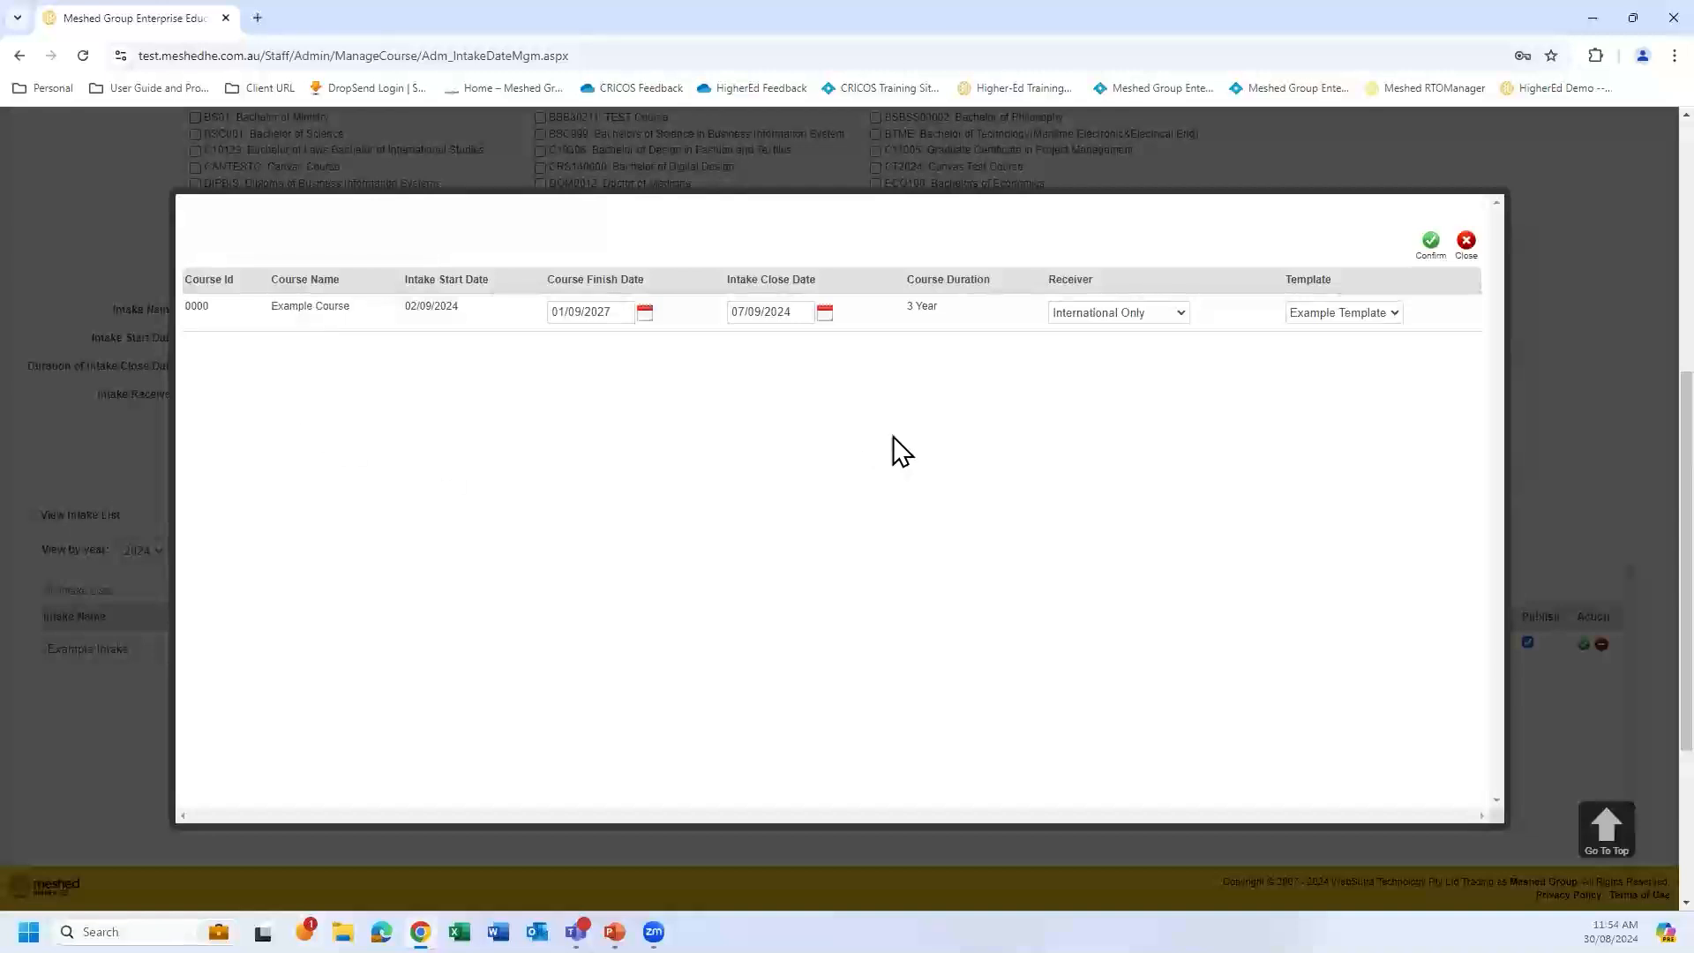
{"action": "left_click", "coordinate": [1393, 316]}
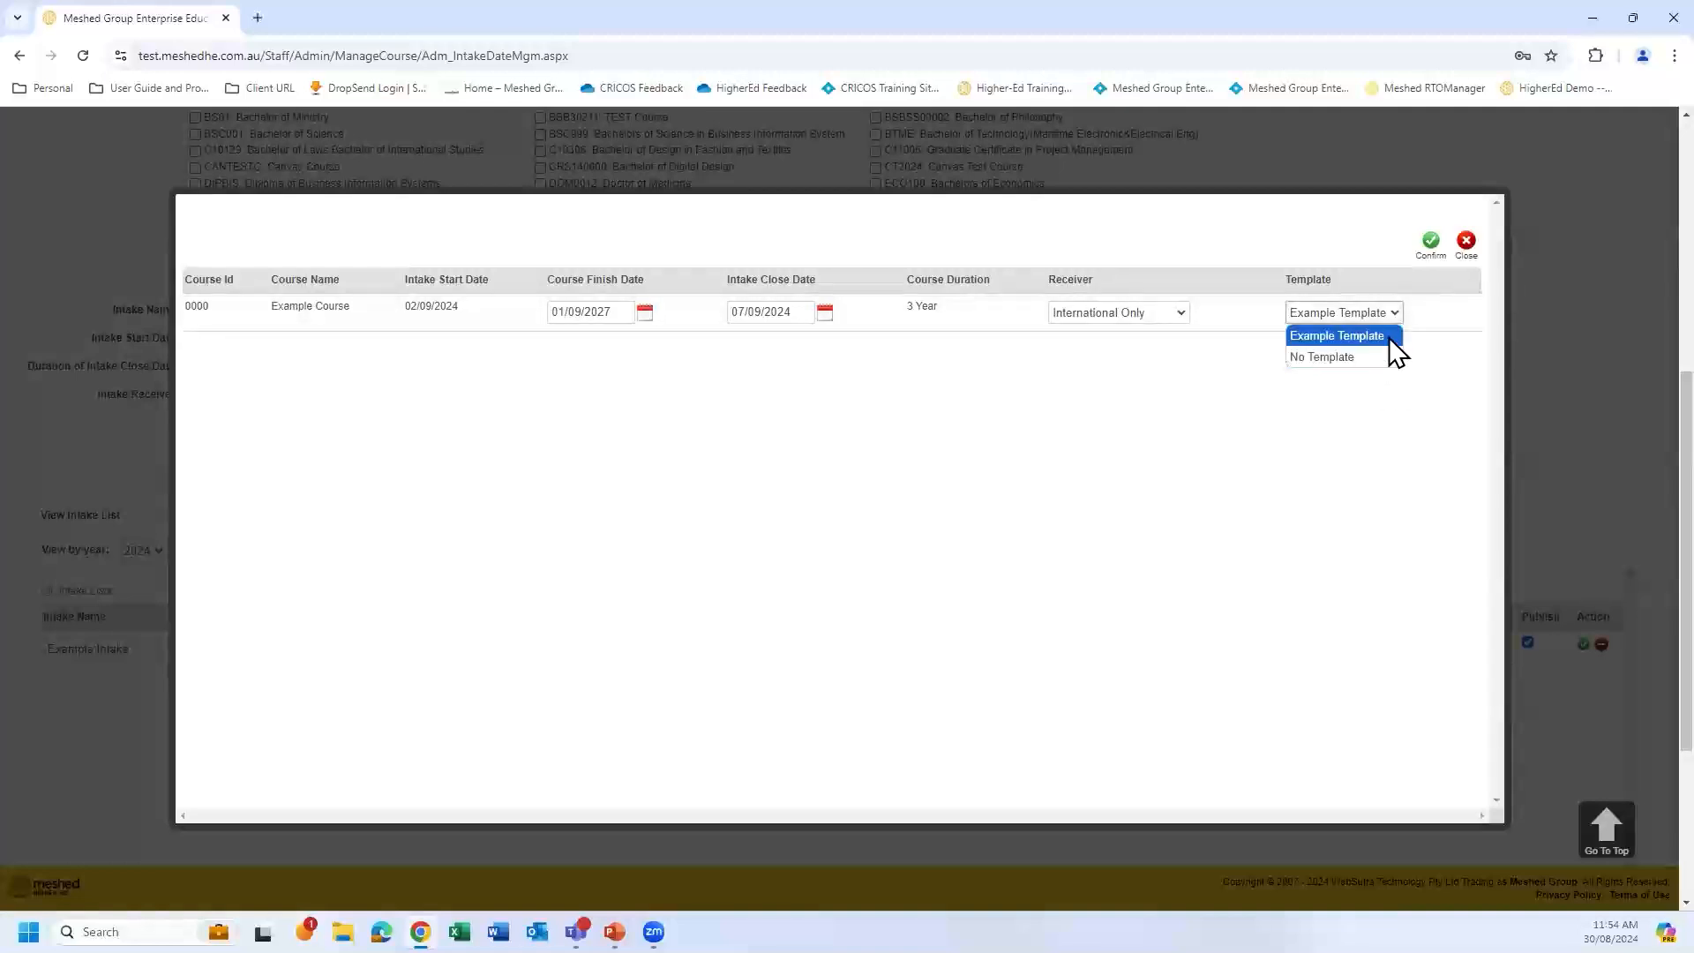
{"action": "left_click", "coordinate": [1389, 421]}
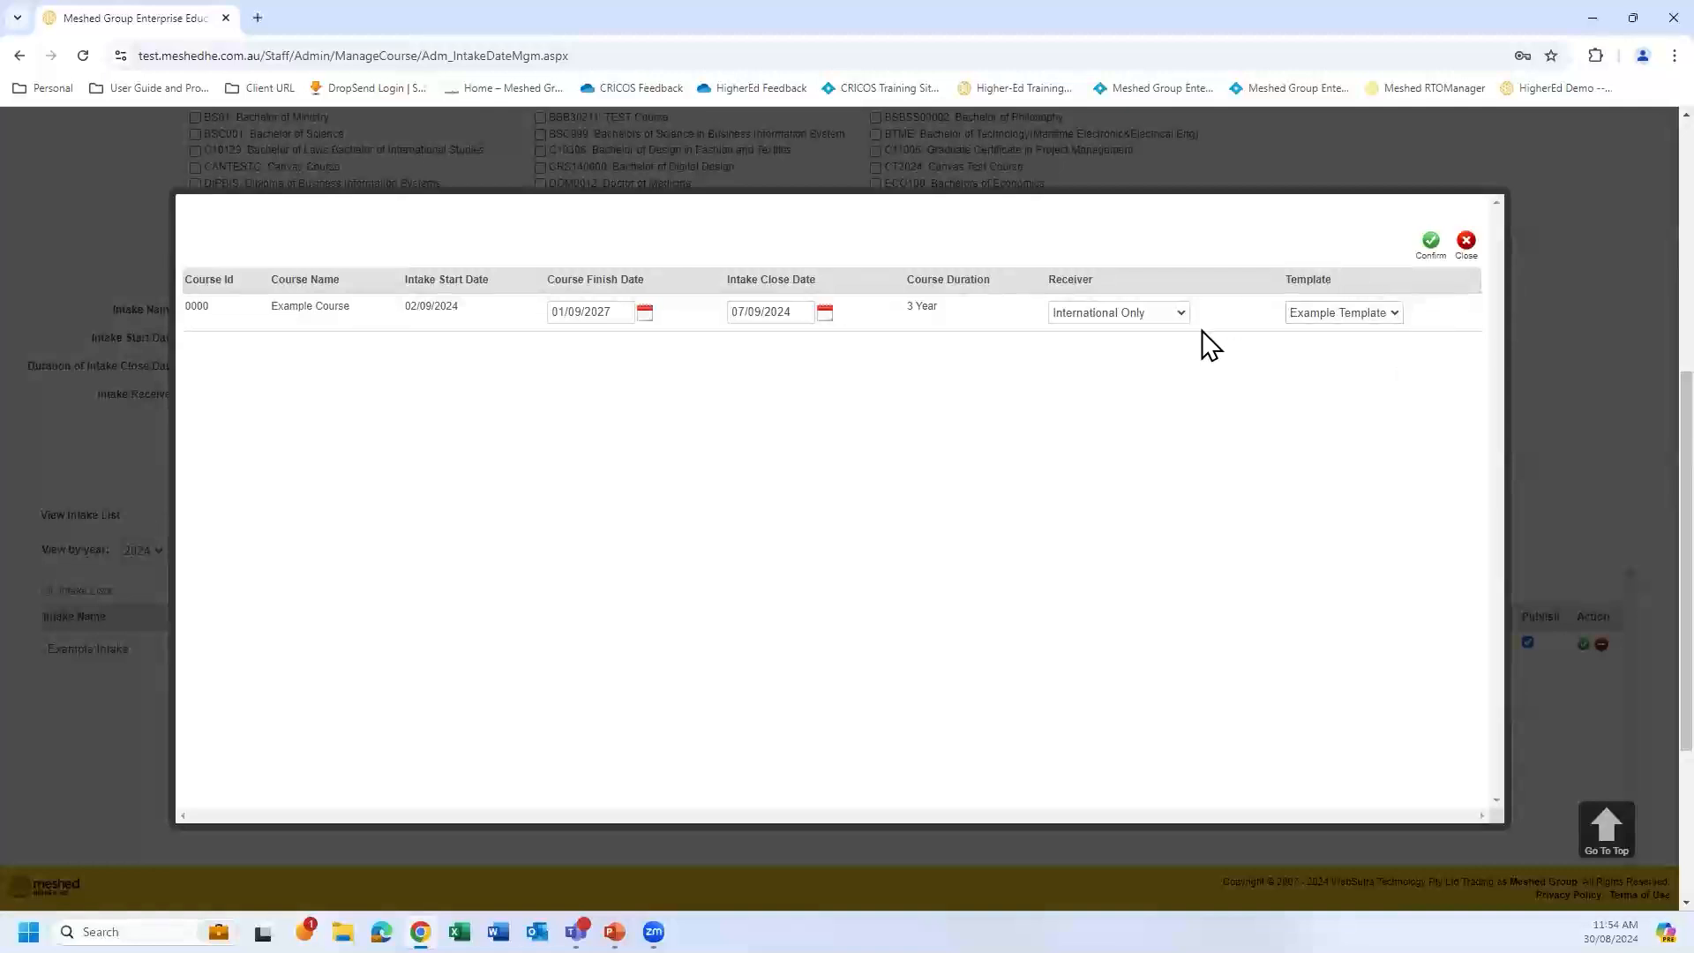
{"action": "left_click", "coordinate": [1465, 243]}
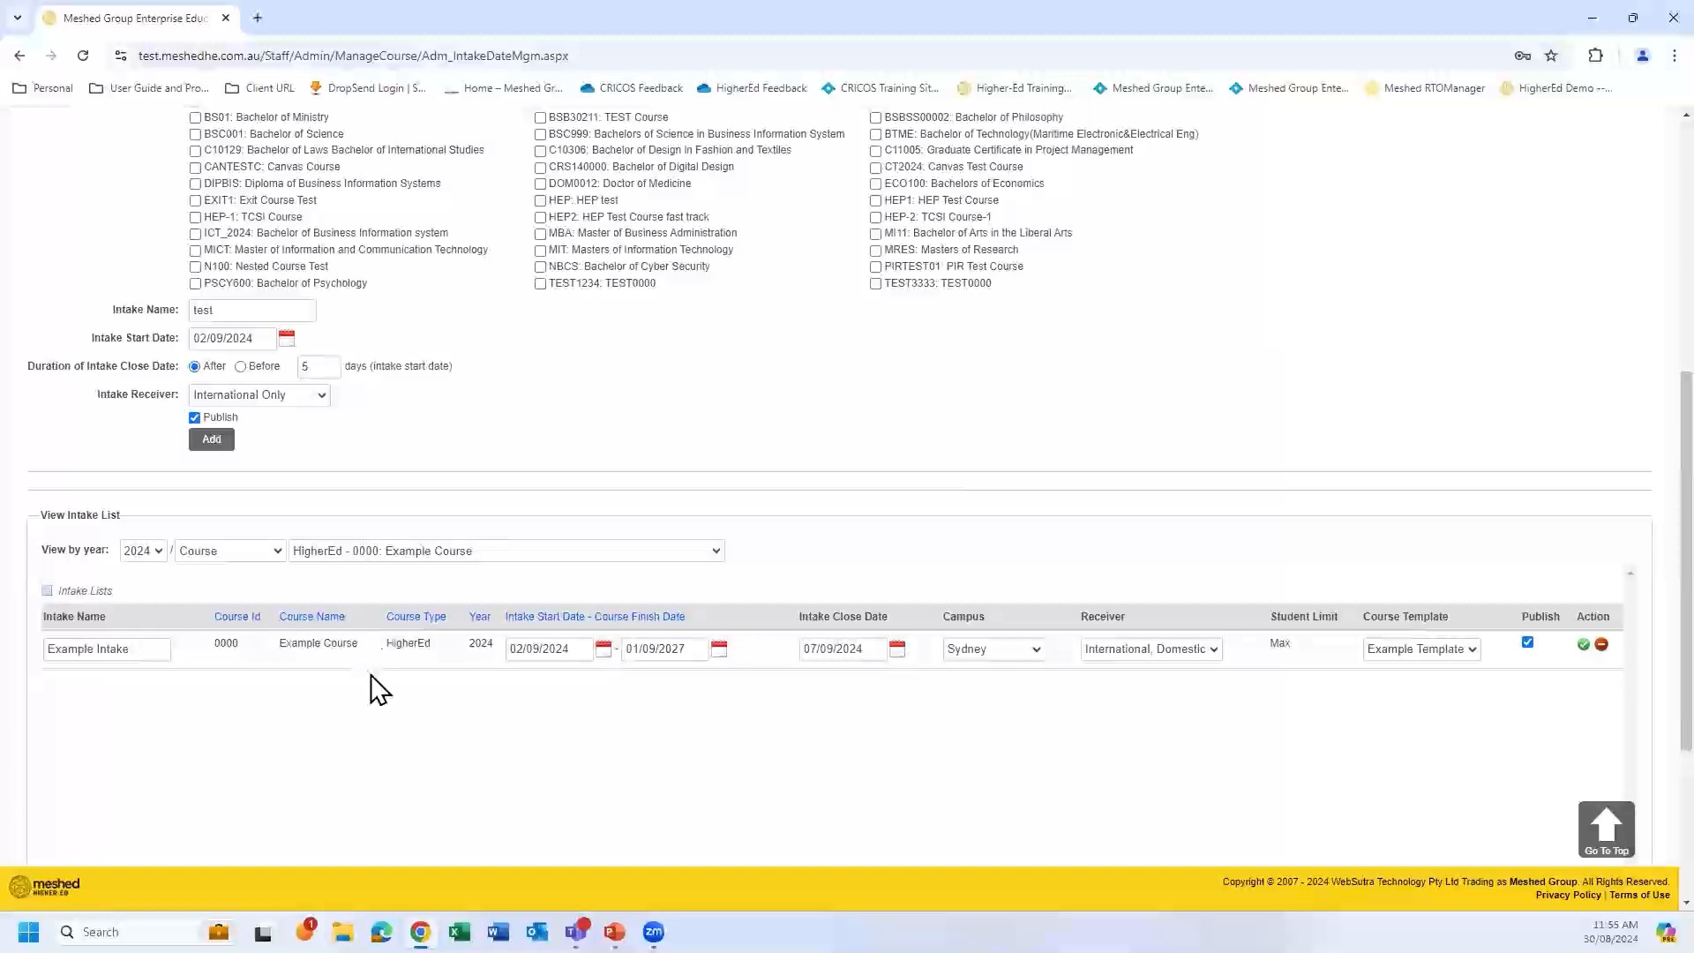
- Open the TCSI course mapping page and keep Example Course as the TCSI reportable course
{"action": "scroll", "coordinate": [1379, 397], "scroll_direction": "up", "scroll_amount": 4}
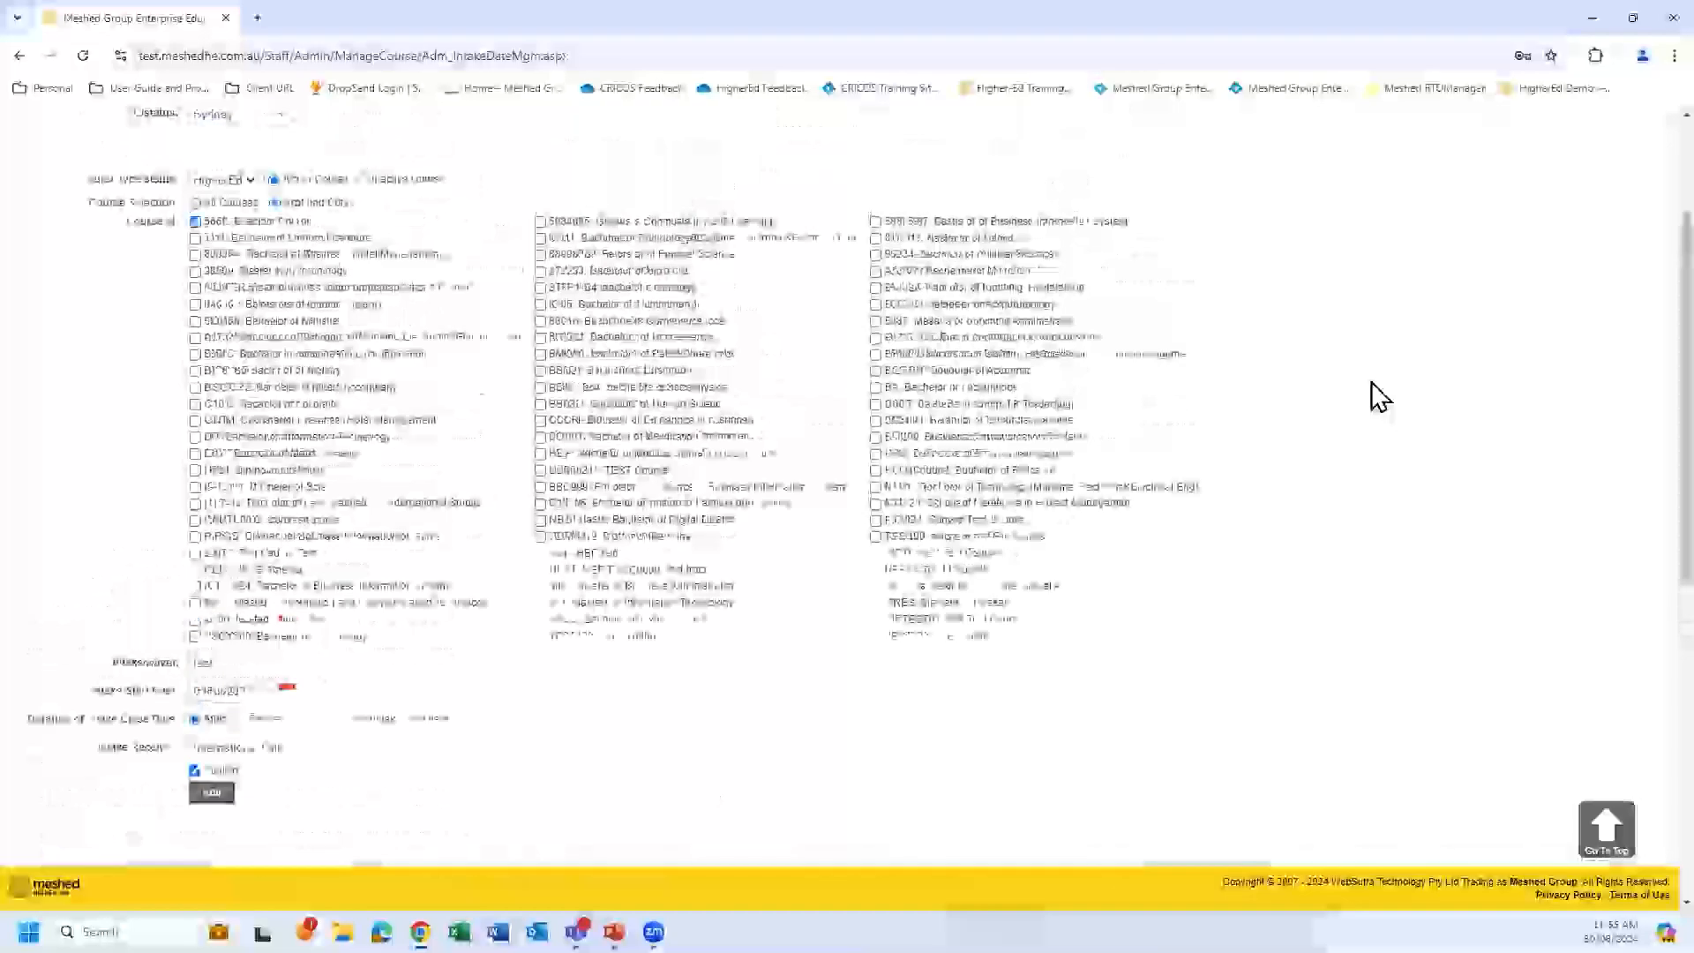
{"action": "scroll", "coordinate": [1368, 402], "scroll_direction": "up", "scroll_amount": 2}
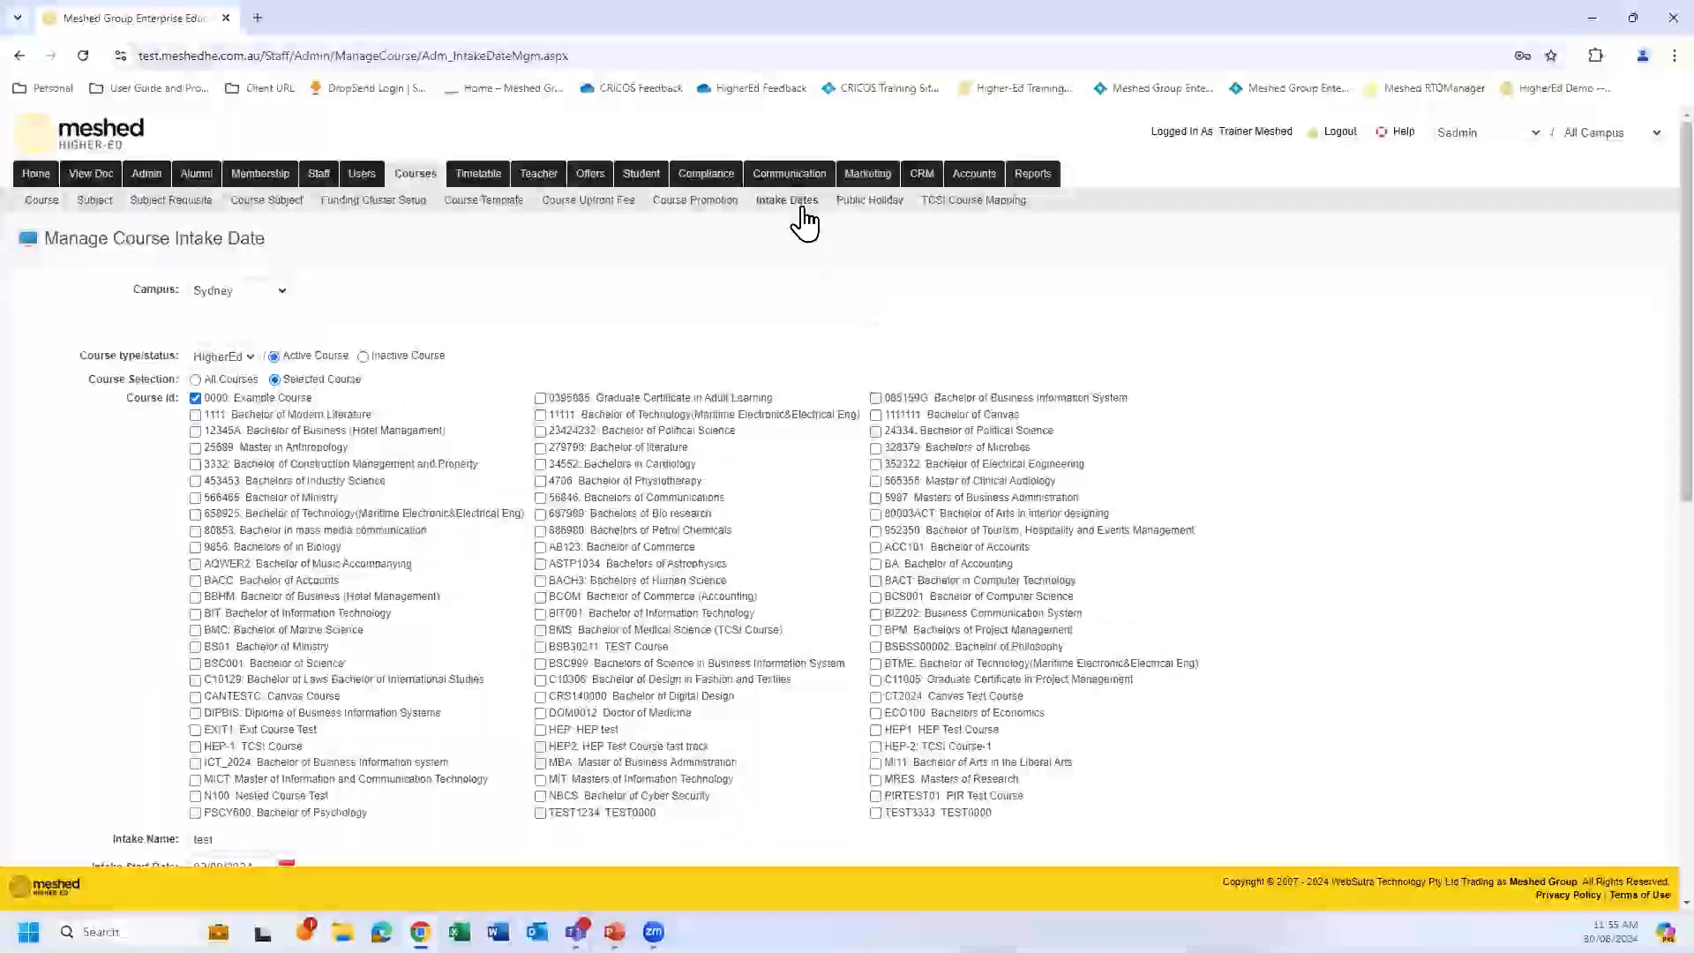
{"action": "left_click", "coordinate": [990, 216]}
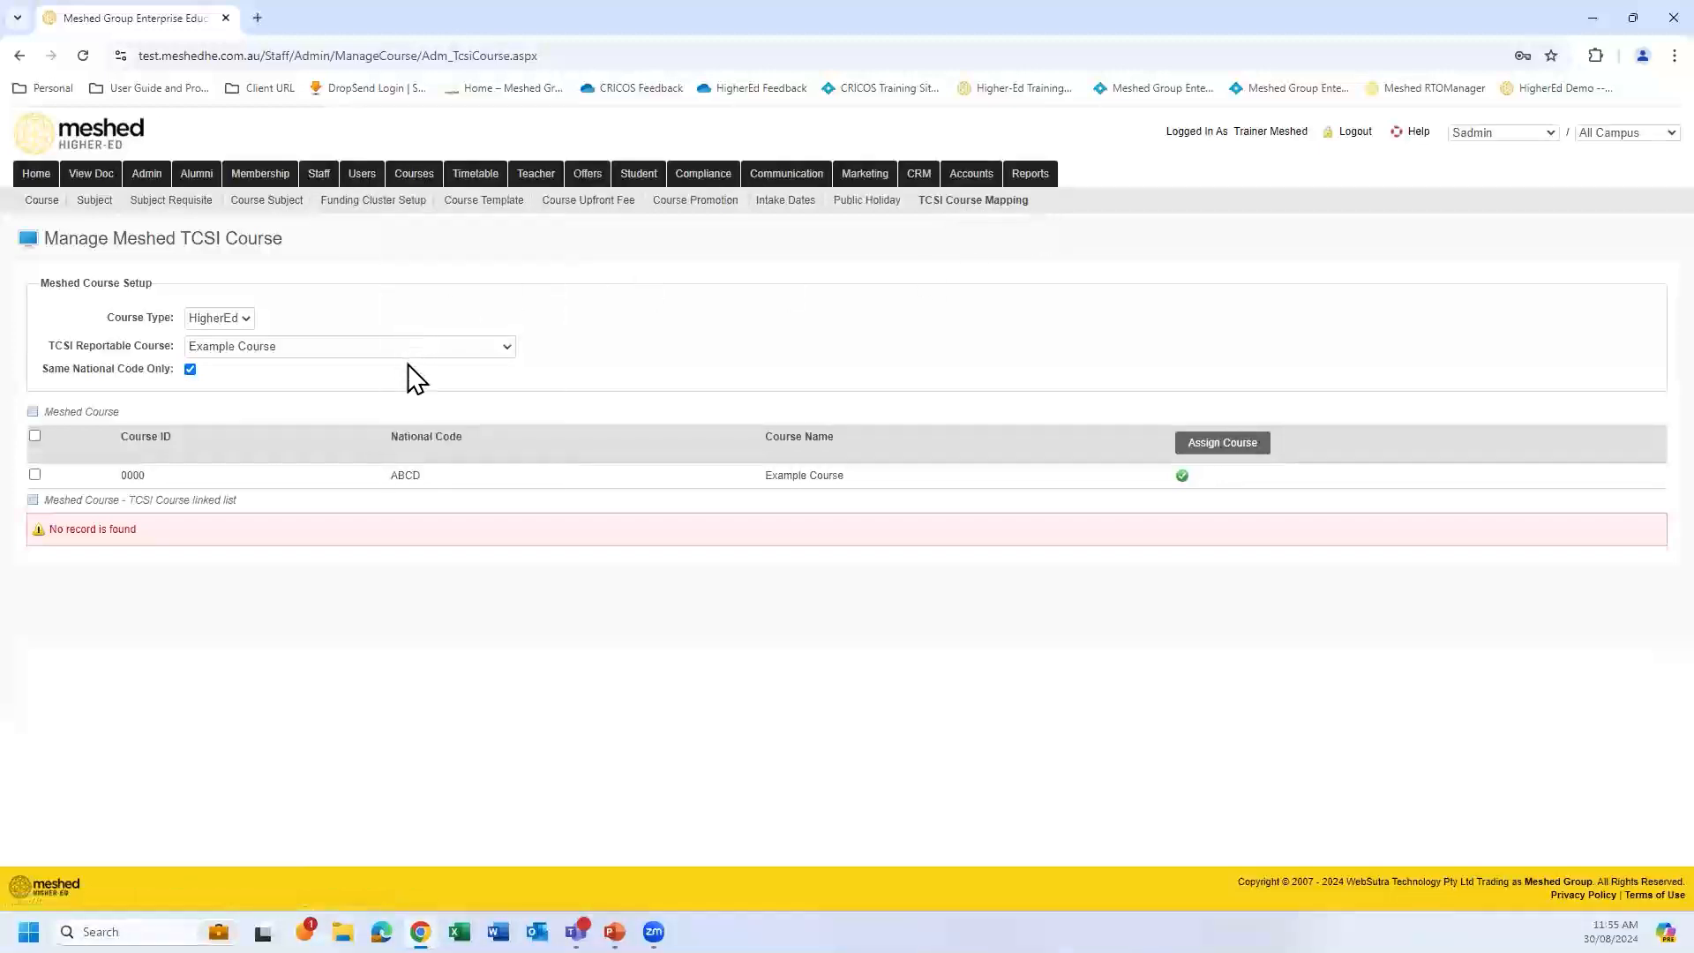
{"action": "left_click", "coordinate": [504, 350]}
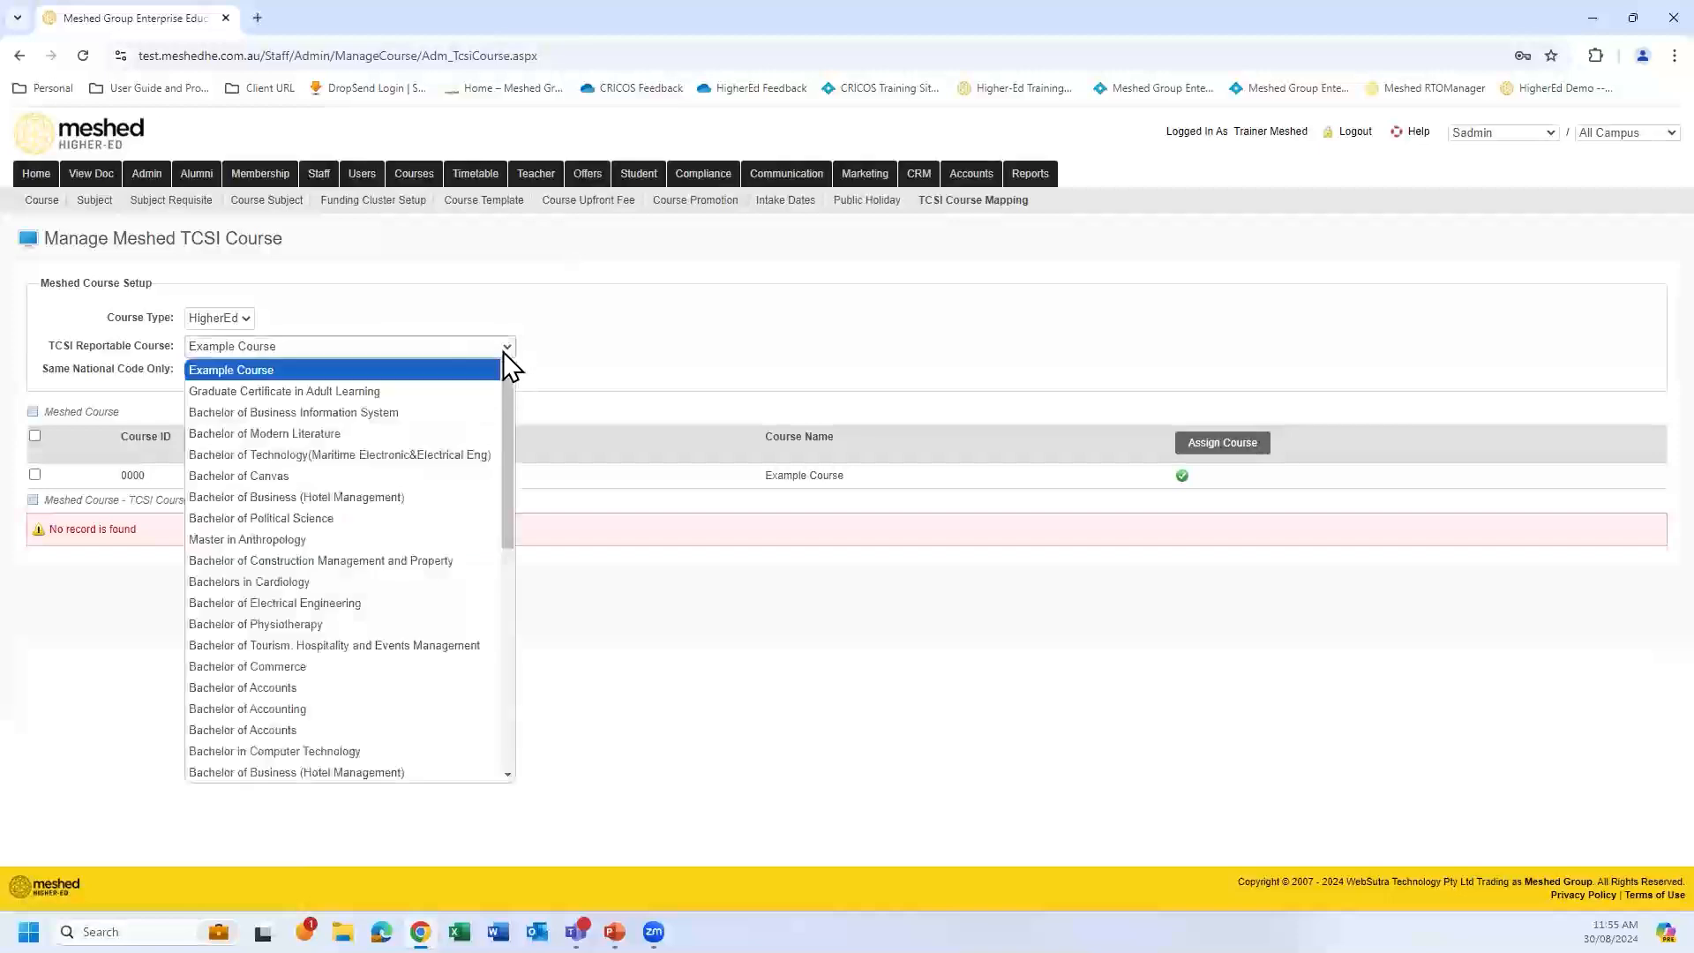
{"action": "left_click", "coordinate": [410, 371]}
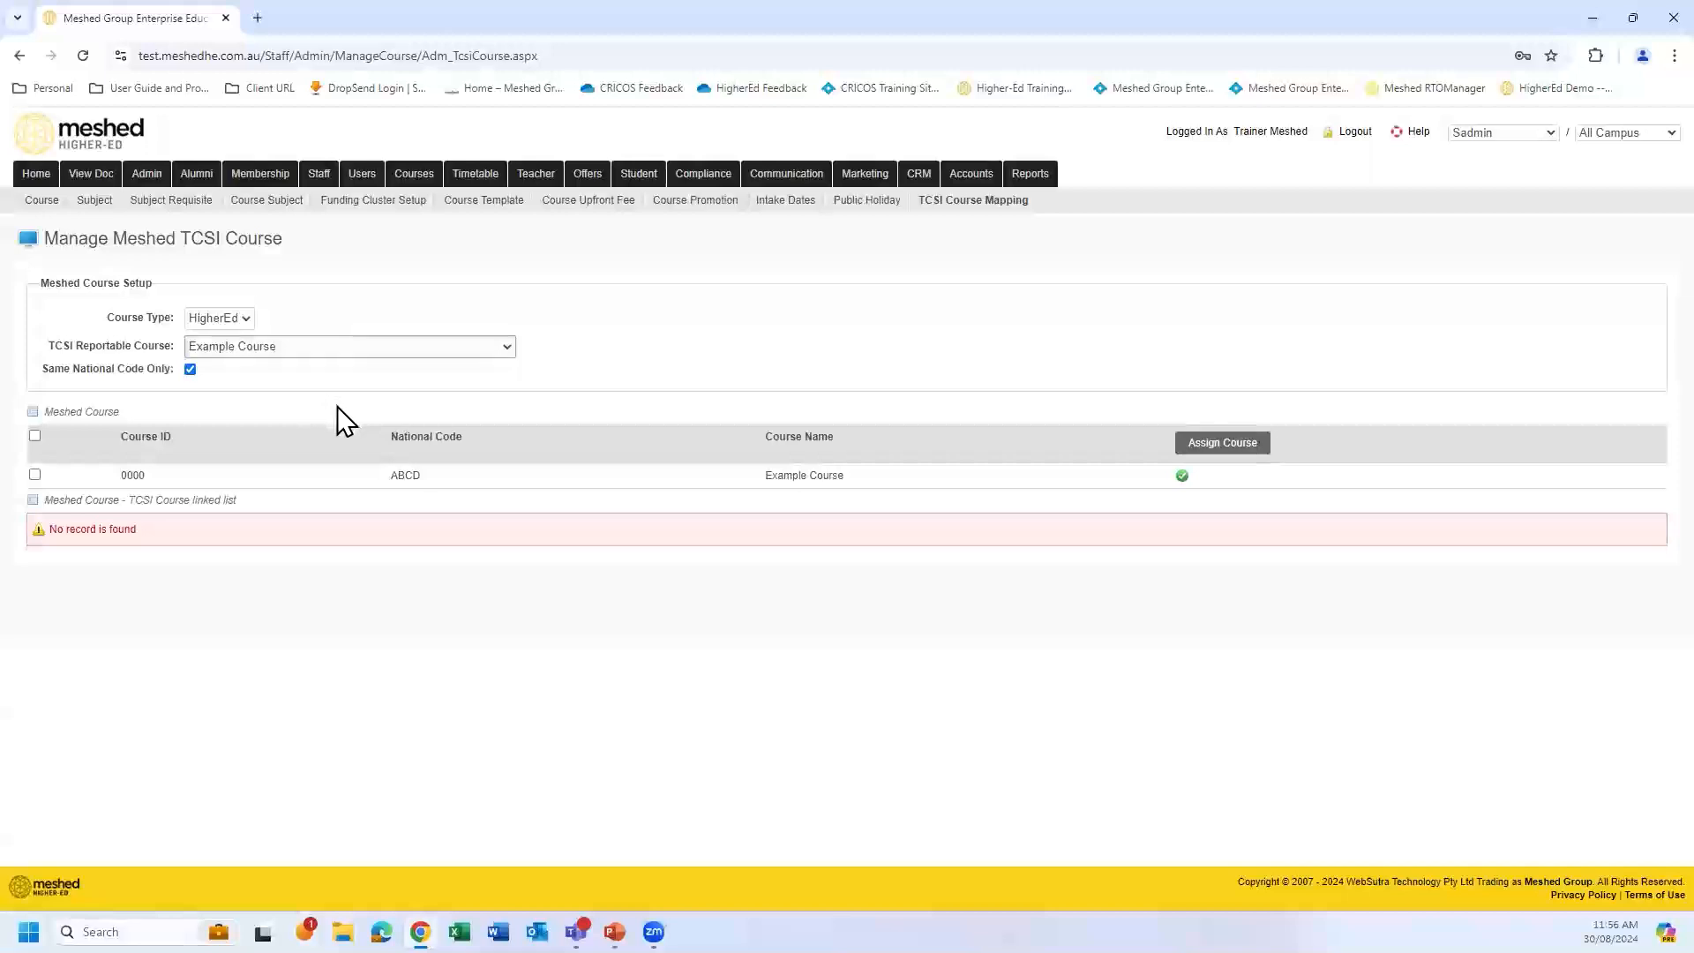
- List courses with any national code and select Example Course, Graduate Certificate in Adult Learning and Bachelor of Business Information System
{"action": "left_click", "coordinate": [190, 370]}
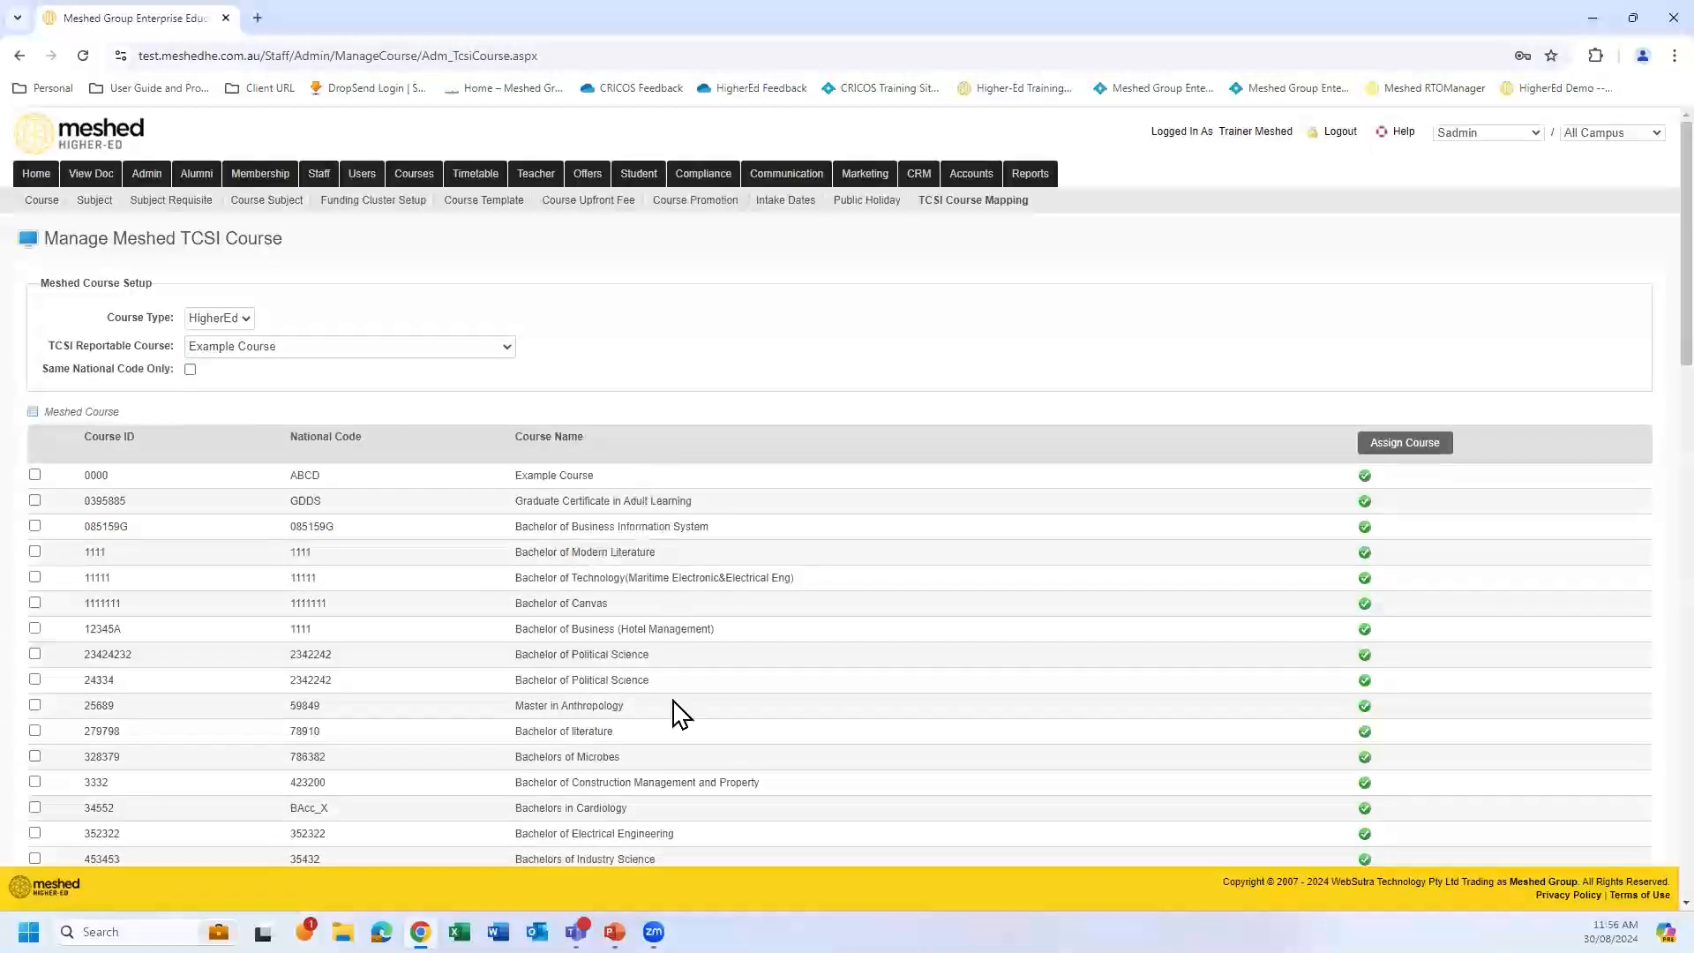
{"action": "scroll", "coordinate": [649, 663], "scroll_direction": "down", "scroll_amount": 1}
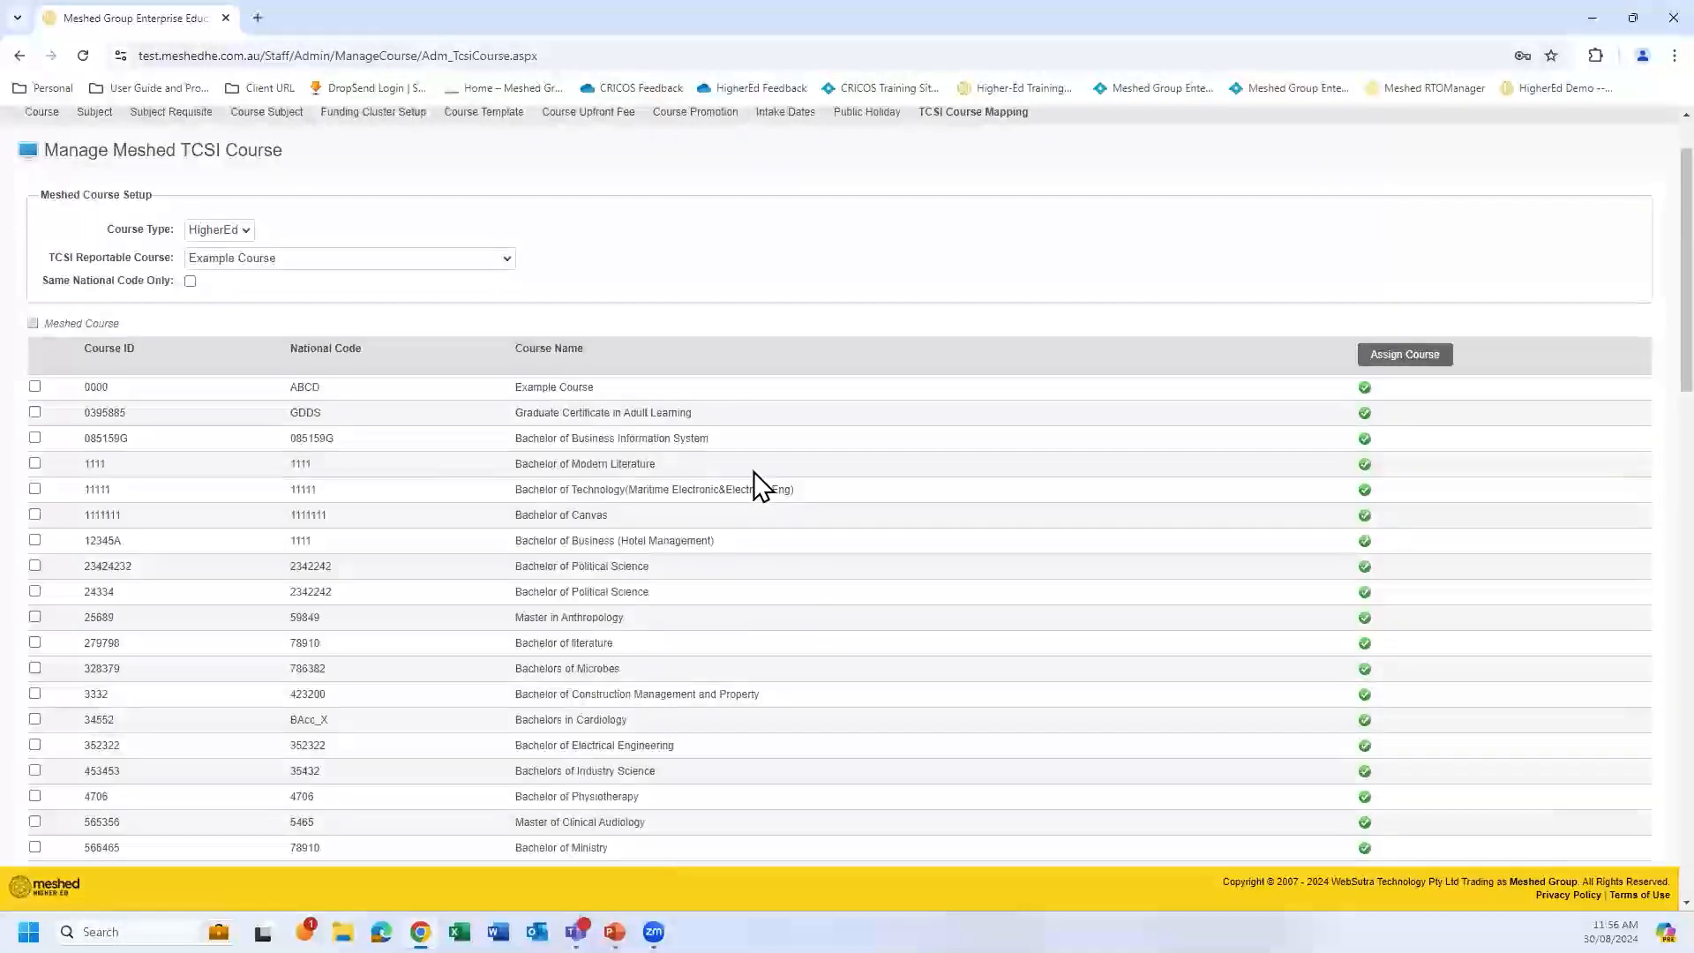
{"action": "scroll", "coordinate": [754, 477], "scroll_direction": "up", "scroll_amount": 1}
{"action": "left_click", "coordinate": [34, 474]}
{"action": "left_click", "coordinate": [34, 501]}
{"action": "left_click", "coordinate": [35, 526]}
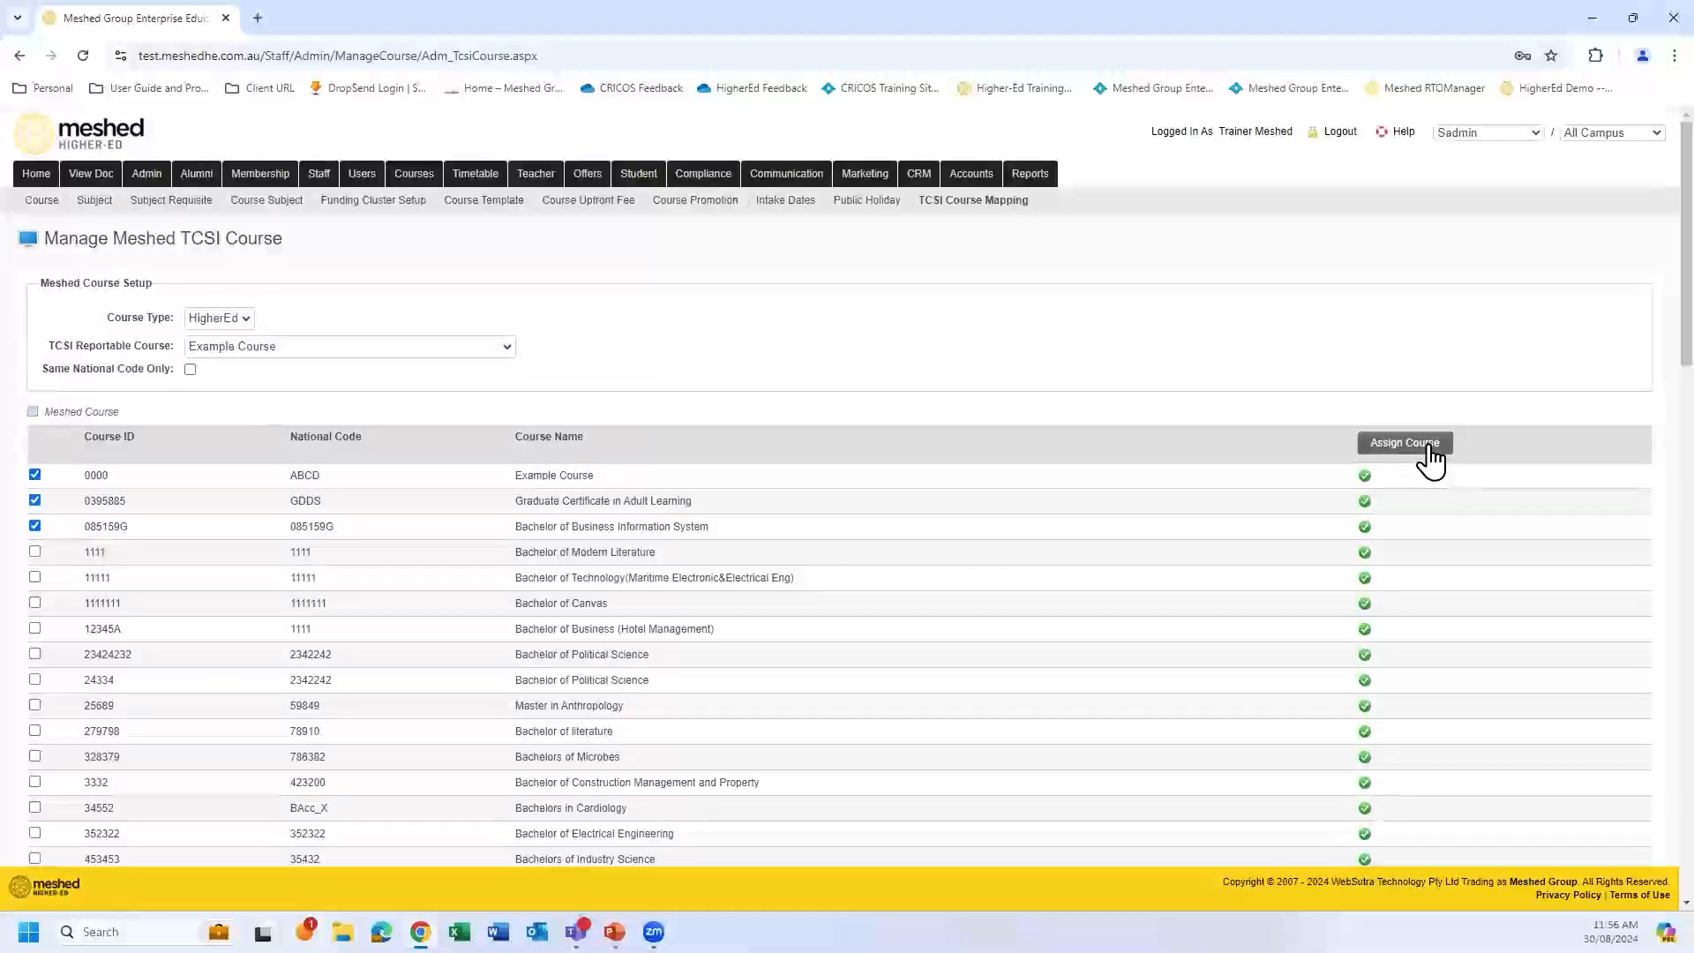
- Deselect the two extra courses, map only course 0000 to the TCSI reportable Example Course, and reload the mapping page
{"action": "left_click", "coordinate": [34, 501]}
{"action": "left_click", "coordinate": [35, 526]}
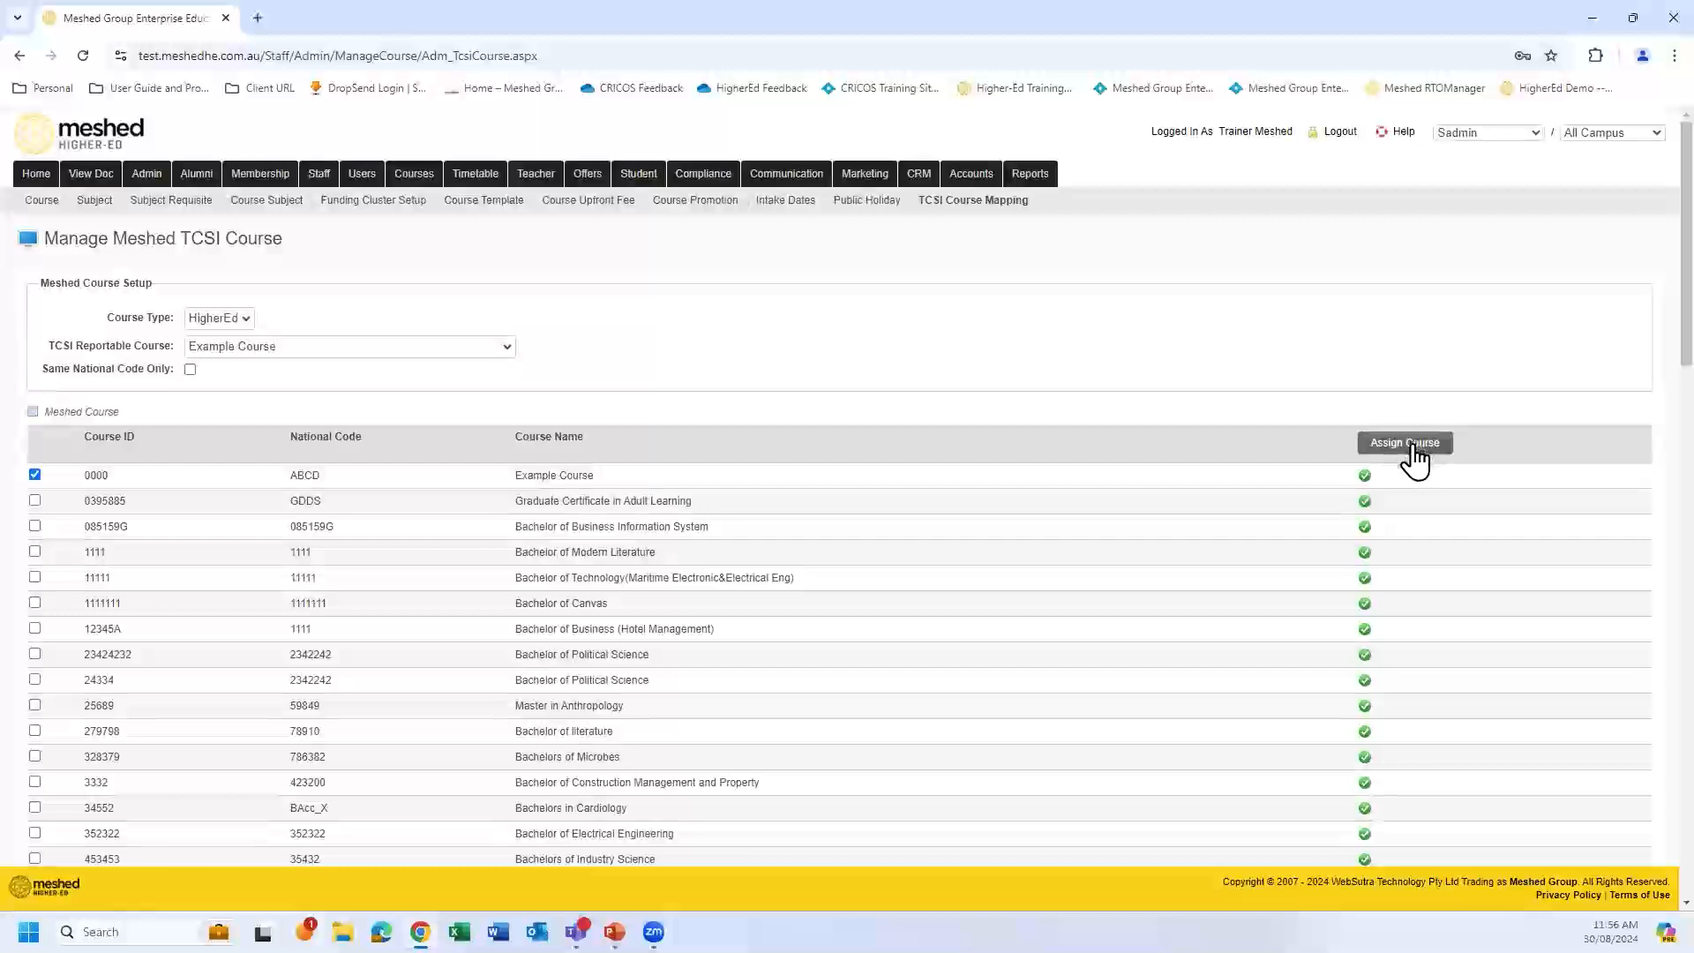
{"action": "left_click", "coordinate": [1365, 477]}
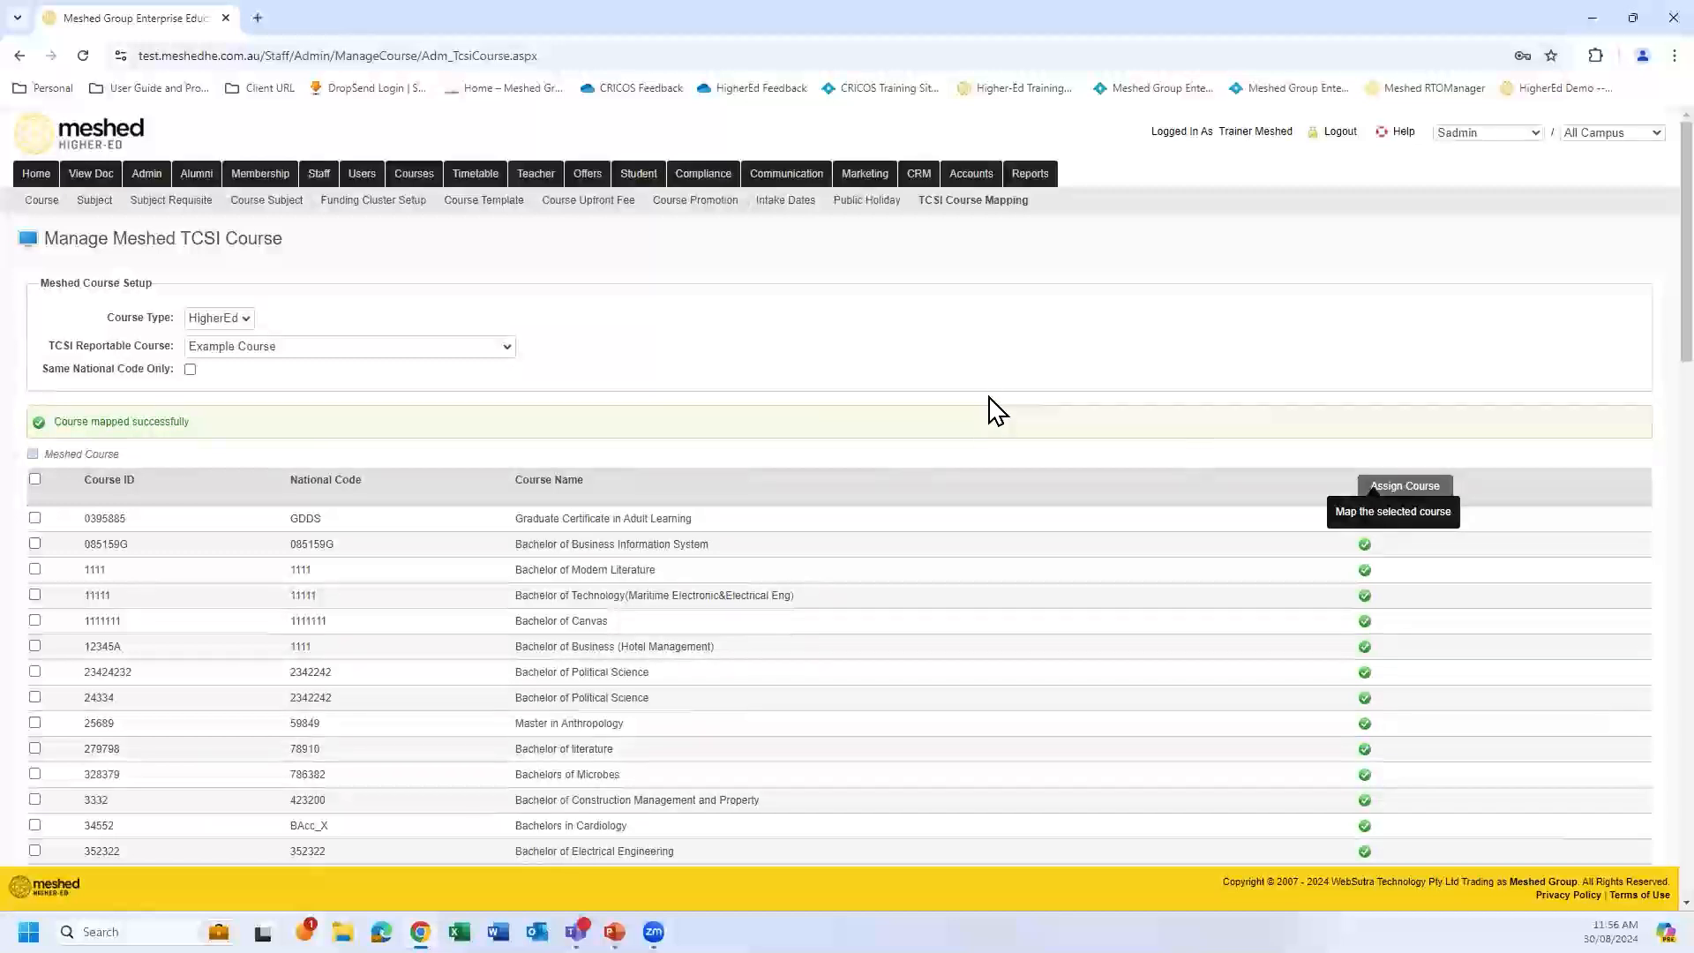
{"action": "left_click", "coordinate": [990, 210]}
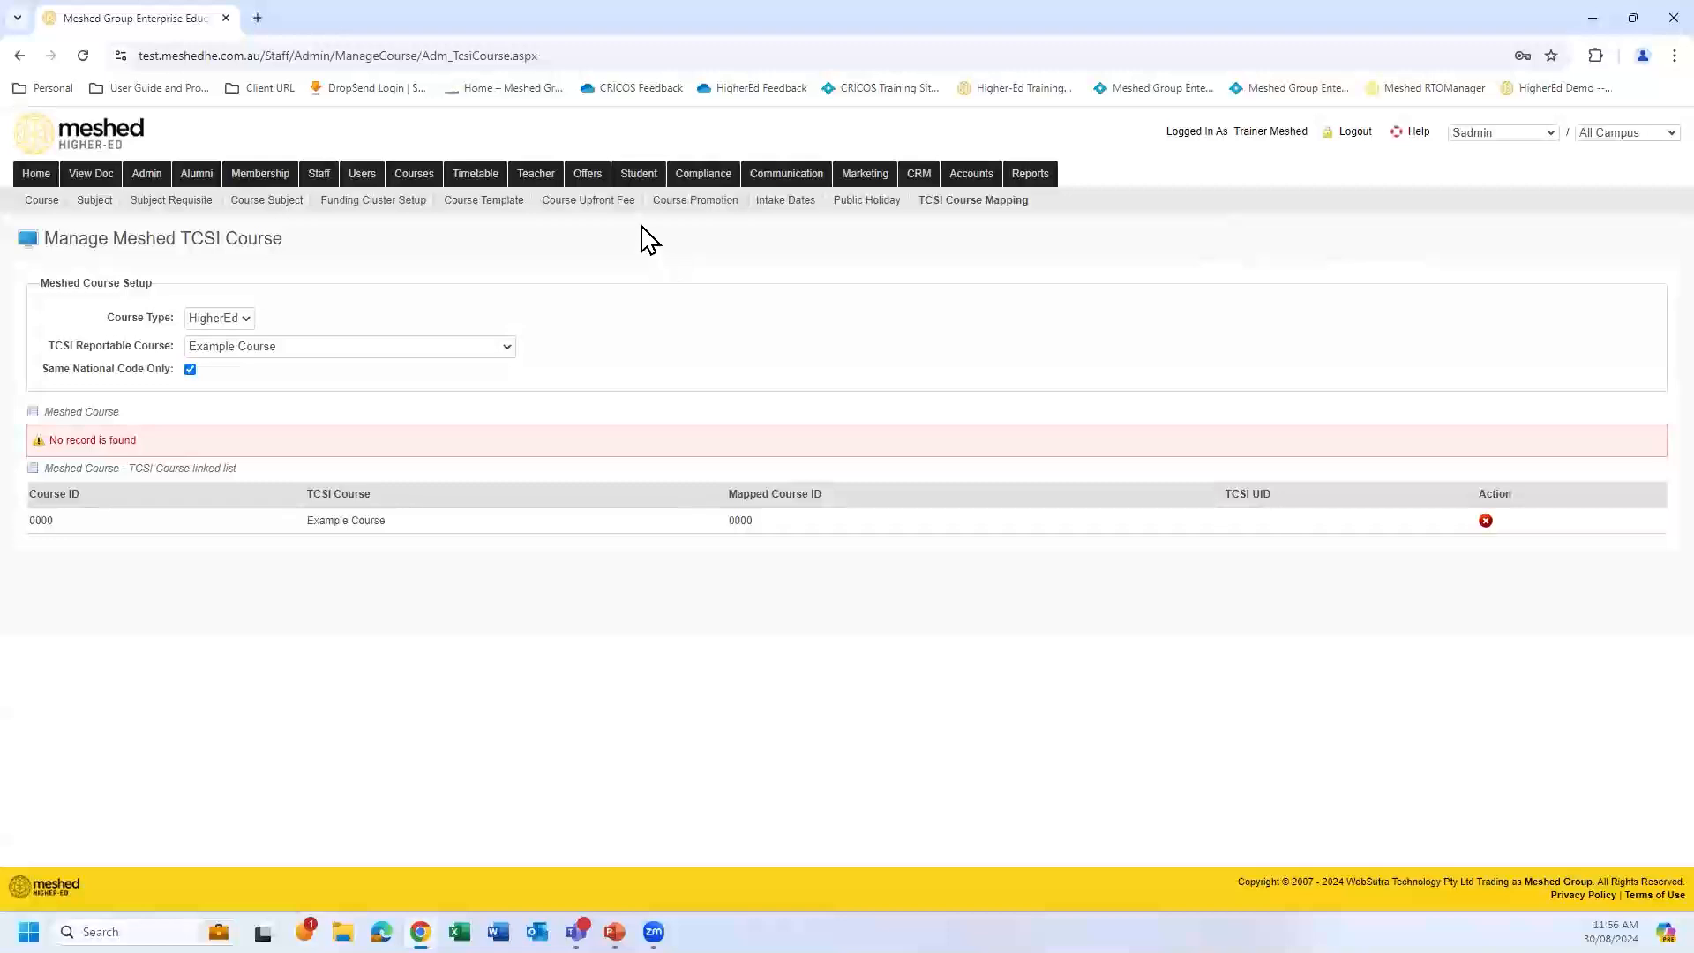
- Search all students and open the subject enrolment page of the first listed student
{"action": "left_click", "coordinate": [642, 177]}
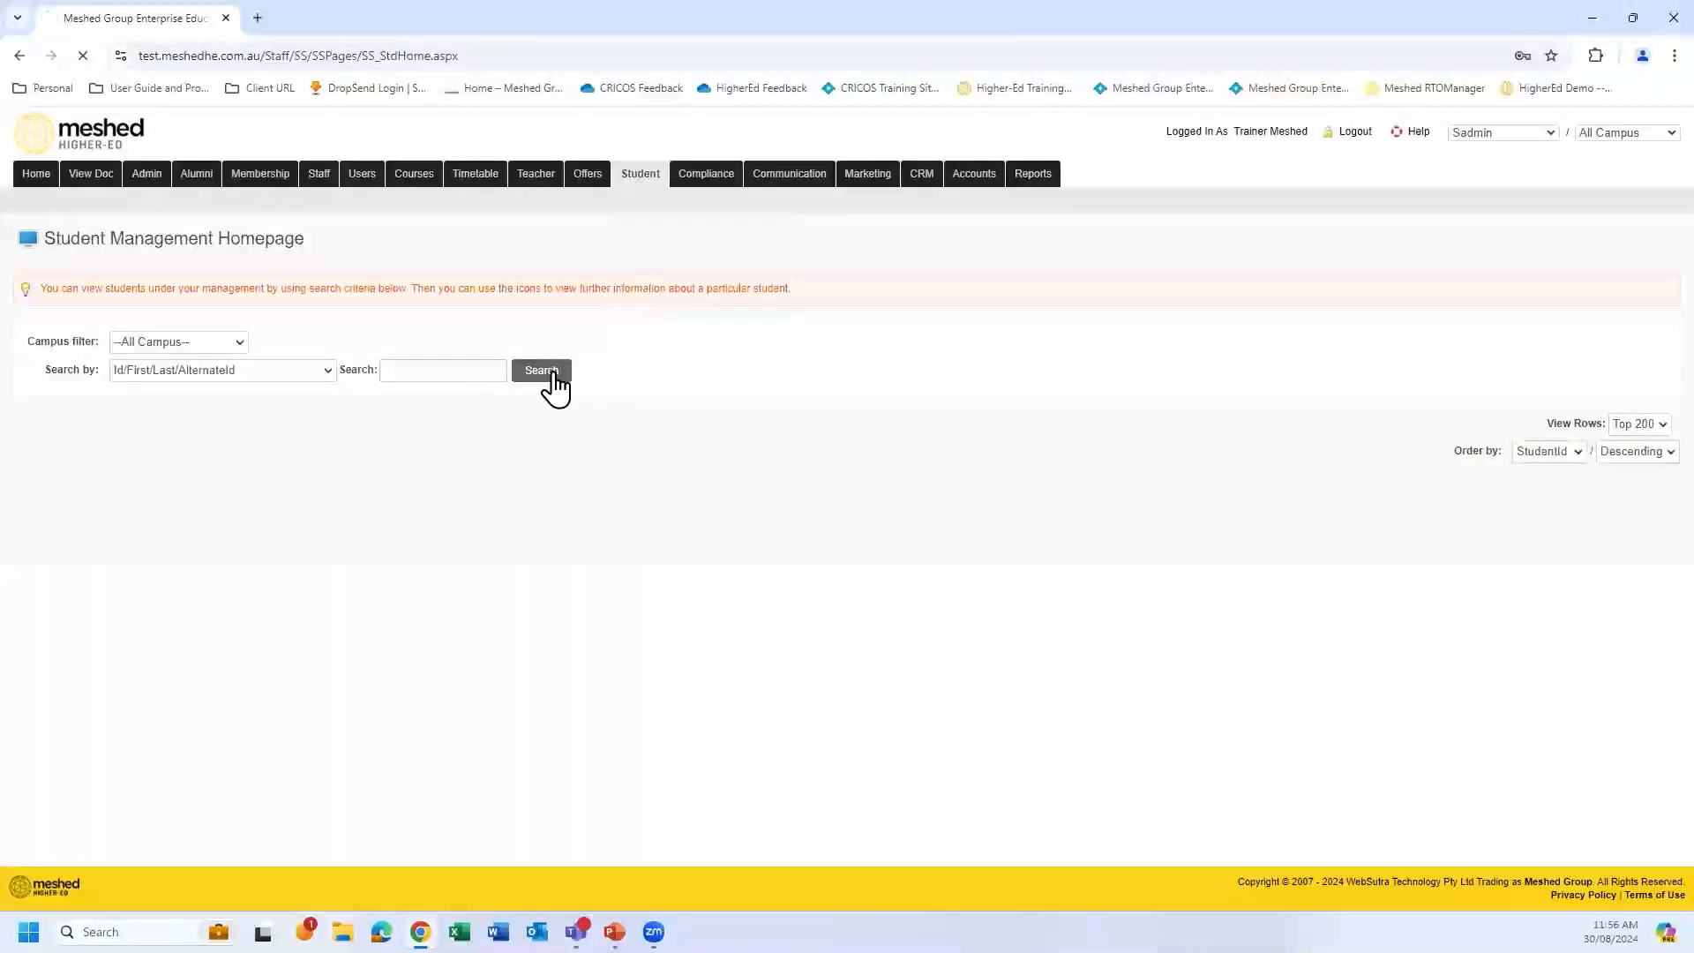
{"action": "left_click", "coordinate": [554, 376]}
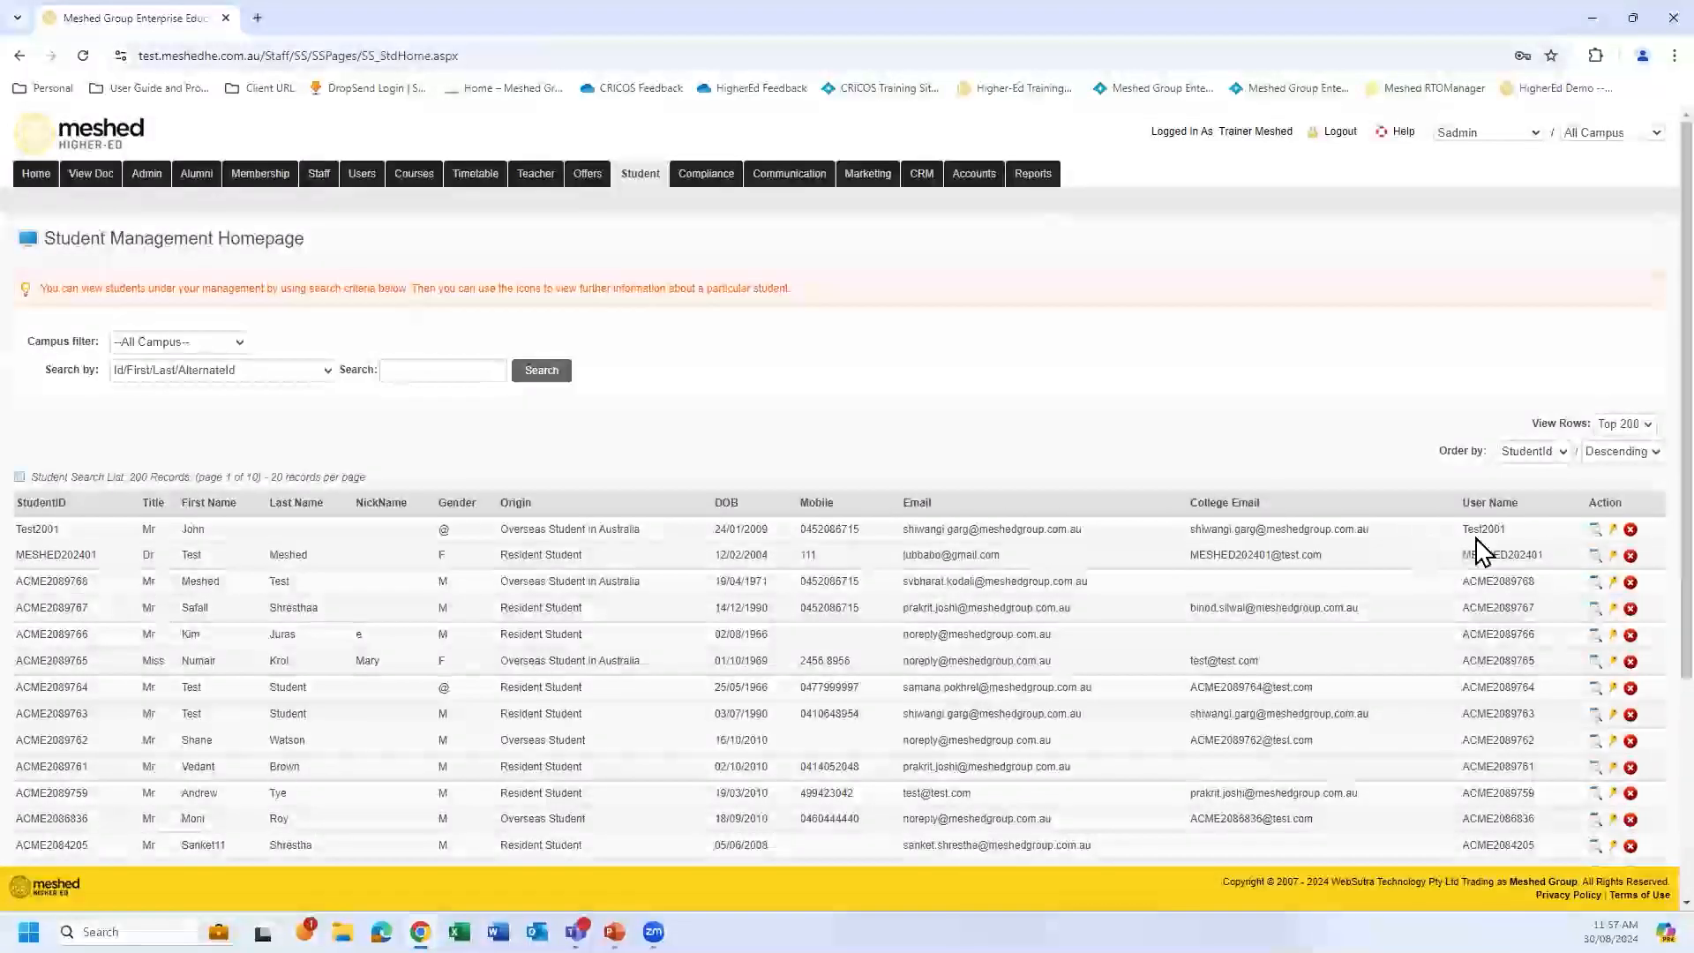
{"action": "left_click", "coordinate": [1597, 530]}
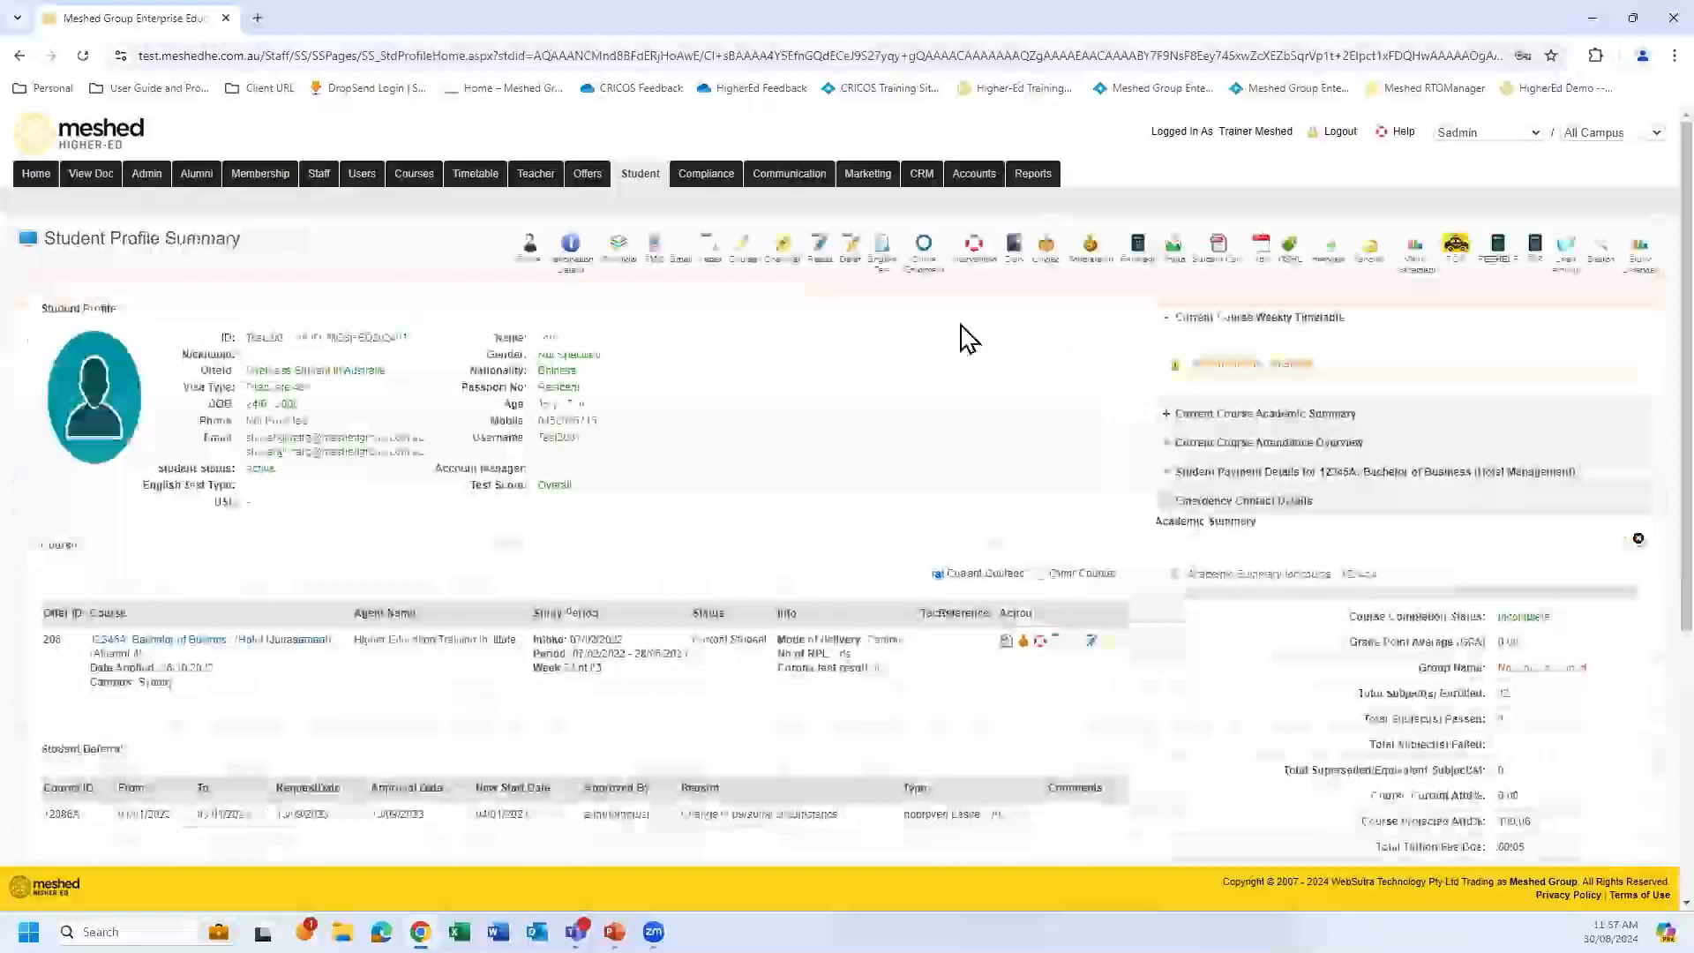
{"action": "left_click", "coordinate": [819, 244]}
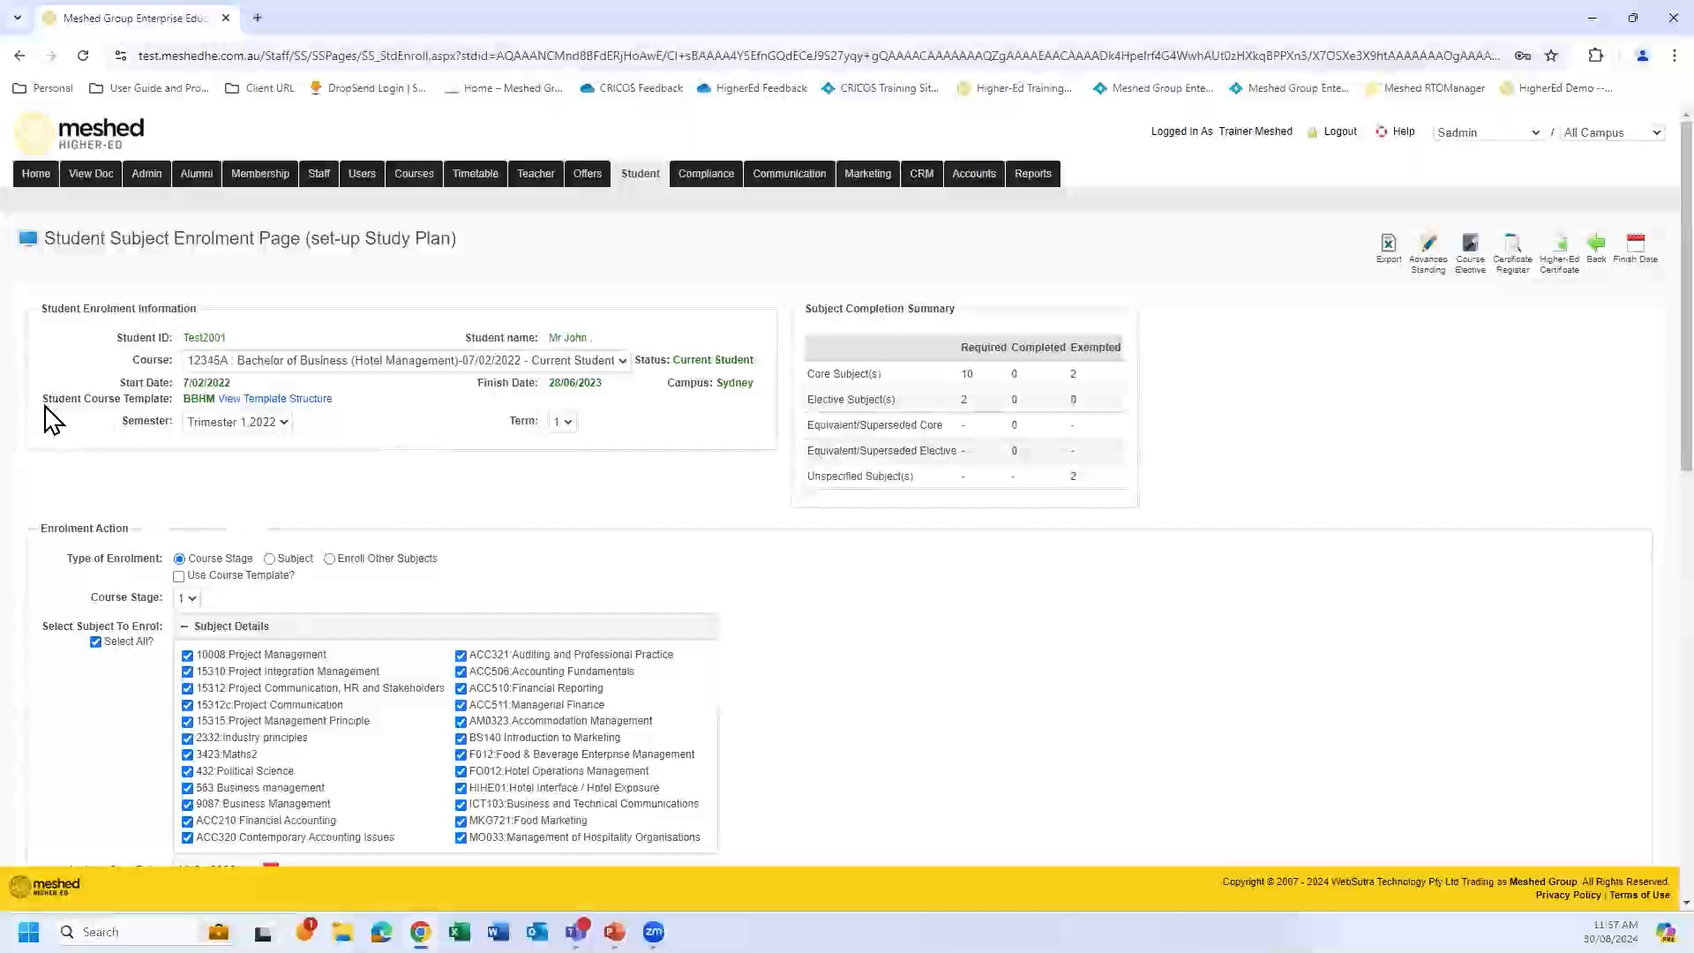
- Examine the structure of the BBHM course template, including its core and elective subjects, and return to the enrolment page
{"action": "left_click", "coordinate": [271, 401]}
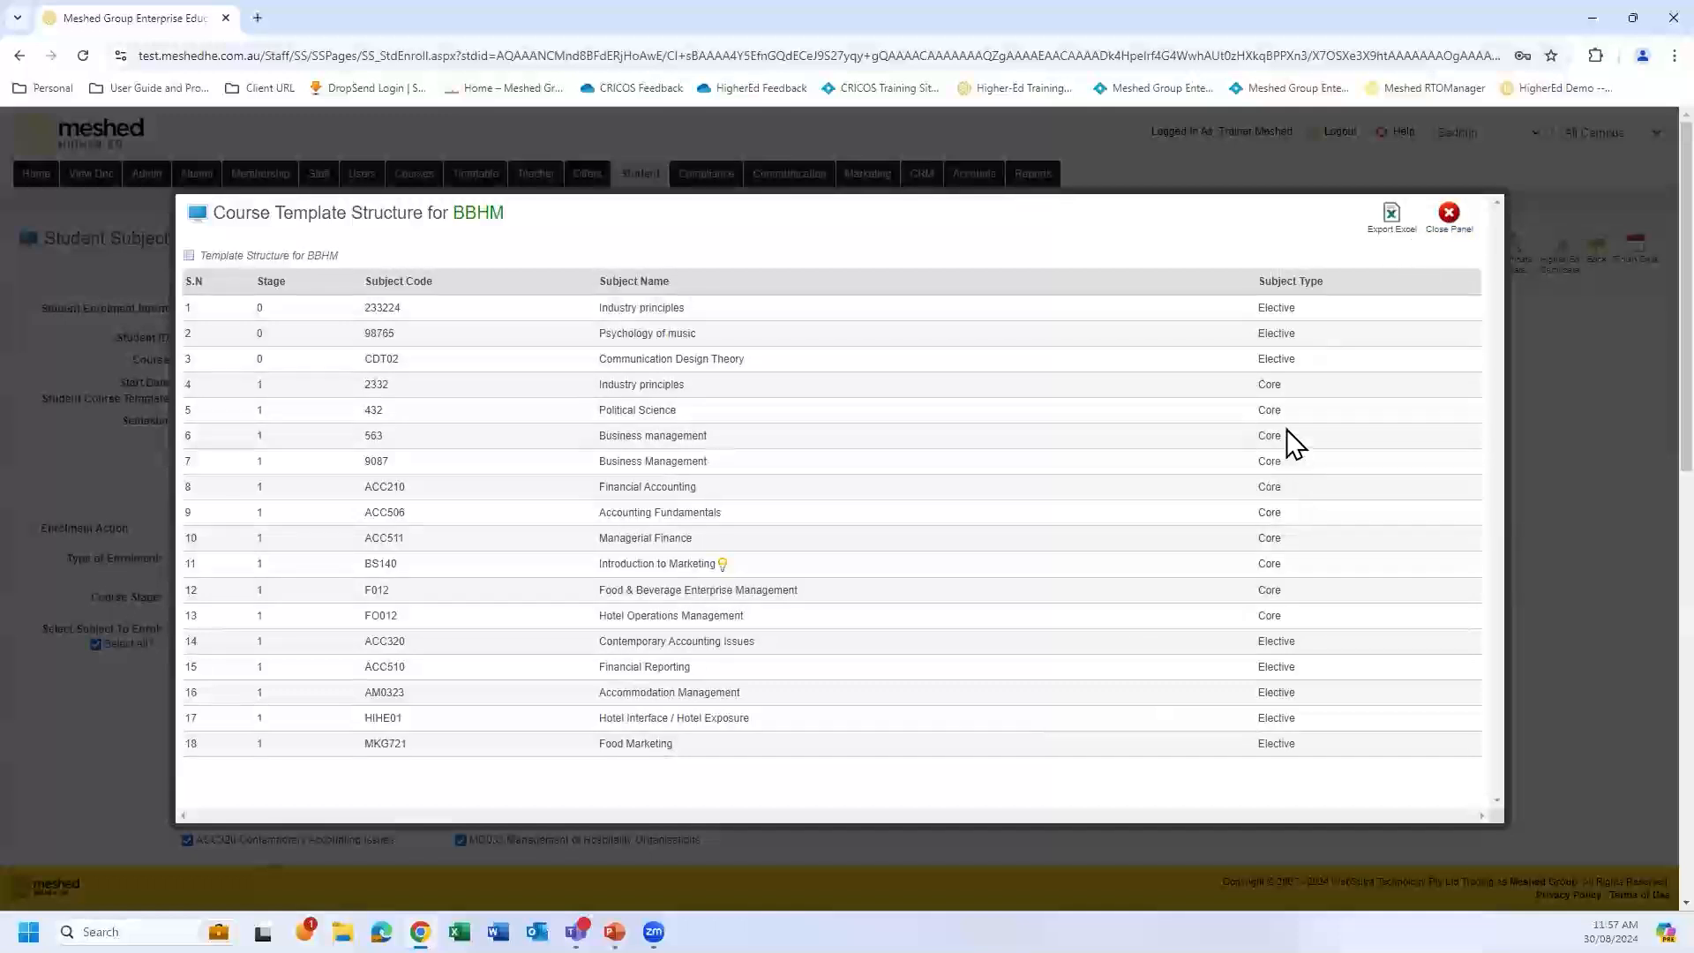
{"action": "left_click", "coordinate": [1450, 218]}
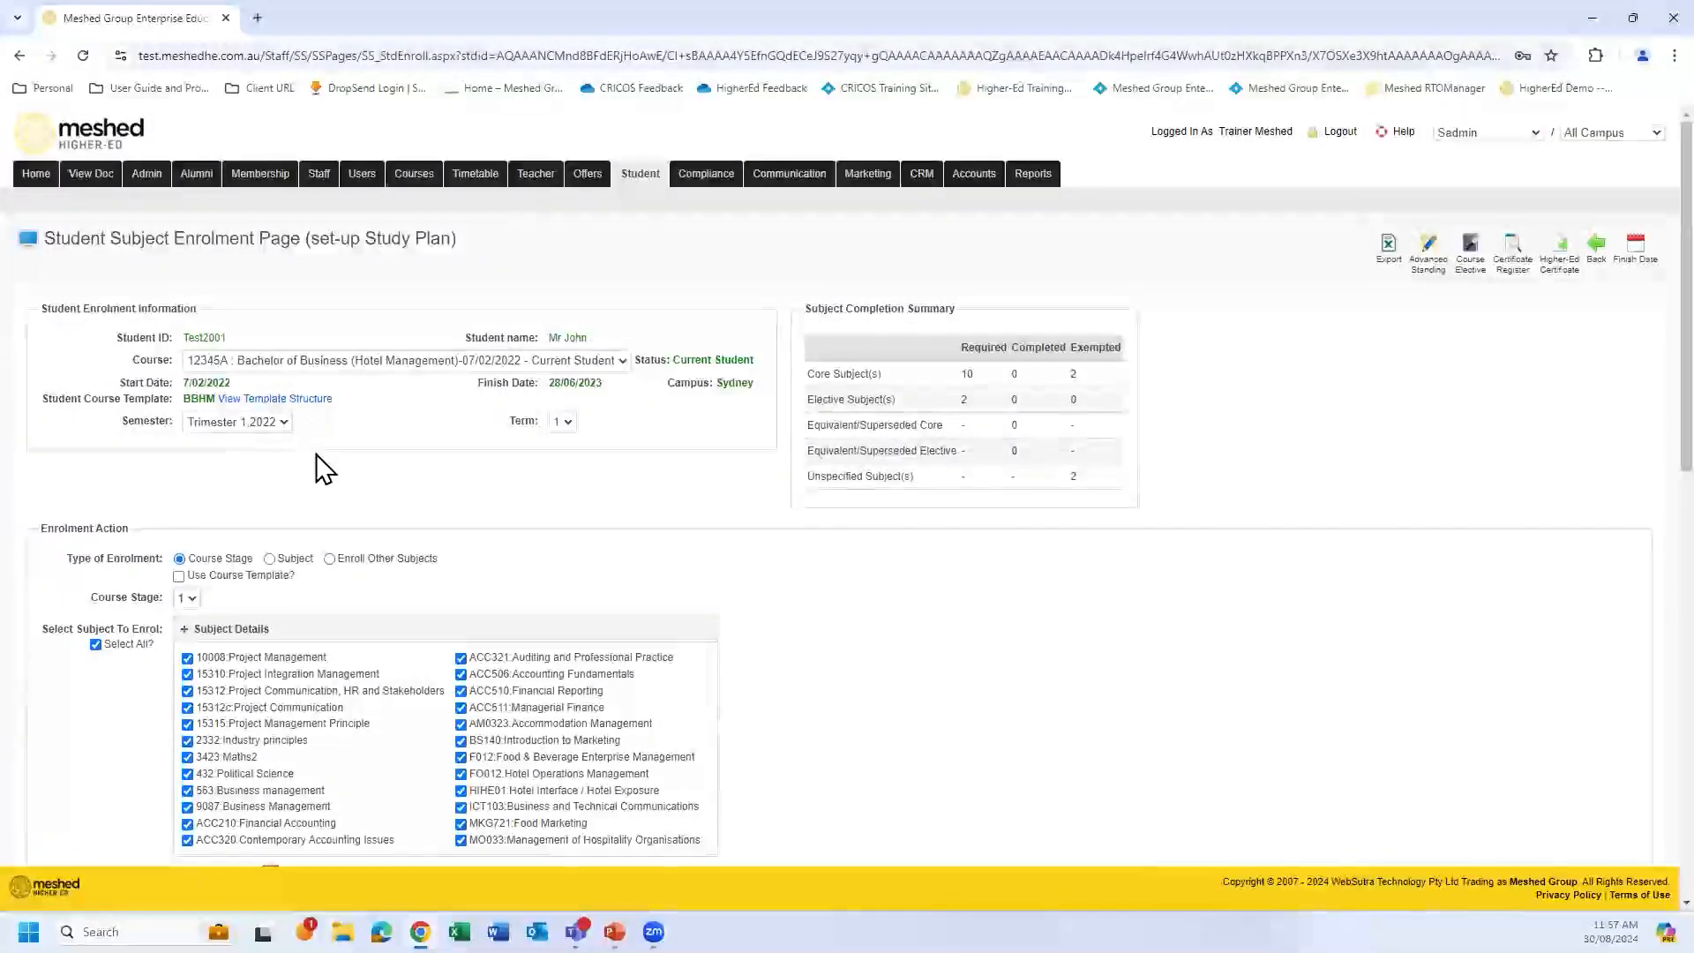
{"action": "left_click", "coordinate": [300, 404]}
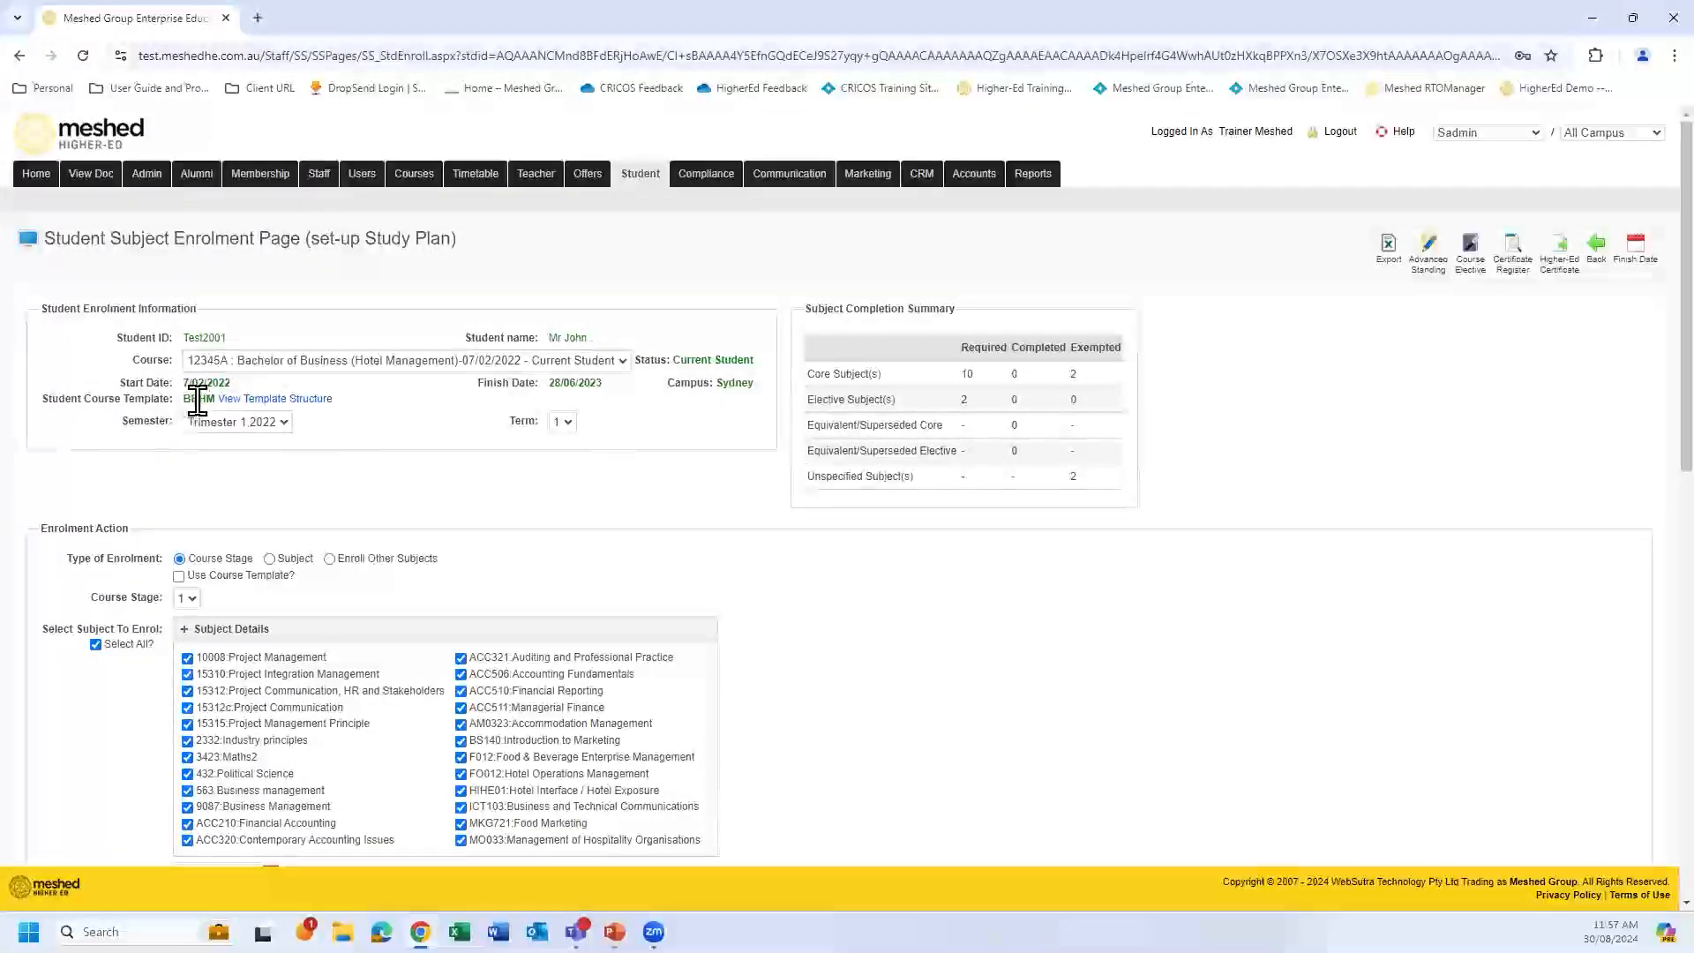
- Assign the available Major elective group to the student's course, then remove it and close the elective selection
{"action": "left_click", "coordinate": [1474, 258]}
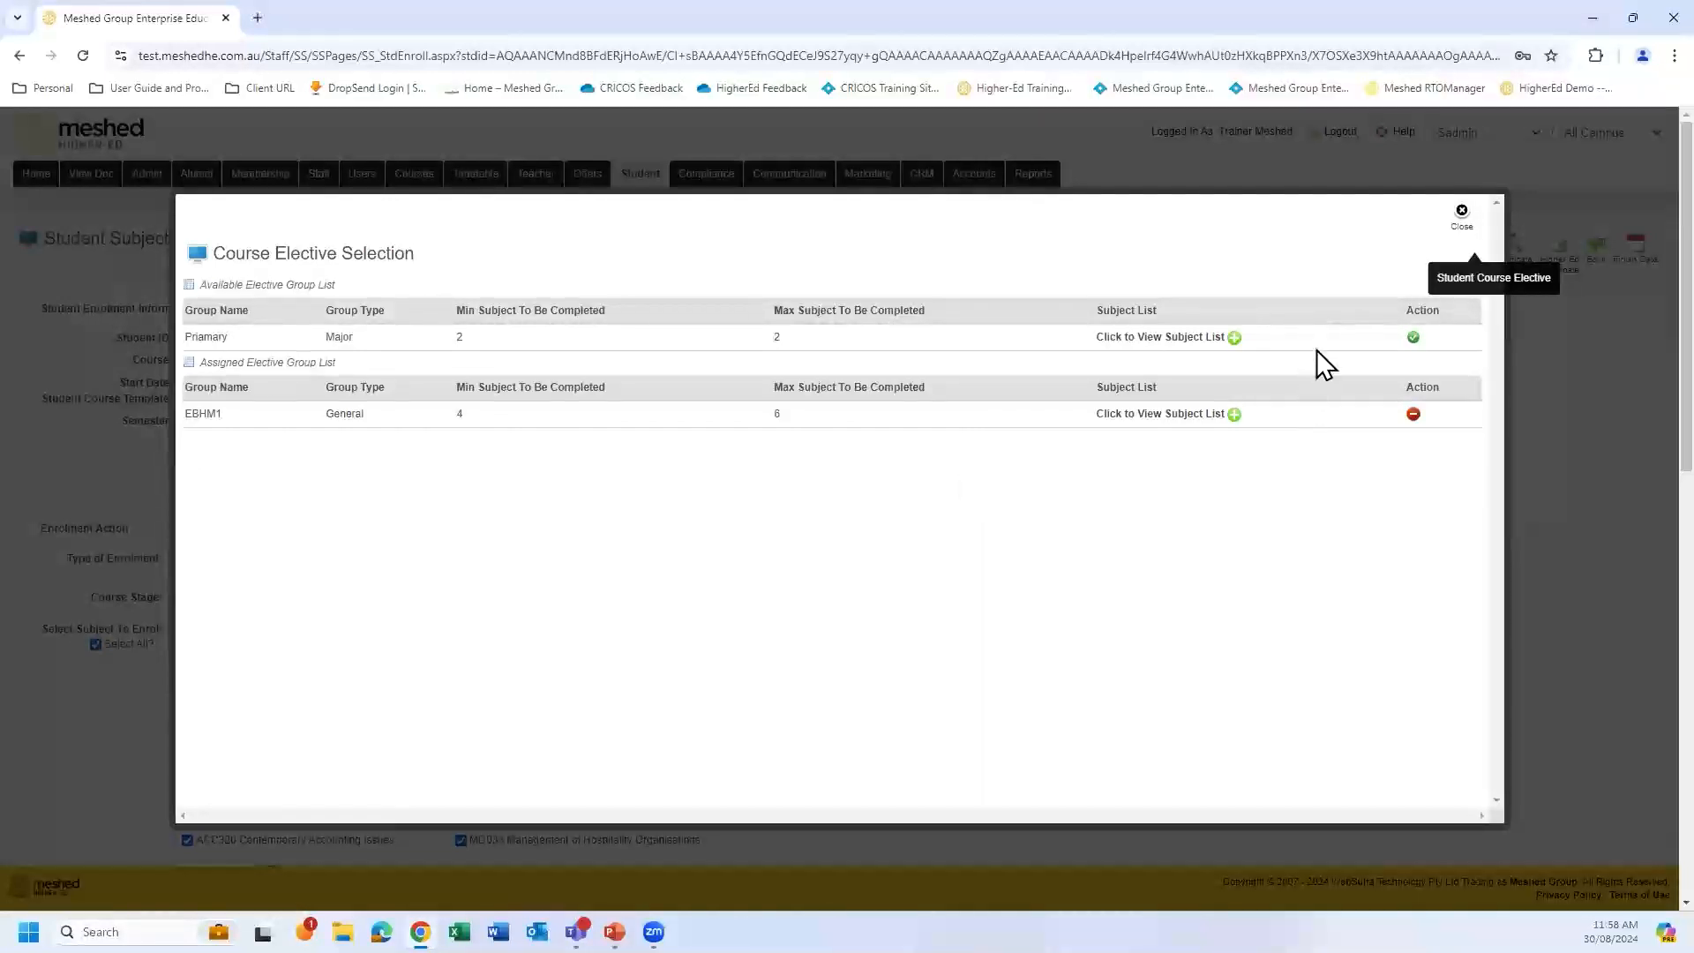
{"action": "left_click", "coordinate": [1414, 338]}
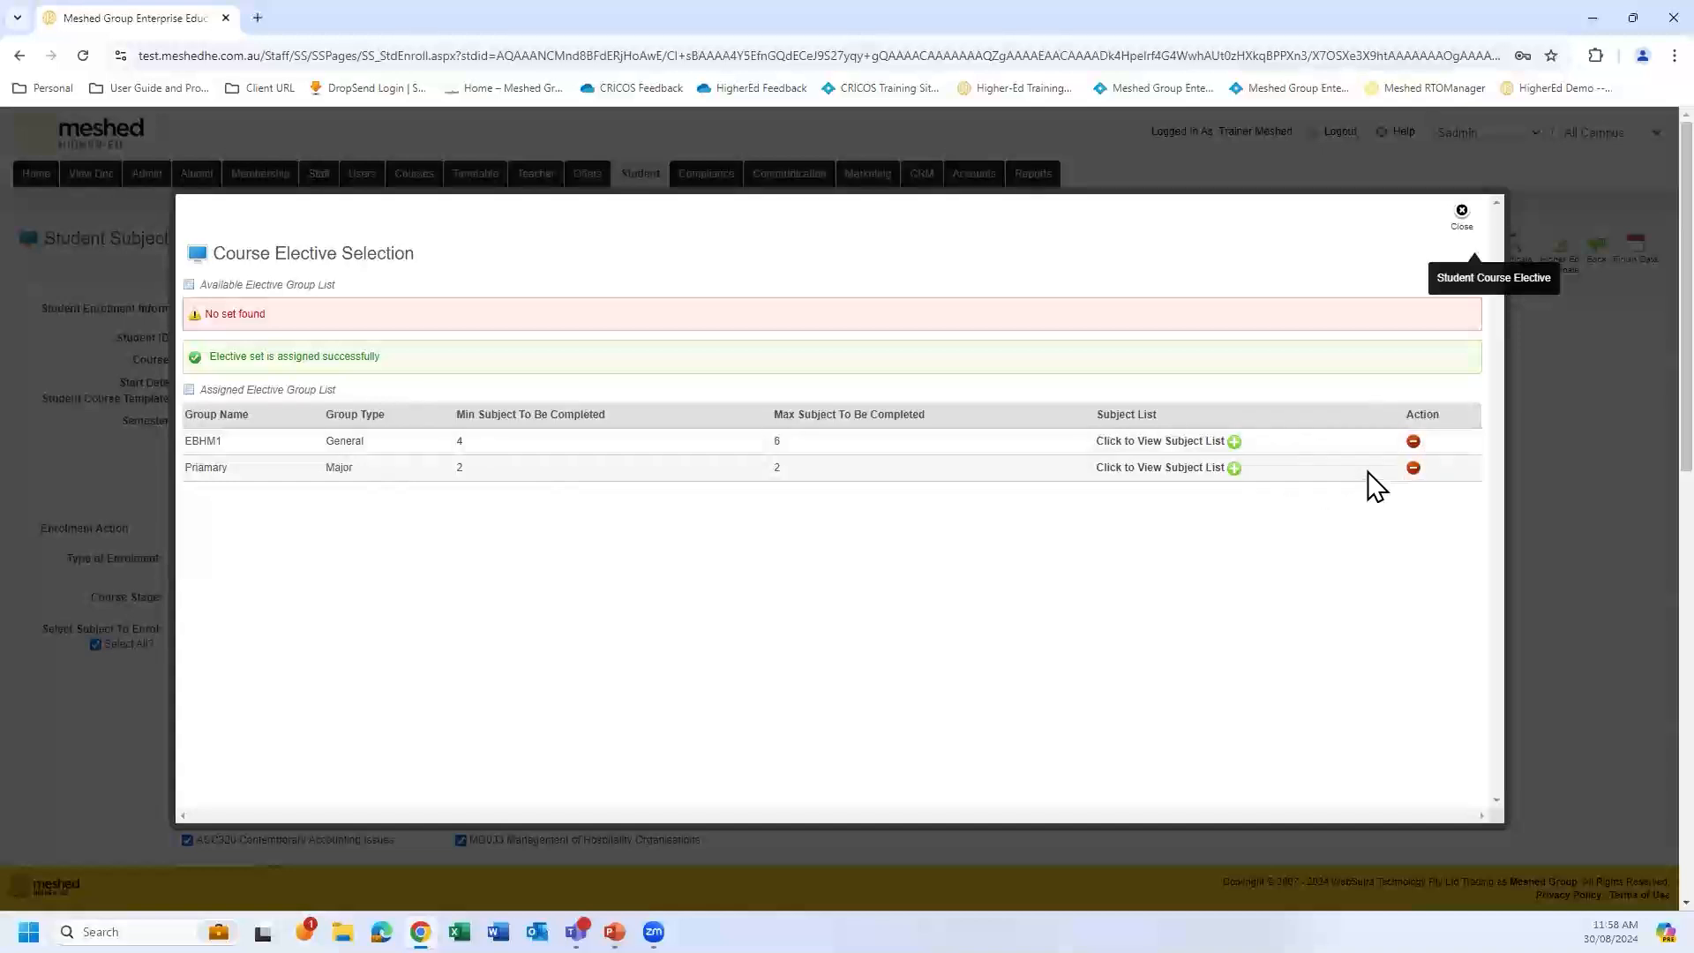
{"action": "left_click", "coordinate": [1414, 467]}
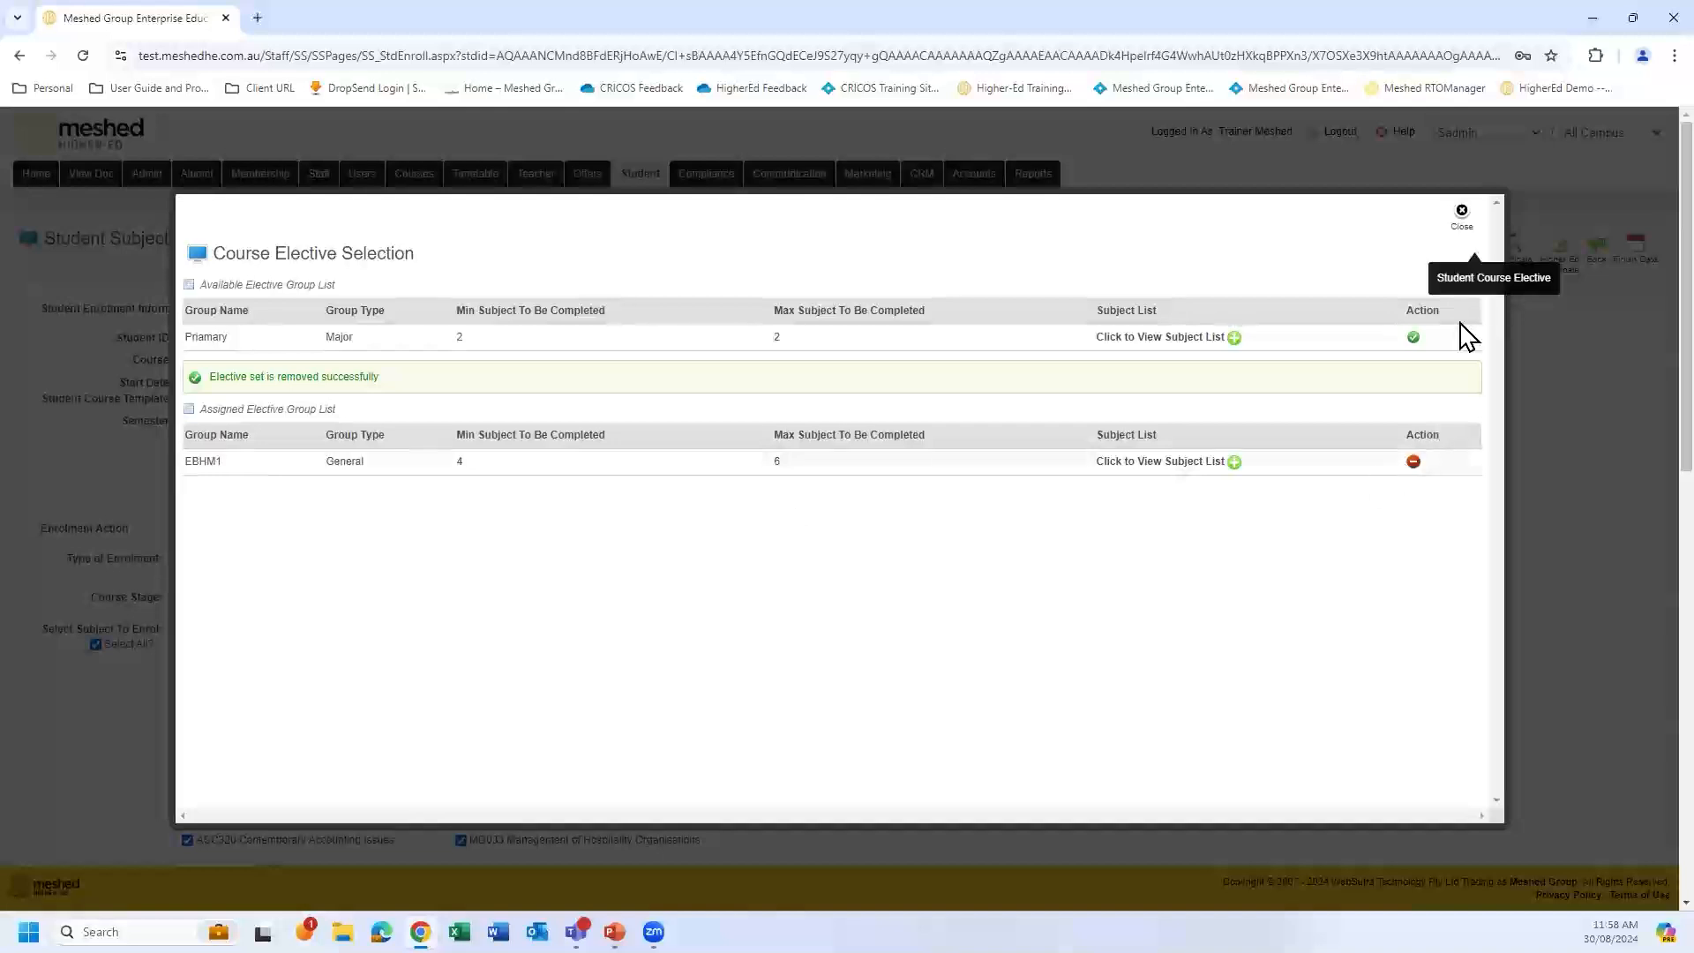
{"action": "left_click", "coordinate": [1462, 211]}
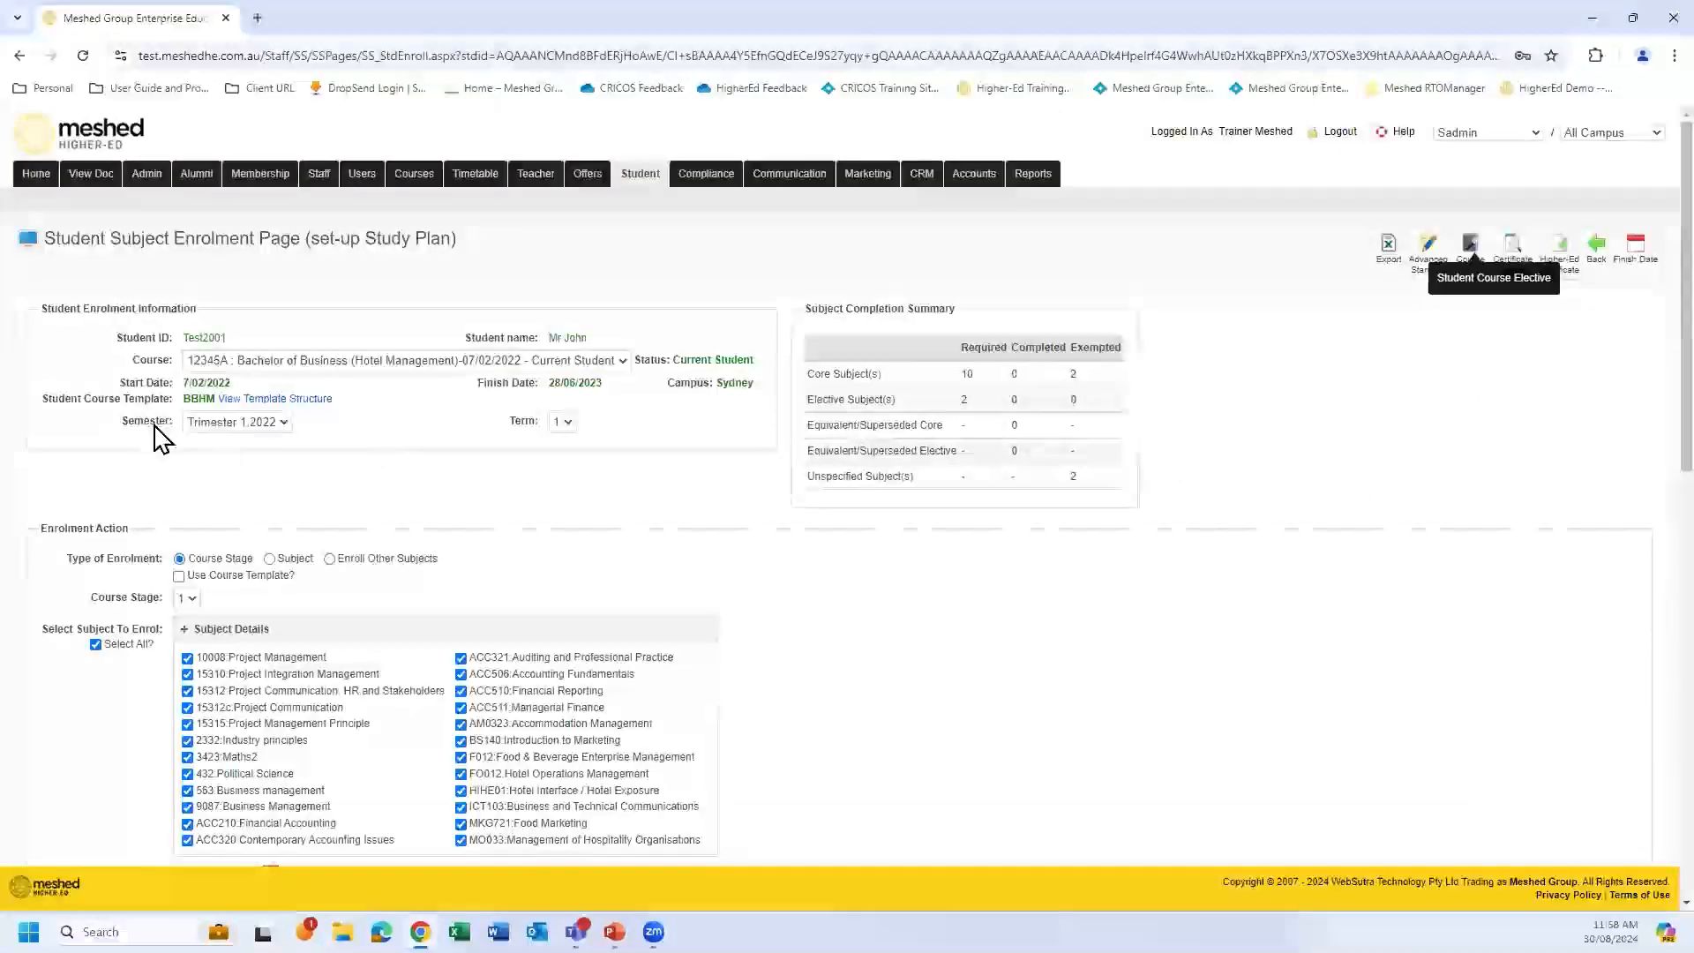
- Recheck the template structure and open the student's Bachelor of Business (Hotel Management) course record for editing
{"action": "left_click", "coordinate": [303, 402]}
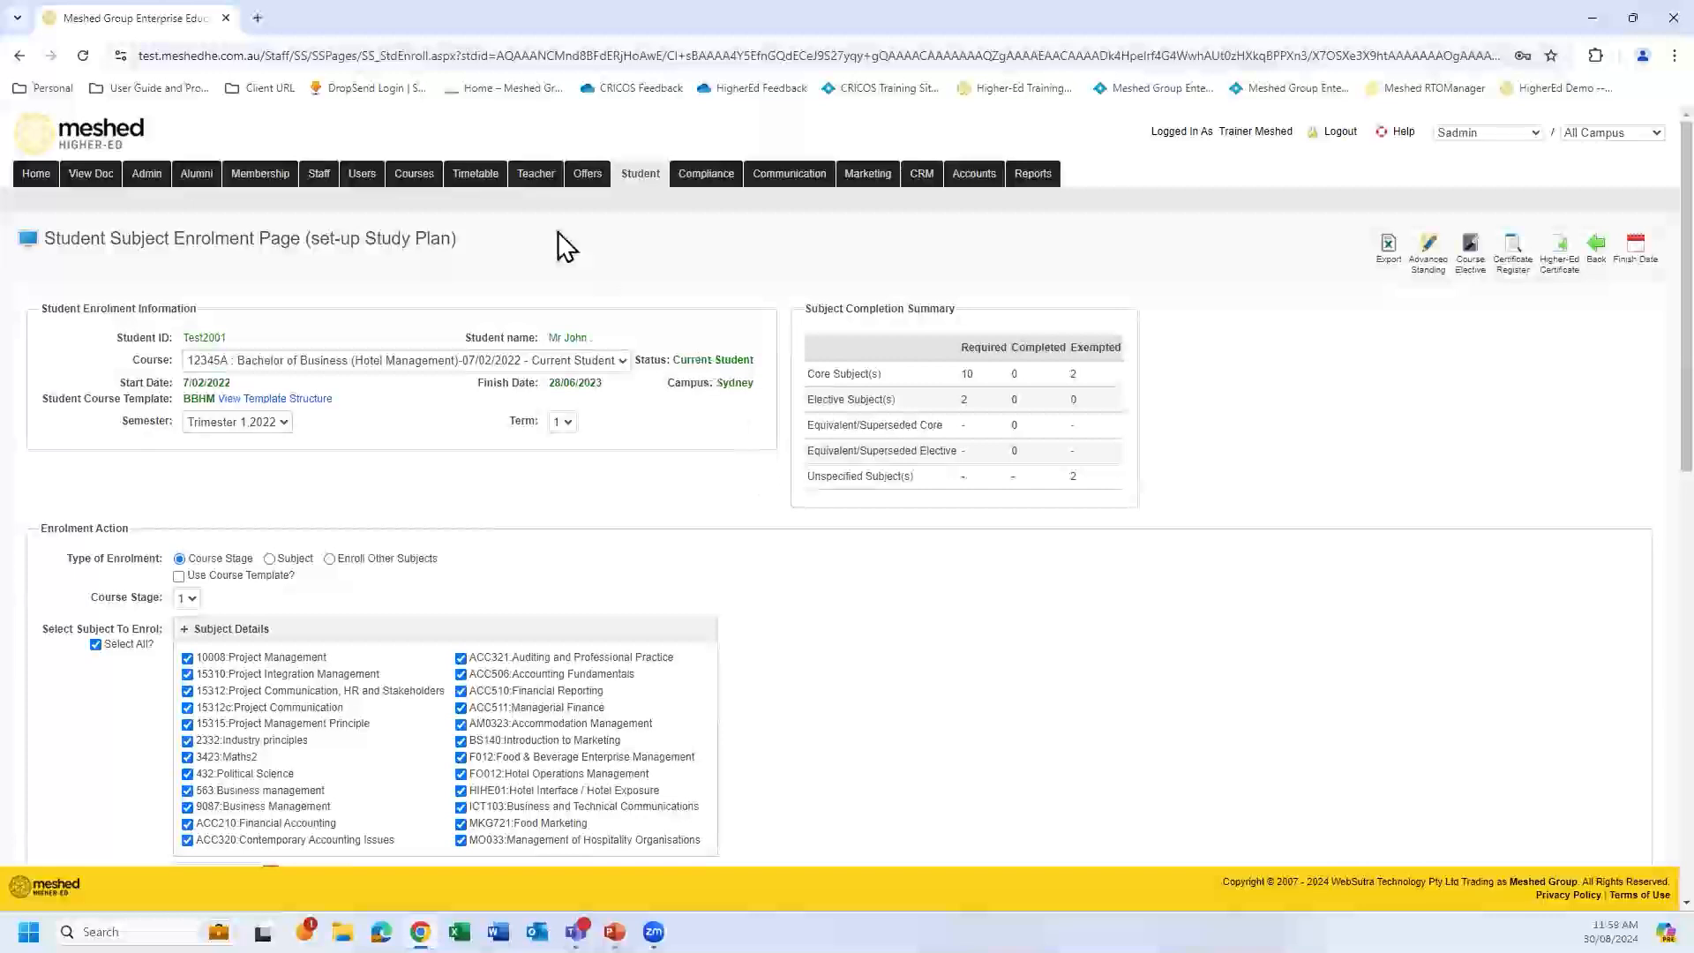
{"action": "left_click", "coordinate": [1597, 244]}
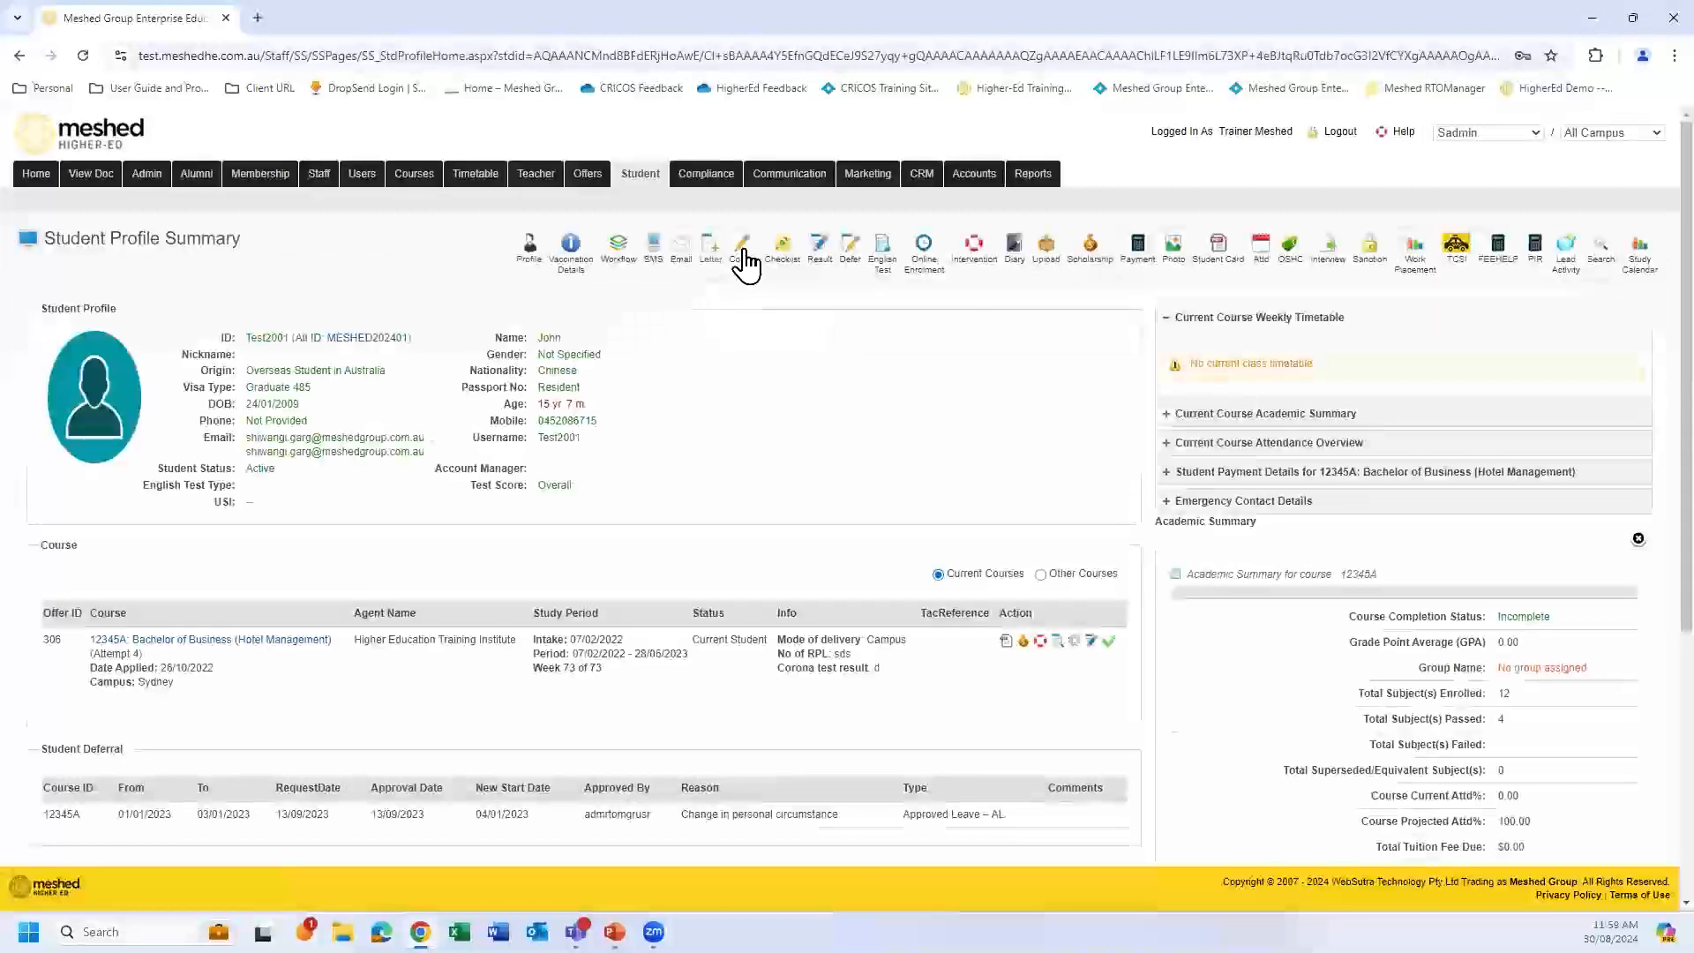
{"action": "left_click", "coordinate": [744, 251]}
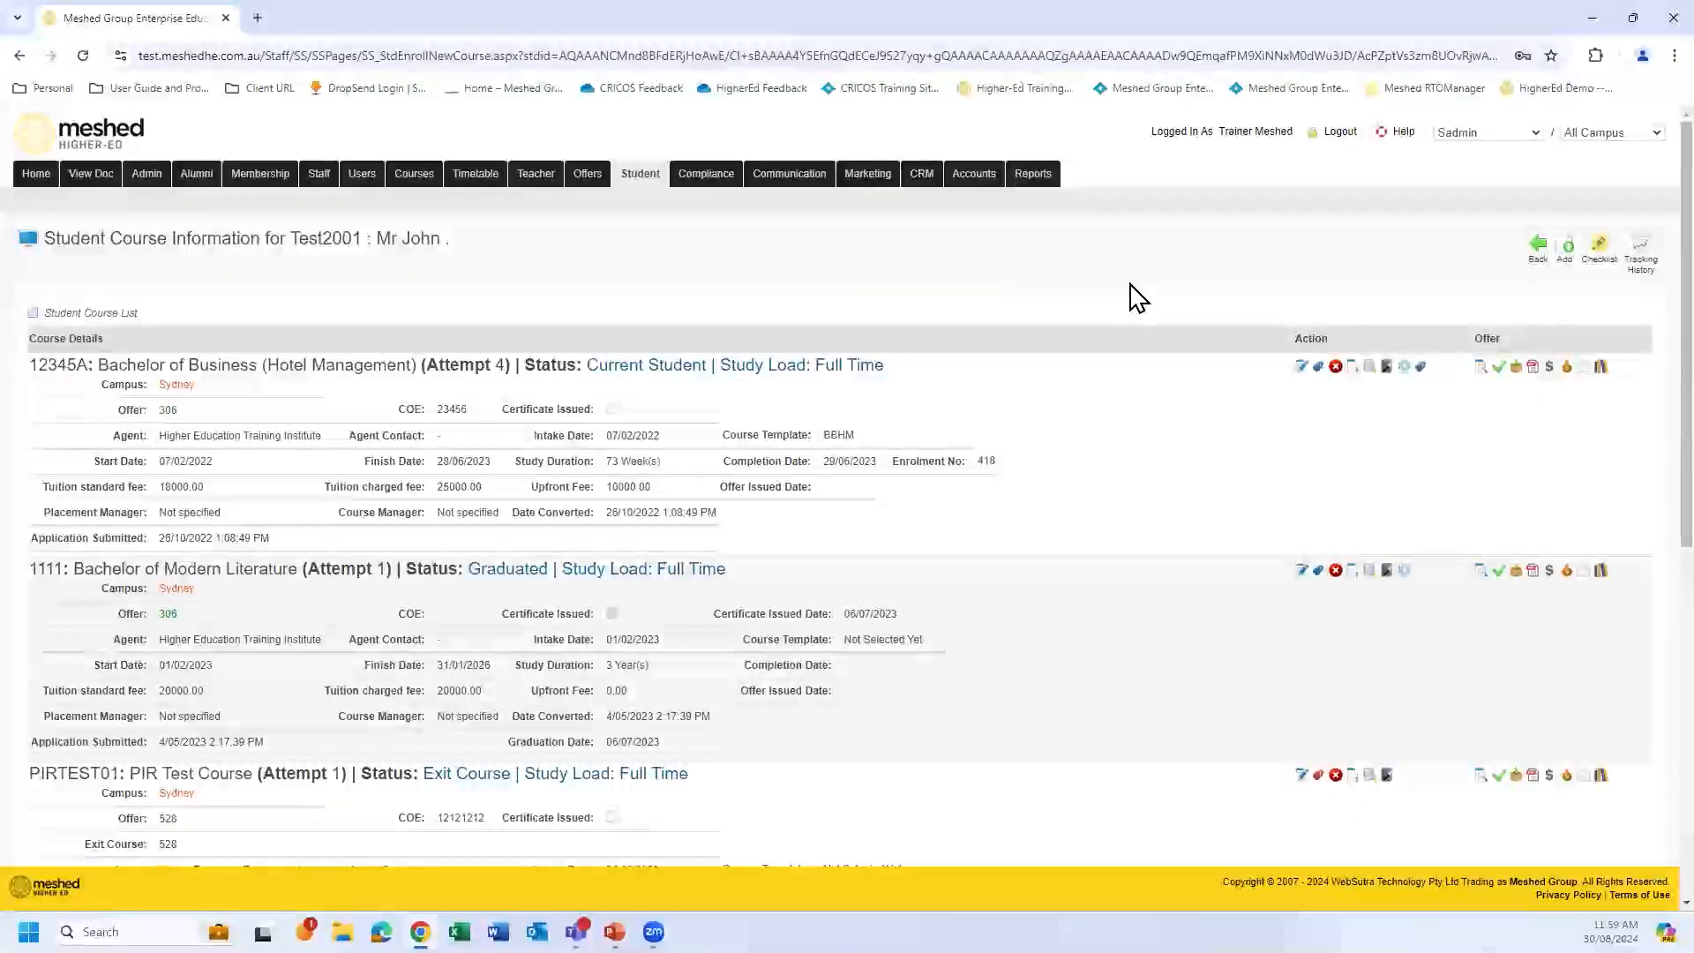
{"action": "scroll", "coordinate": [1137, 299], "scroll_direction": "down", "scroll_amount": 1}
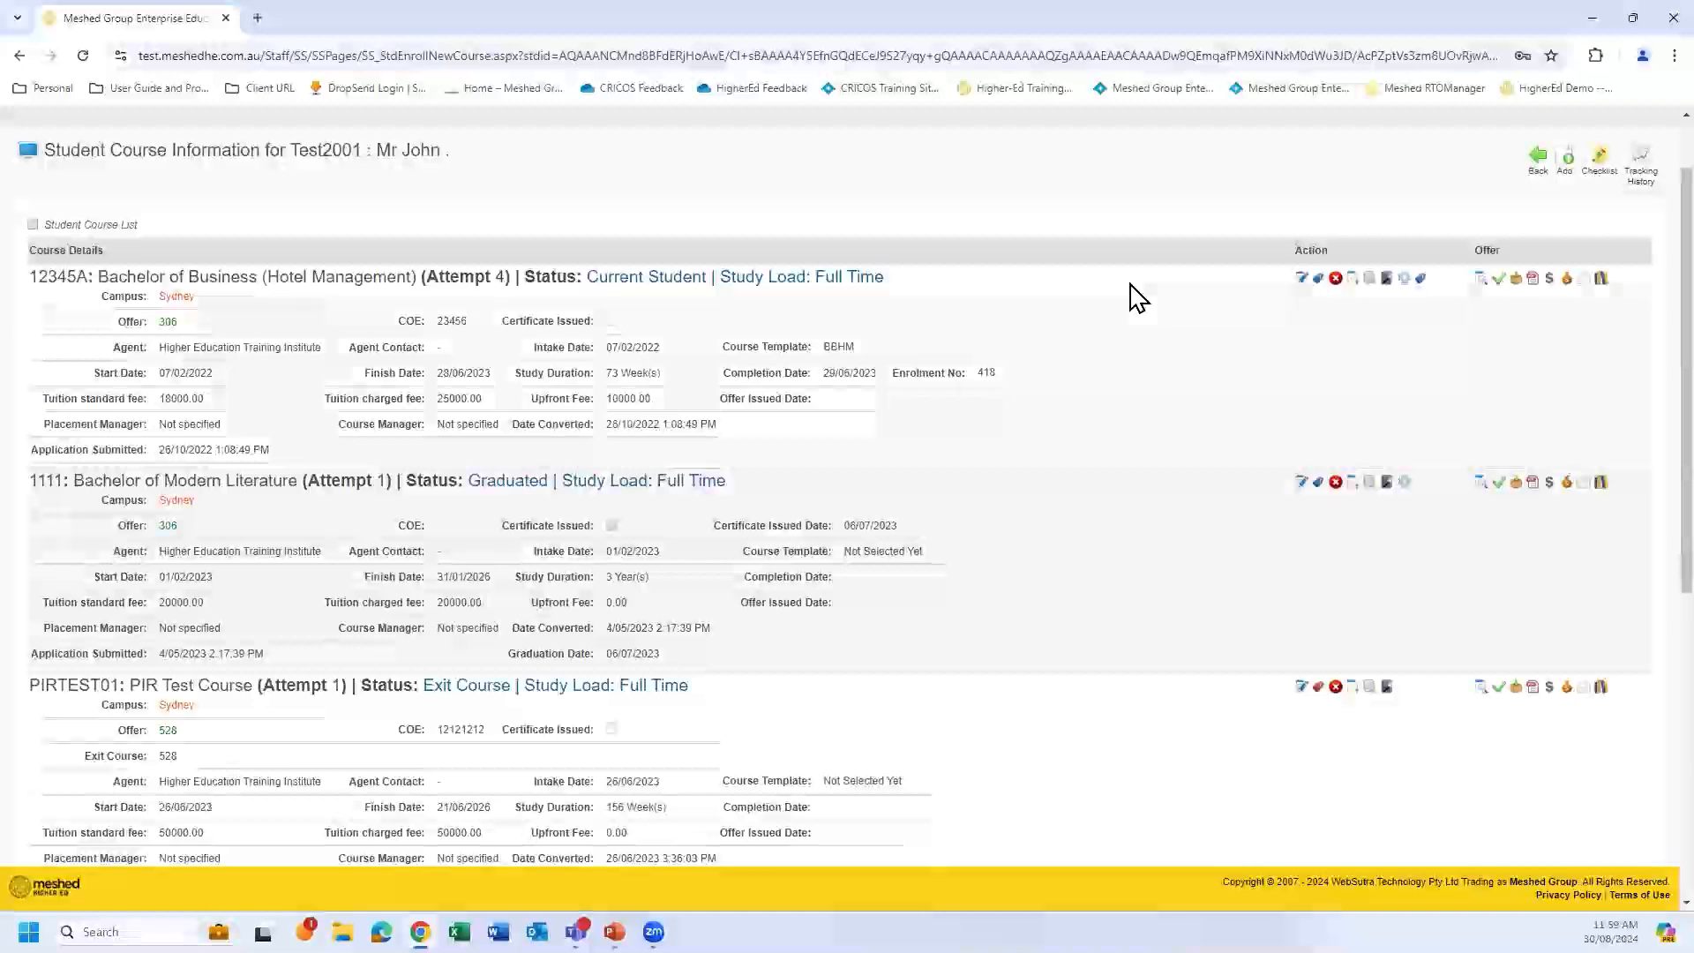
{"action": "left_click", "coordinate": [1303, 278]}
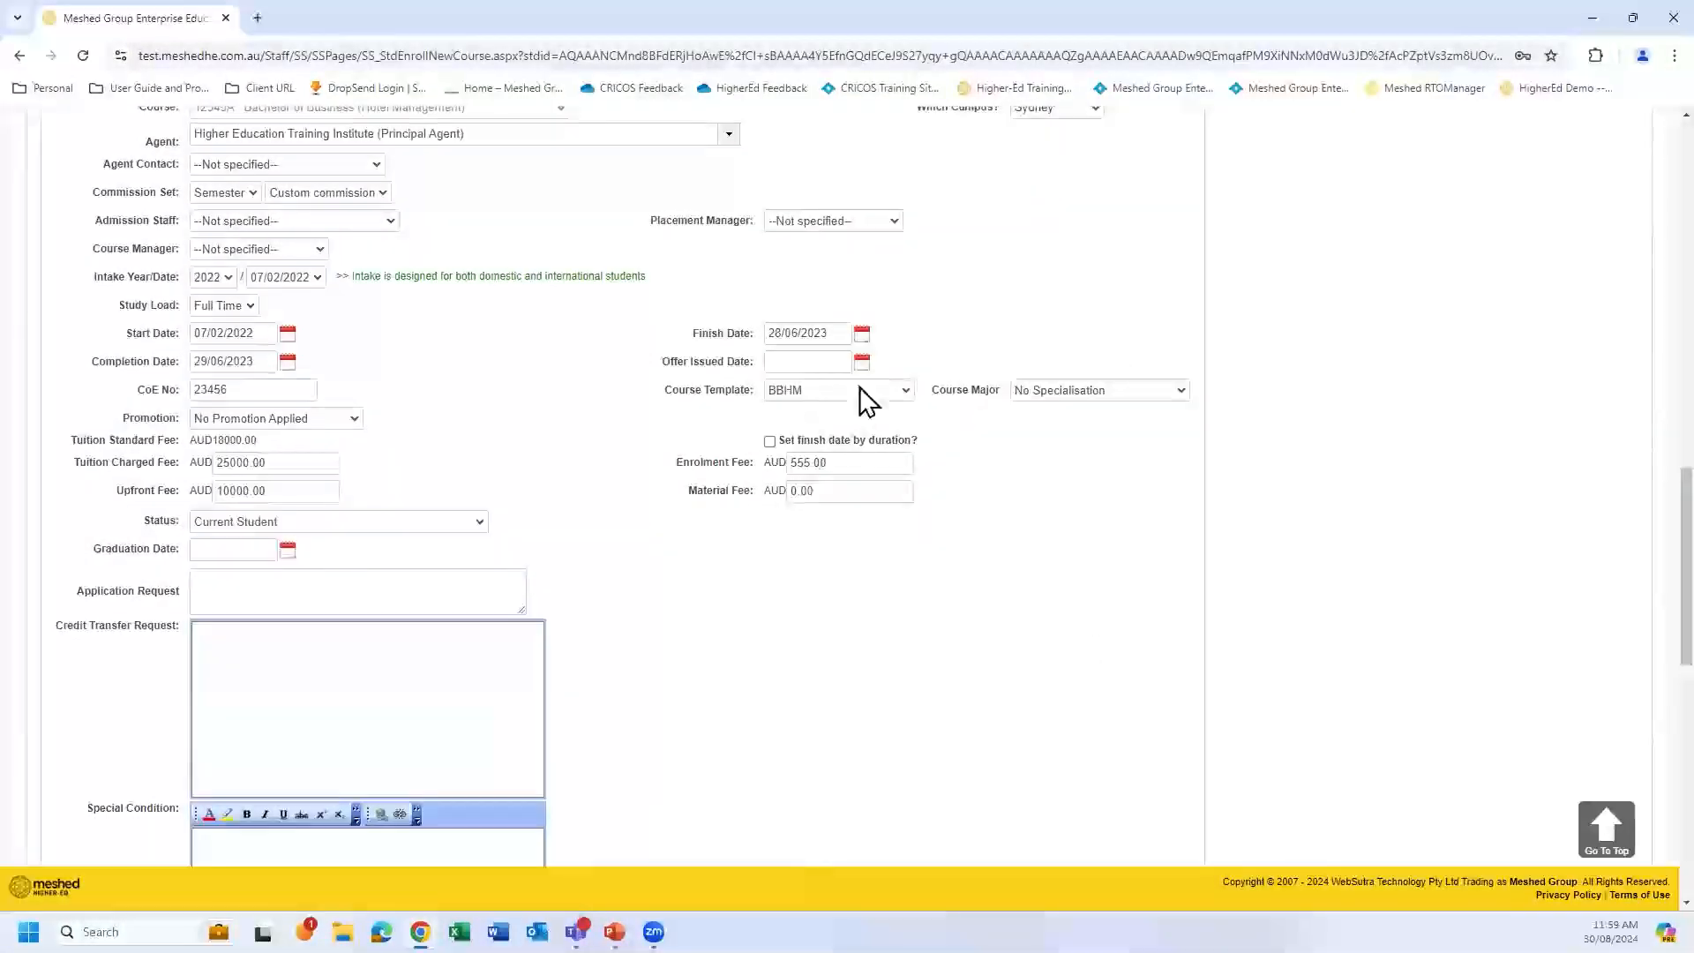
- Check which course templates are available for the student's course, keep BBHM, and review the rest of the form
{"action": "left_click", "coordinate": [907, 389]}
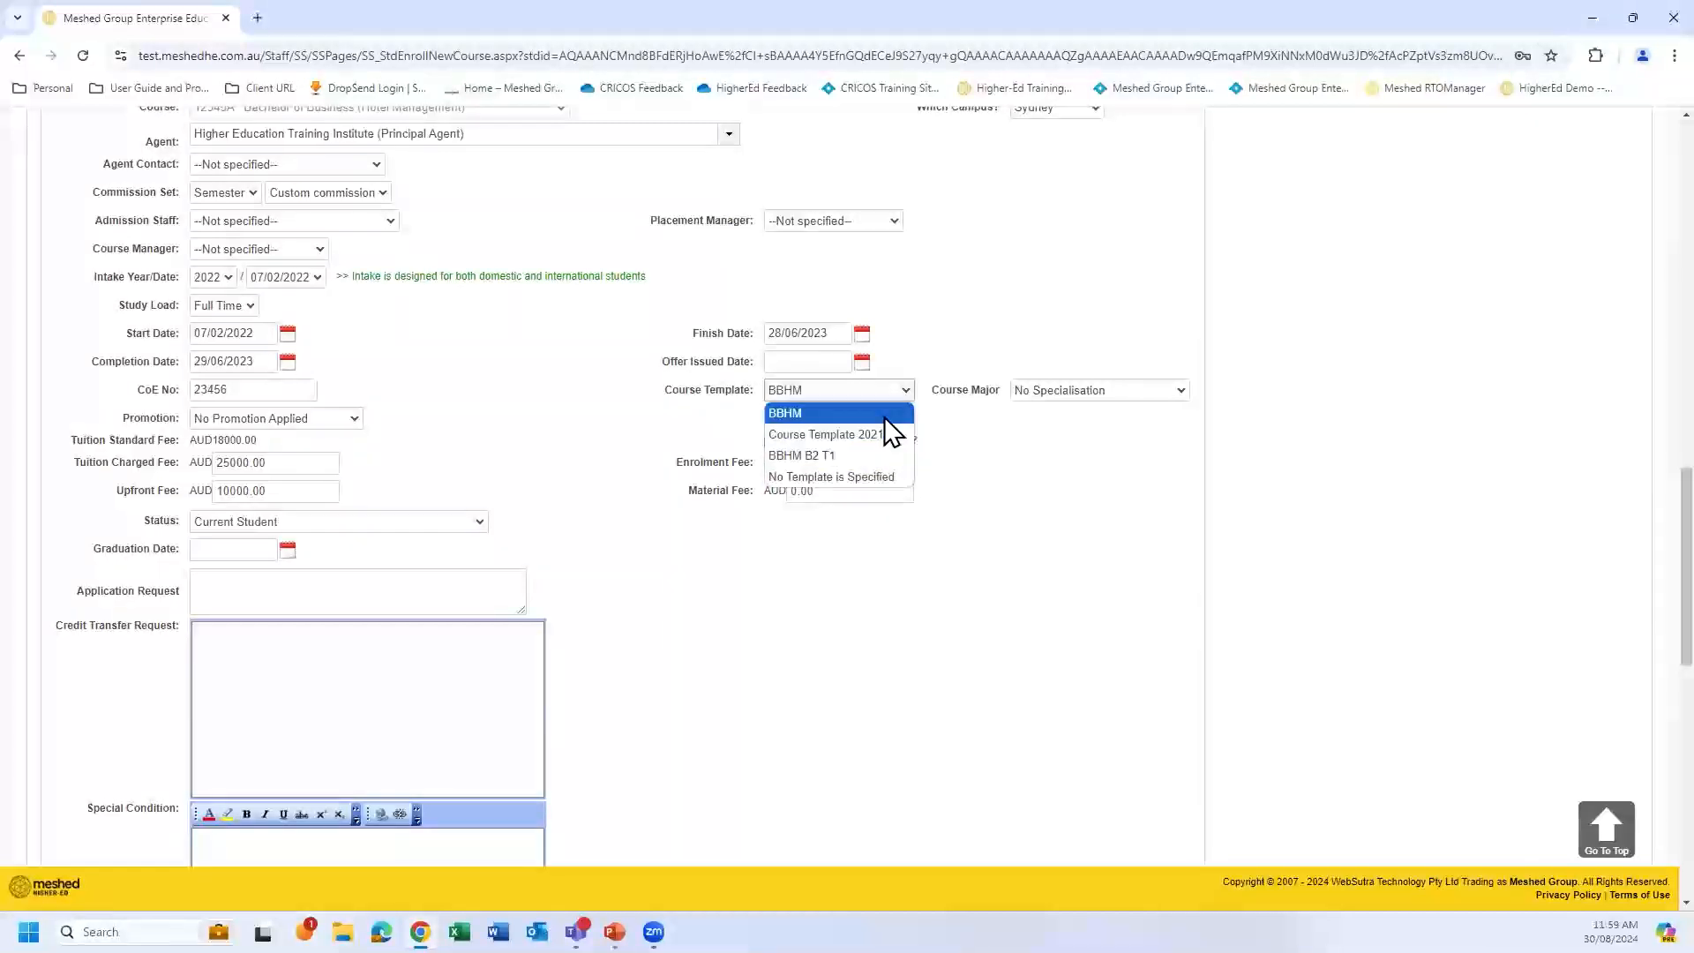
{"action": "left_click", "coordinate": [988, 415]}
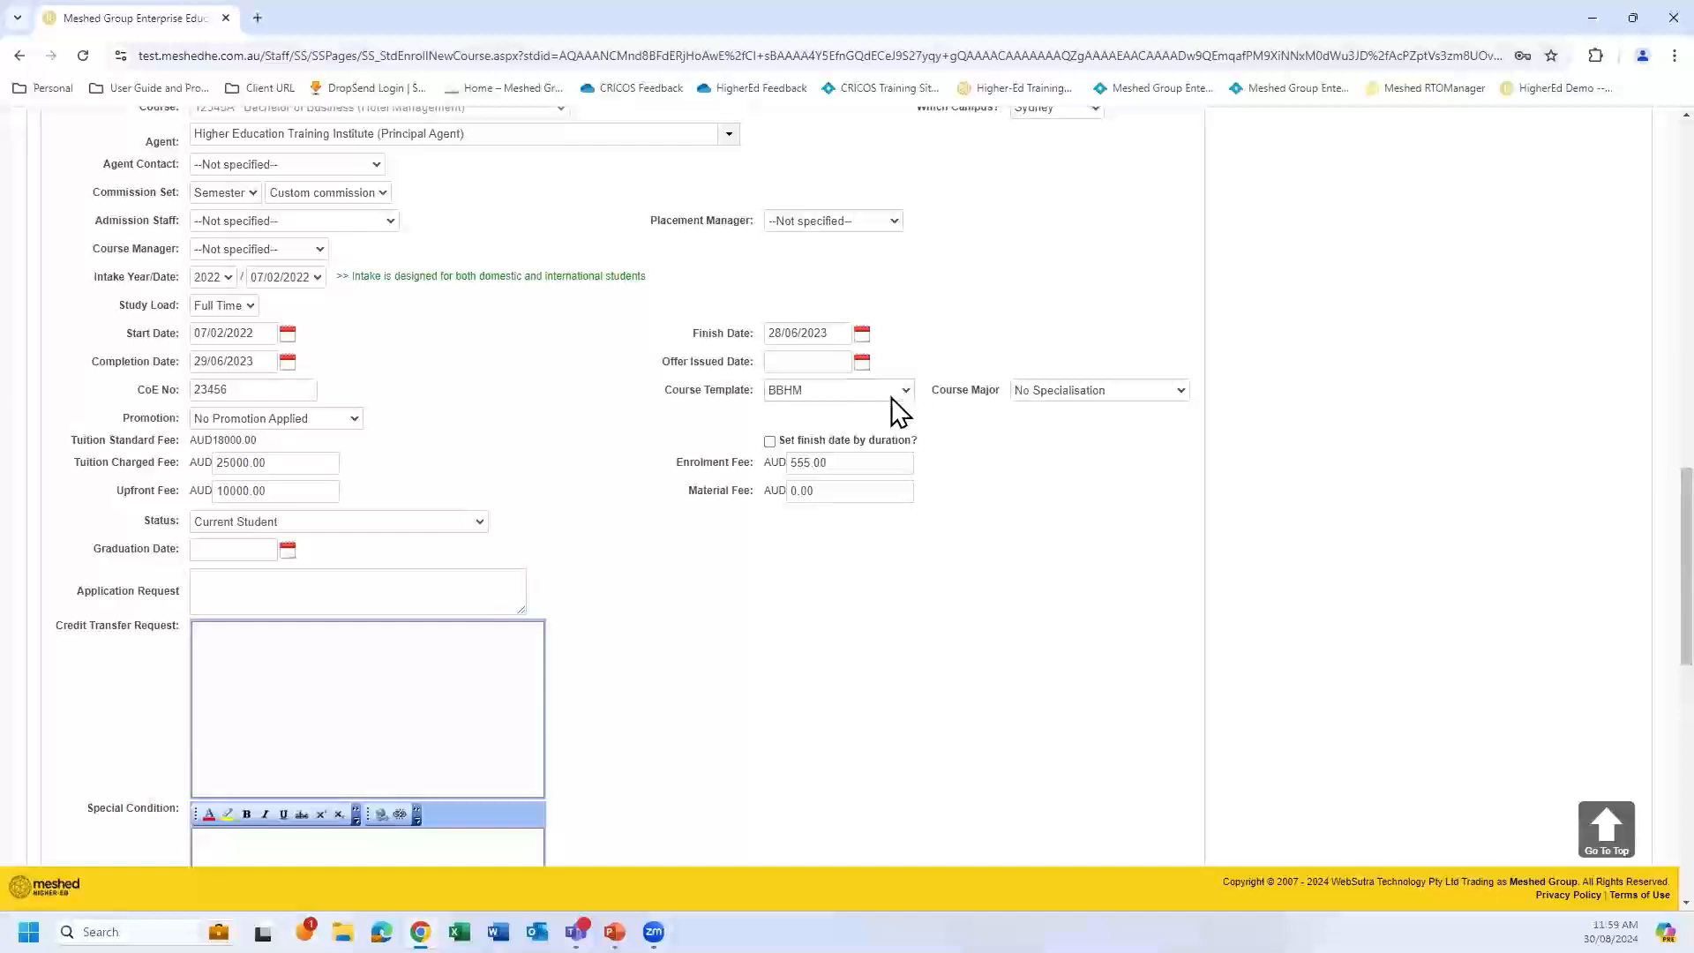
{"action": "scroll", "coordinate": [1253, 259], "scroll_direction": "up", "scroll_amount": 6}
{"action": "scroll", "coordinate": [1253, 265], "scroll_direction": "down", "scroll_amount": 10}
{"action": "scroll", "coordinate": [1212, 319], "scroll_direction": "down", "scroll_amount": 6}
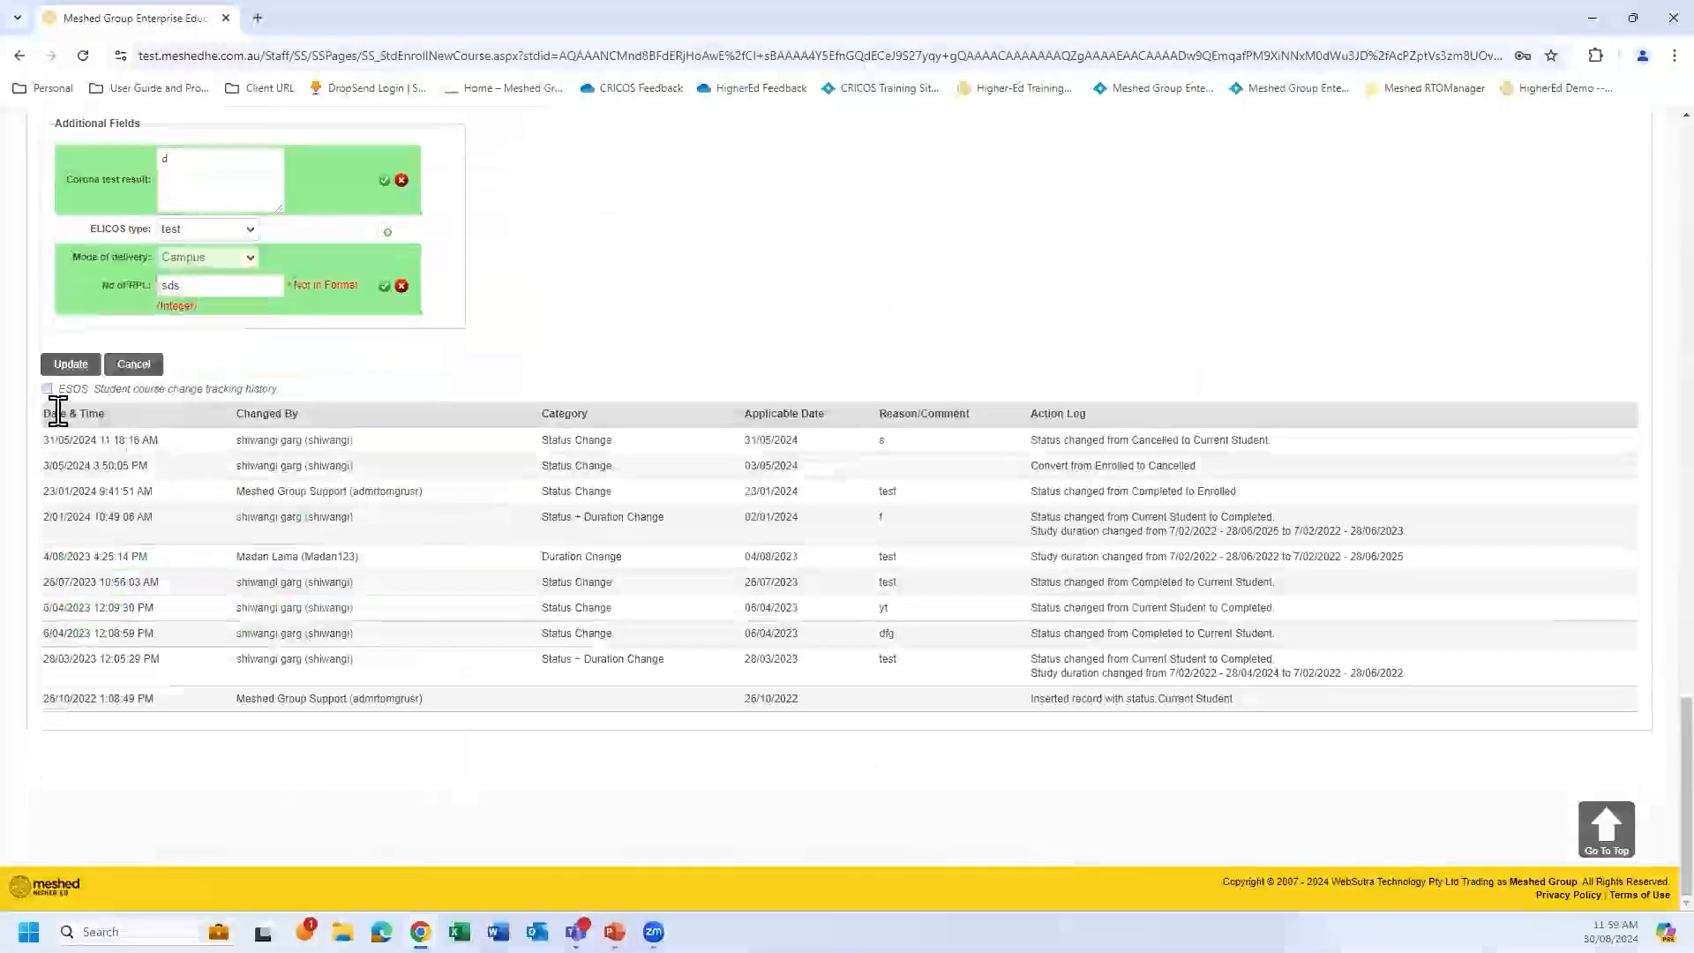
{"action": "scroll", "coordinate": [1350, 274], "scroll_direction": "up", "scroll_amount": 15}
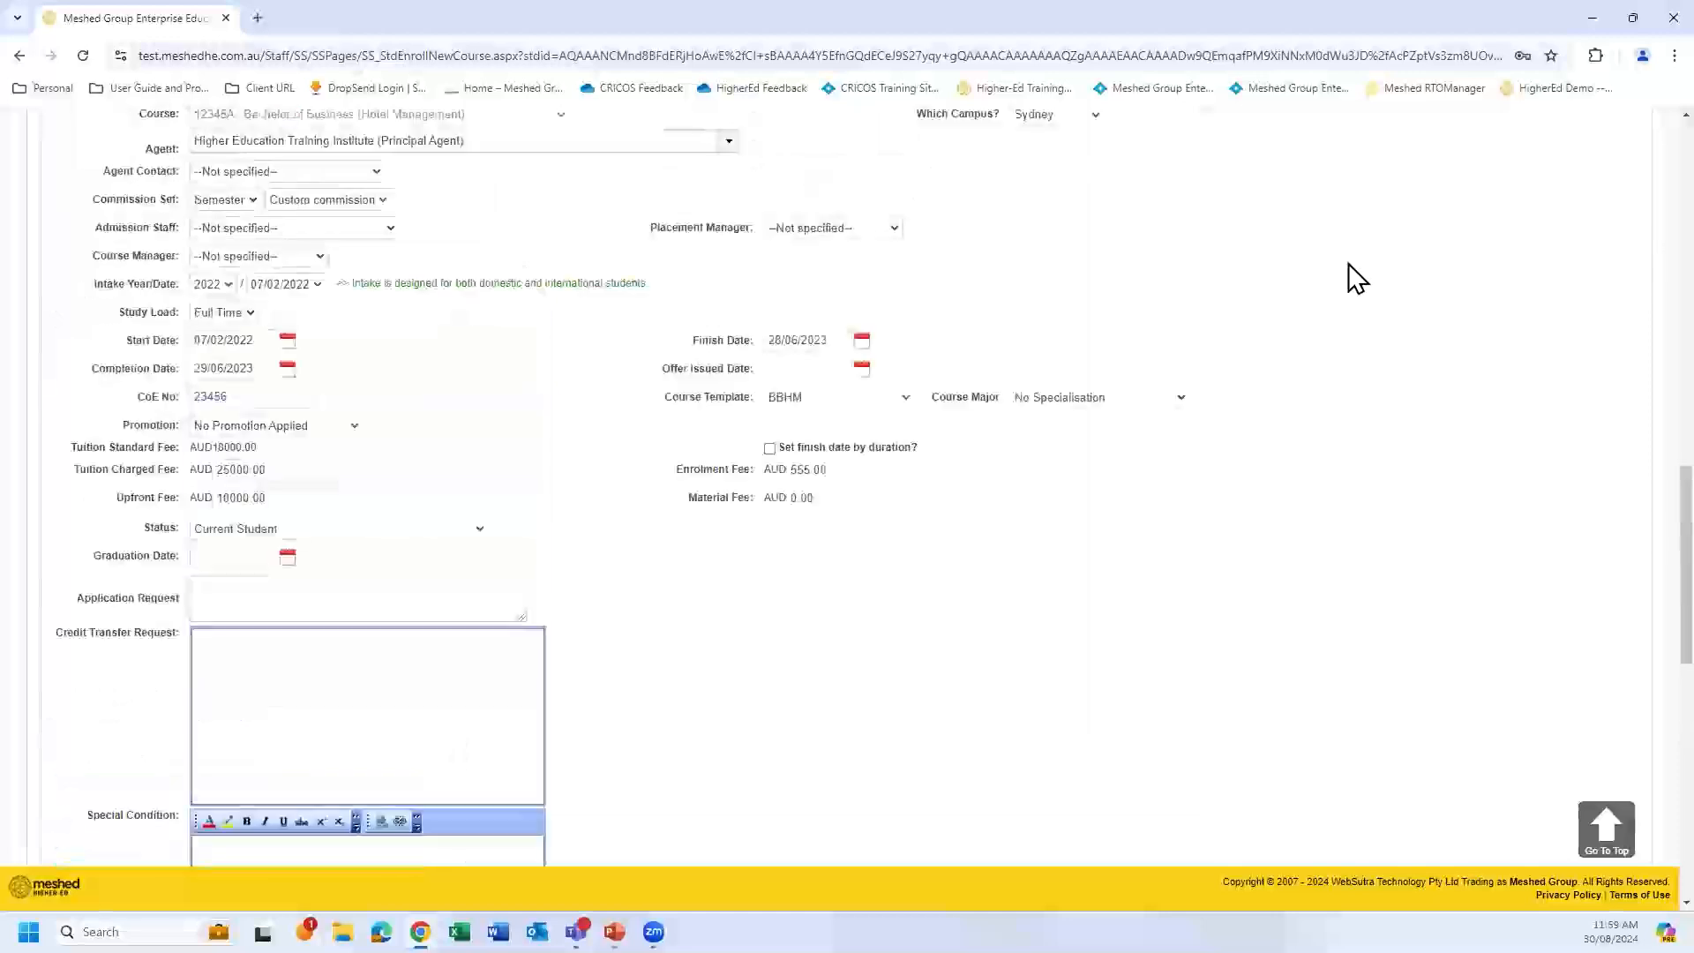
- Leave the student's course information page and minimize the browser window to return to the slide presentation
{"action": "scroll", "coordinate": [1268, 291], "scroll_direction": "up", "scroll_amount": 10}
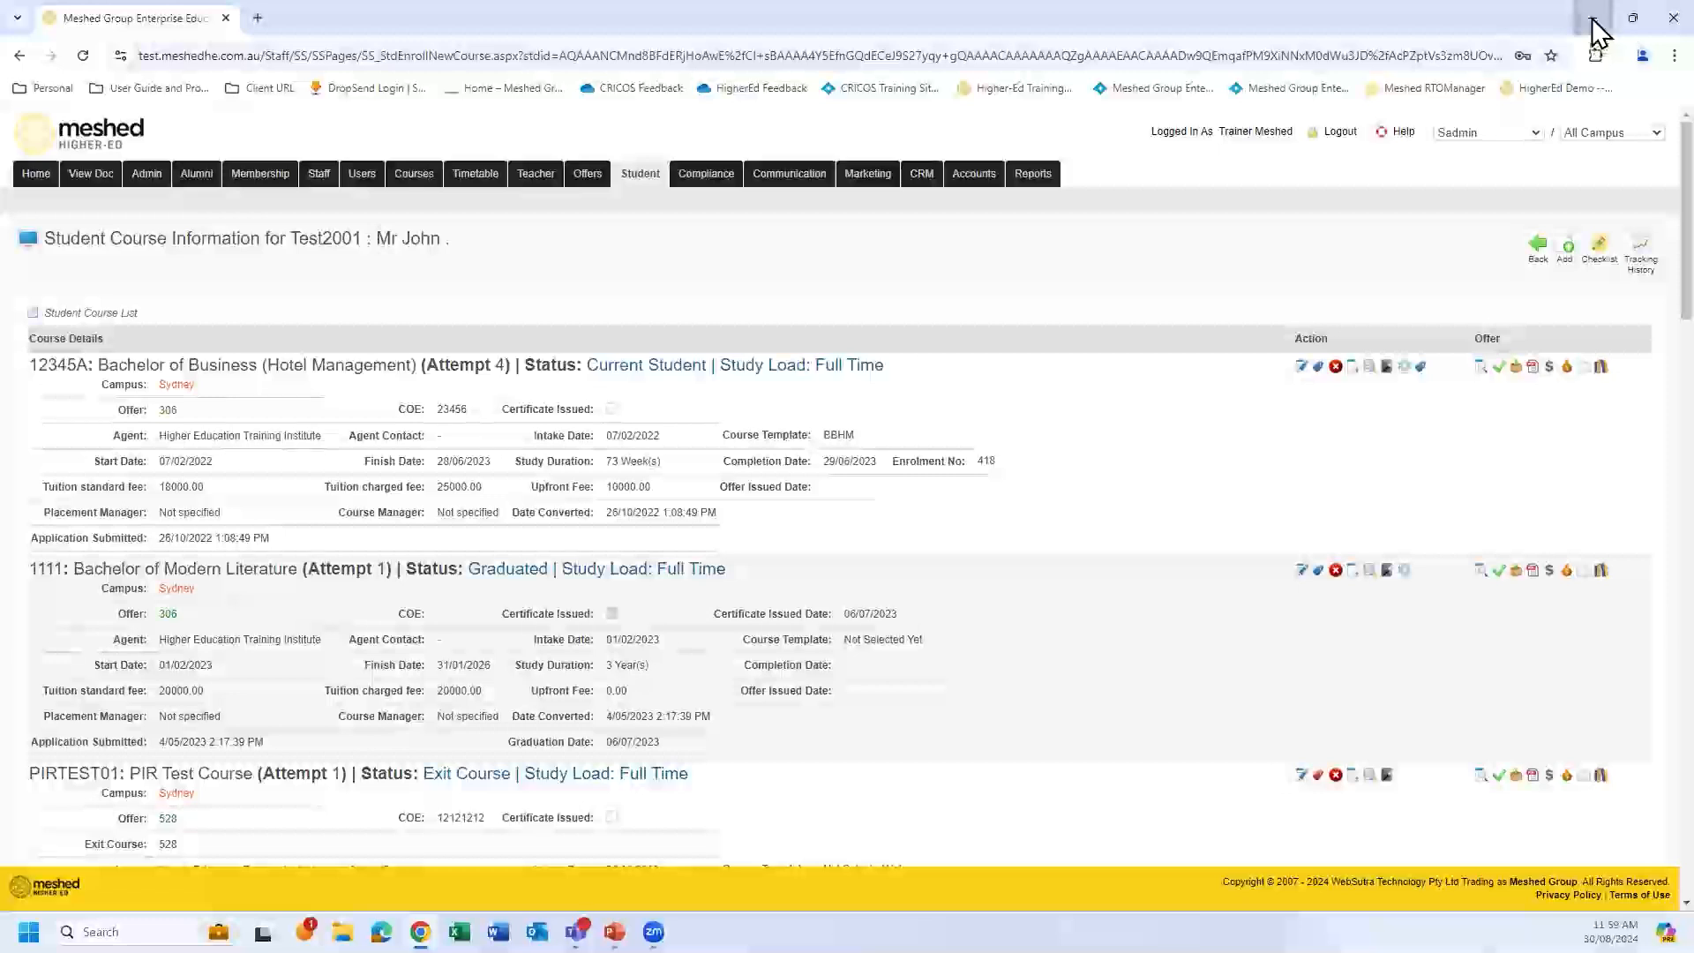
{"action": "key", "text": "super+Down"}
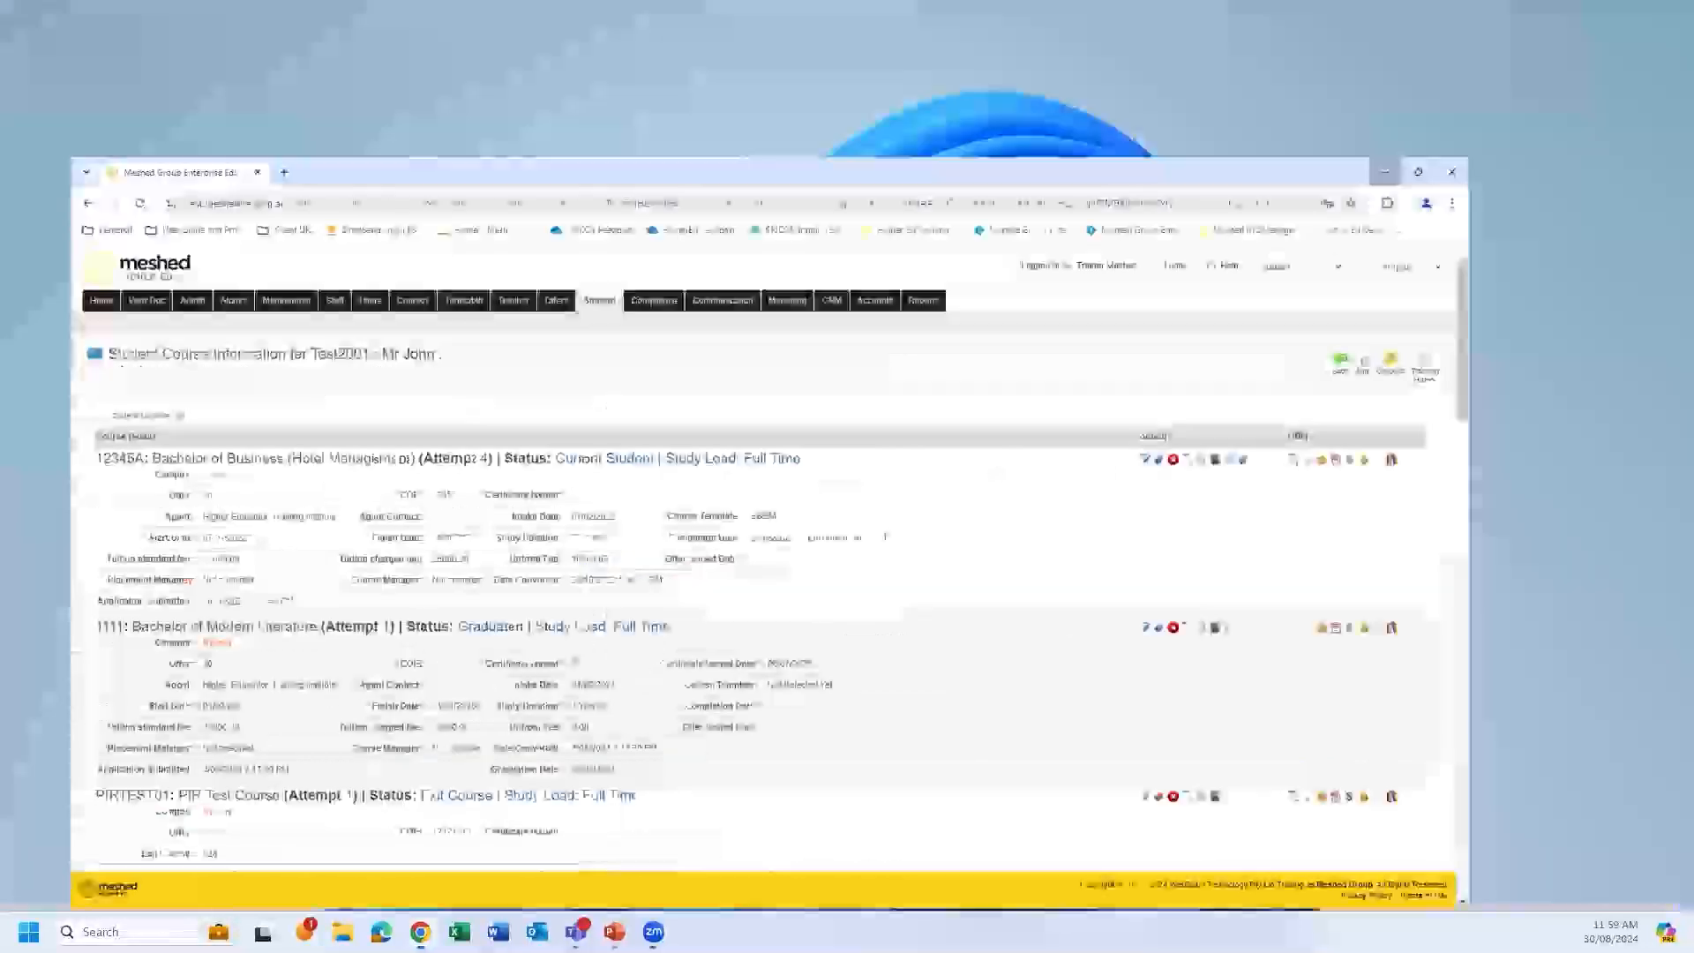
{"action": "key", "text": "super+Down"}
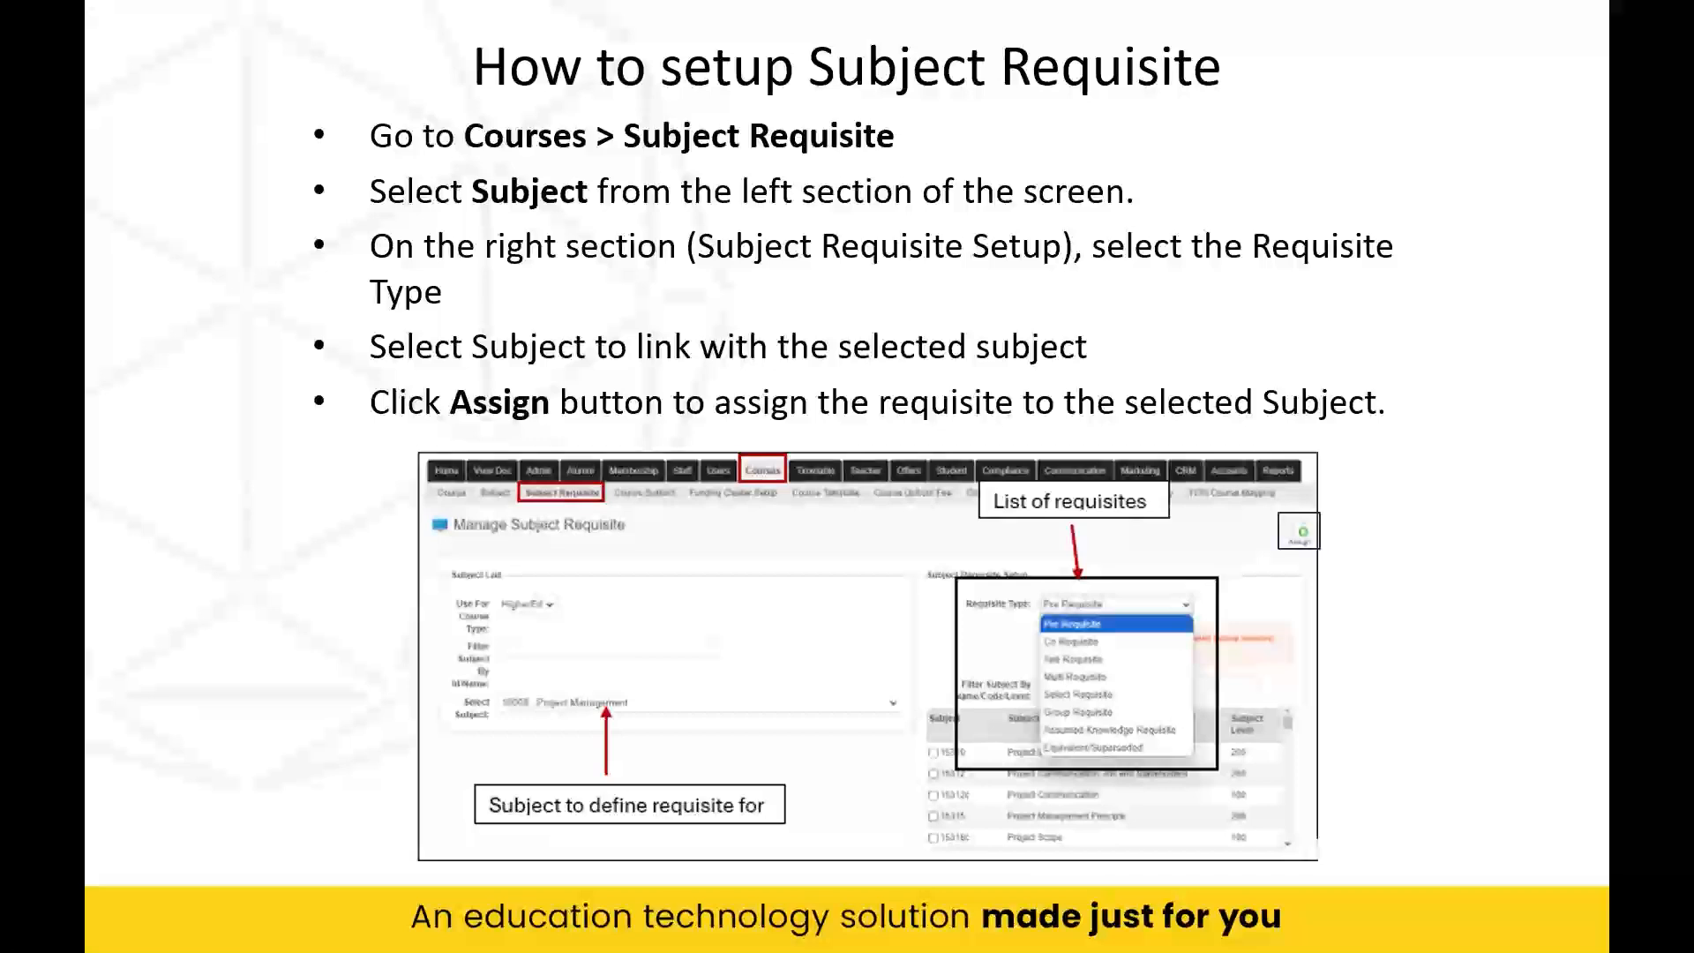
{"action": "key", "text": "Right"}
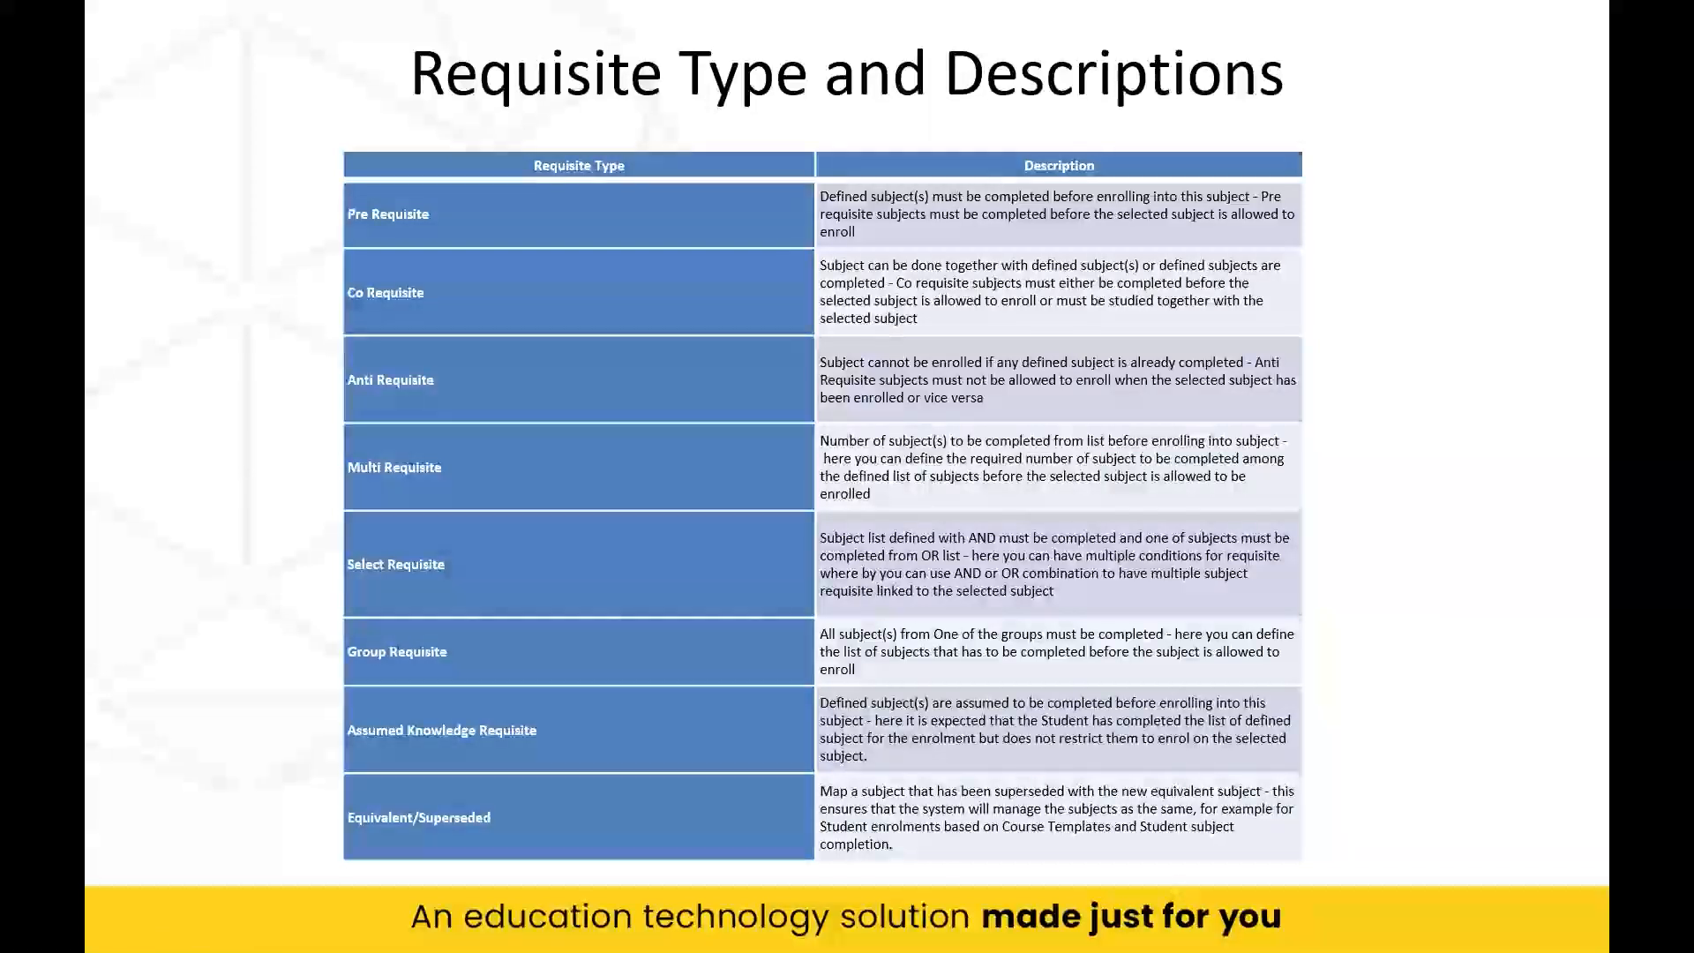
{"action": "key", "text": "Right"}
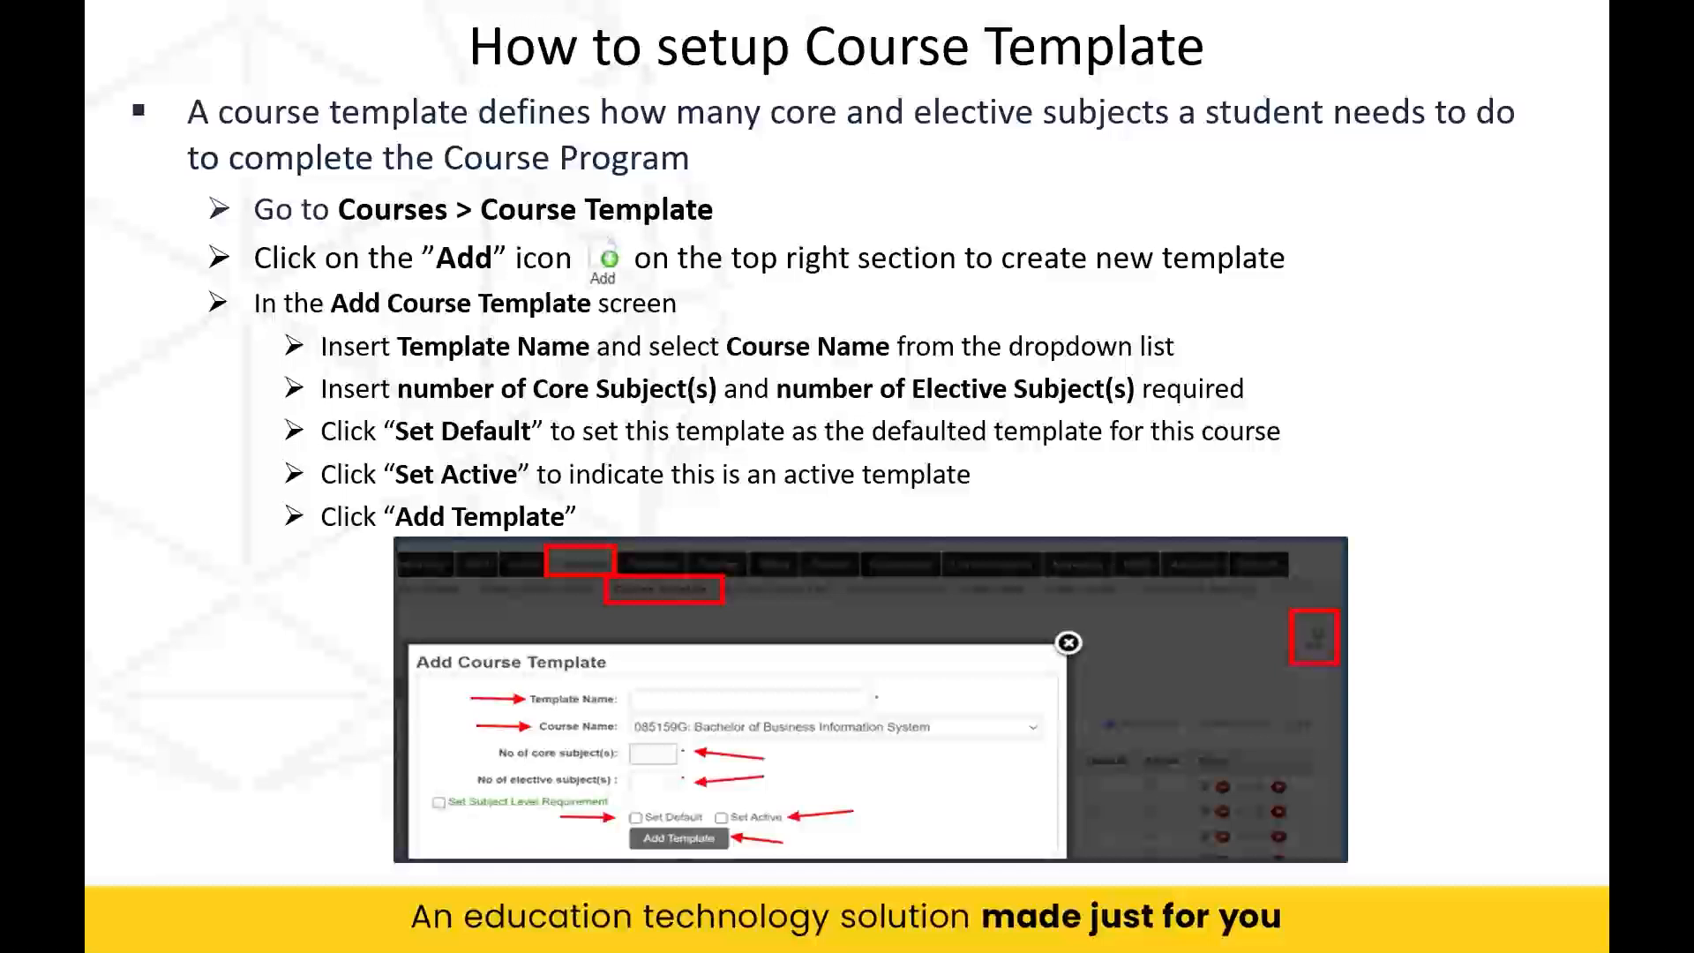
{"action": "key", "text": "Right"}
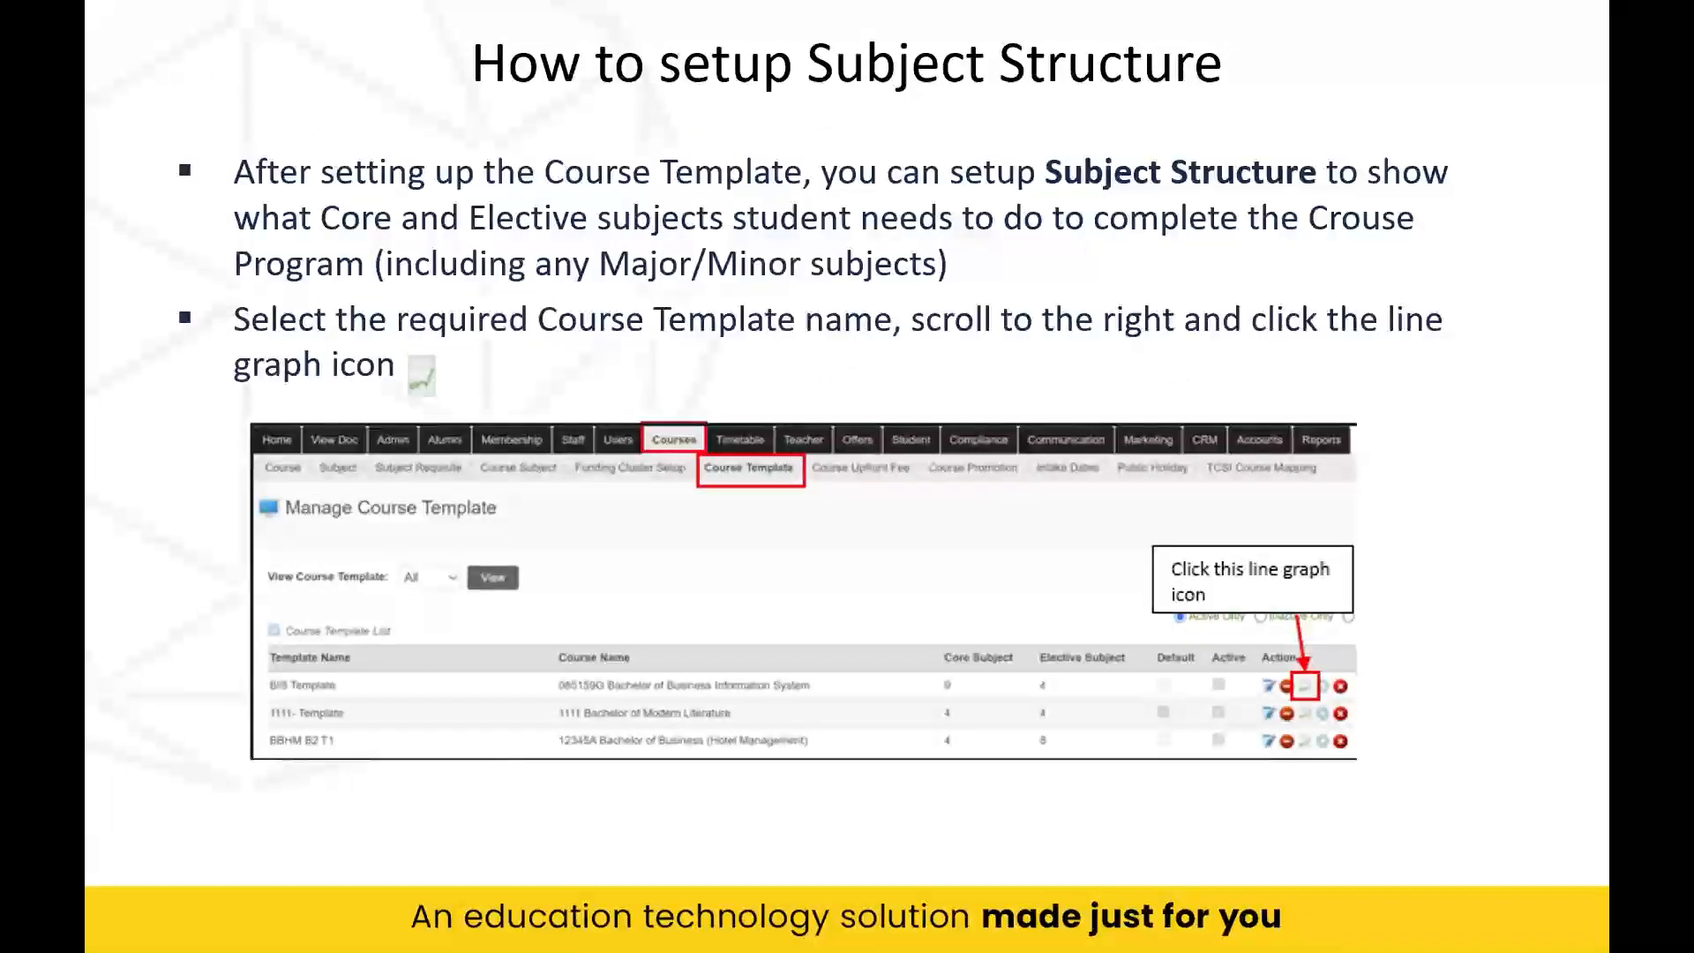
{"action": "key", "text": "Right"}
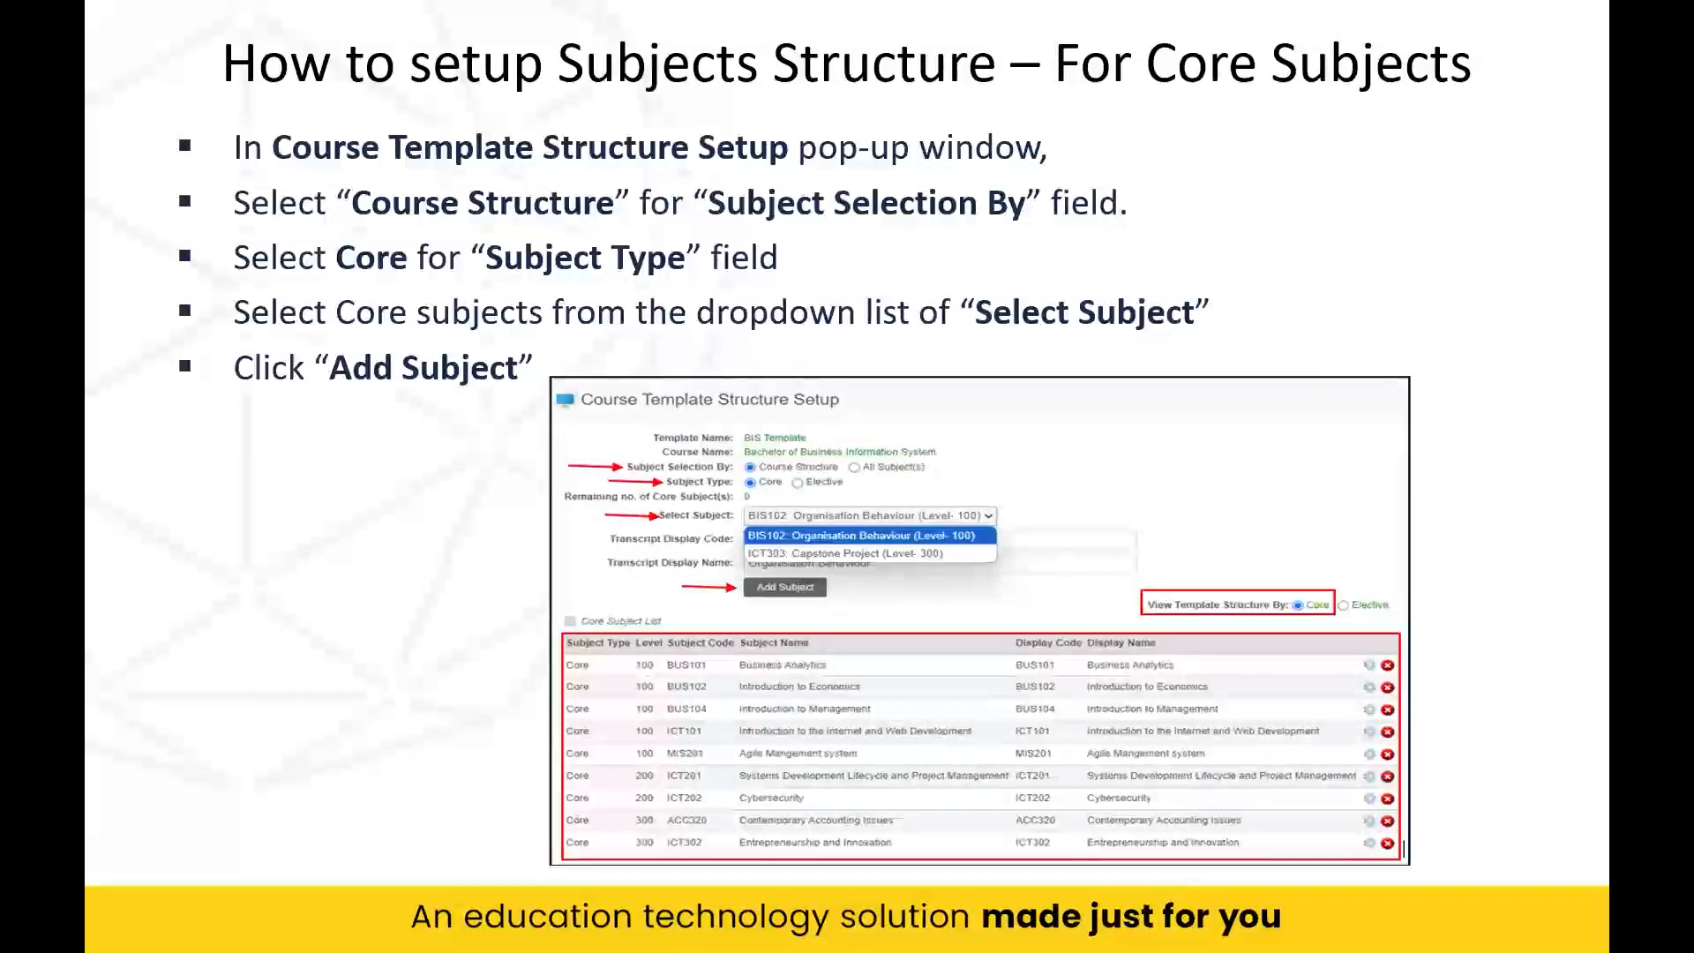
{"action": "key", "text": "Right"}
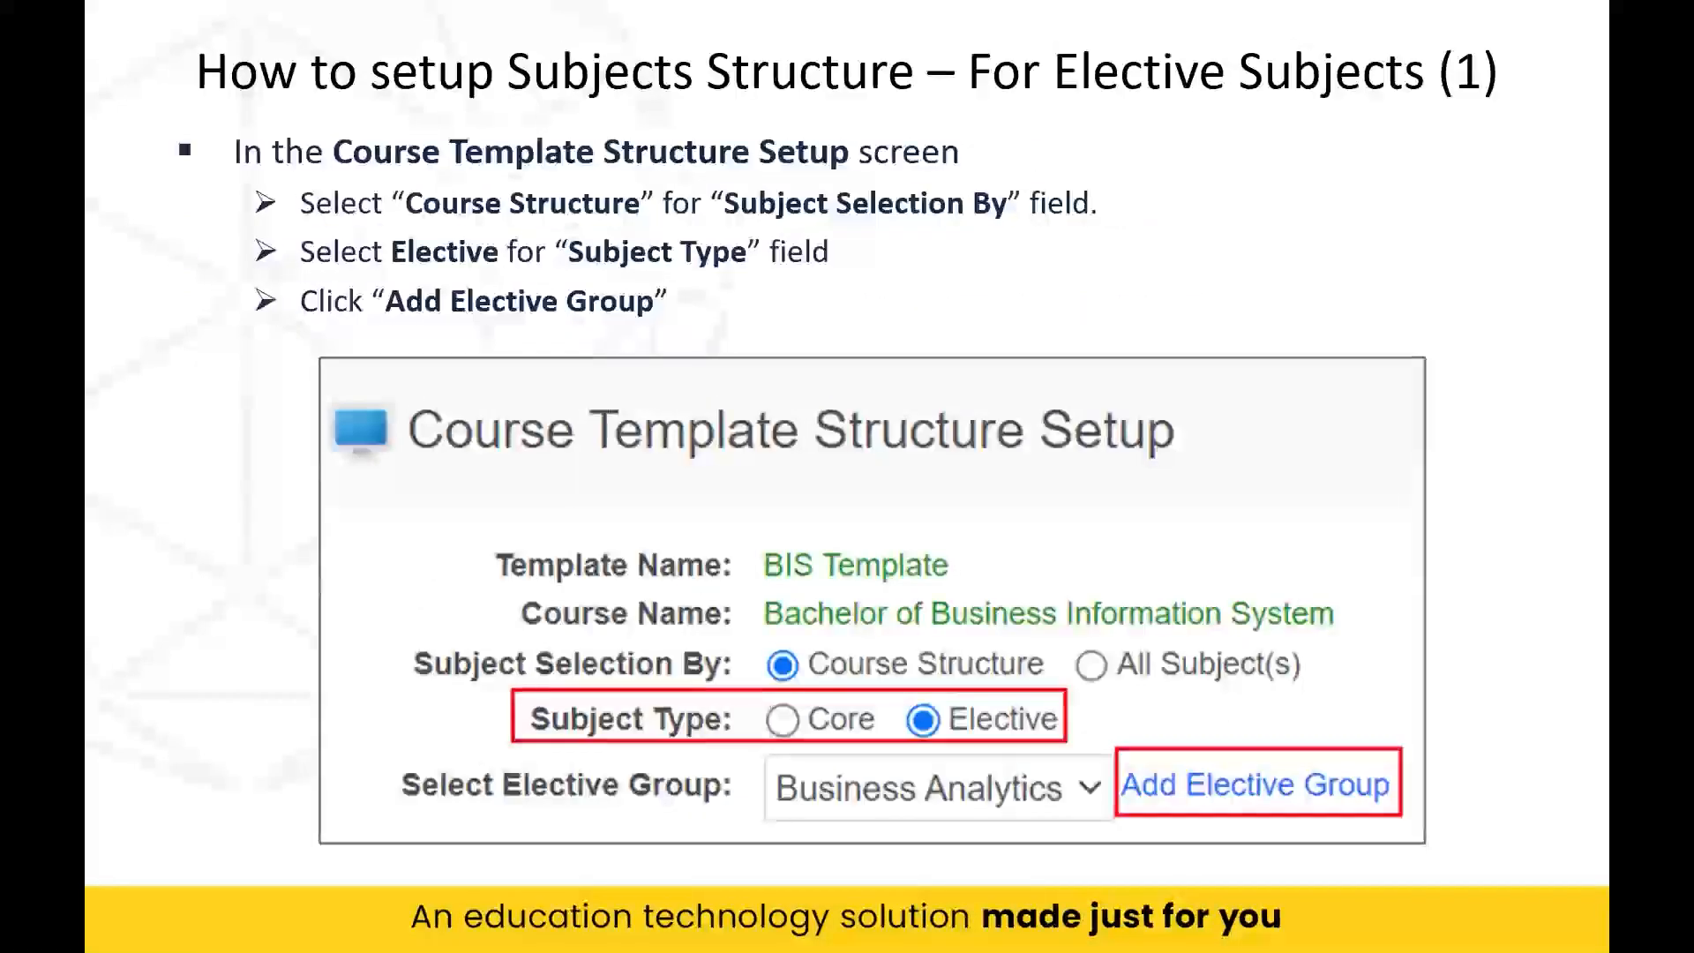